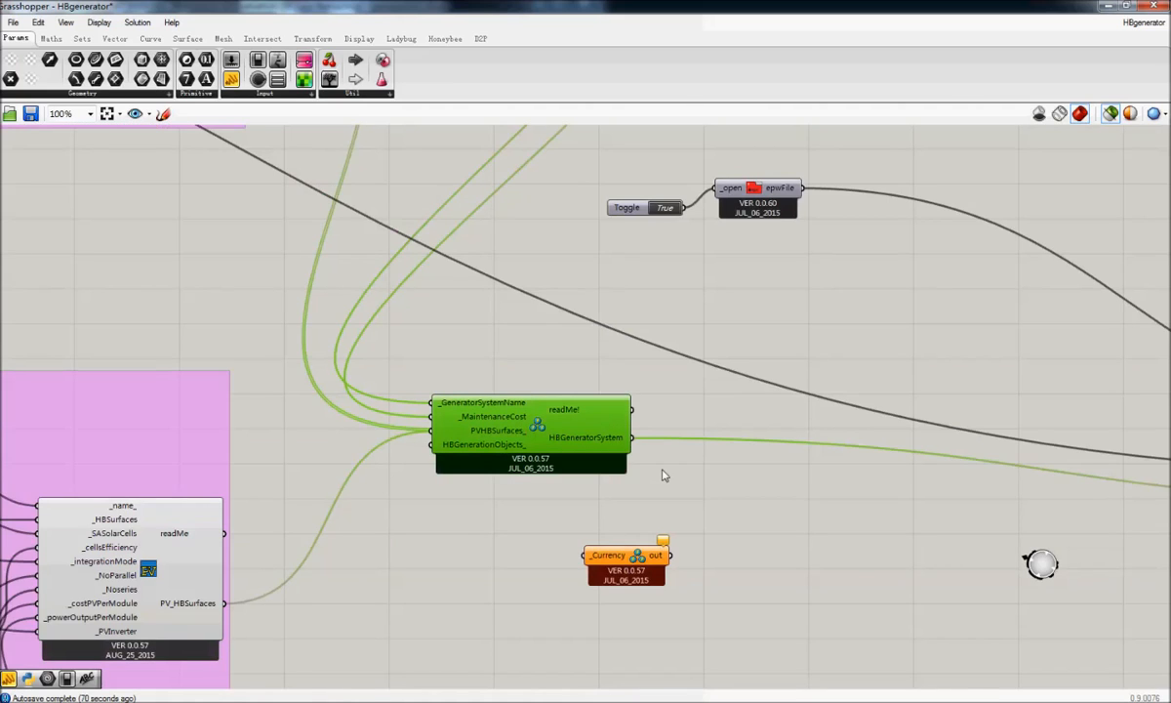
Follow the HBGeneratorSystem wire to the Run Energy Simulation component and read the description of its resultFileAddress output
right_drag(947, 515, 478, 437)
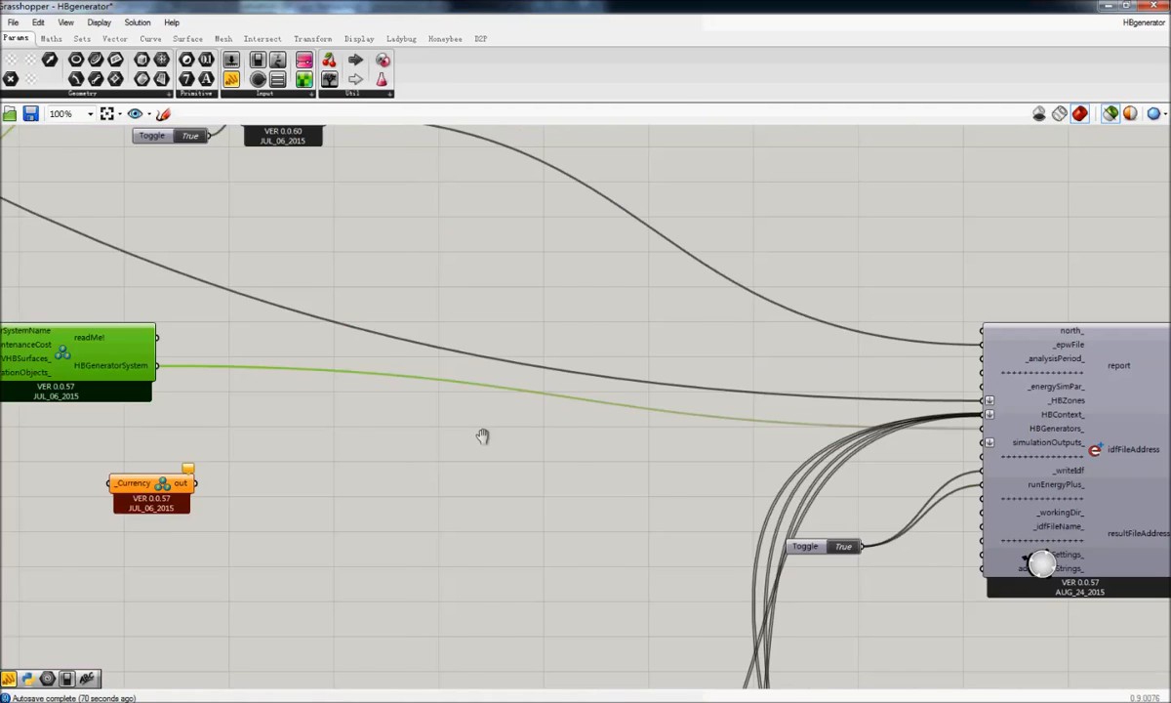
scroll(537, 439, down, 4)
right_drag(768, 464, 605, 468)
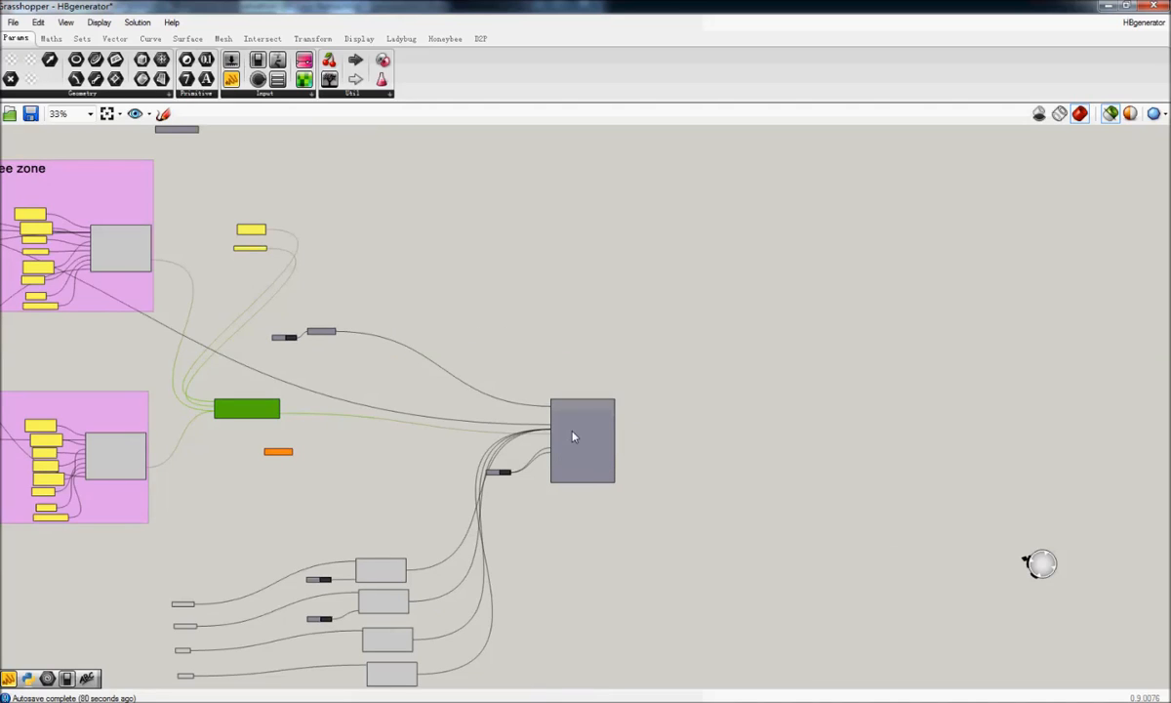
scroll(483, 434, up, 5)
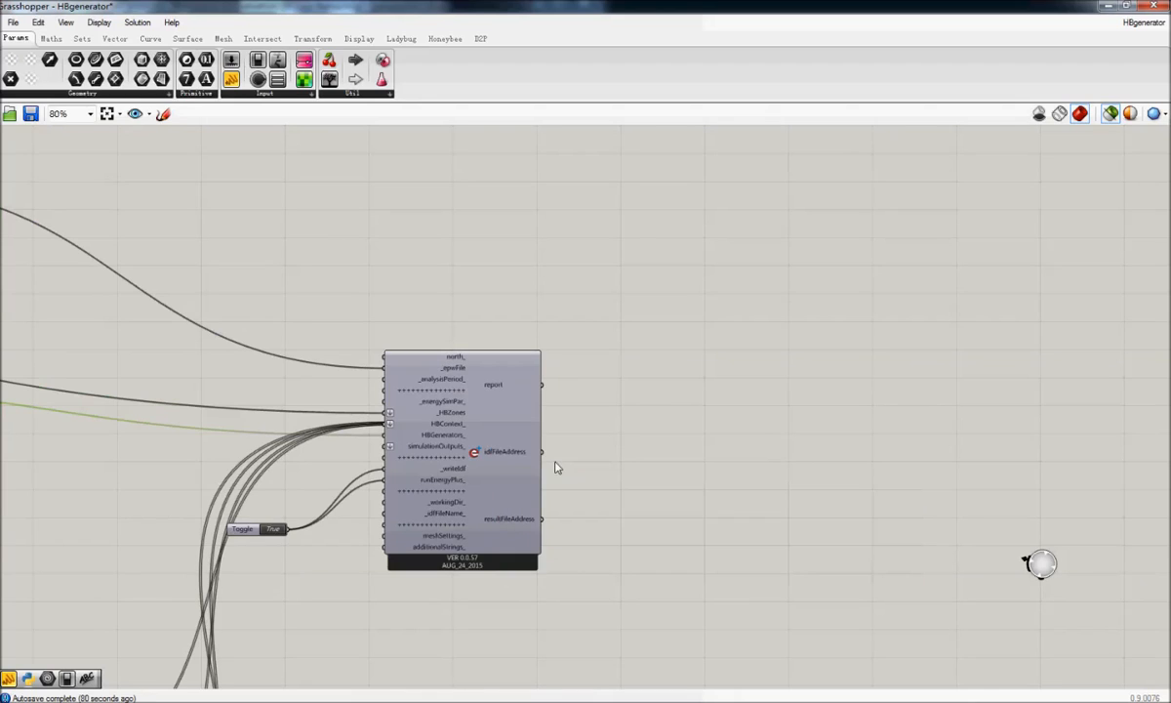
mouse_move(507, 520)
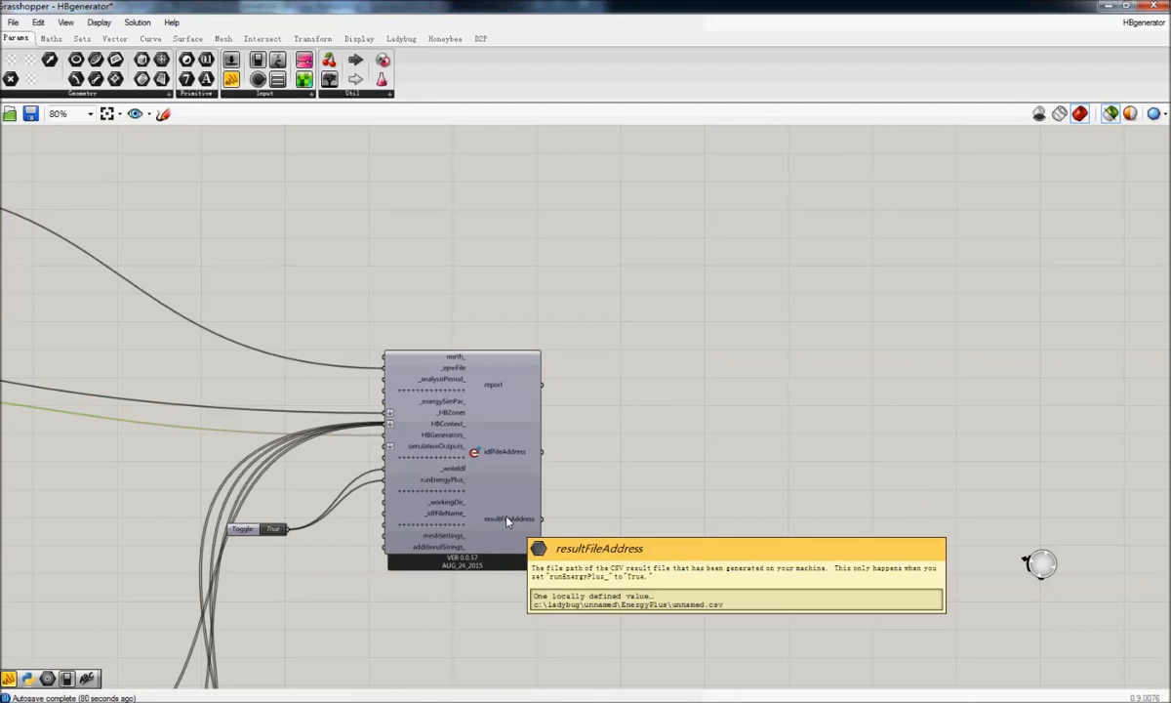
Review the components feeding the simulation: the Honeybee zone component, the PV generator for the context surface and the generation system
right_drag(183, 449, 226, 485)
scroll(553, 465, down, 6)
right_drag(260, 387, 546, 398)
right_drag(662, 392, 572, 378)
scroll(154, 317, up, 6)
click(250, 289)
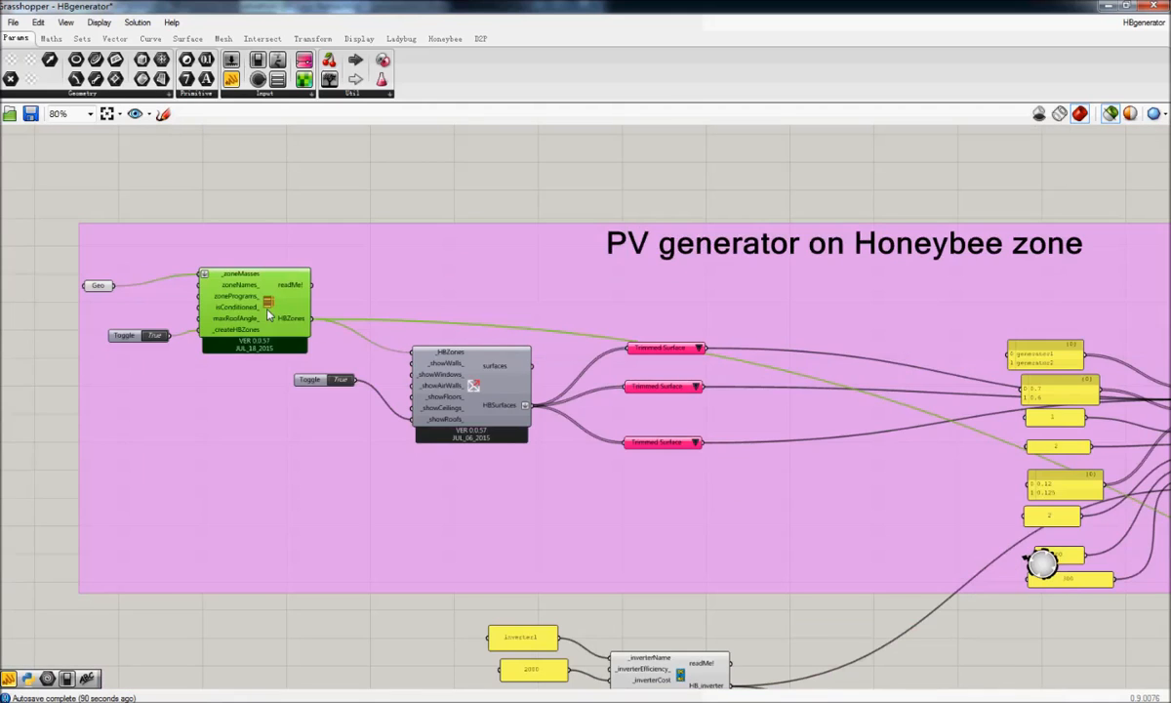
scroll(250, 289, down, 4)
right_drag(806, 451, 369, 406)
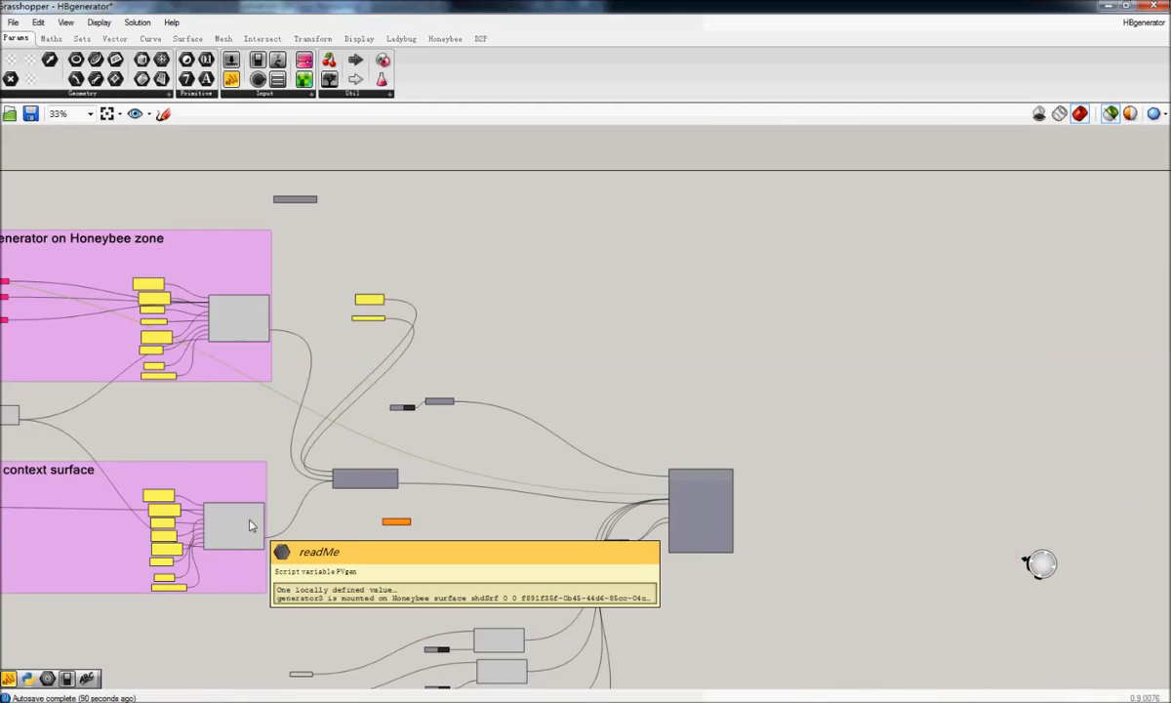
right_drag(254, 524, 310, 512)
scroll(305, 516, up, 4)
click(334, 513)
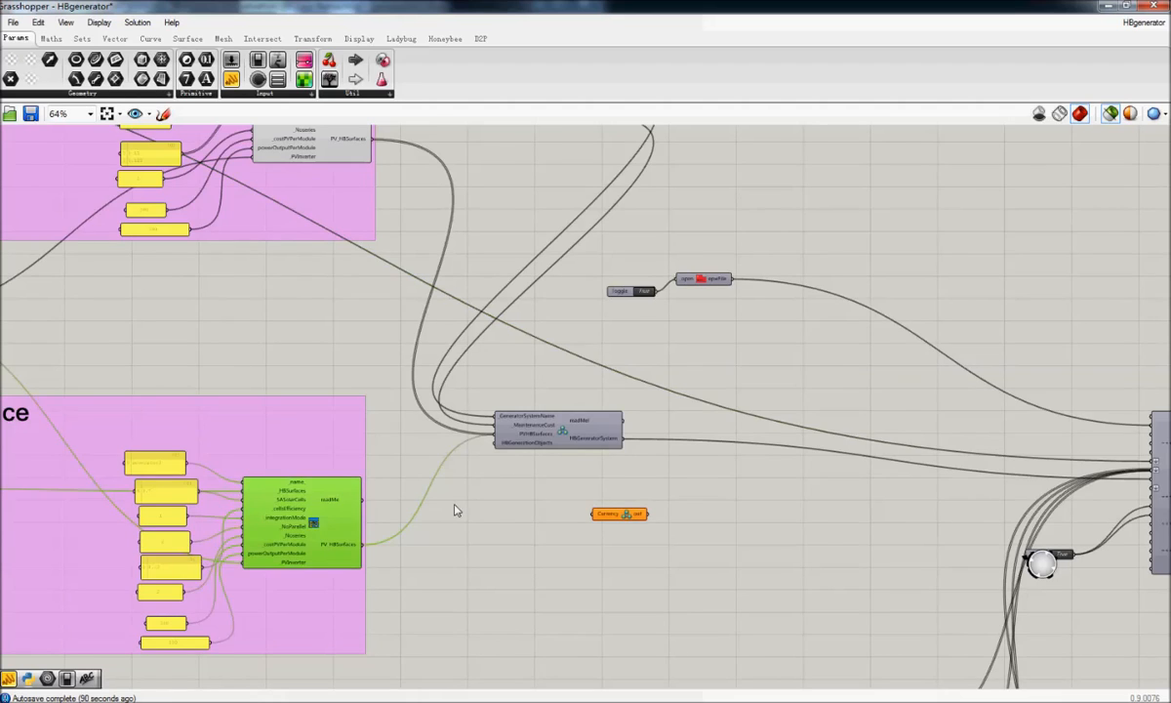
right_drag(589, 453, 378, 451)
click(372, 442)
Add a Honeybee_Read_generation_system_results component after the energy simulation and feed it the simulation's resultFileAddress and idfFileAddress outputs
right_drag(946, 451, 211, 369)
scroll(394, 452, up, 3)
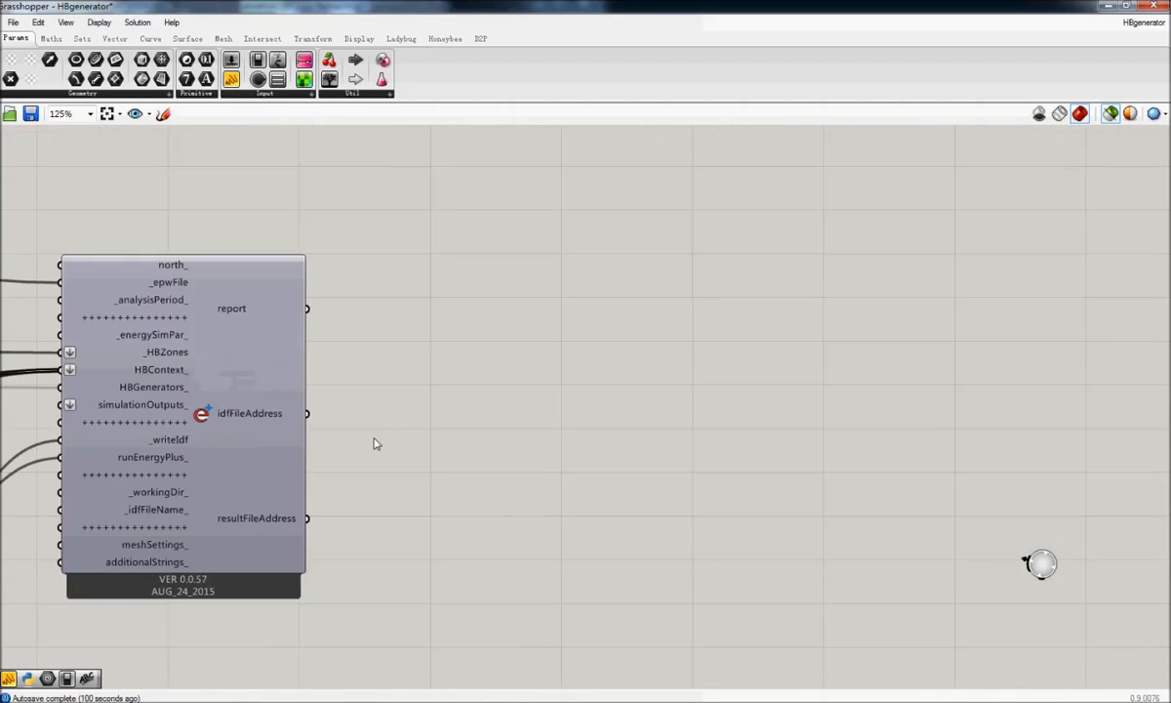
click(445, 38)
click(1072, 94)
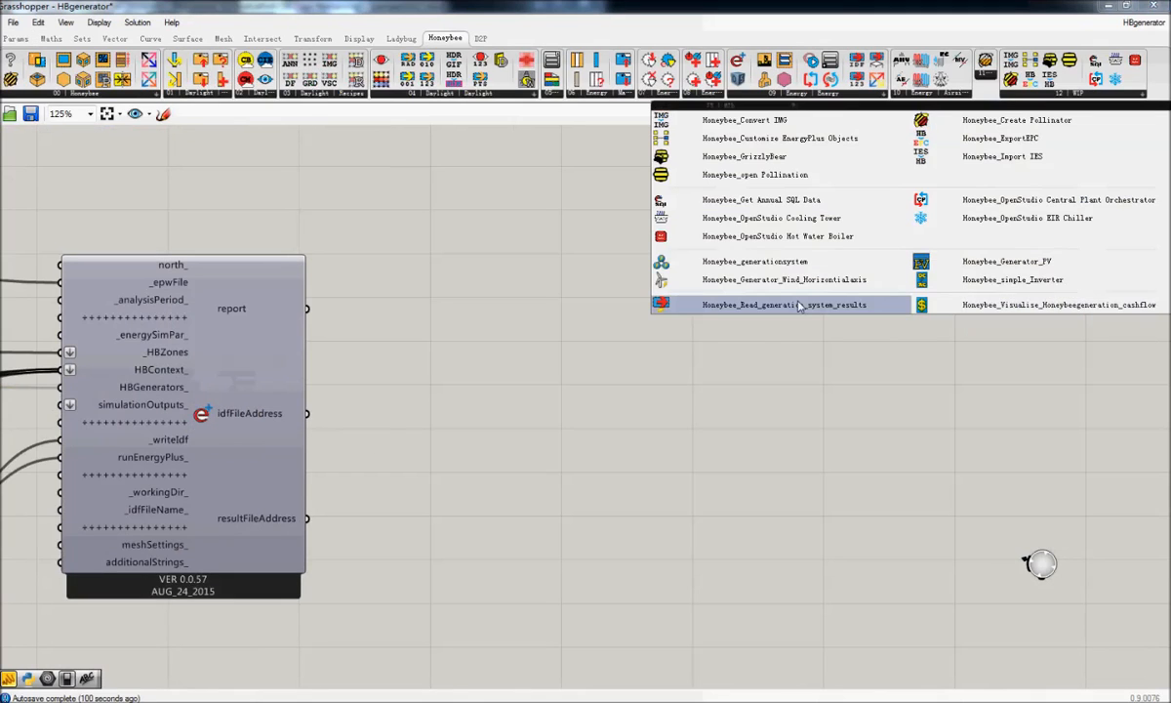
drag(810, 305, 611, 488)
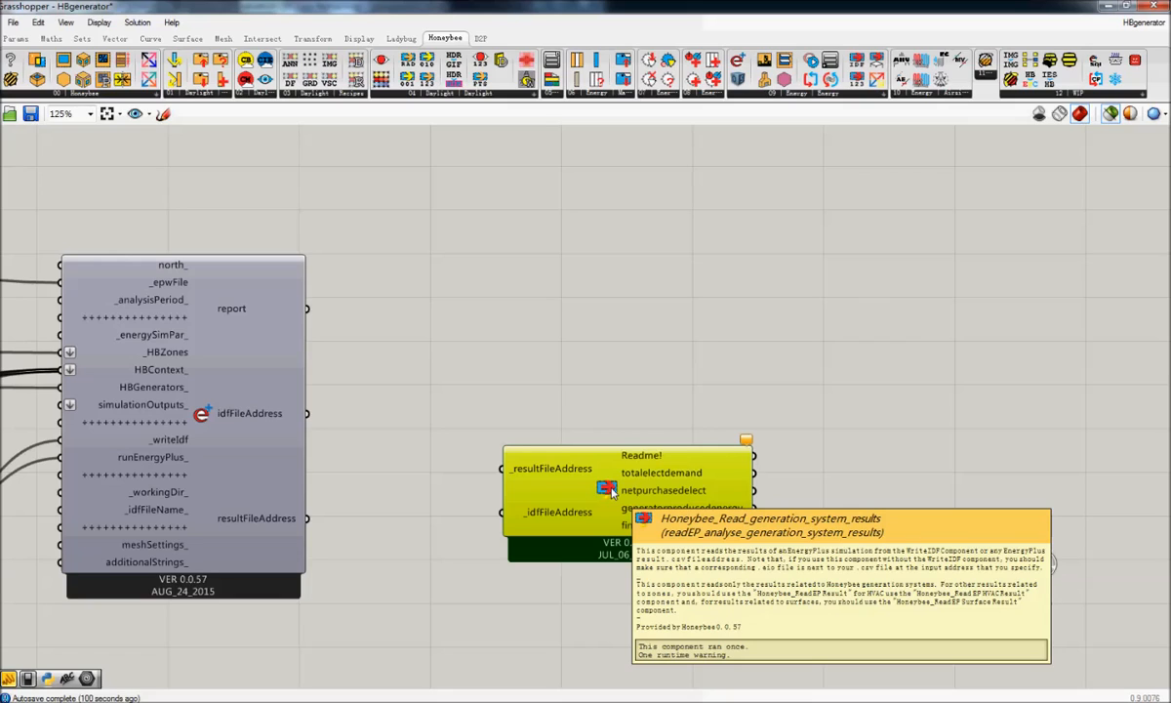
drag(309, 518, 498, 476)
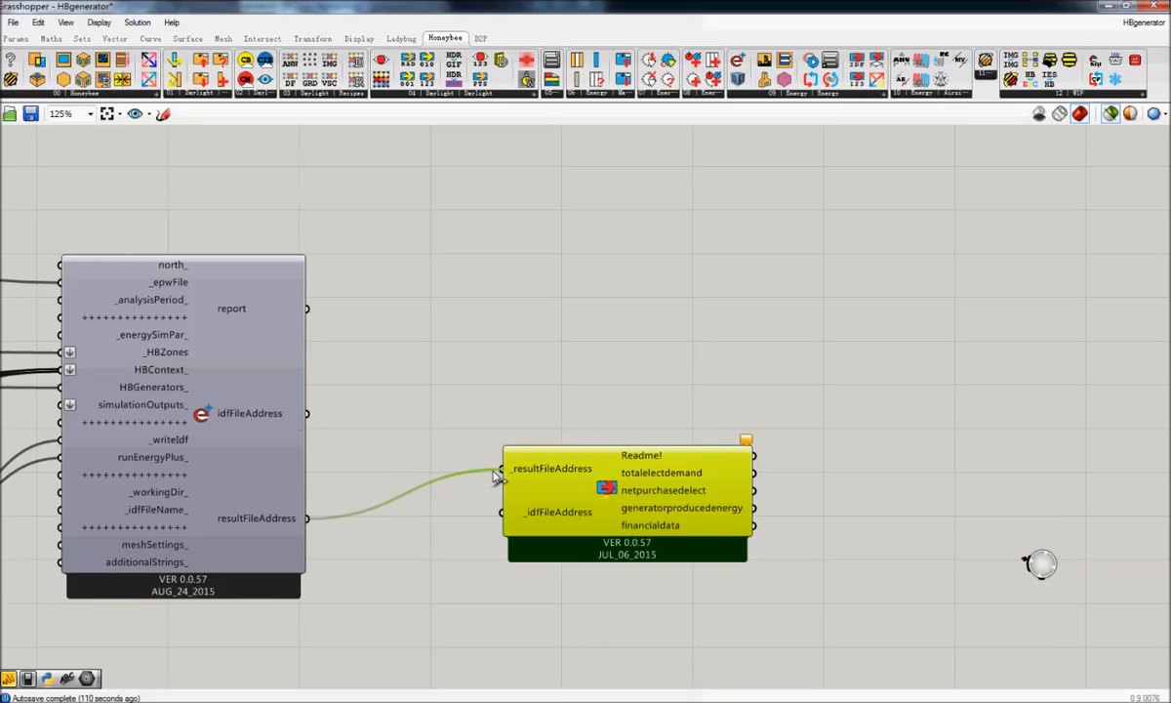
drag(308, 413, 505, 514)
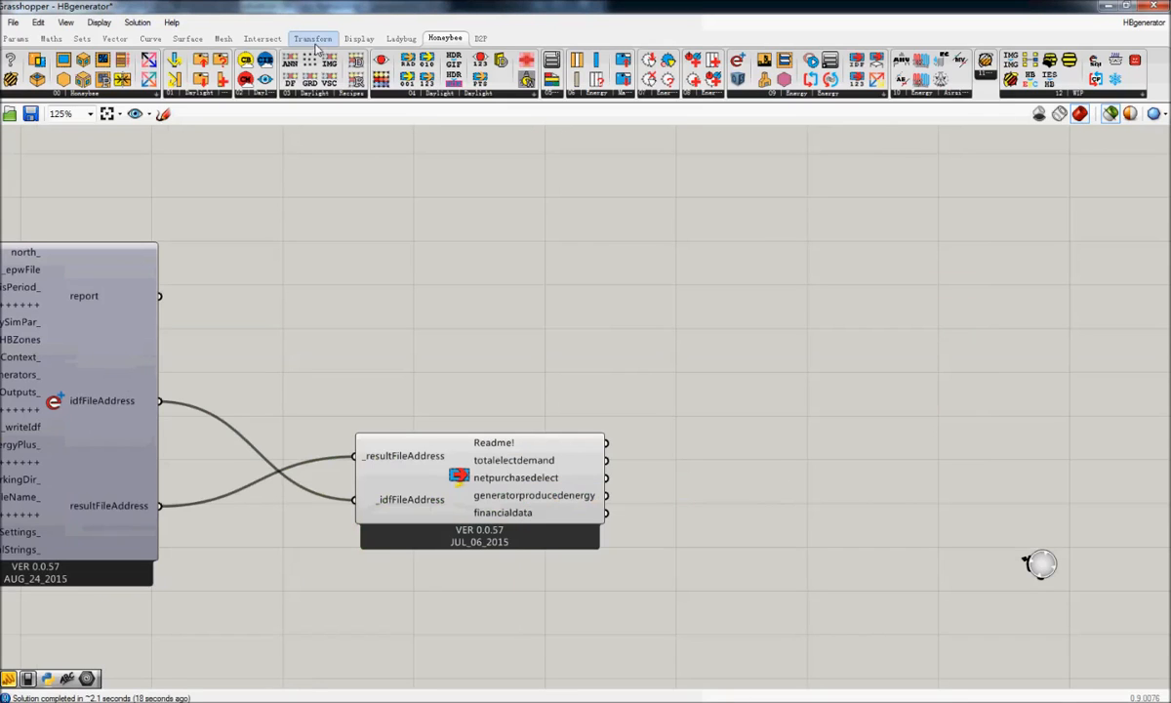
Add a panel beside the results reader and connect the totalelectdemand output to it
click(16, 38)
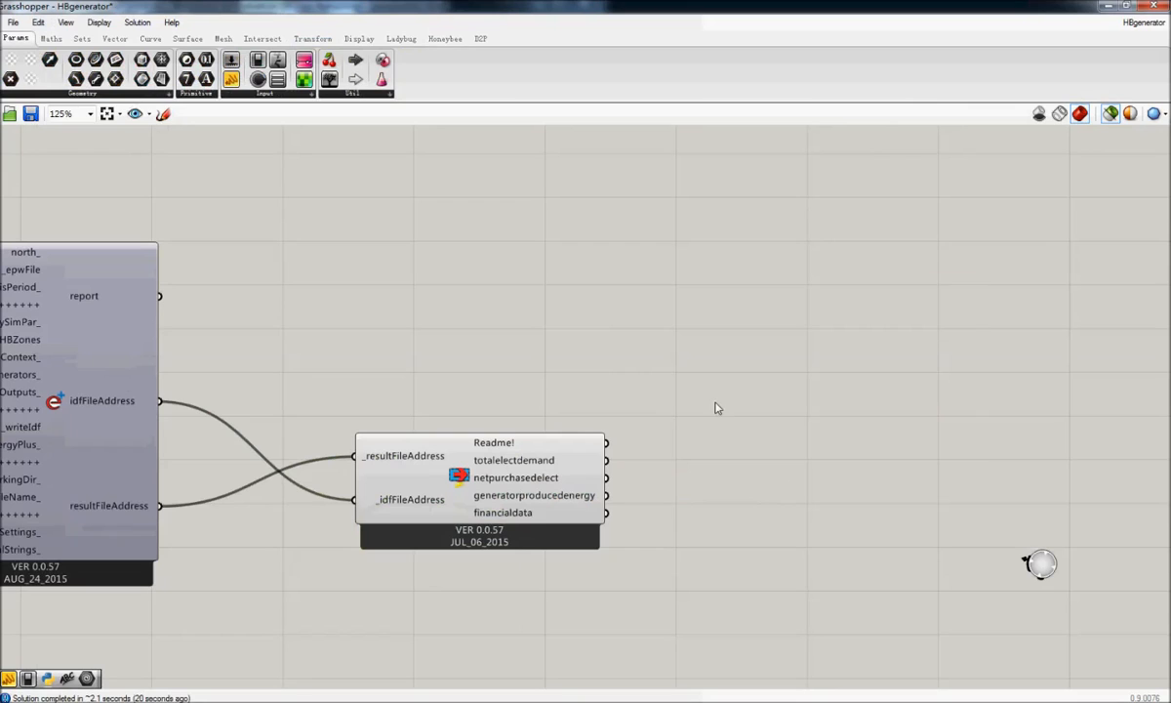
mouse_move(537, 464)
right_drag(537, 464, 447, 459)
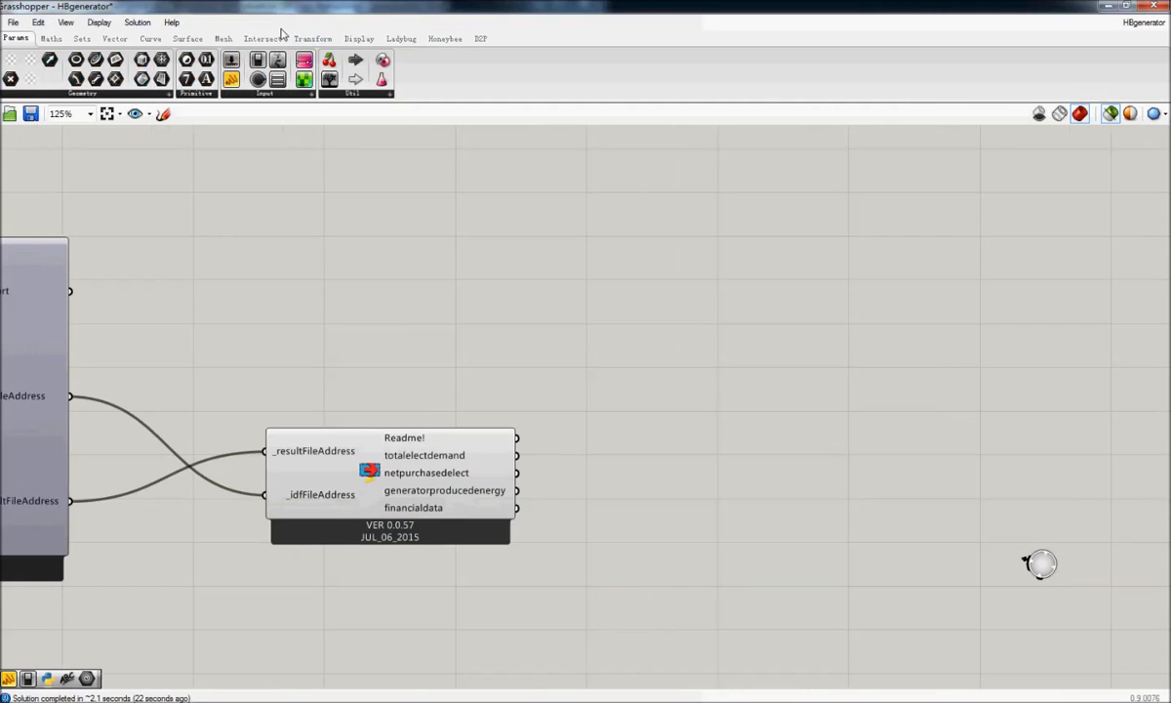
click(226, 81)
click(628, 402)
drag(628, 402, 678, 414)
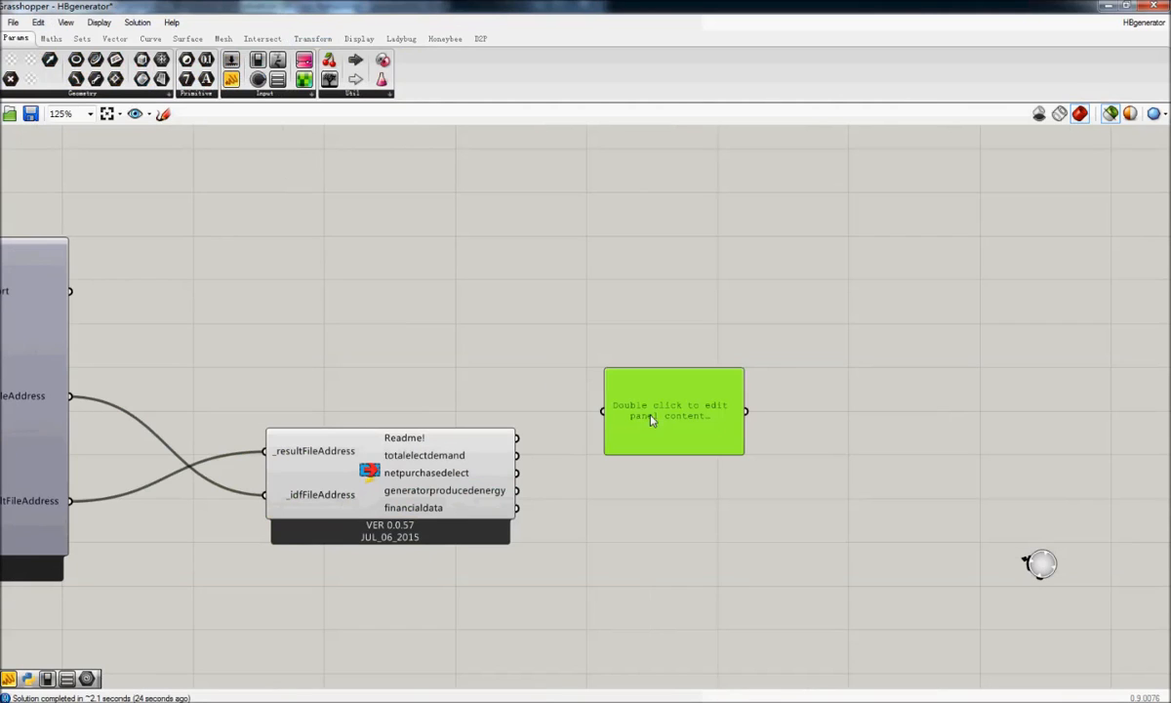
right_drag(524, 465, 414, 466)
drag(408, 455, 494, 408)
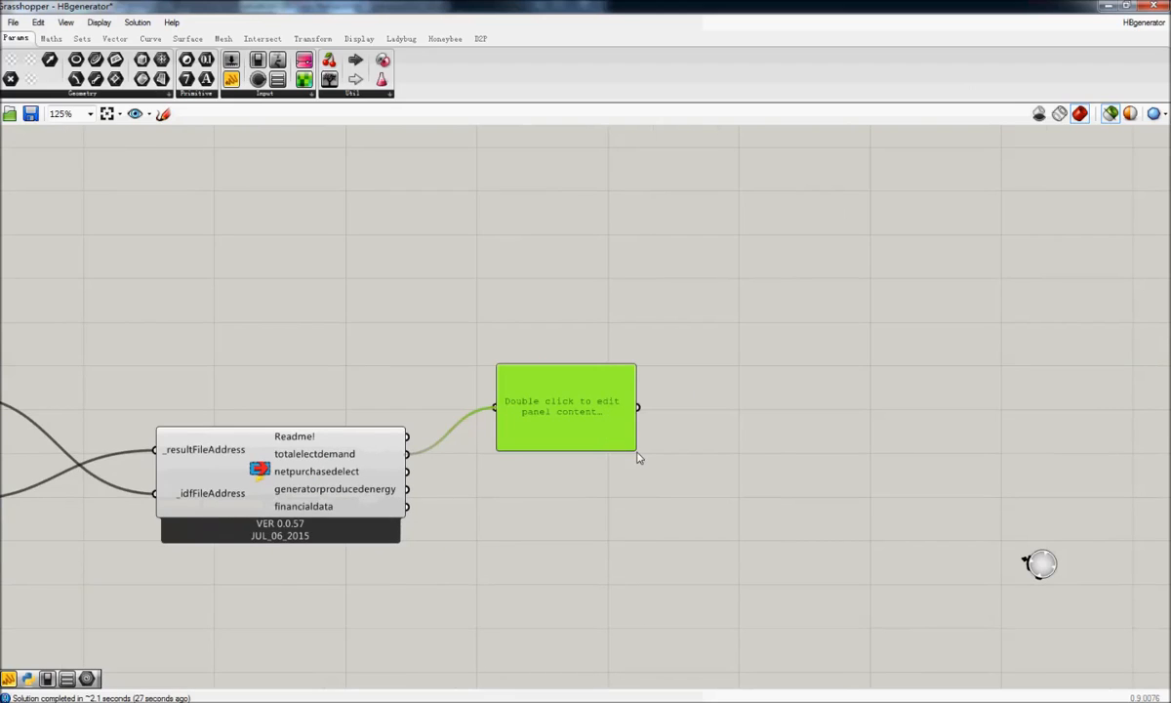
Enlarge the totalelectdemand panel so its entries fit on single lines, and place it above the results reader's level
mouse_move(300, 464)
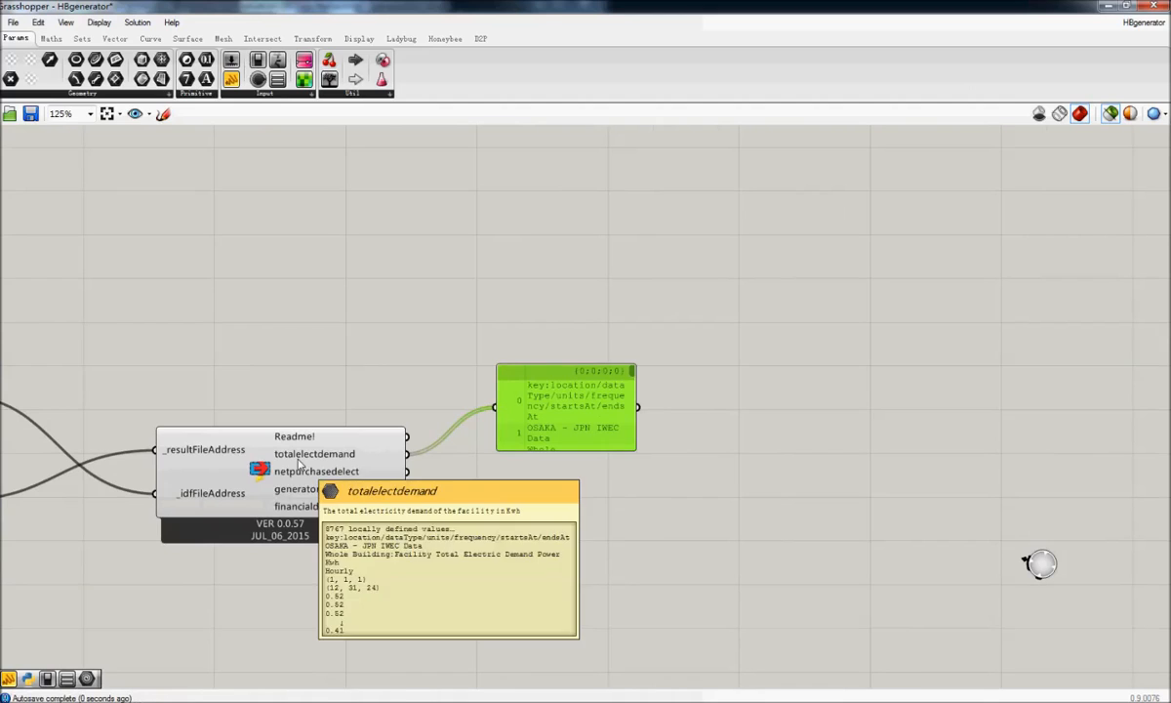
drag(634, 449, 982, 622)
drag(597, 485, 588, 294)
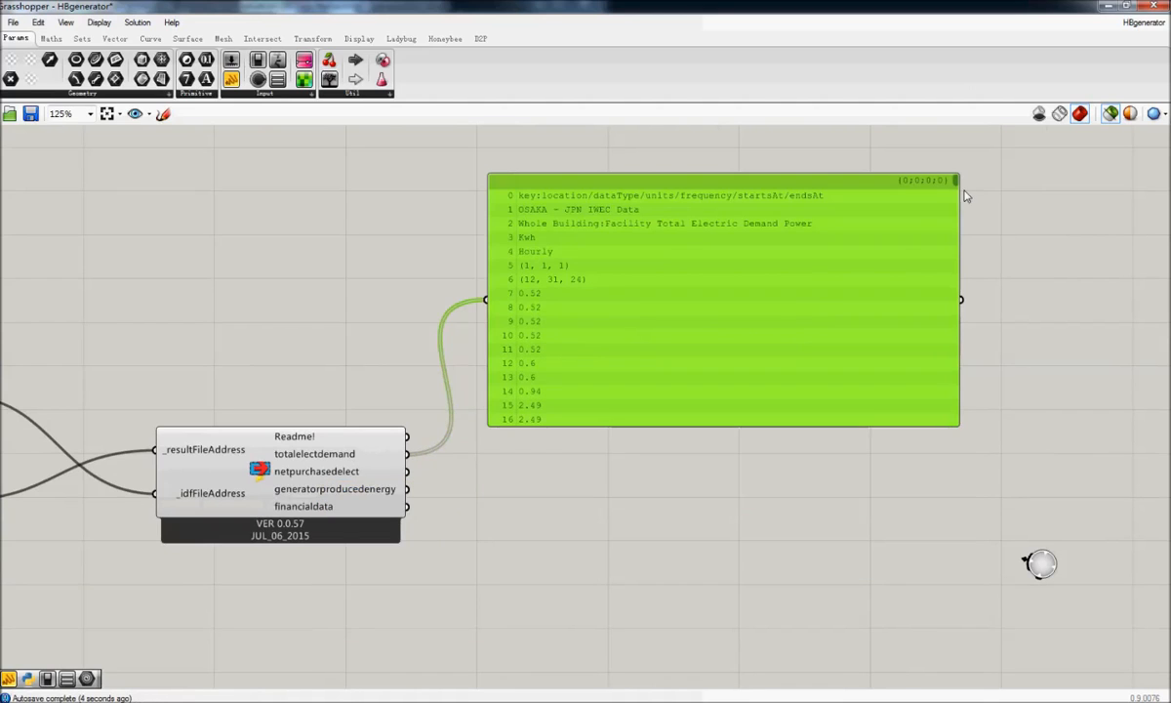
drag(956, 180, 956, 180)
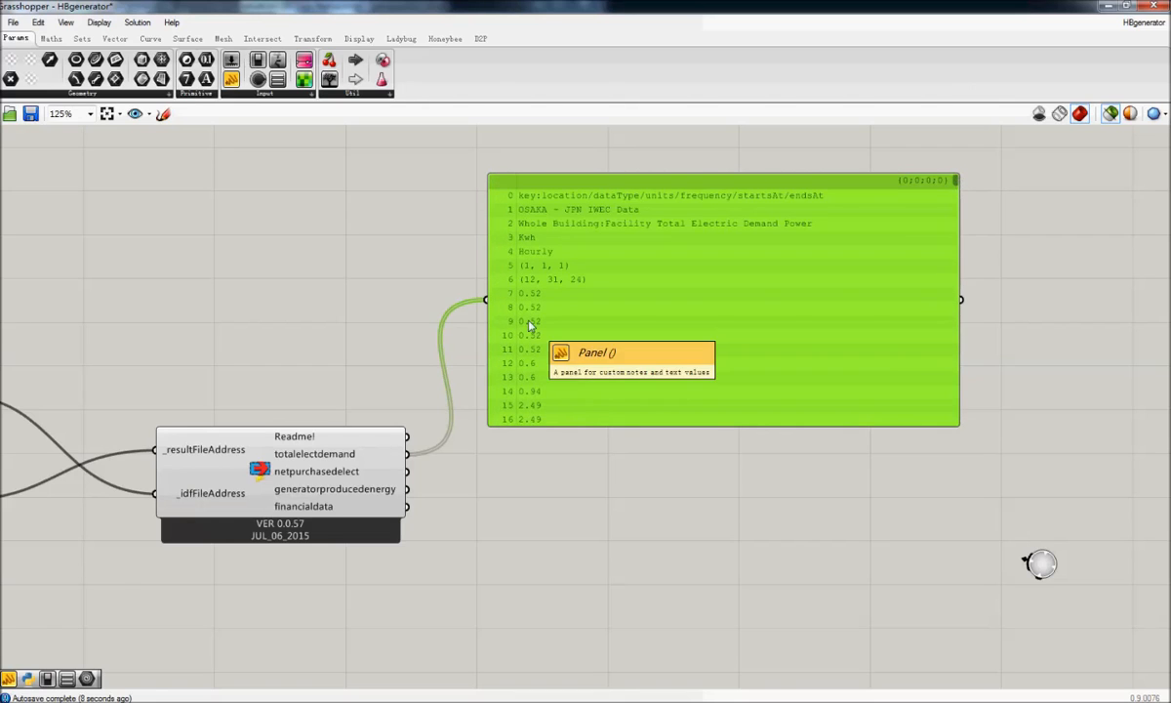
Examine the Run Energy Simulation component and the inputs behind the total electricity demand data
scroll(425, 330, down, 5)
middle_click(170, 319)
middle_click(646, 345)
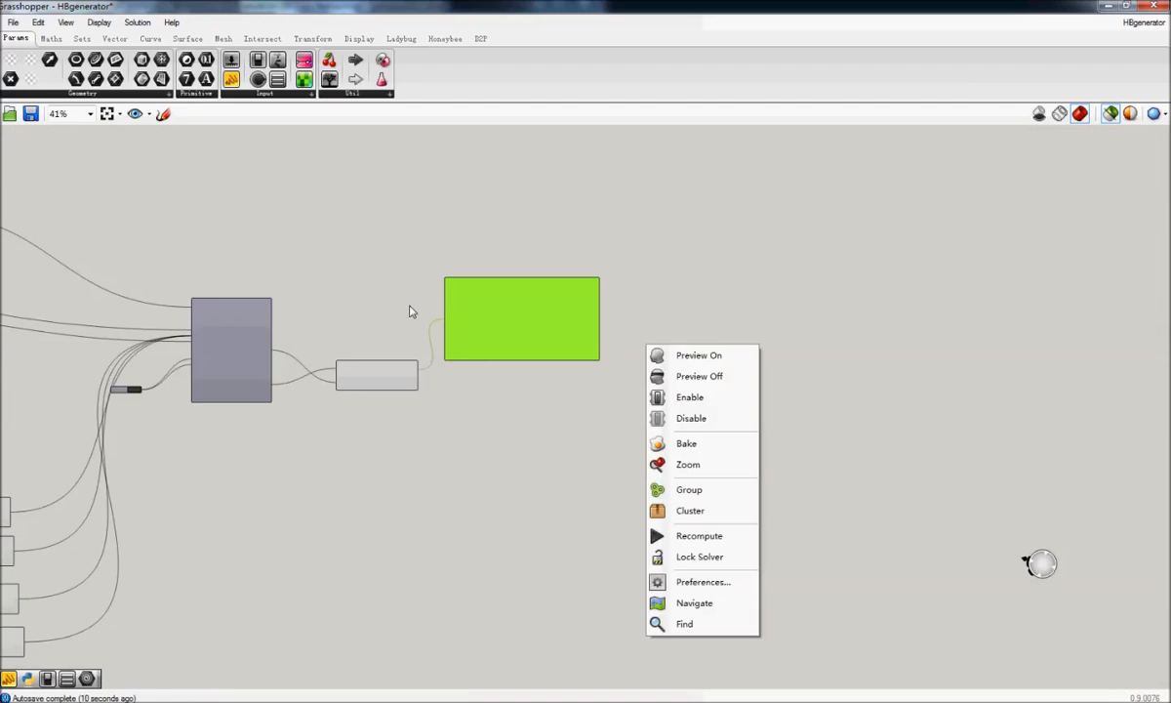
scroll(410, 312, up, 5)
right_drag(203, 395, 499, 367)
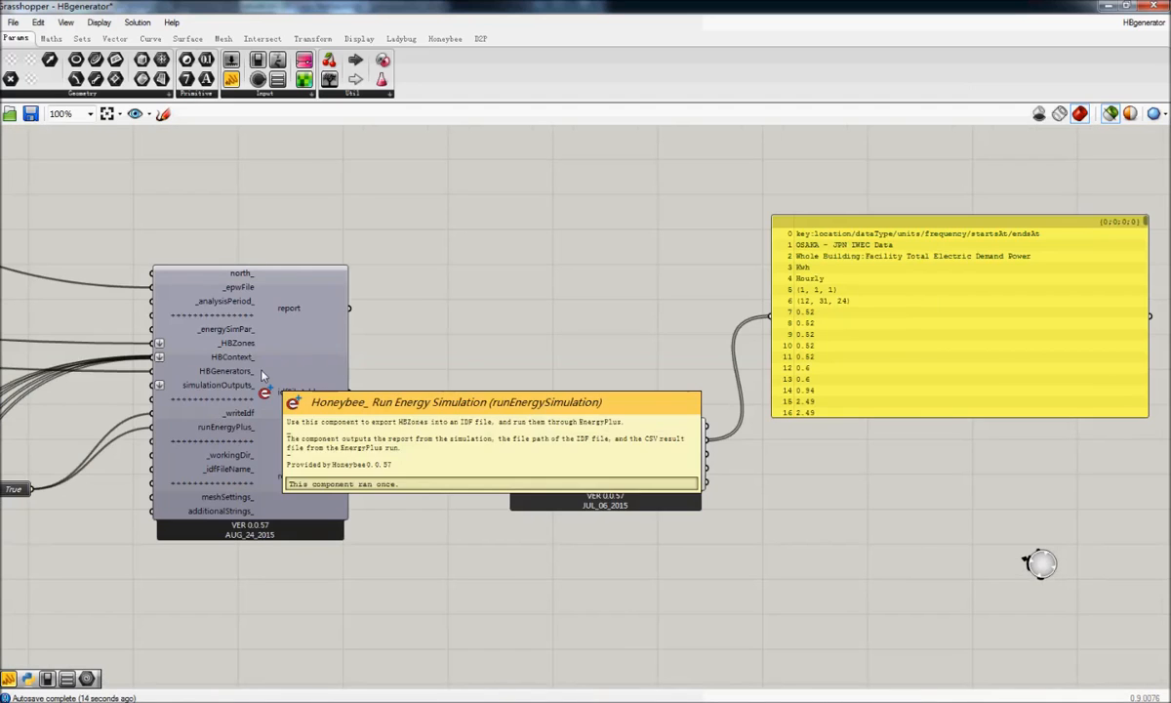
scroll(498, 391, down, 3)
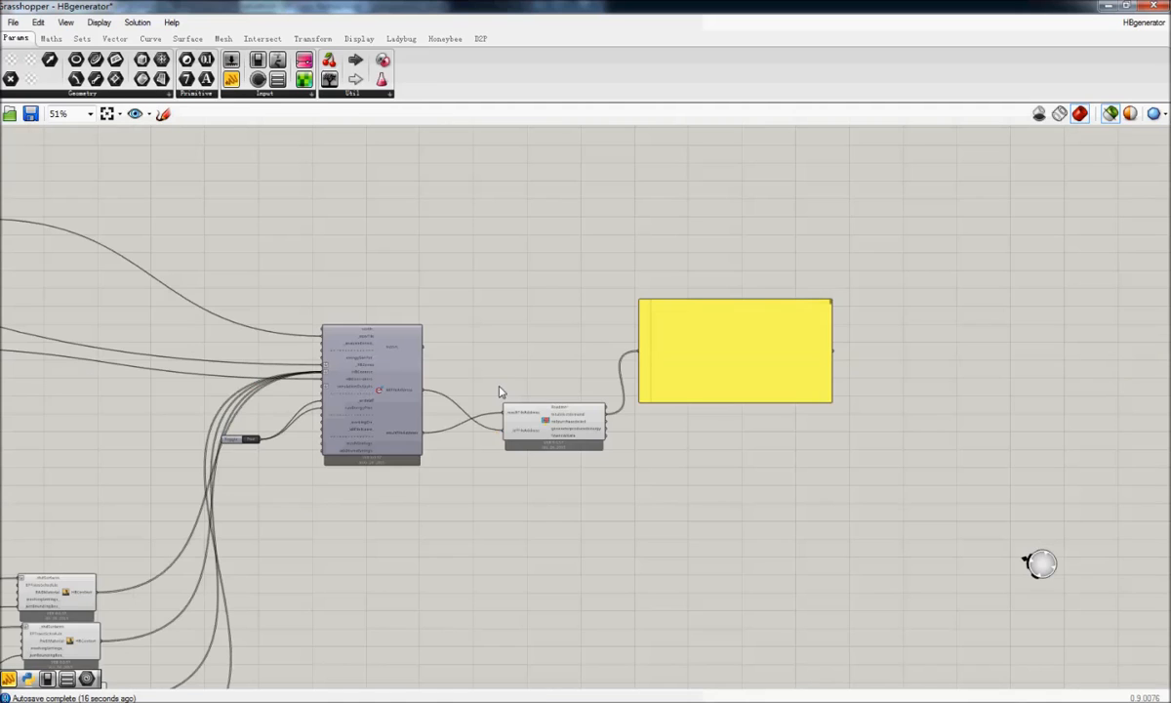
scroll(392, 366, up, 3)
mouse_move(380, 373)
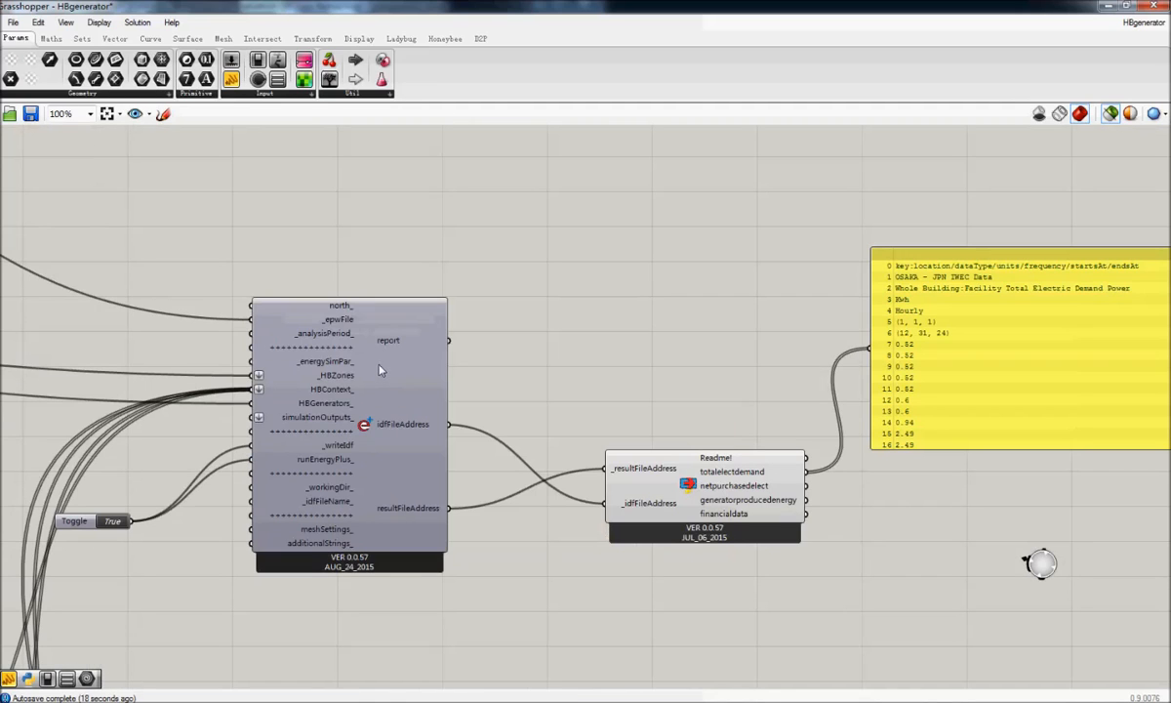
Trace the simulation's HBZones input back to the zone component in the "PV generator on Honeybee zone" group
drag(901, 349, 444, 332)
right_drag(273, 328, 602, 353)
scroll(420, 296, down, 6)
right_drag(193, 302, 687, 361)
scroll(276, 186, up, 6)
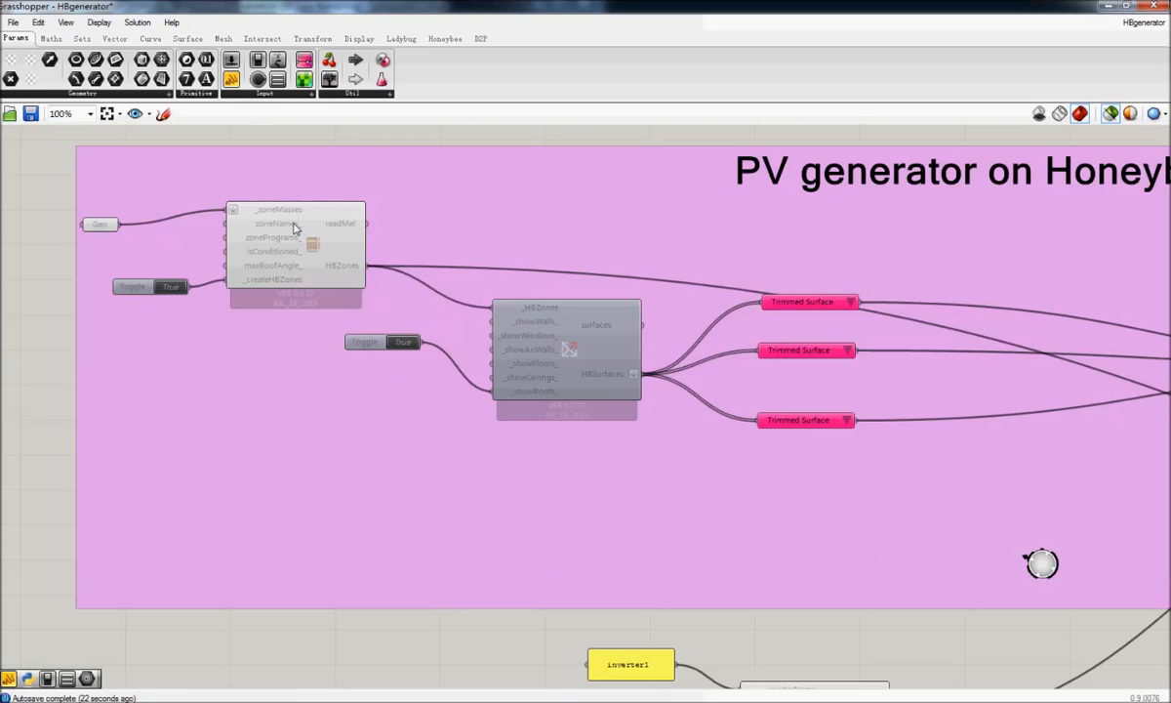
click(293, 225)
scroll(300, 234, down, 6)
right_drag(764, 325, 70, 256)
scroll(415, 310, up, 6)
Read the totalelectdemand panel through to its last hourly entry and move the panel up to free space below
drag(182, 366, 636, 404)
right_drag(637, 404, 611, 272)
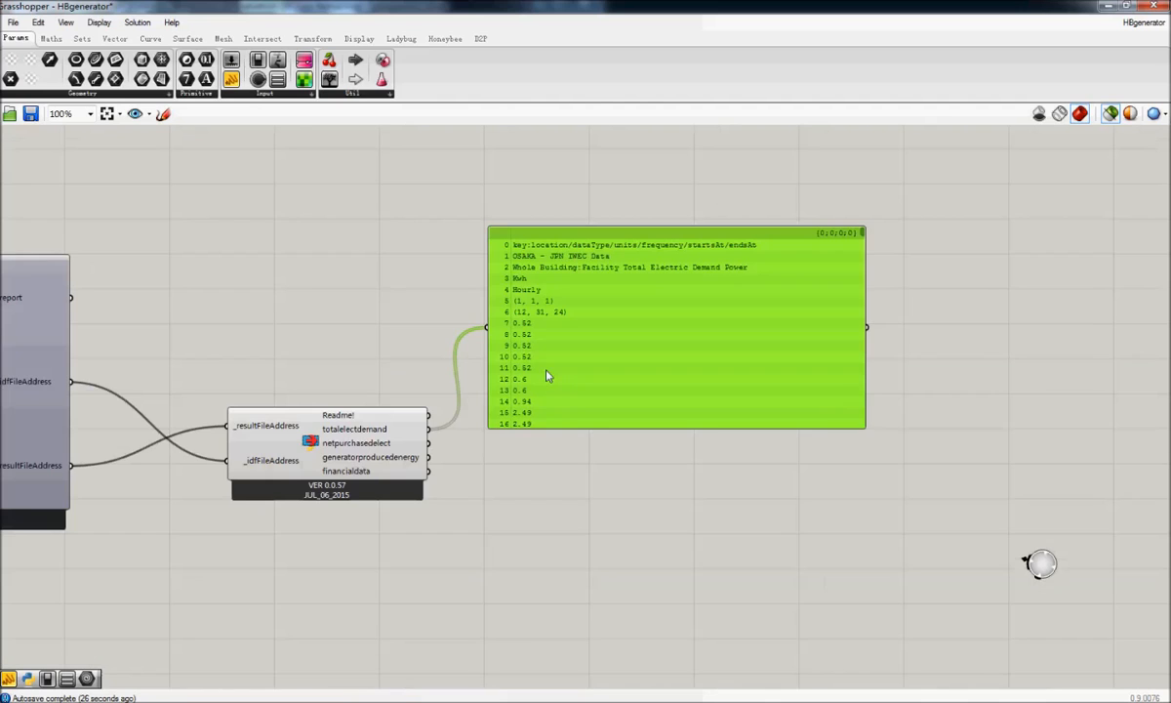
right_drag(547, 376, 495, 370)
scroll(473, 322, up, 2)
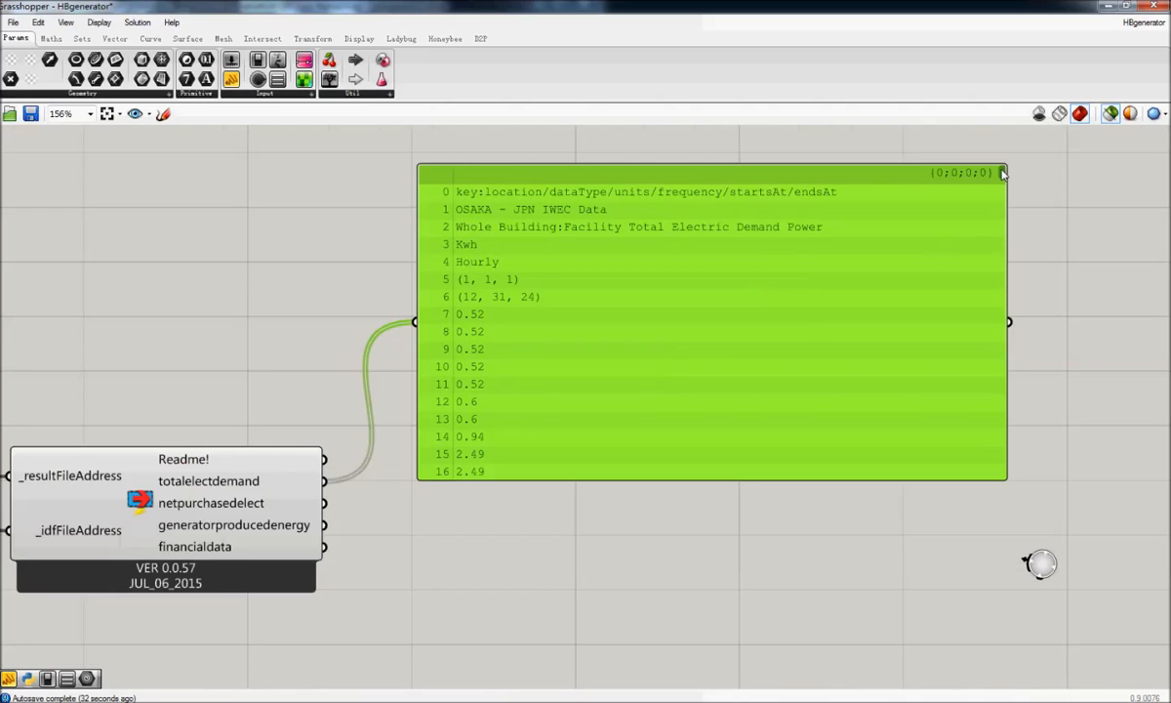
scroll(1001, 177, down, 10)
drag(1002, 177, 1030, 492)
drag(510, 450, 572, 326)
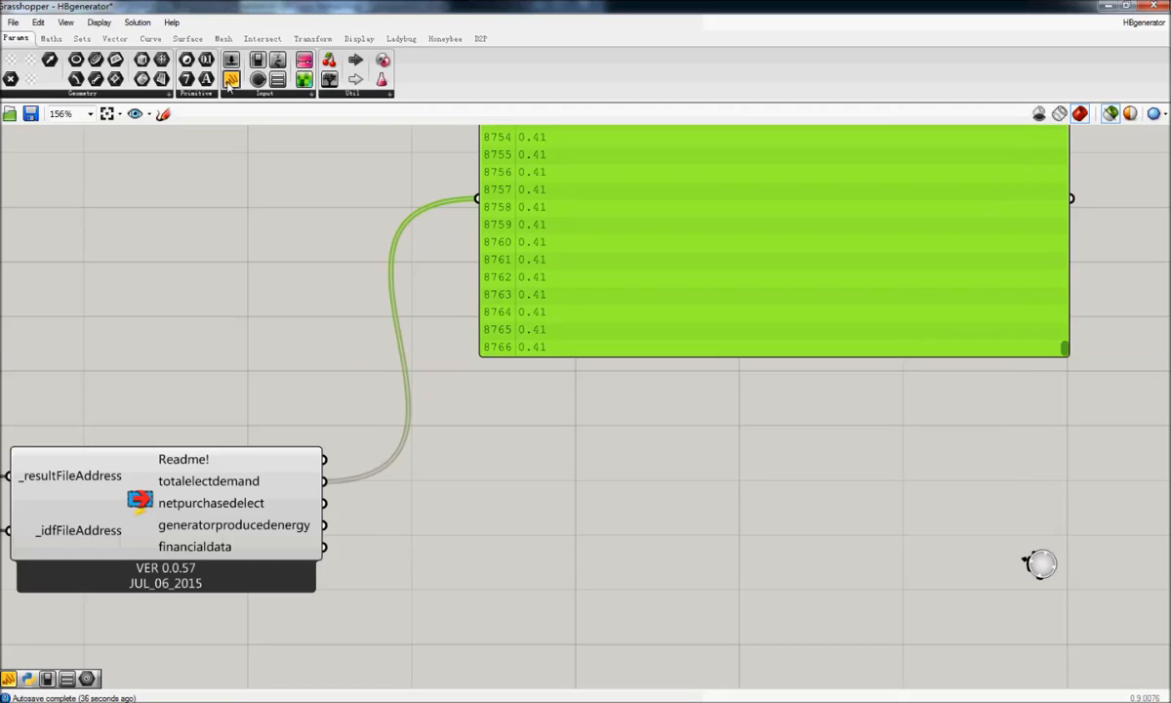
Add a second, enlarged panel below the total demand panel, fed by the netpurchasedelect output
click(492, 489)
drag(455, 495, 481, 489)
drag(325, 503, 431, 485)
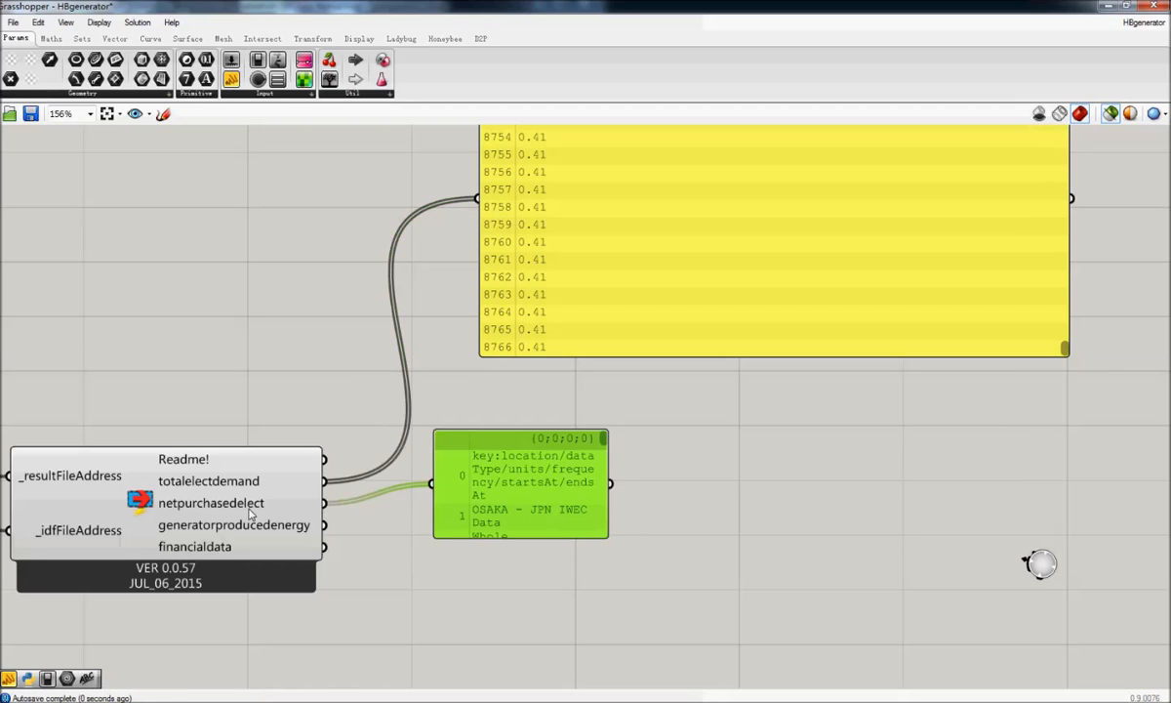
drag(606, 536, 1144, 702)
drag(679, 529, 618, 471)
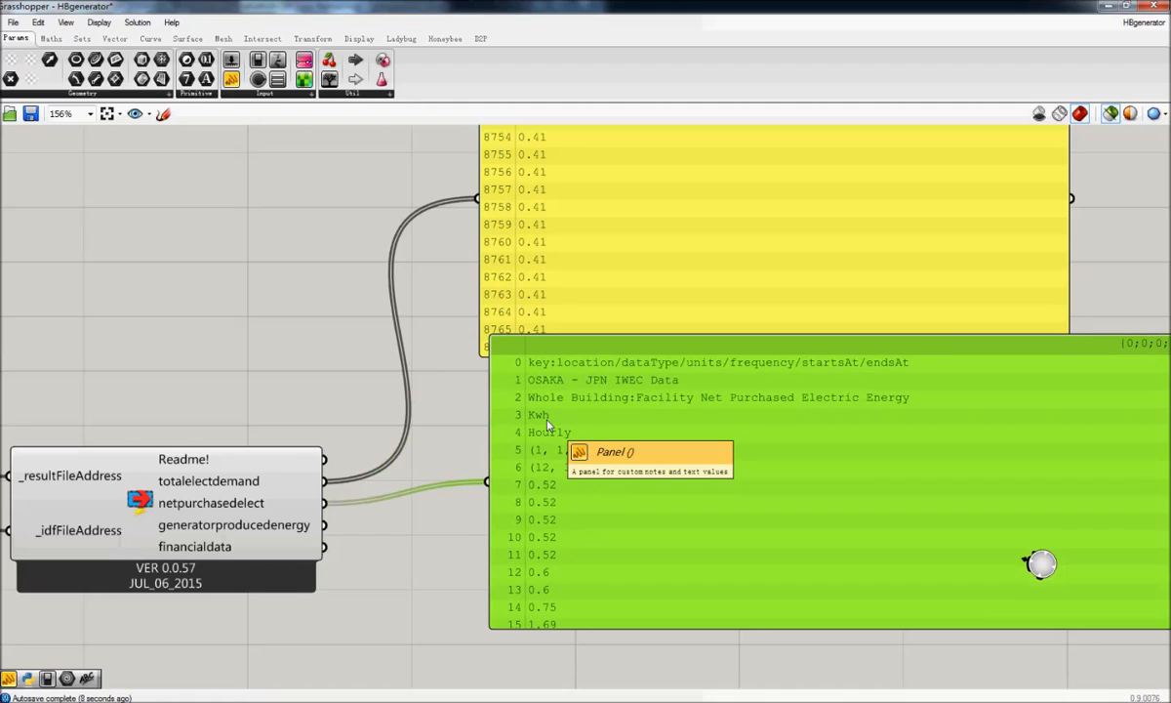
Examine the generation system component and follow its HBGeneratorSystem output through the simulation to the two result panels
scroll(309, 381, down, 6)
right_drag(309, 381, 928, 465)
scroll(140, 374, up, 1)
click(395, 447)
scroll(395, 447, up, 3)
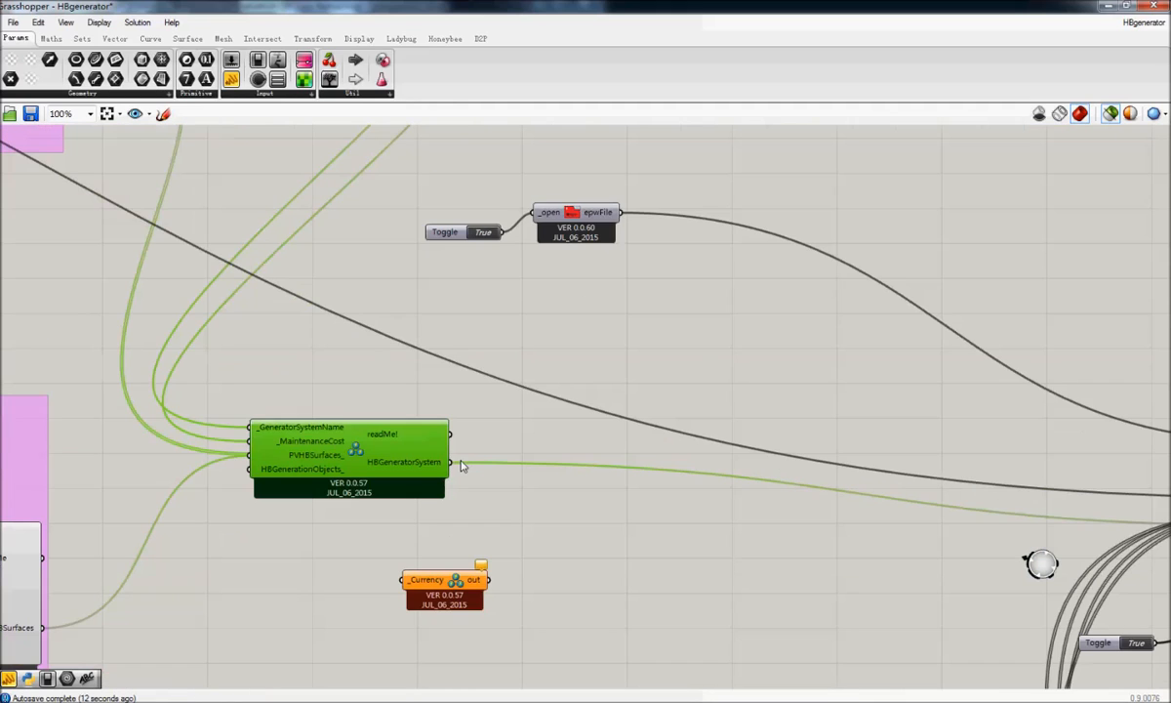
right_drag(1064, 479, 683, 448)
right_drag(1068, 479, 391, 361)
right_drag(871, 470, 345, 422)
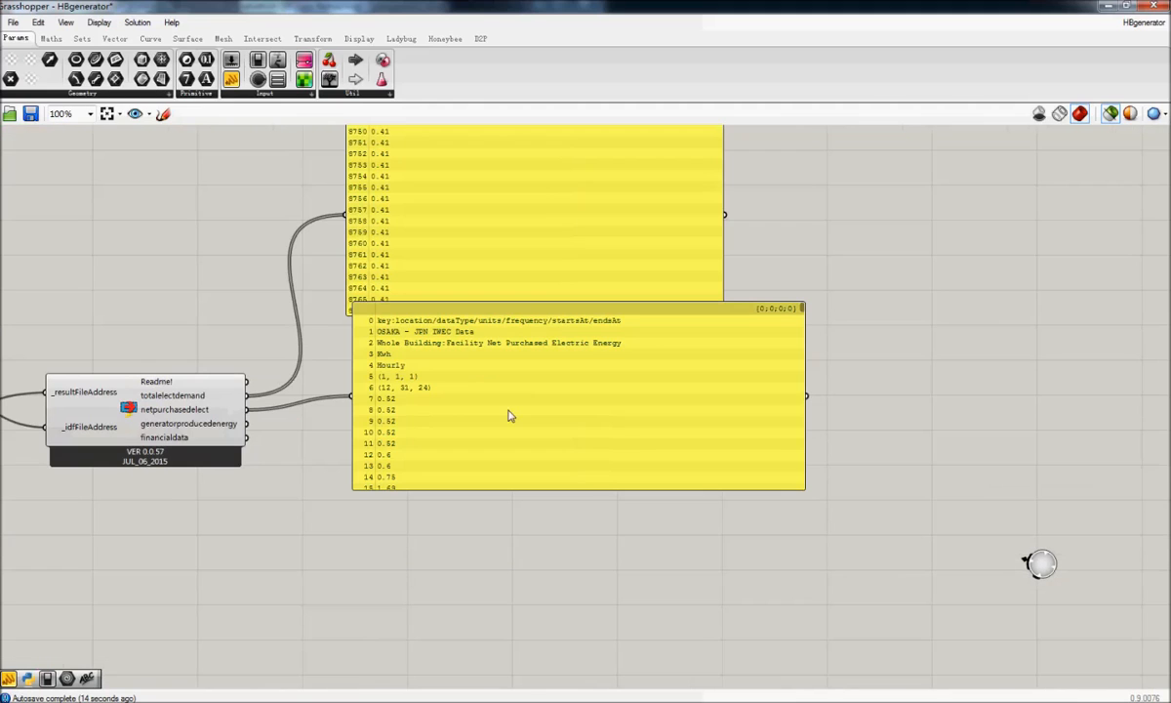
right_drag(518, 280, 527, 354)
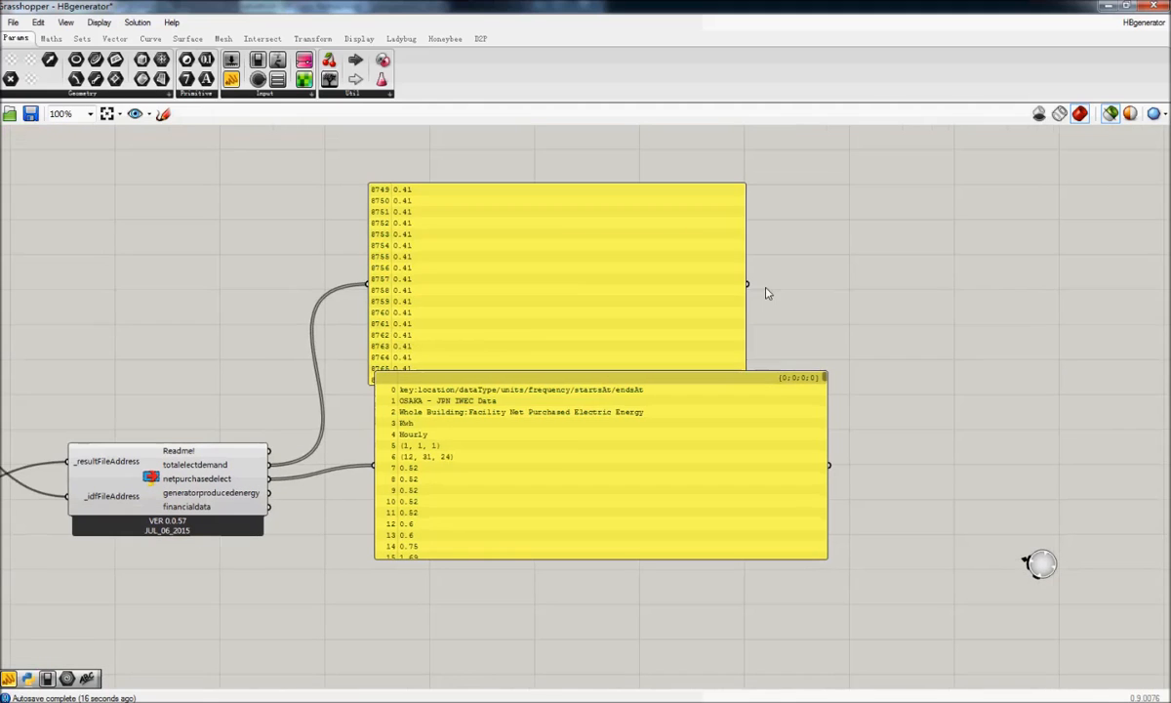
Move the netpurchasedelect panel clear of the total demand panel and return the total demand list to its first entries
click(699, 297)
scroll(712, 288, up, 2)
drag(621, 431, 620, 564)
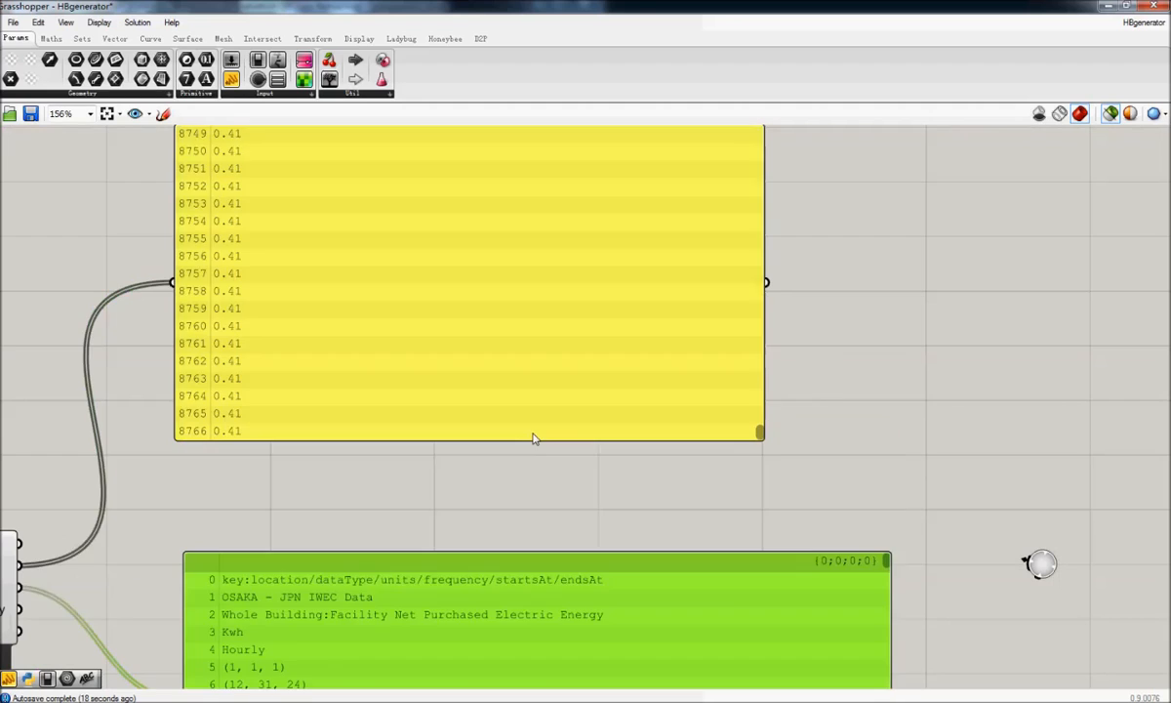
scroll(636, 368, up, 1)
drag(791, 447, 791, 117)
scroll(644, 279, down, 5)
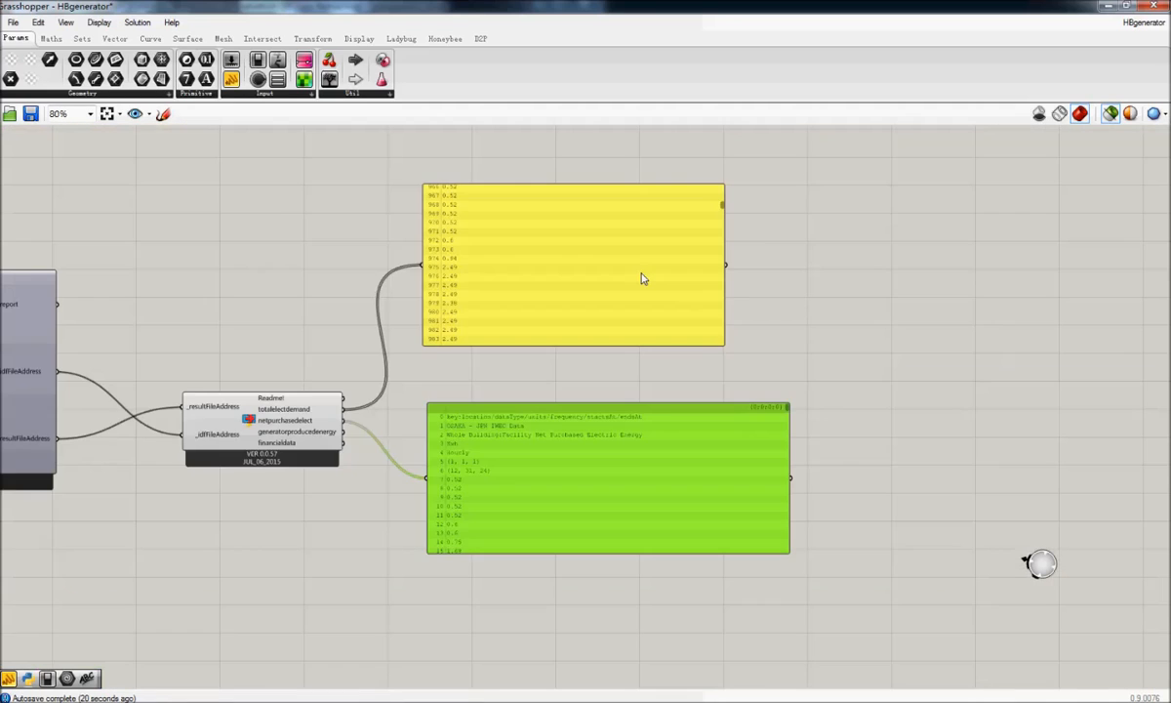
drag(724, 230, 726, 209)
Move the two result panels close together, one above the other, for comparing their first hourly values
drag(506, 317, 537, 368)
scroll(537, 368, up, 1)
scroll(537, 367, up, 1)
drag(492, 577, 527, 555)
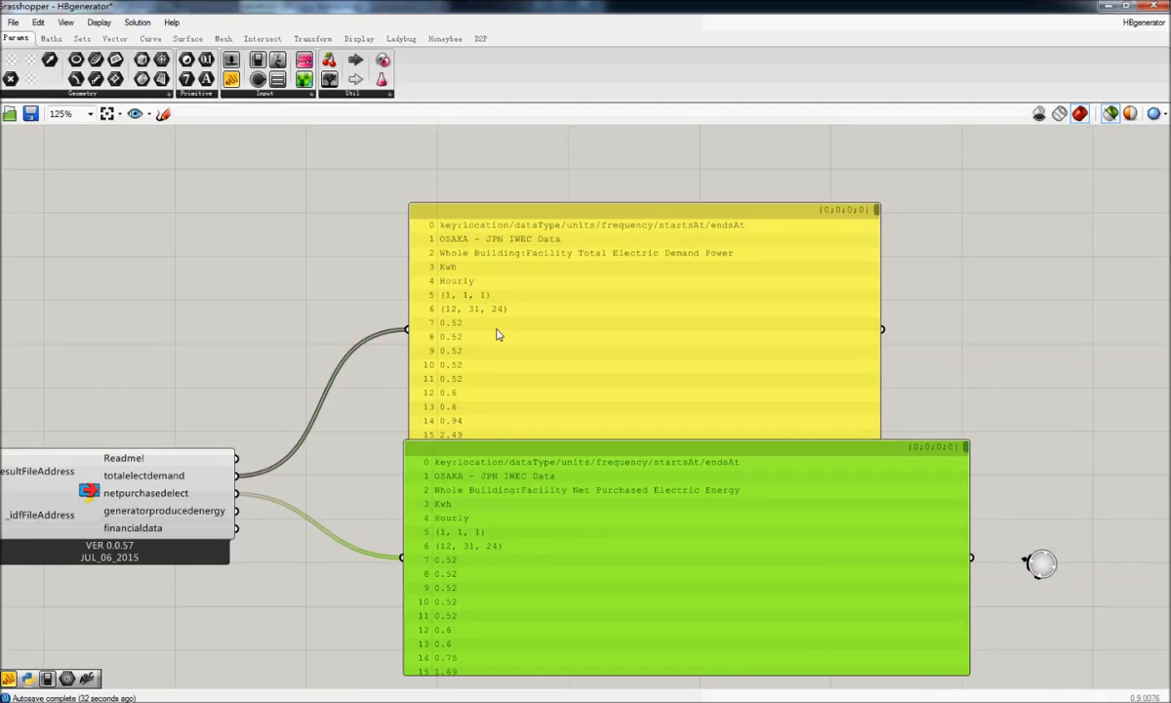
Stack the net purchased electricity panel directly below the total demand panel and shift both closer to the result component
drag(531, 520, 530, 543)
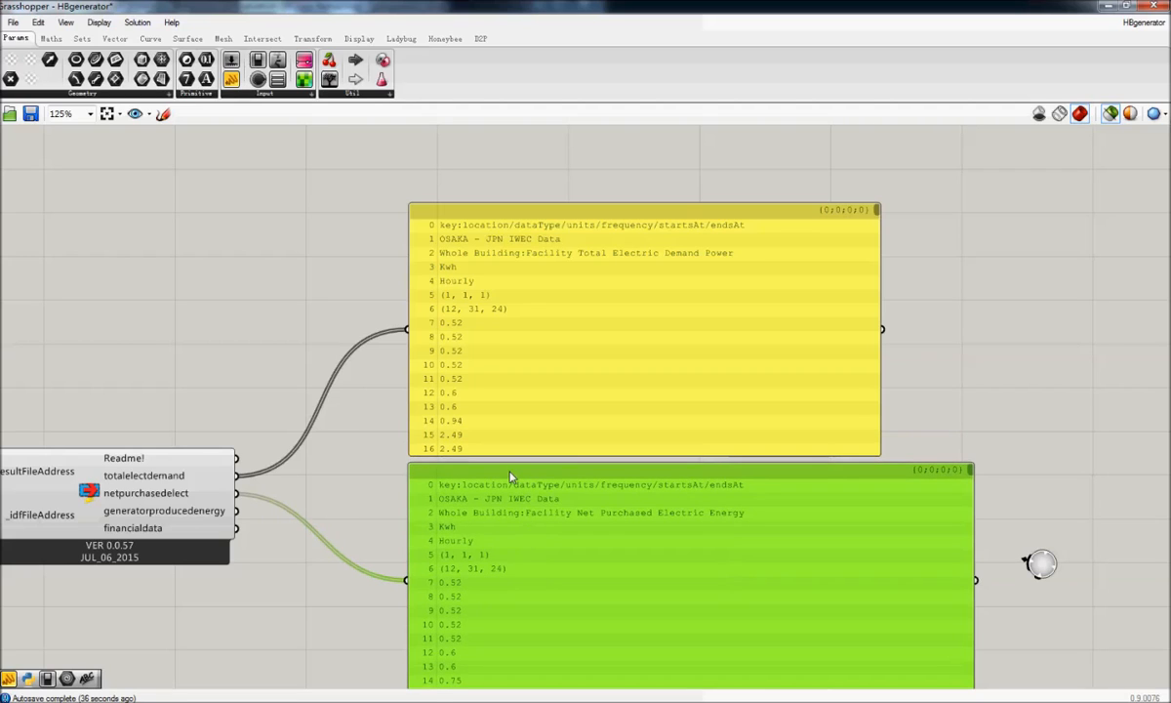
click(575, 417)
drag(576, 418, 476, 307)
drag(512, 571, 416, 462)
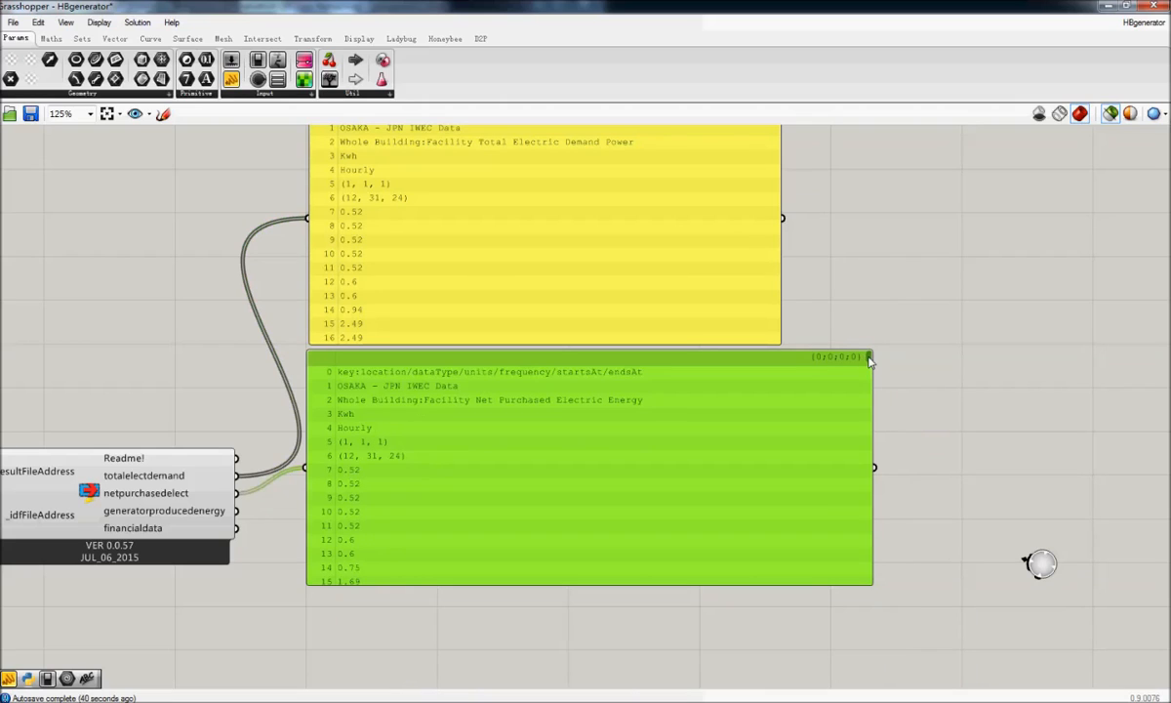
Read through the hourly net purchased electricity values and the description of the netpurchasedelect output
scroll(870, 359, down, 10)
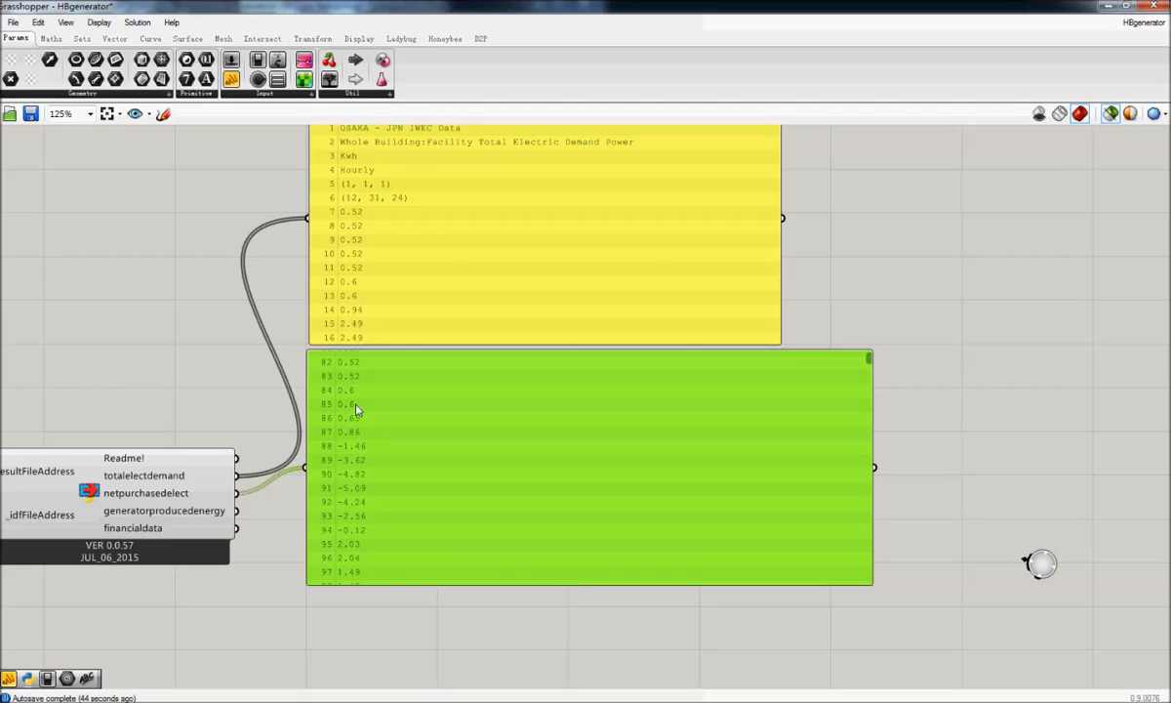
right_drag(343, 446, 402, 480)
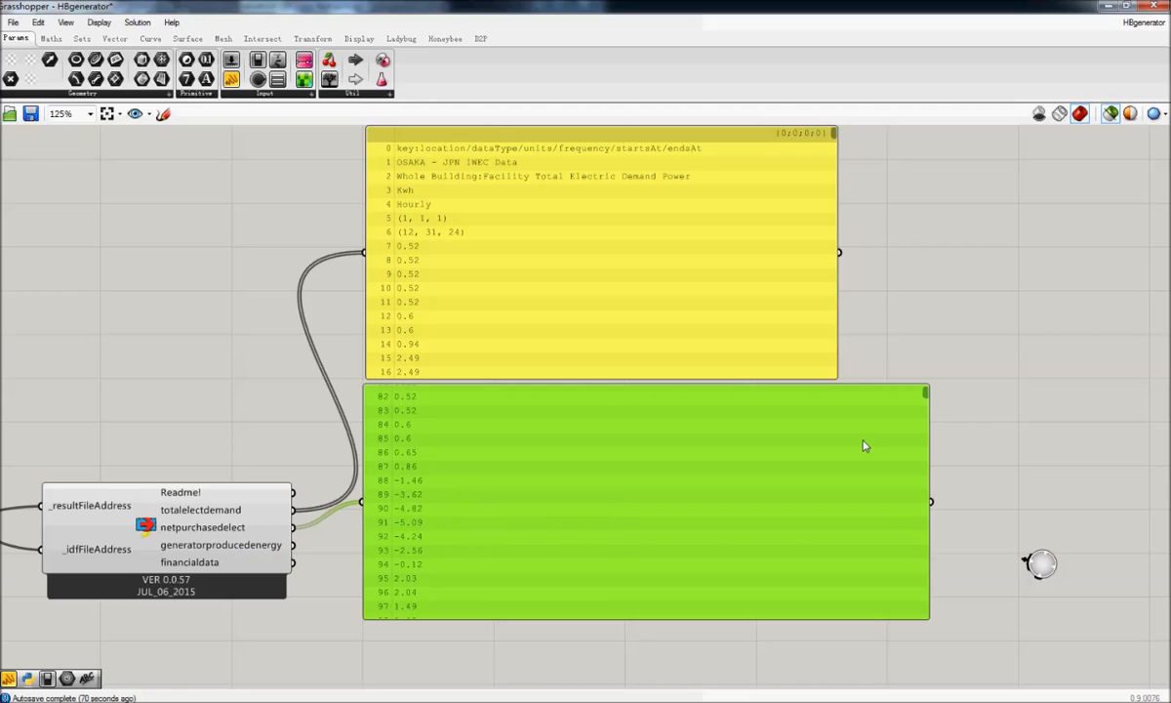
drag(927, 399, 896, 408)
click(421, 285)
click(436, 528)
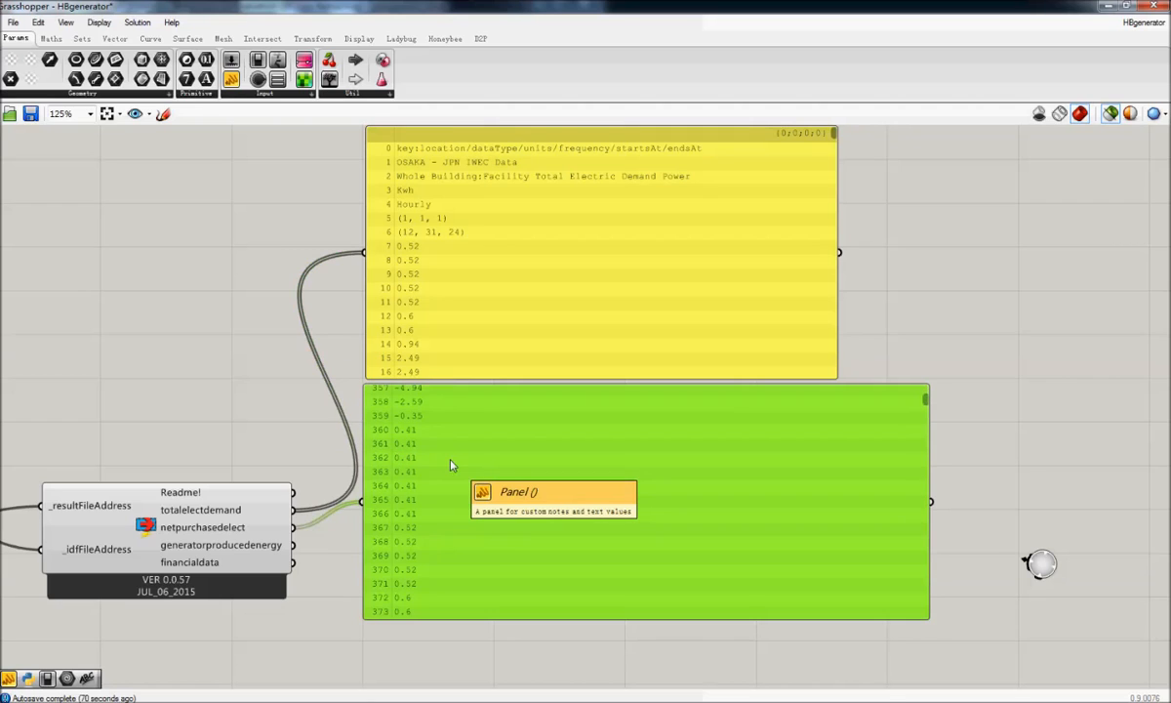
drag(927, 400, 928, 464)
mouse_move(221, 532)
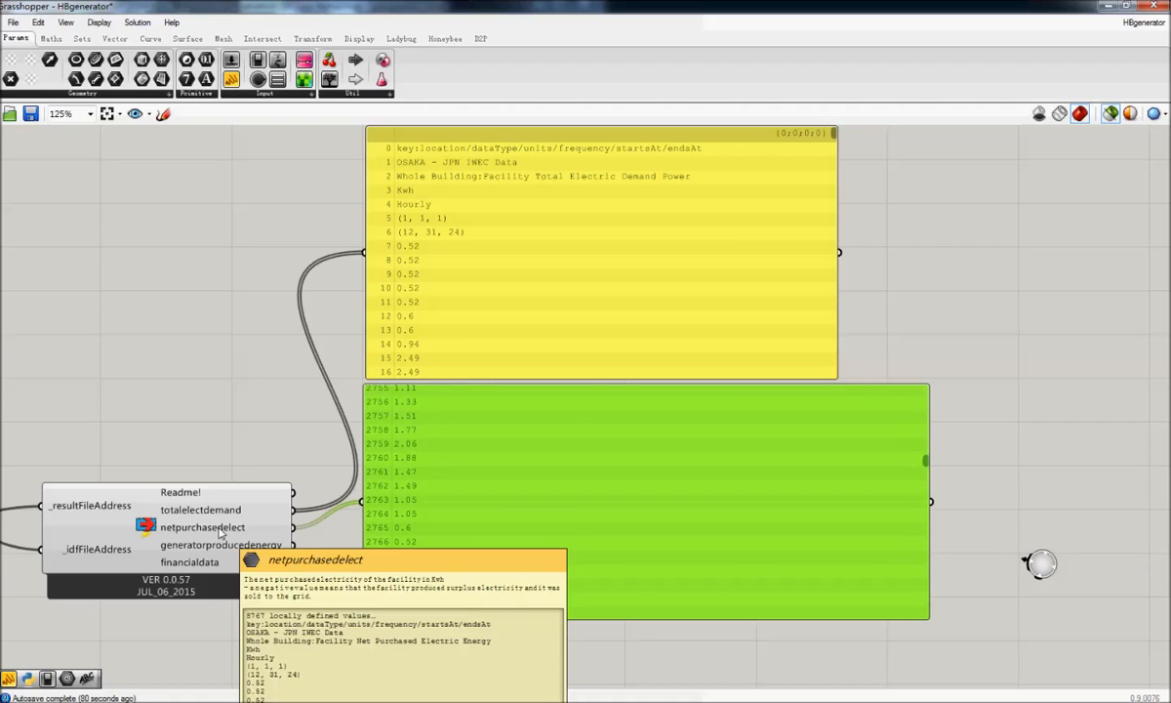
Move the net purchased panel up over the total demand panel and add a new panel below, fed by the generatorproducedenergy output
drag(453, 509, 525, 317)
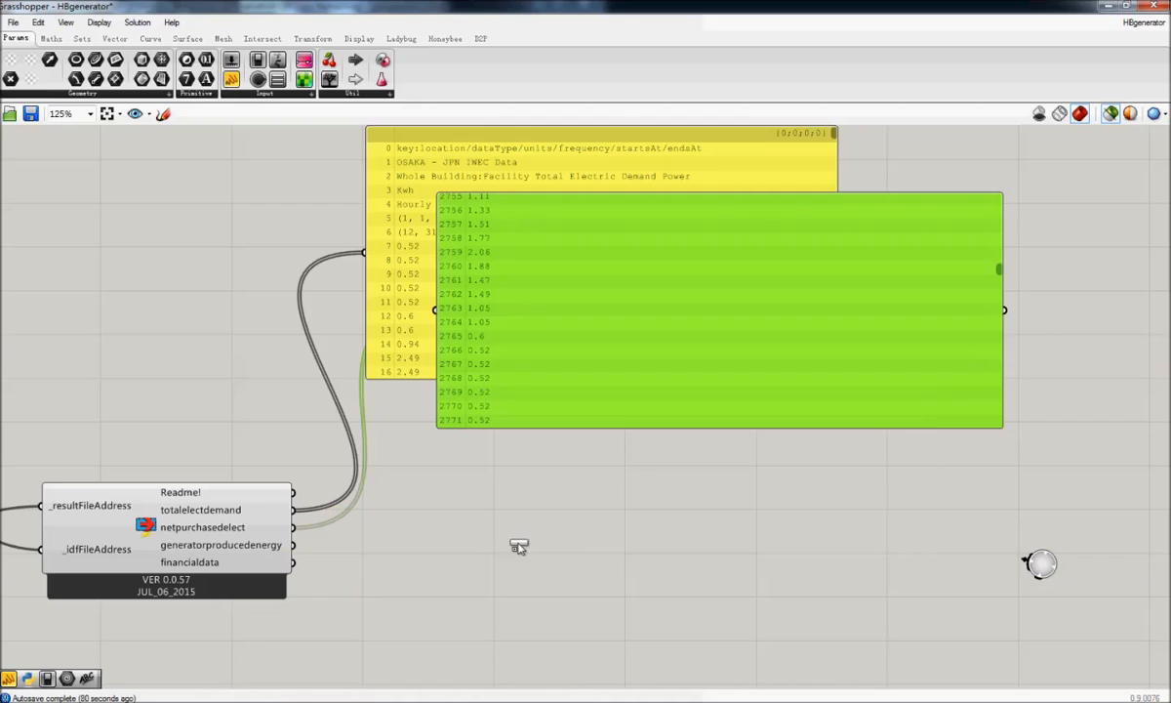
drag(519, 547, 518, 544)
drag(292, 527, 448, 541)
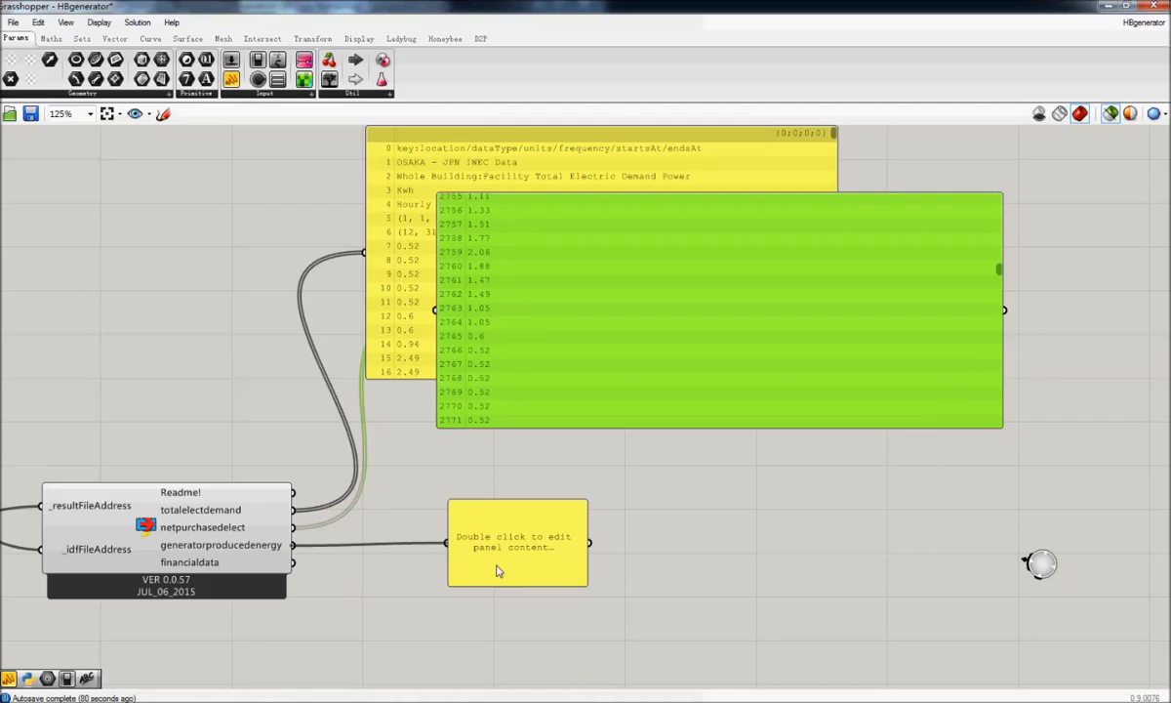
Examine the generation system component upstream of the simulation as the source of the generatorproducedenergy result
drag(233, 546, 241, 548)
right_drag(243, 549, 731, 556)
scroll(582, 476, down, 5)
right_drag(342, 466, 418, 462)
scroll(133, 419, up, 1)
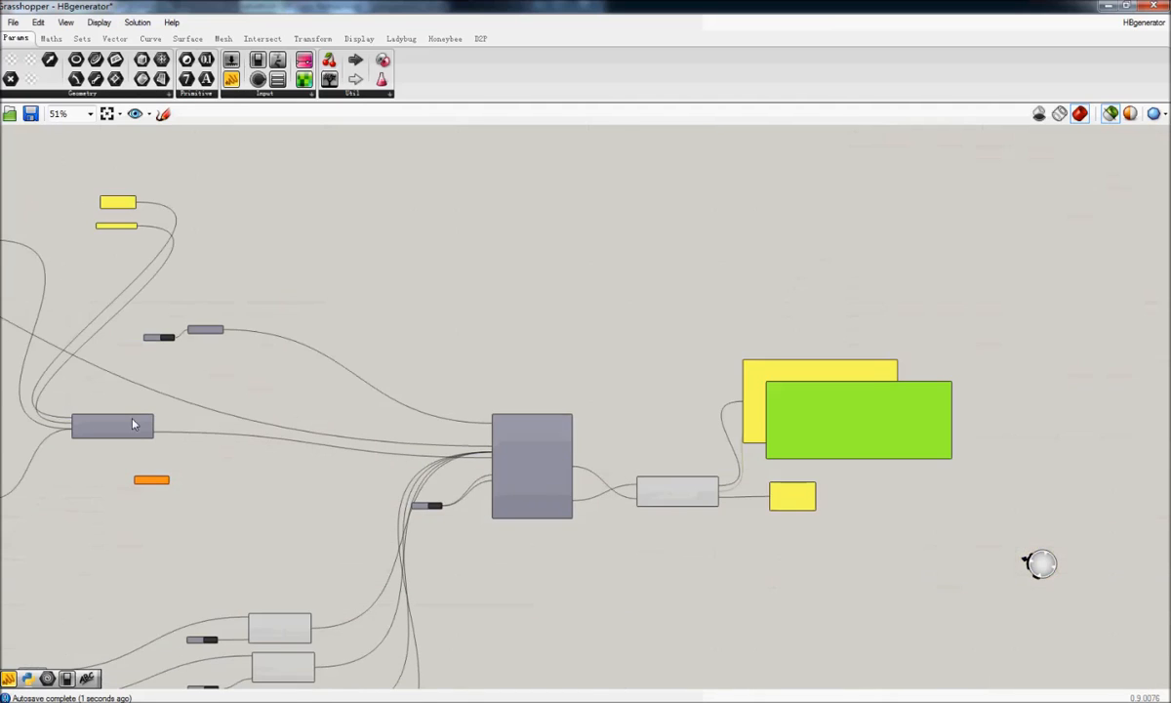
scroll(129, 420, up, 4)
click(94, 432)
scroll(761, 474, down, 5)
right_drag(982, 488, 463, 463)
Enlarge the generatorproducedenergy panel and place it below the total demand panel, clear of the net purchased panel
scroll(574, 504, up, 6)
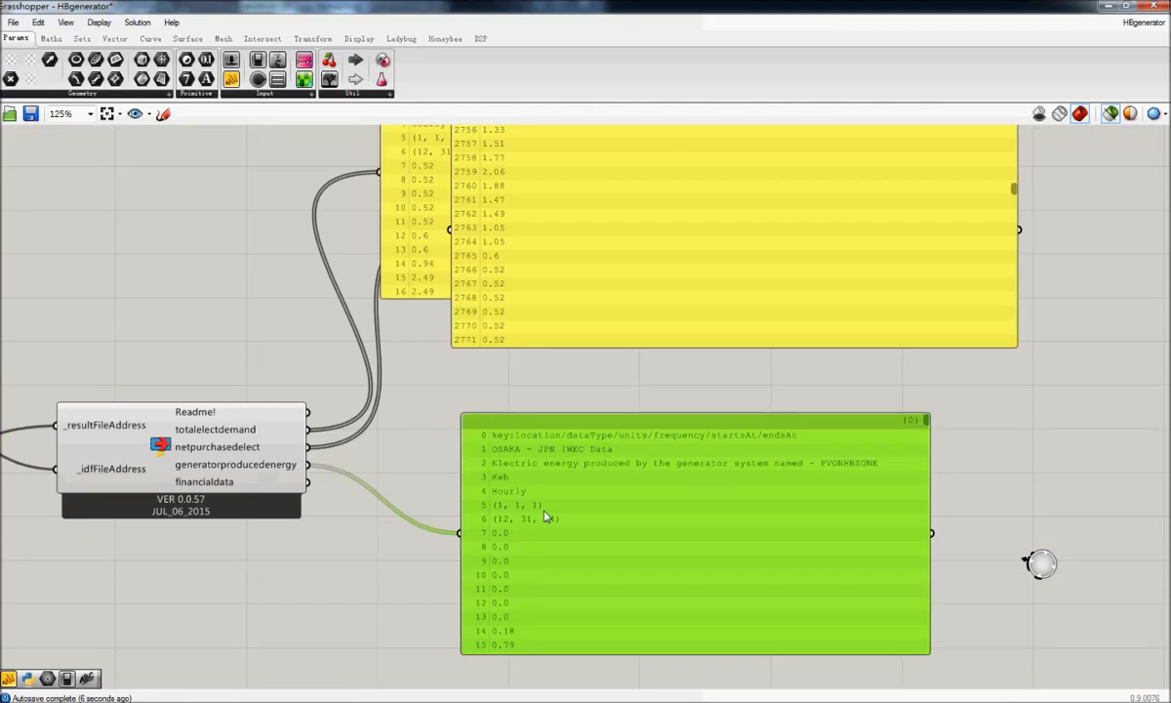
drag(549, 517, 521, 429)
right_drag(521, 430, 463, 455)
drag(630, 259, 927, 400)
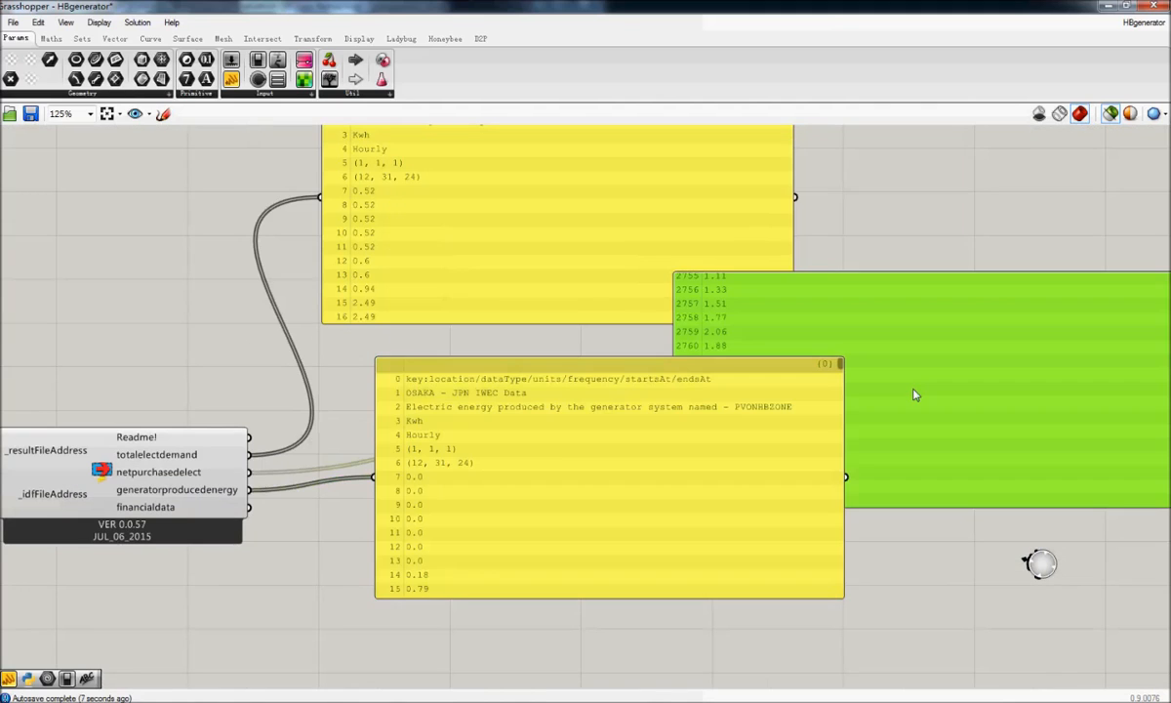
drag(551, 459, 544, 521)
drag(820, 387, 787, 256)
click(515, 512)
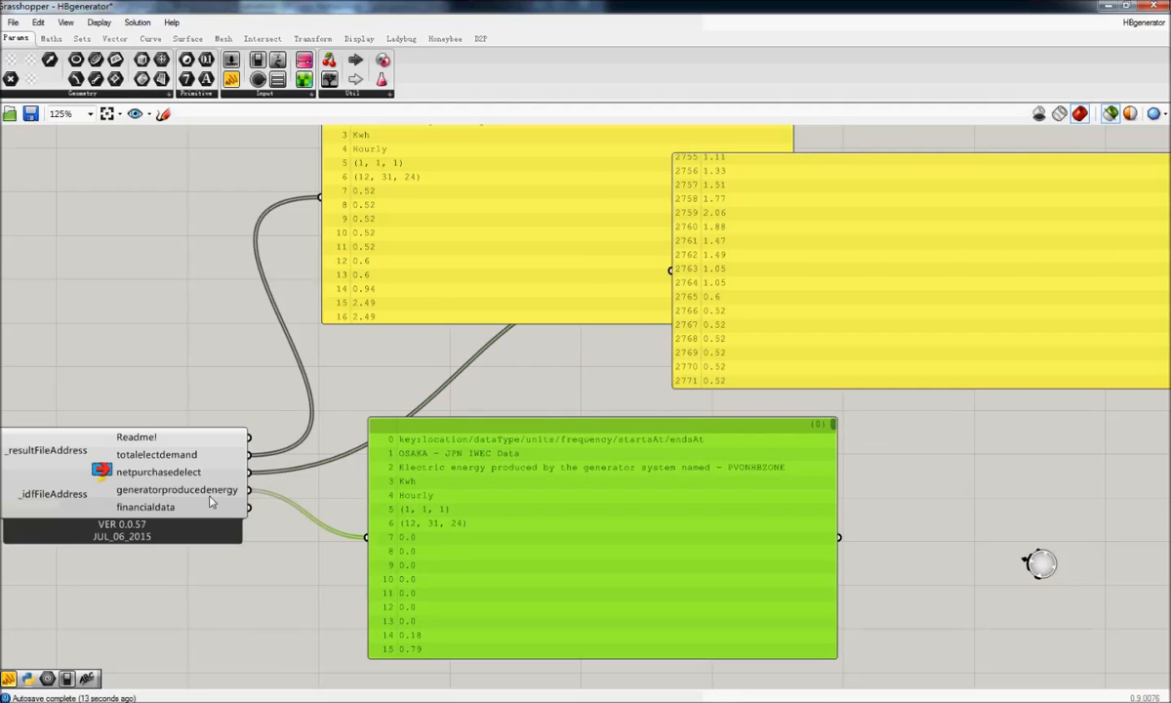
Move the net purchased panel between the total demand and produced energy panels and return its list to the first entries
click(458, 248)
click(863, 287)
right_drag(588, 509, 594, 486)
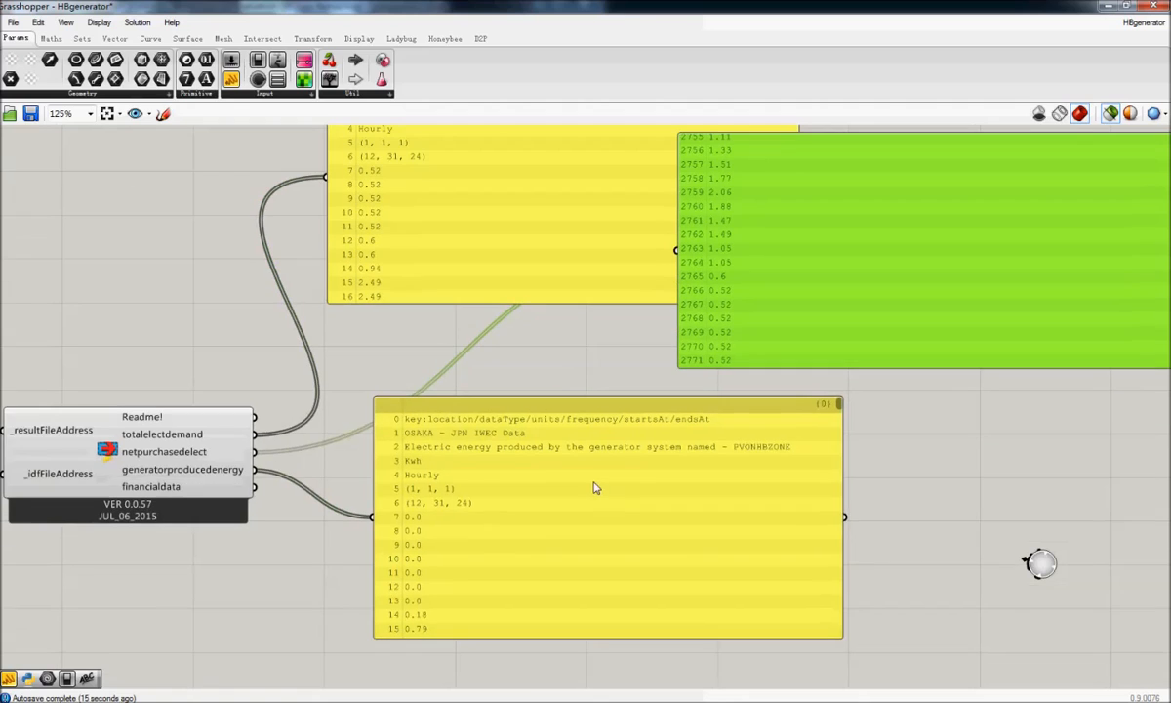
right_drag(419, 523, 445, 556)
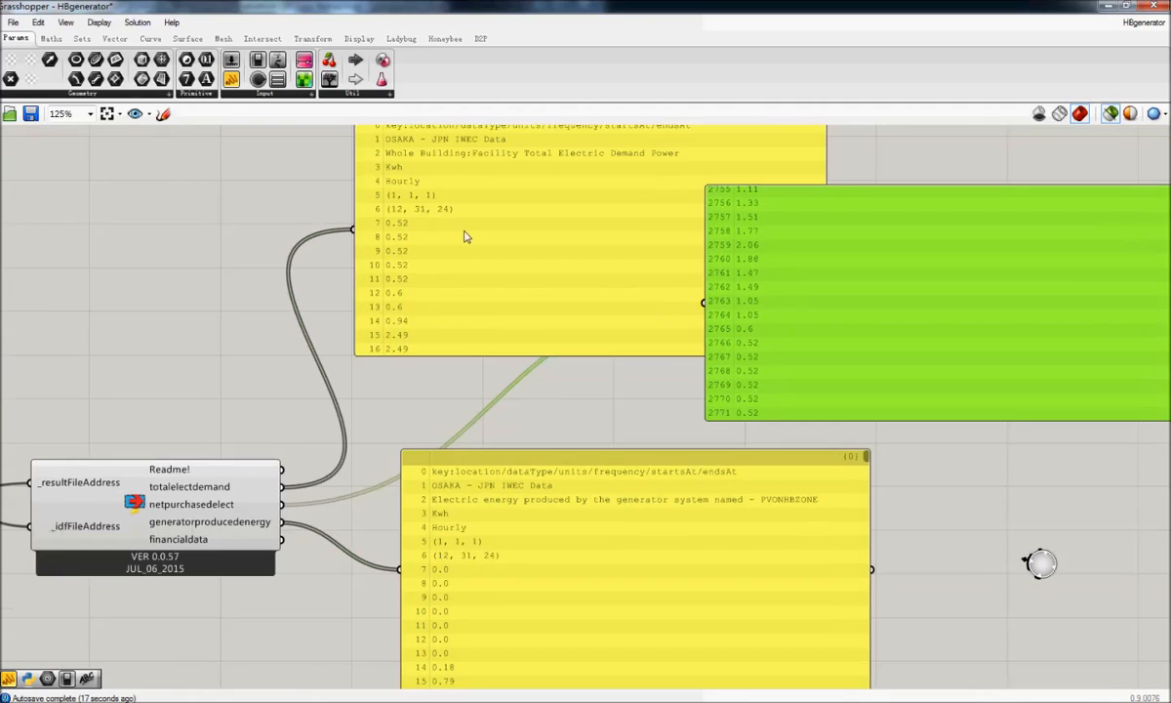
drag(803, 253, 401, 264)
scroll(889, 239, up, 5)
drag(888, 204, 888, 198)
drag(650, 294, 785, 346)
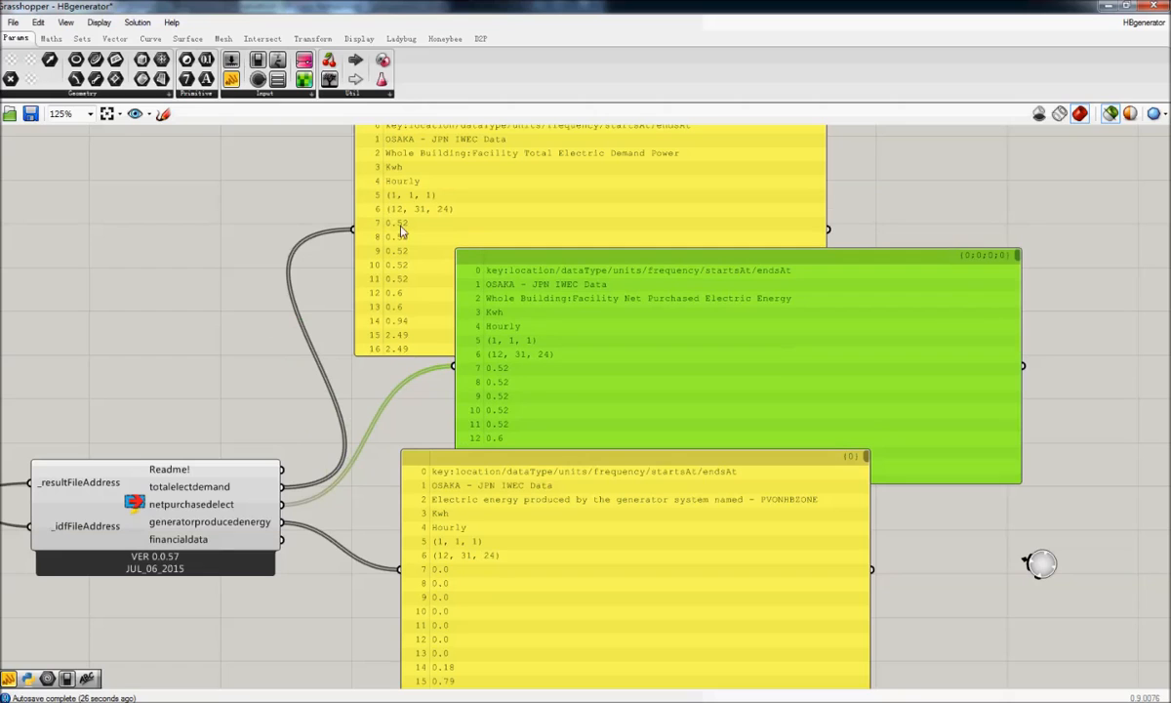
Move the produced energy panel onto the net purchased panel and add a new panel below, fed by the financialdata output
drag(485, 552, 573, 321)
right_drag(379, 319, 421, 211)
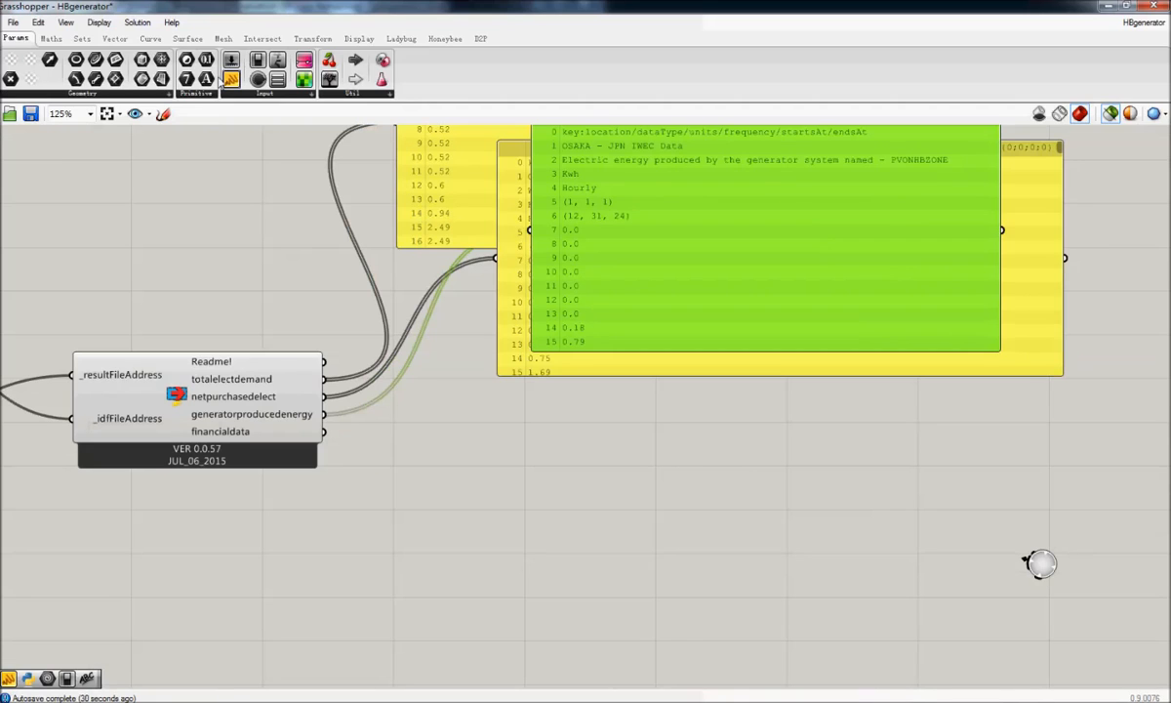
drag(230, 79, 540, 564)
drag(323, 432, 468, 563)
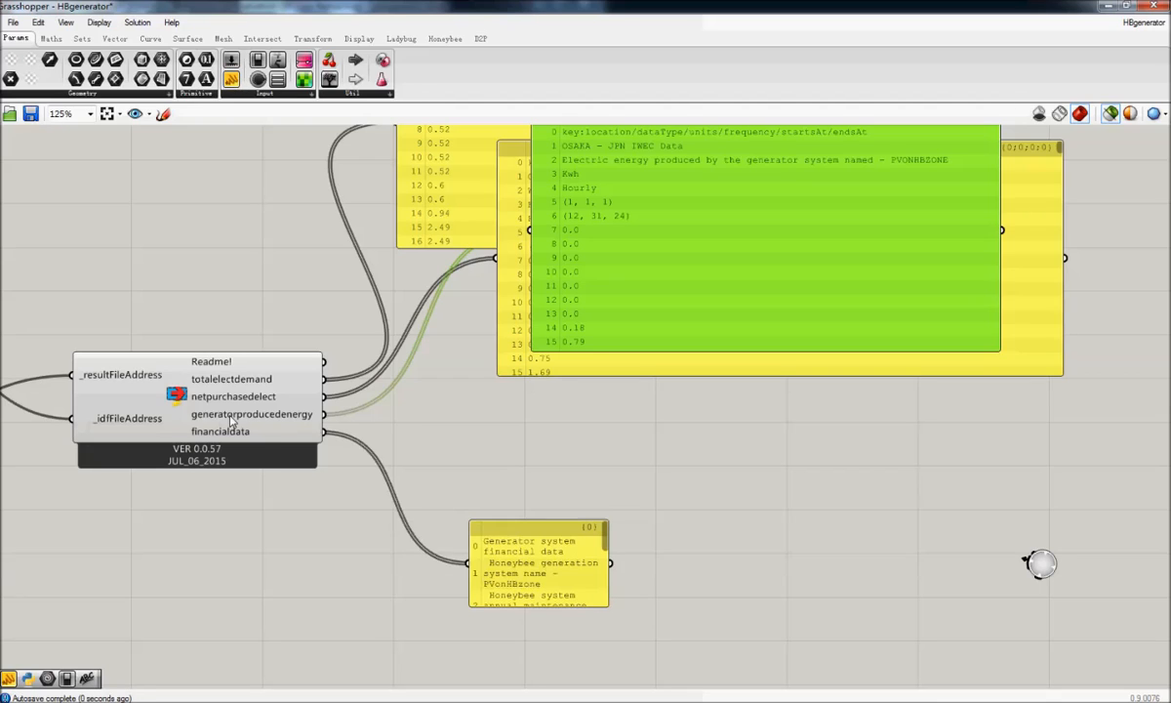
Place the financialdata panel just beside the result component and enlarge it to show all its lines
mouse_move(231, 418)
drag(514, 543, 430, 427)
drag(514, 486, 803, 629)
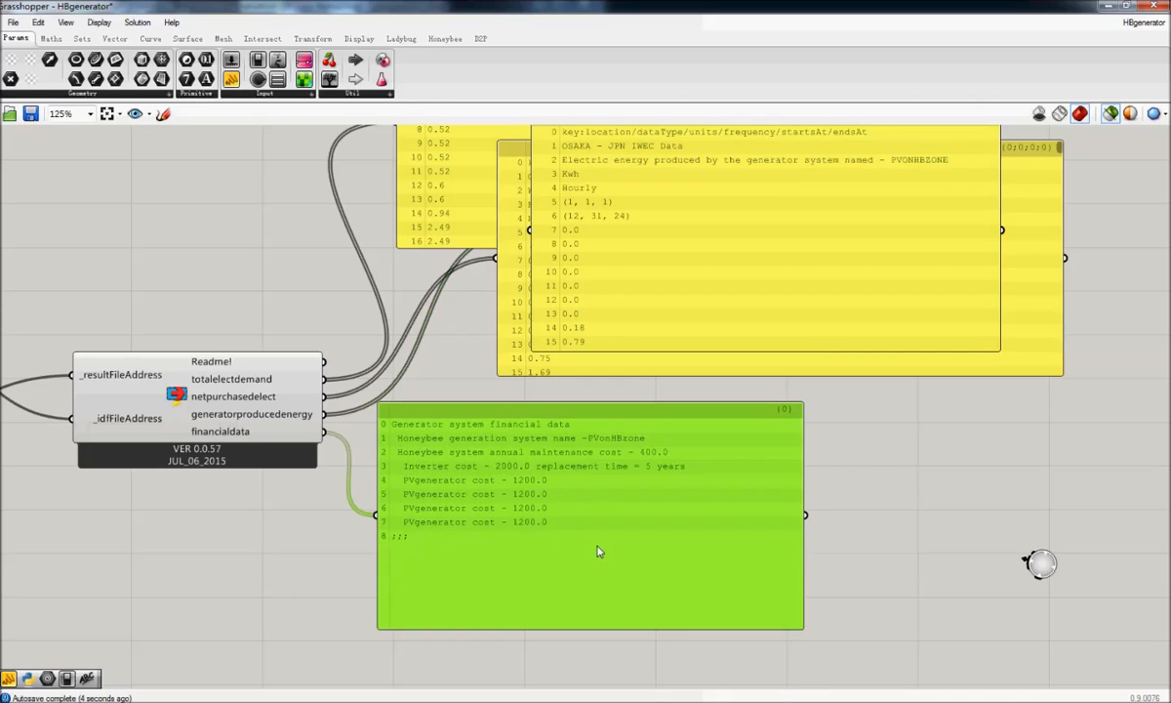
drag(598, 552, 597, 533)
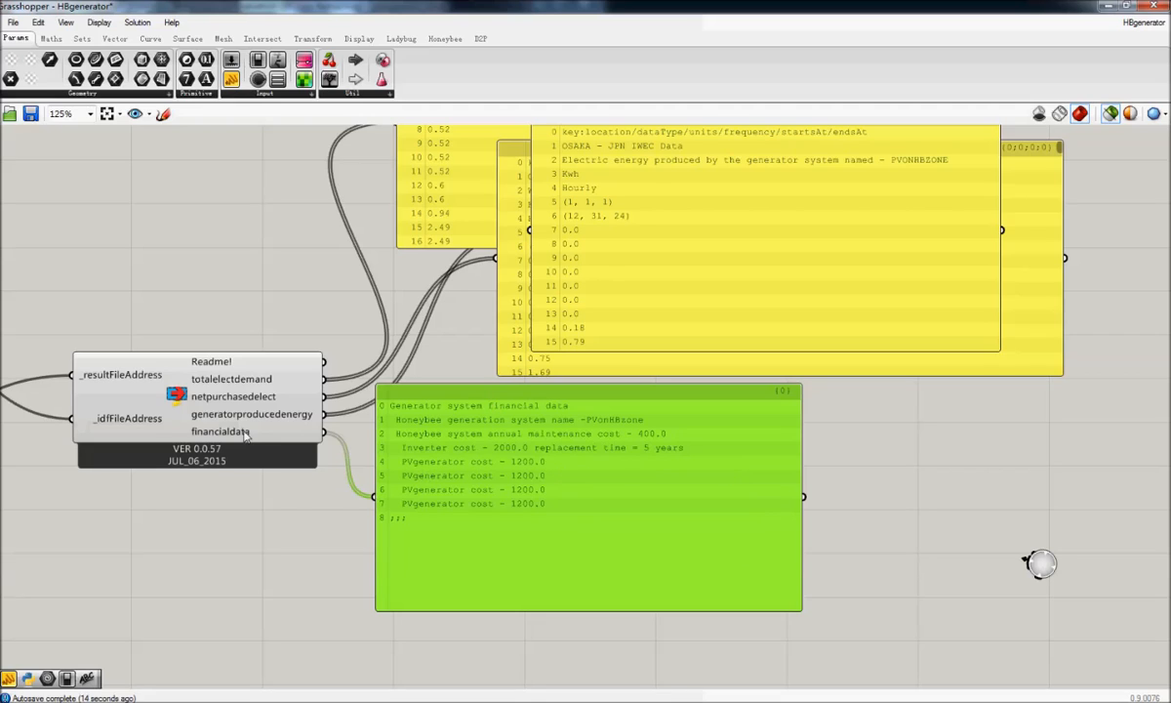
Read the financialdata output's description and check how the EnergyPlus simulation component feeds the result component
mouse_move(244, 438)
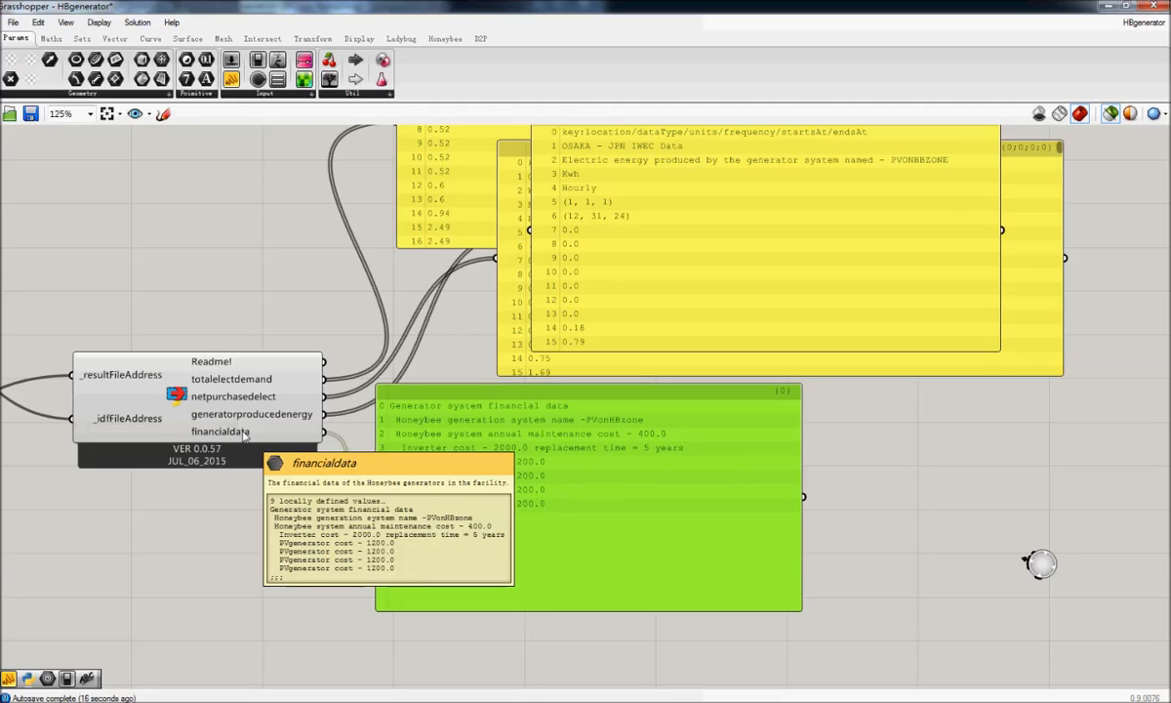
scroll(244, 439, down, 2)
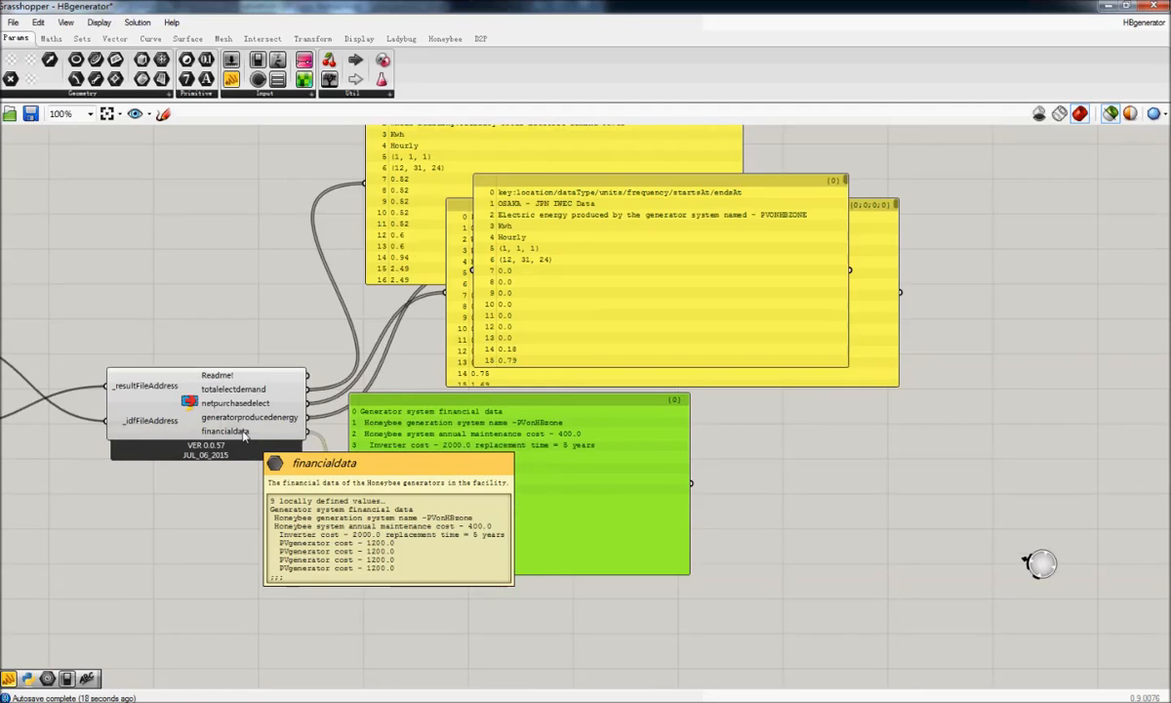
right_drag(104, 375, 688, 426)
drag(67, 315, 376, 390)
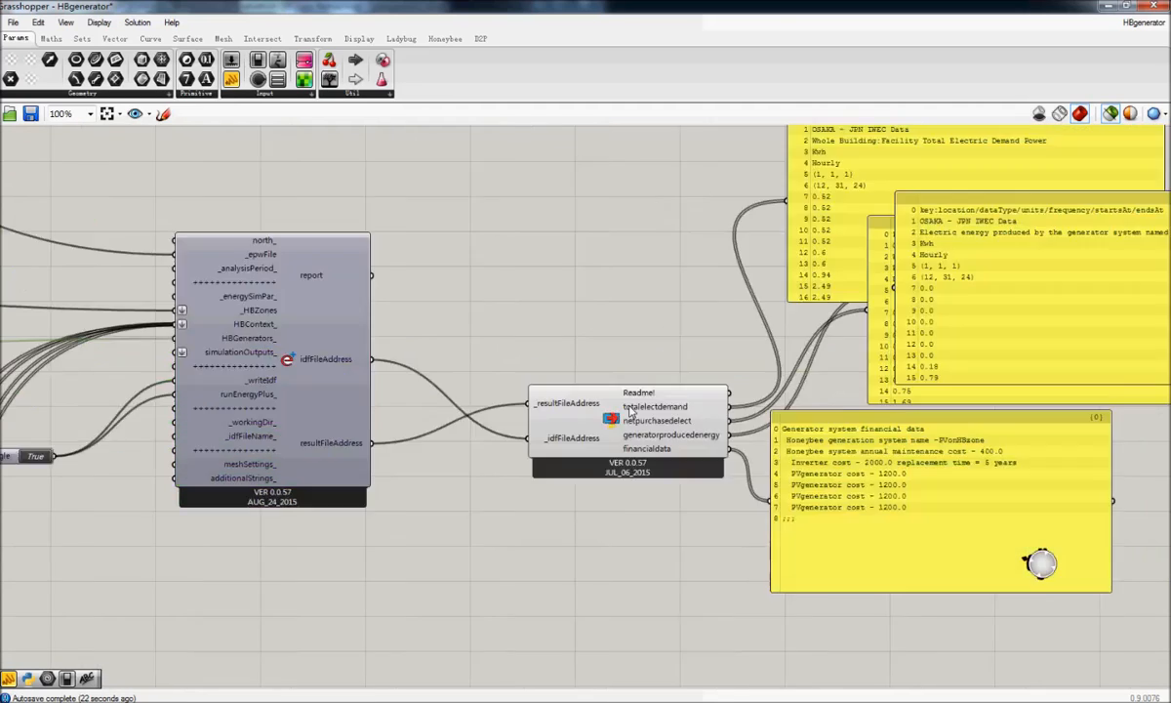
scroll(604, 459, up, 1)
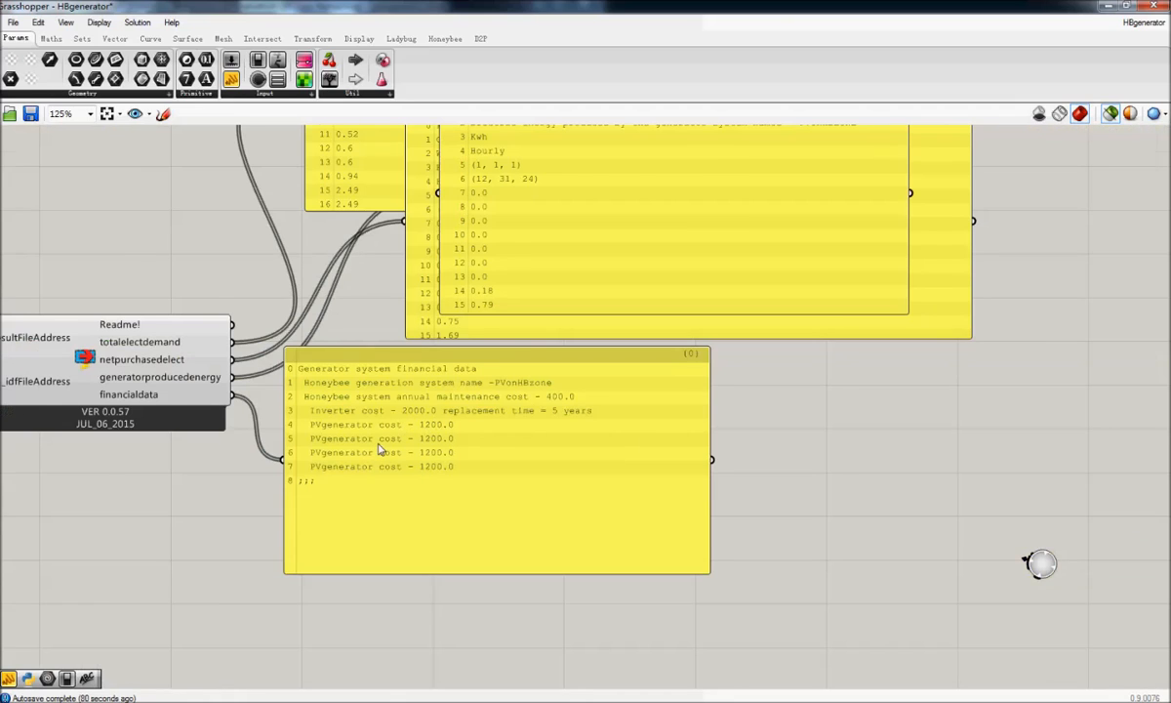
Examine both PV generator components and follow their PV_HBSurfaces outputs into the generation system's PVHBSurfaces_ input
scroll(381, 445, down, 5)
scroll(173, 378, up, 4)
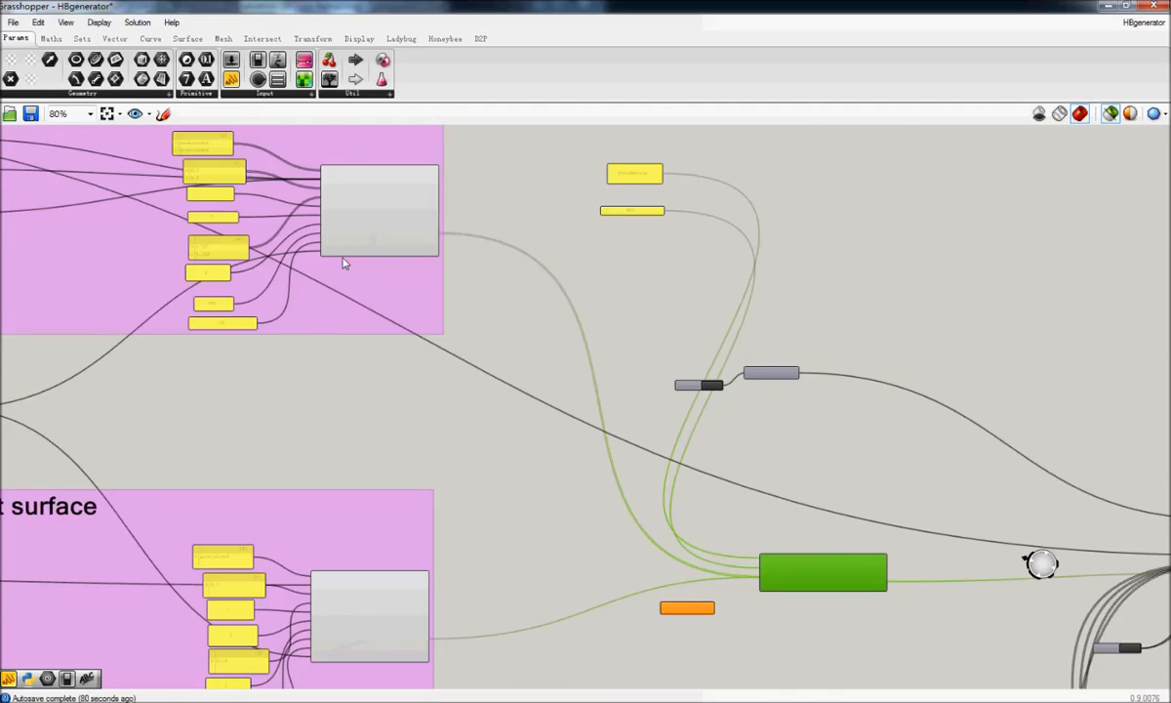
right_drag(433, 233, 445, 408)
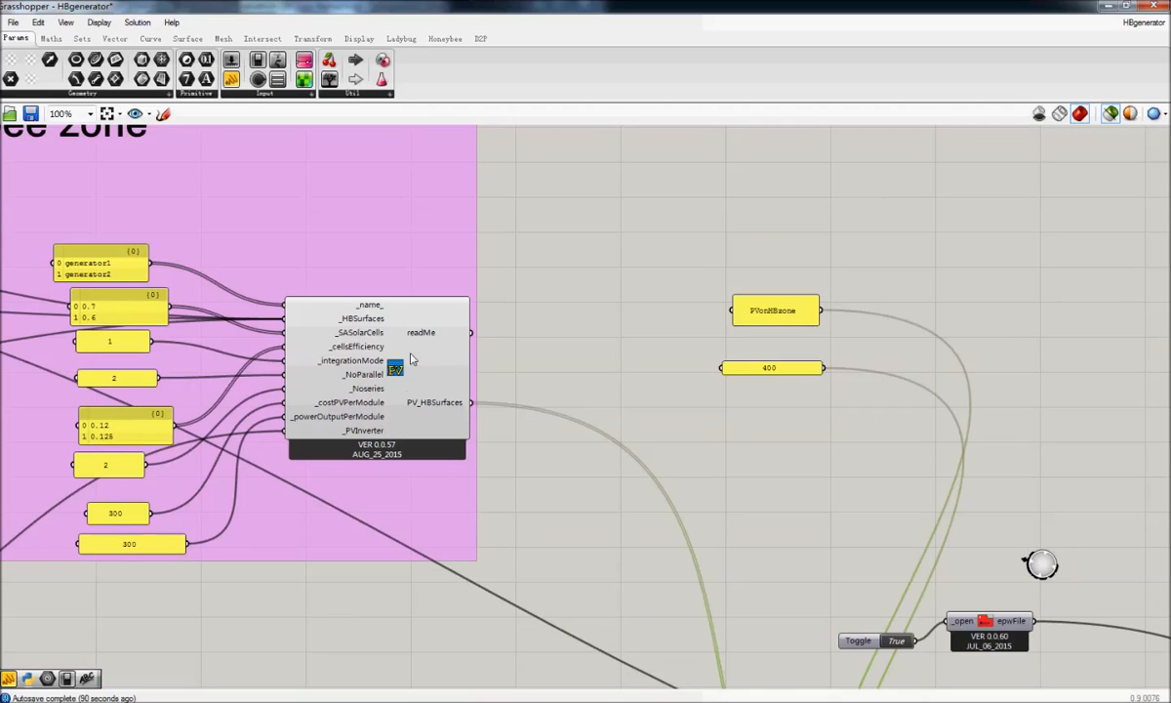
mouse_move(447, 411)
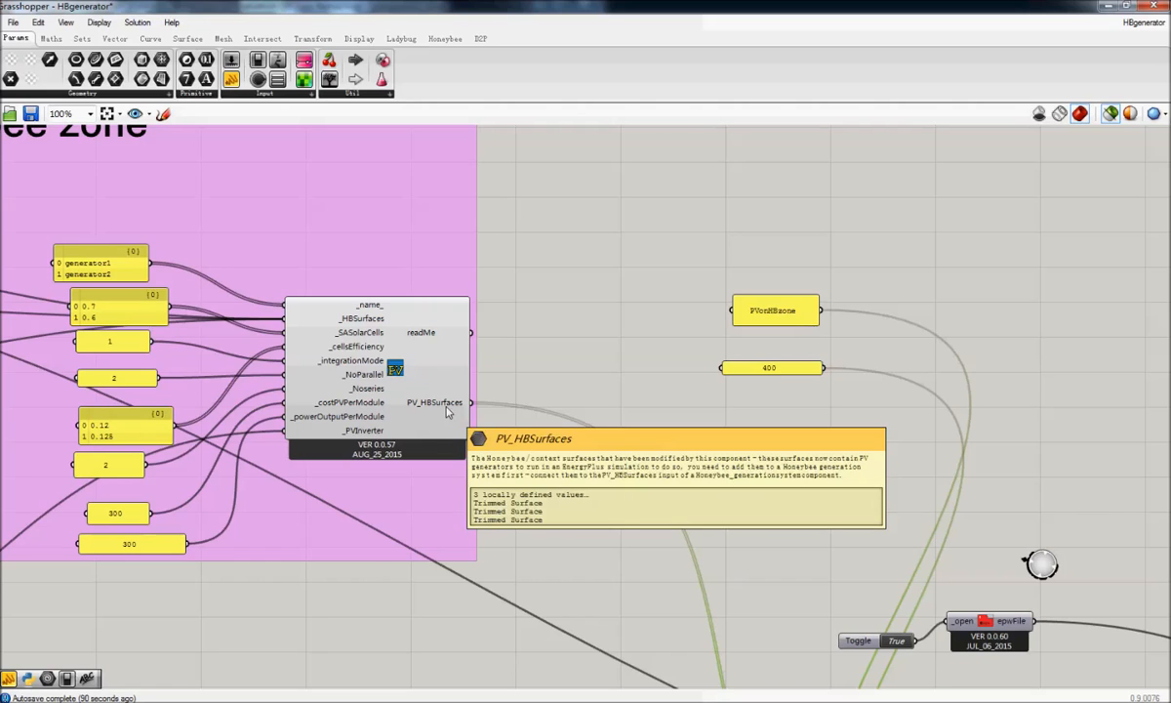
right_drag(448, 411, 449, 194)
right_drag(411, 637, 569, 235)
mouse_move(582, 419)
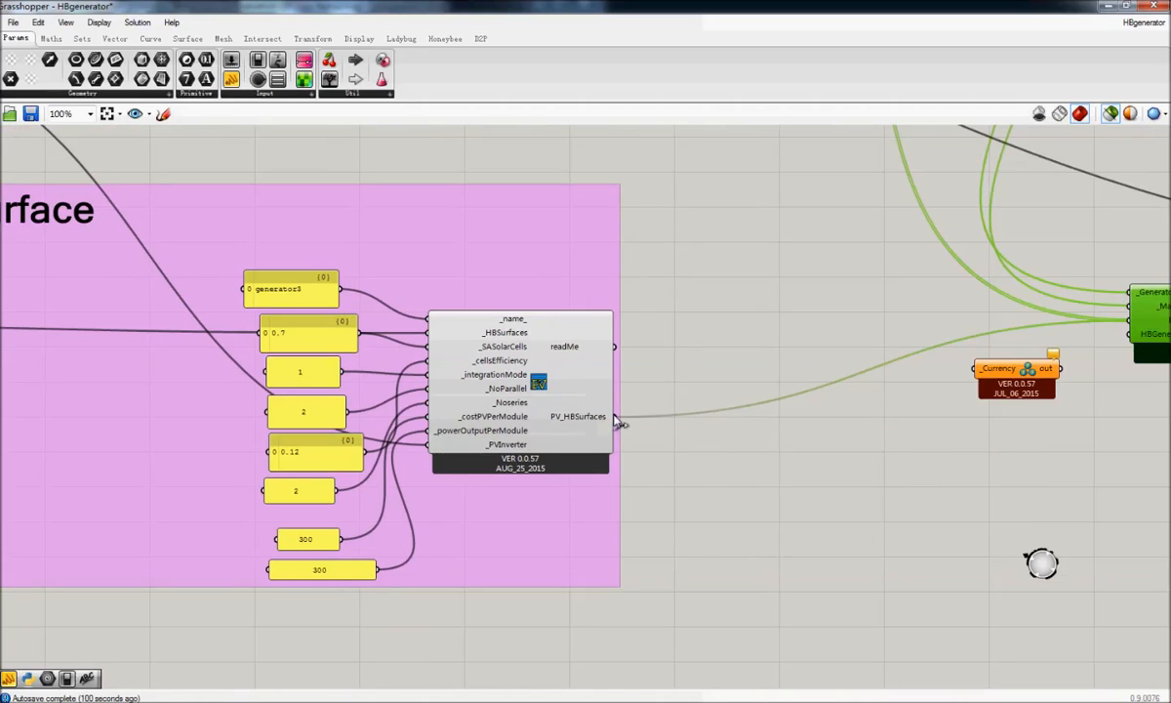
right_drag(929, 342, 334, 447)
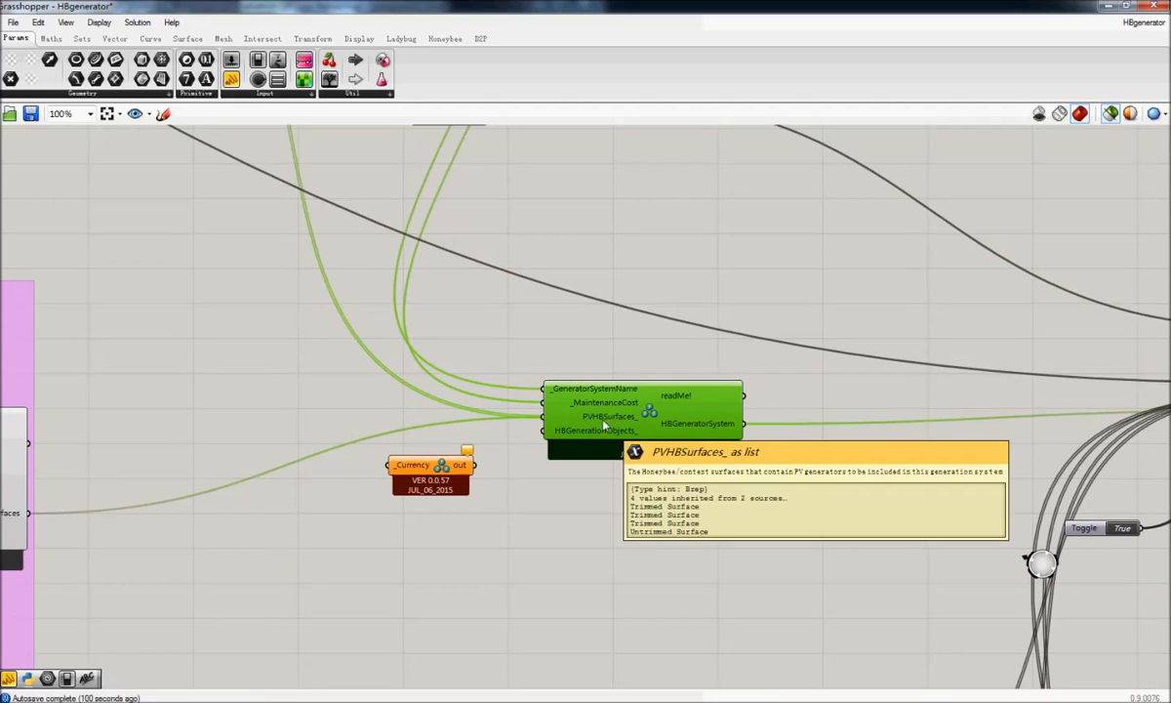
Read the PV generator, inverter and annual maintenance costs in the financialdata panel
scroll(604, 421, down, 5)
right_drag(1080, 426, 535, 429)
scroll(571, 469, up, 6)
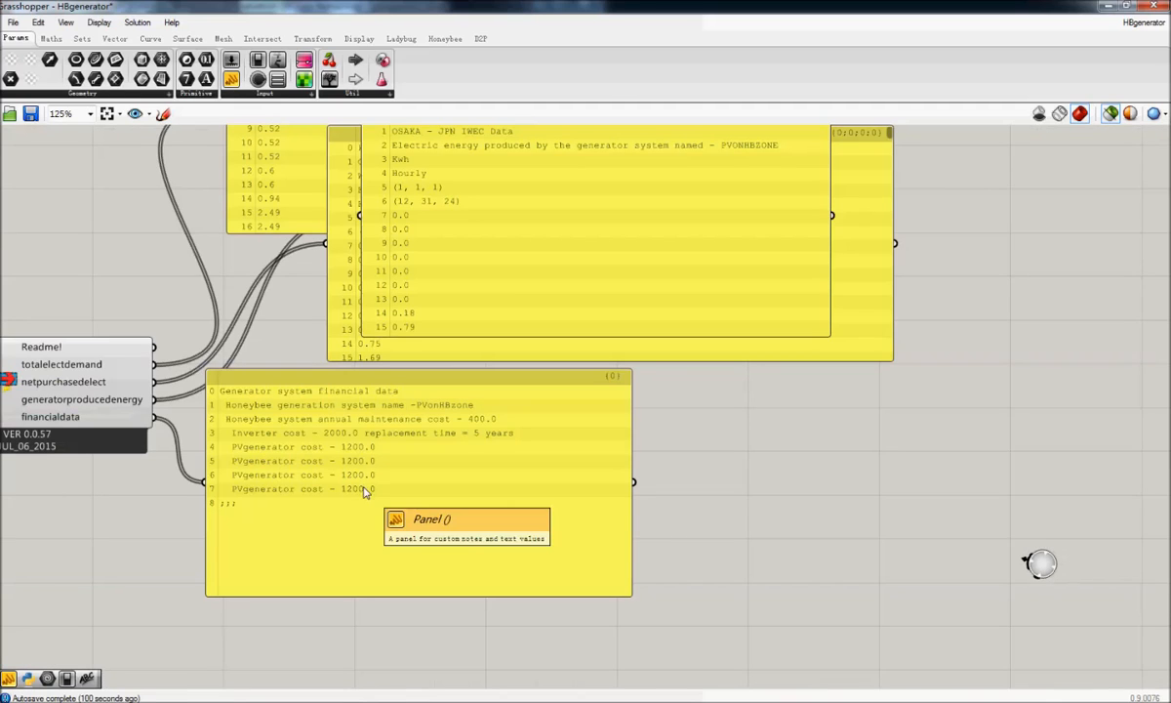
scroll(366, 479, up, 2)
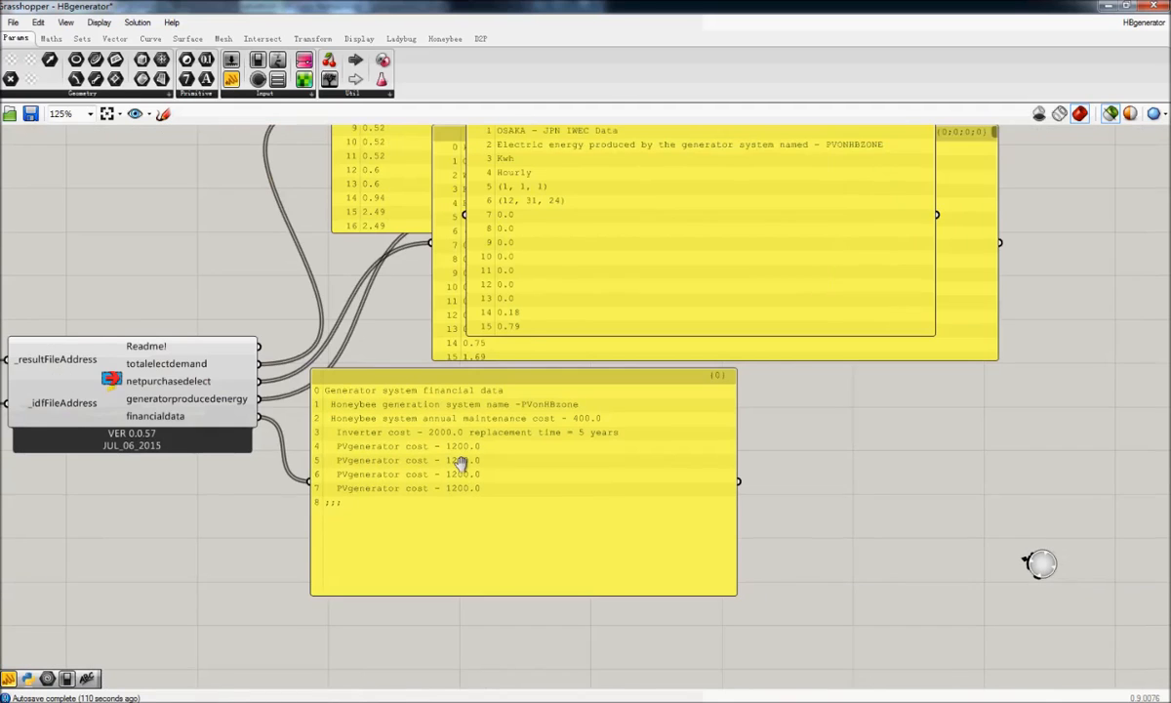
scroll(471, 444, up, 1)
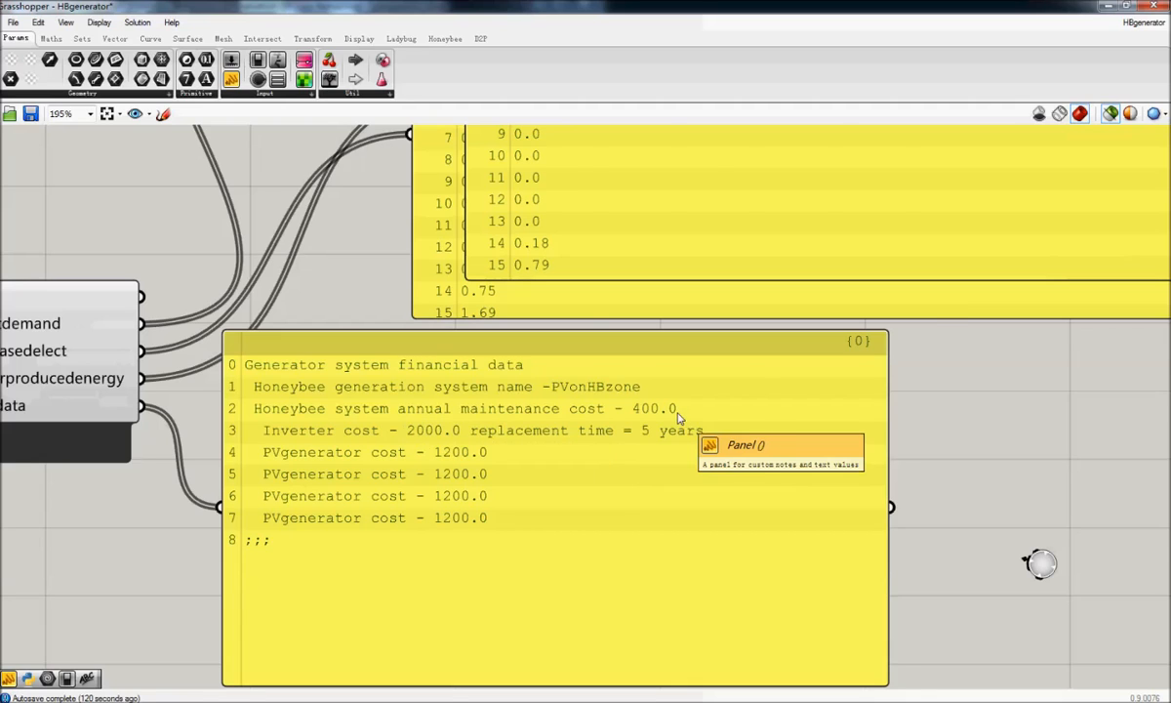
scroll(679, 418, down, 4)
right_drag(771, 426, 640, 431)
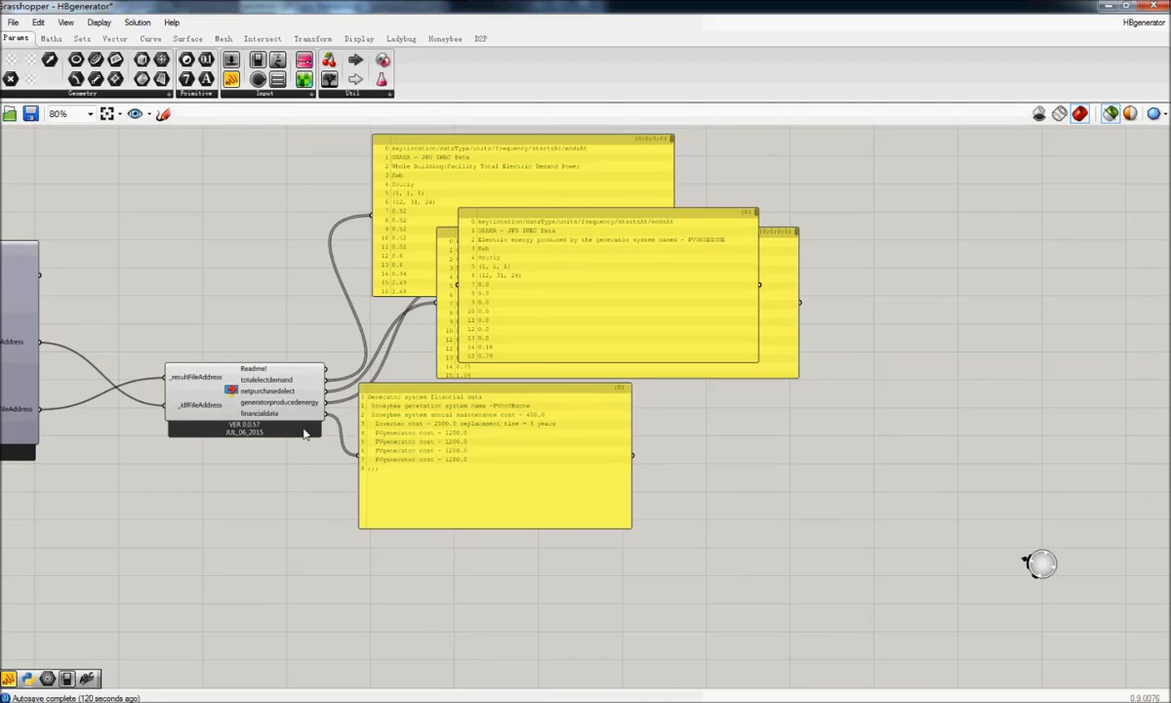
click(371, 444)
scroll(466, 444, up, 3)
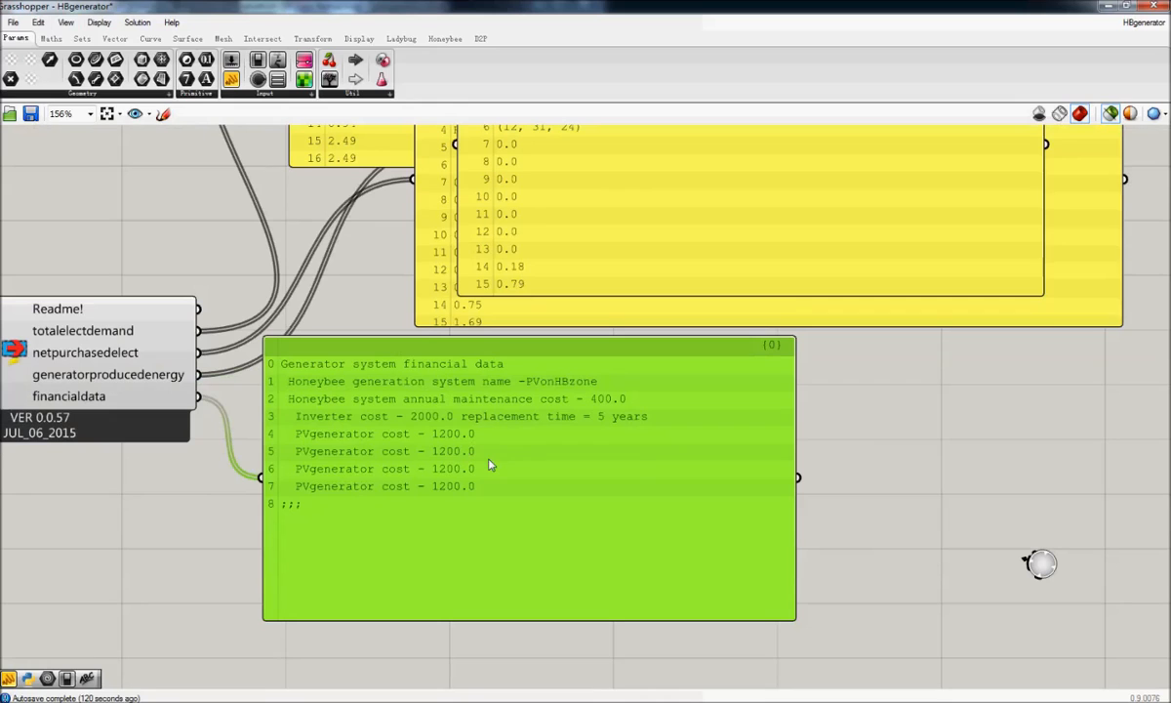
Move the financialdata panel below the result component and shift the three hourly result panels together up out of the way
click(56, 25)
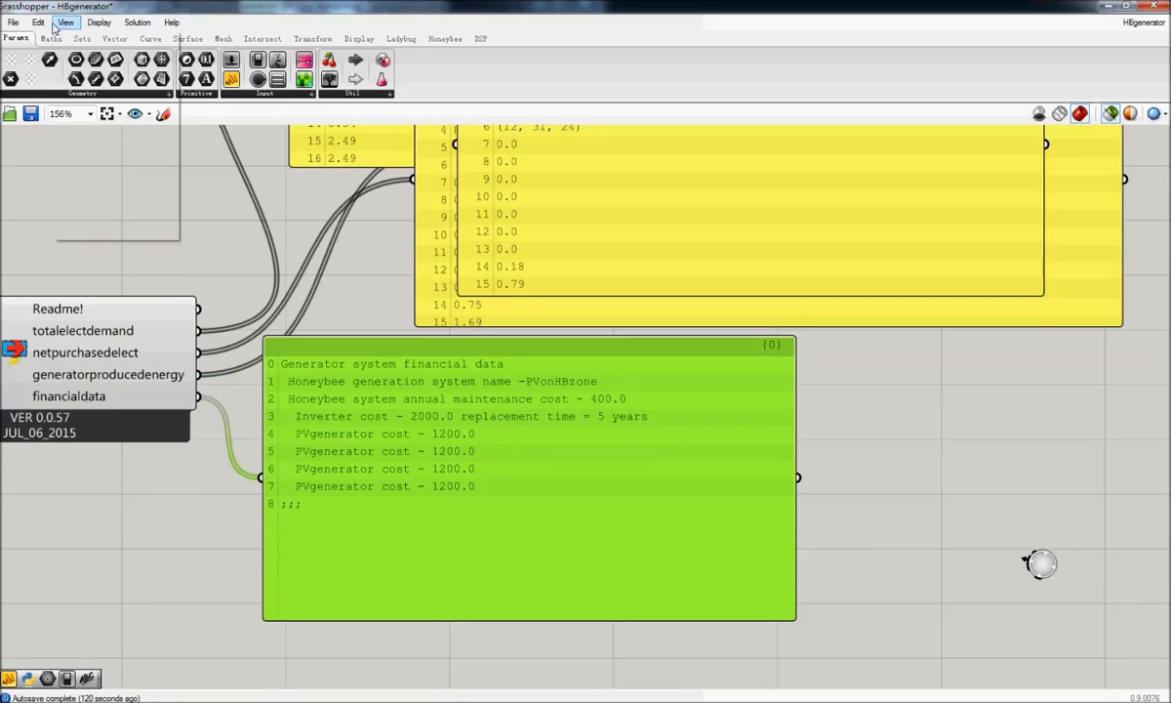
drag(301, 418, 138, 600)
right_drag(316, 367, 392, 475)
scroll(419, 440, down, 3)
drag(692, 471, 495, 230)
drag(527, 322, 381, 145)
right_drag(610, 446, 425, 387)
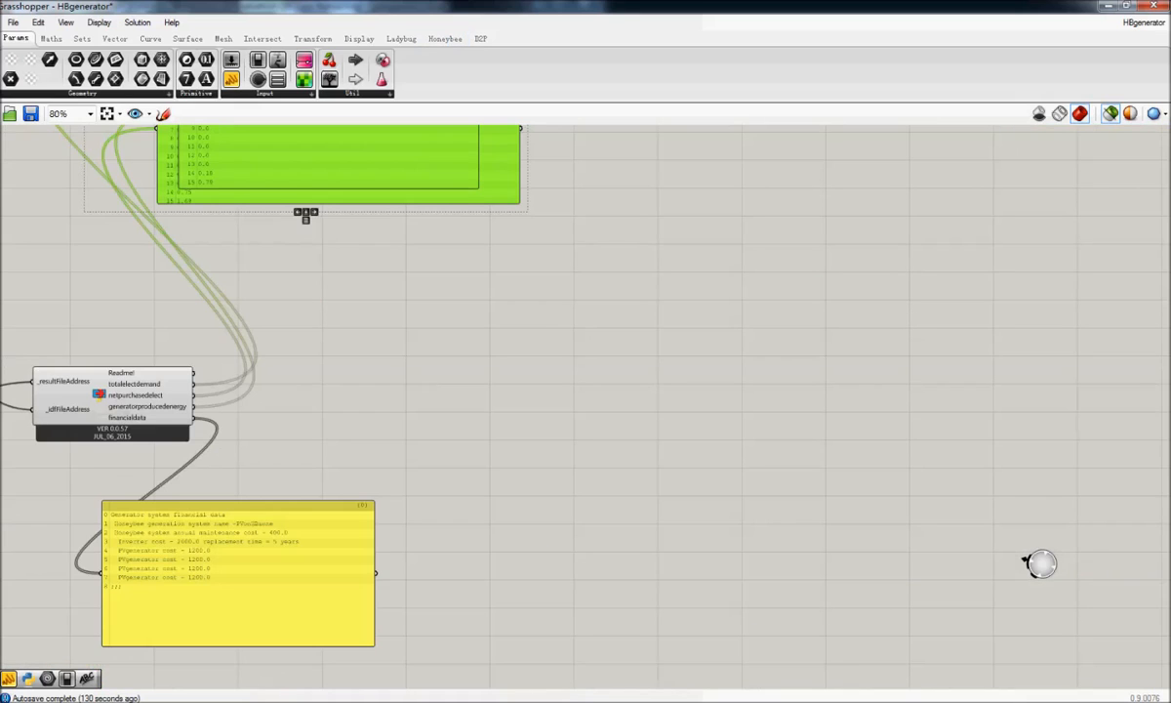
Add the Honeybee_Visualise_Honeybeegeneration_cashflow component to the canvas beside the generation results component
key(F2)
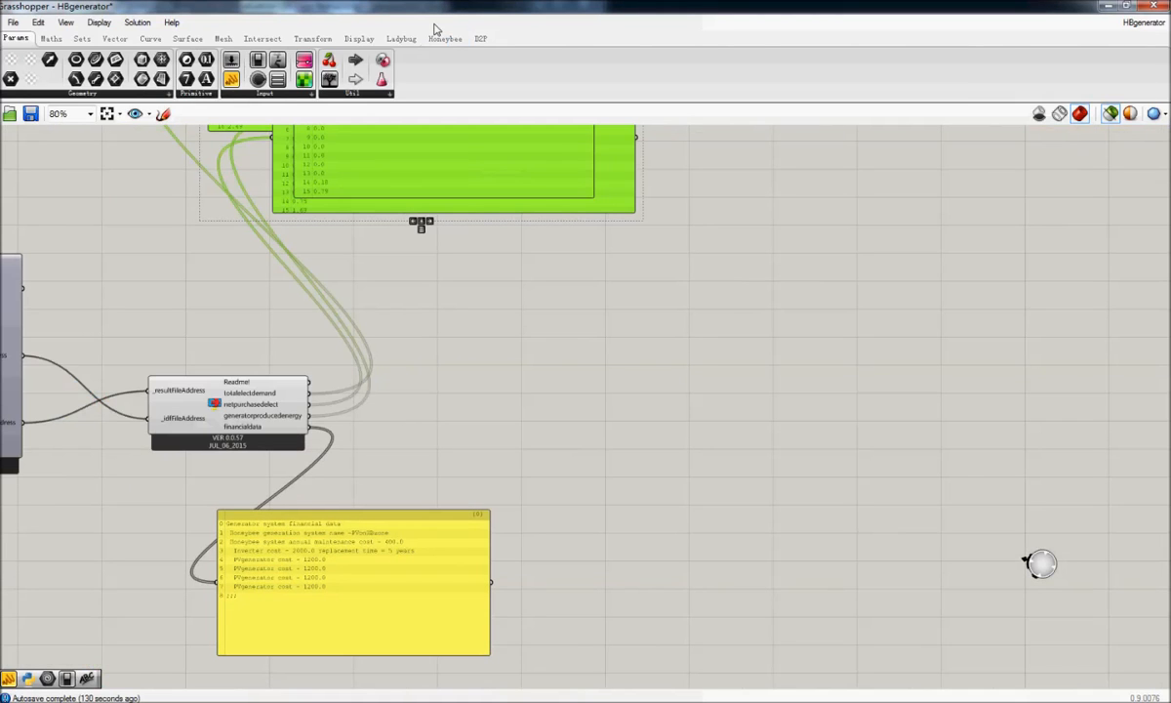
click(445, 38)
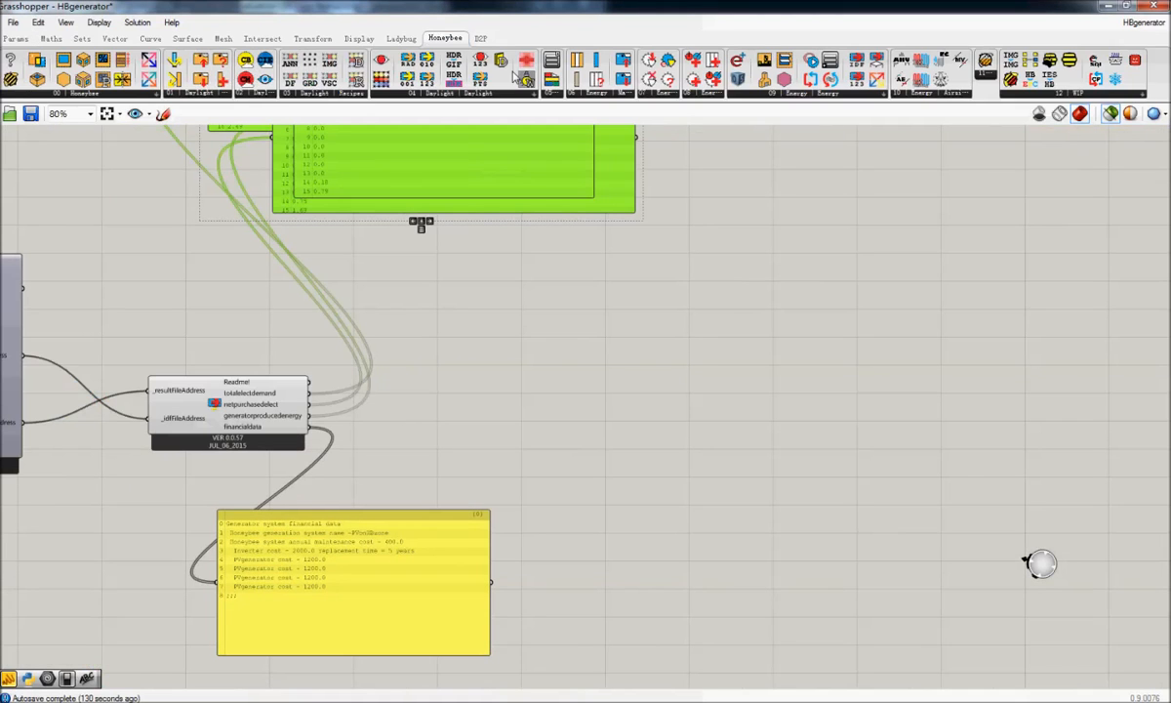
click(1079, 92)
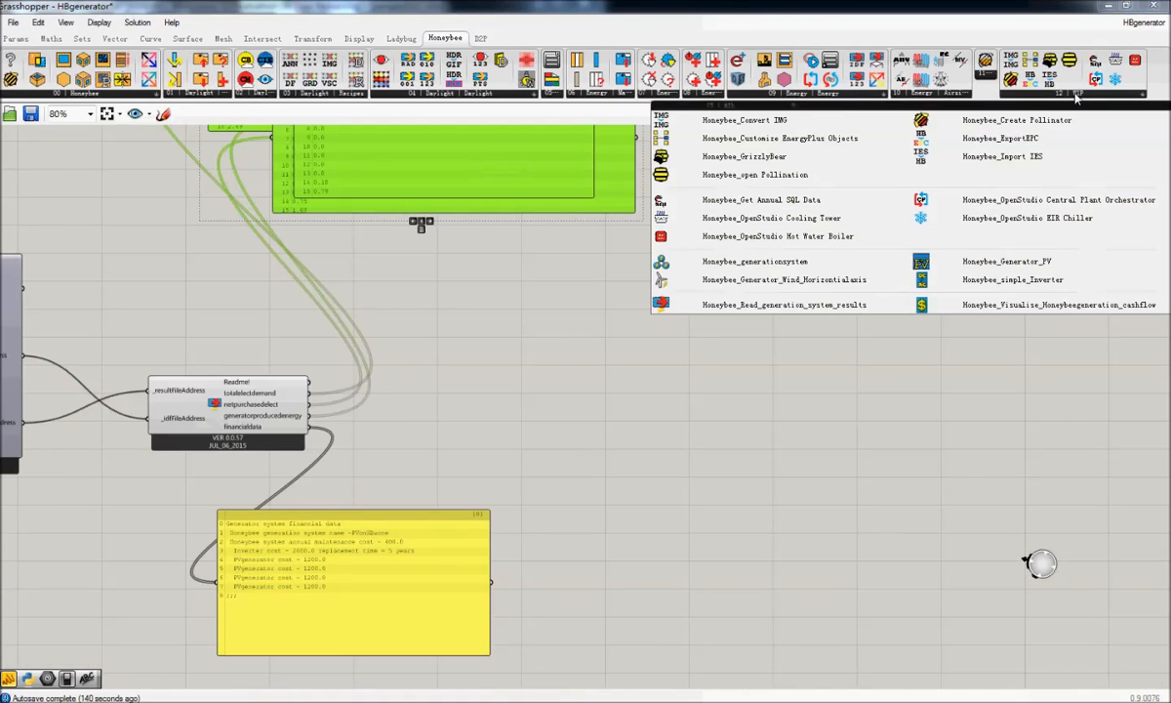
click(1056, 305)
click(530, 446)
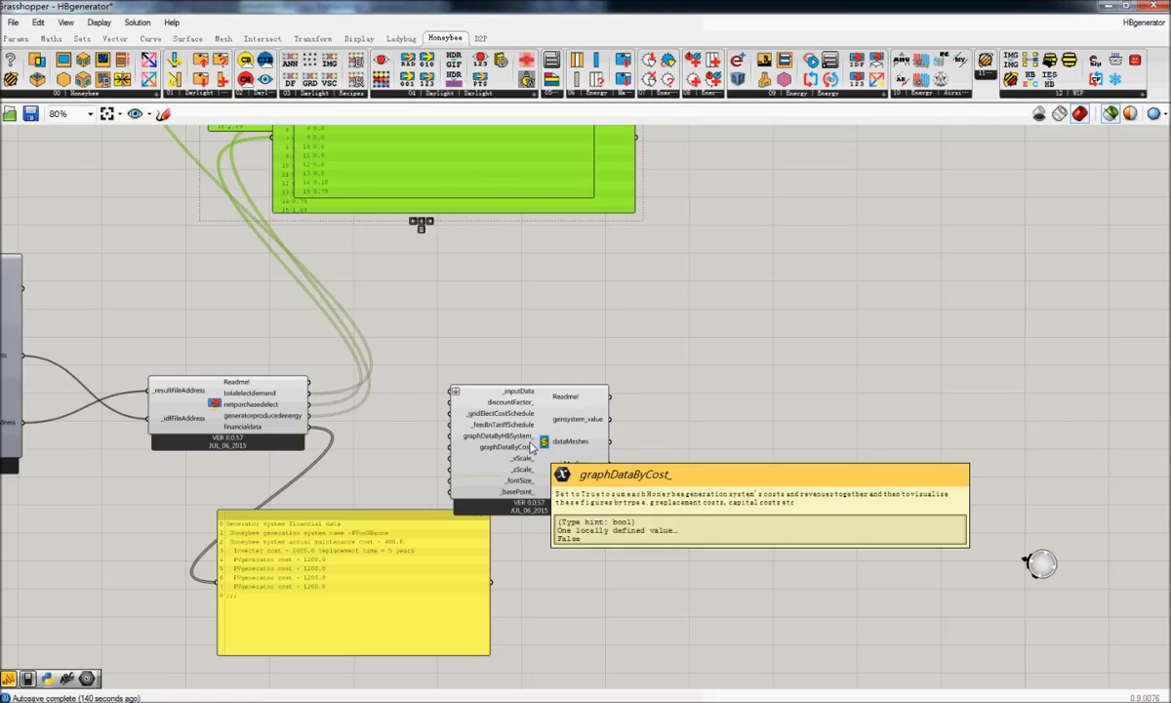
drag(487, 413, 627, 403)
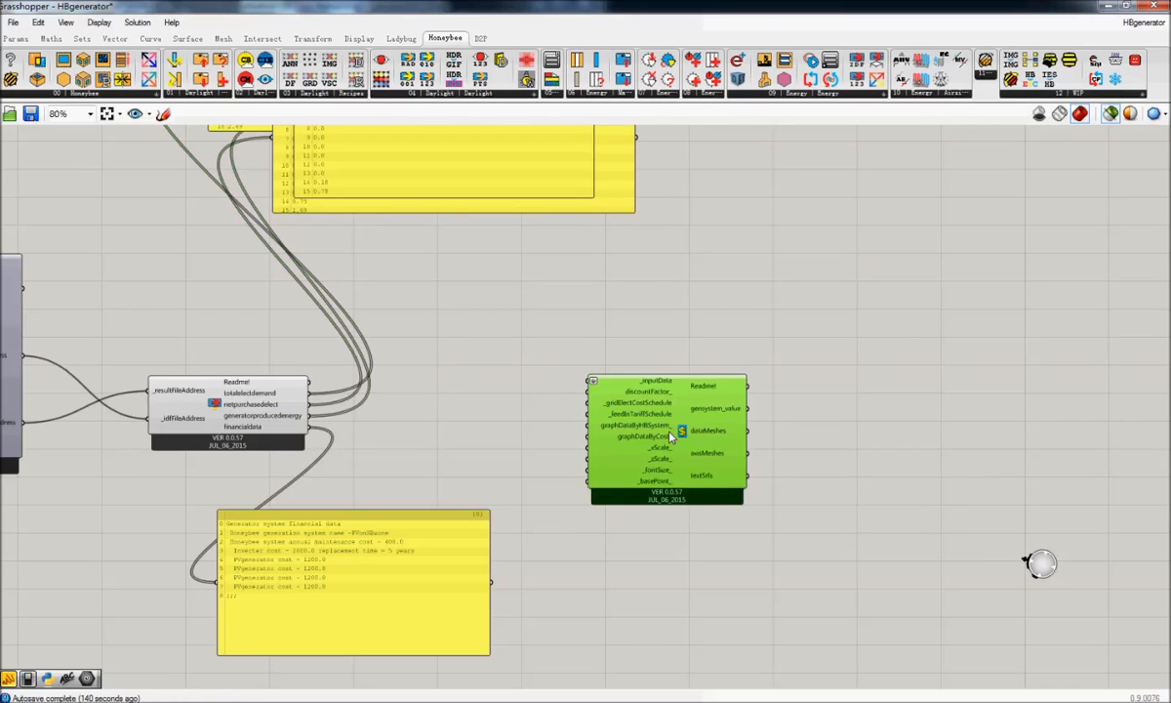
Read the cashflow component's library description and move the placed component closer to the generation results component
click(1029, 96)
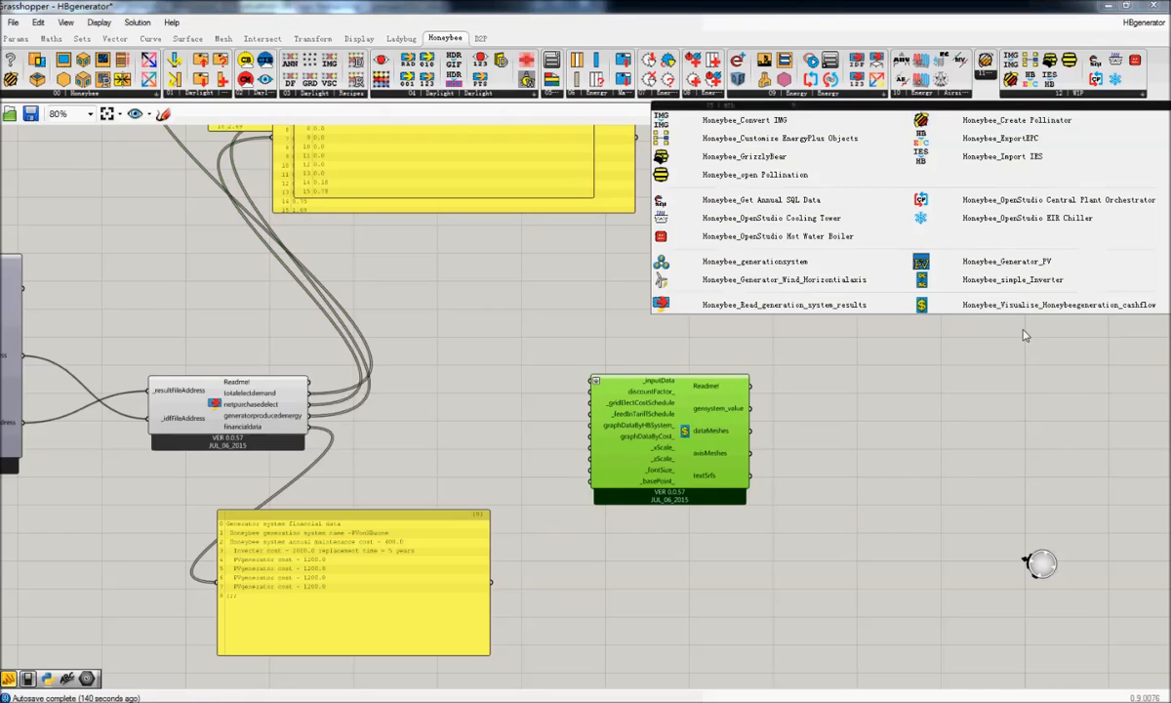
mouse_move(1022, 309)
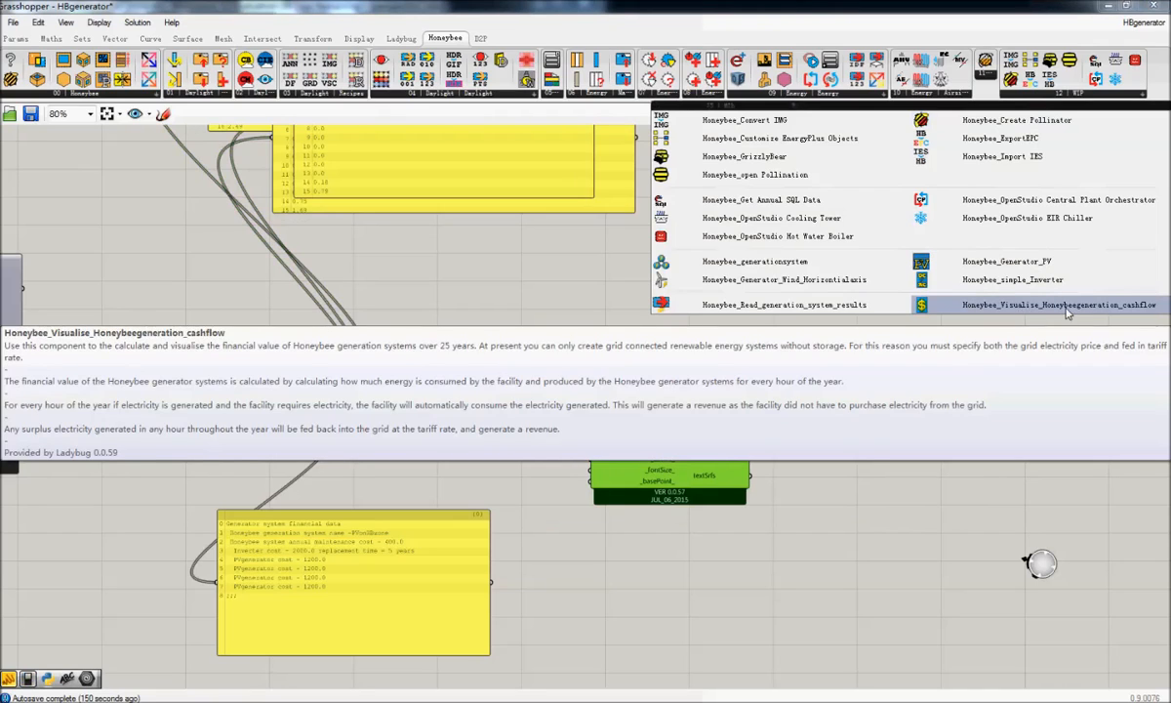
click(581, 392)
drag(697, 444, 616, 439)
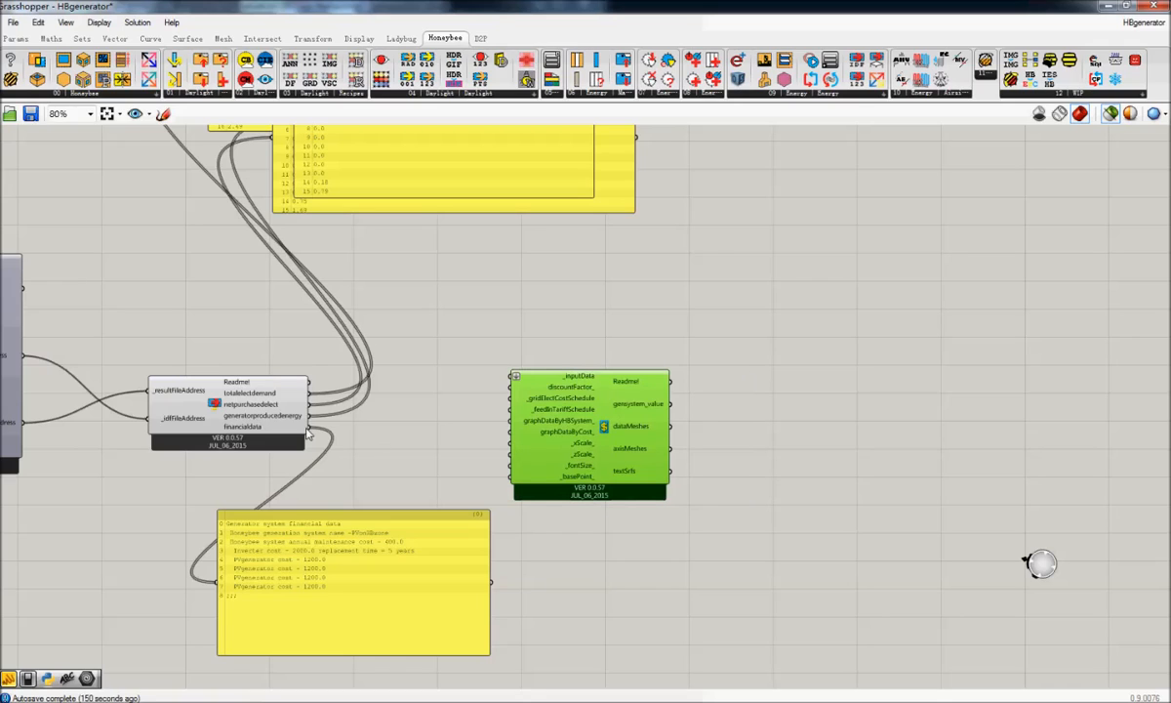
Wire totalelectdemand, netpurchasedelect, generatorproducedenergy and financialdata together into the cashflow component's _inputData, and read its warning
drag(310, 391, 515, 377)
shift+drag(311, 403, 516, 377)
shift+drag(313, 417, 515, 377)
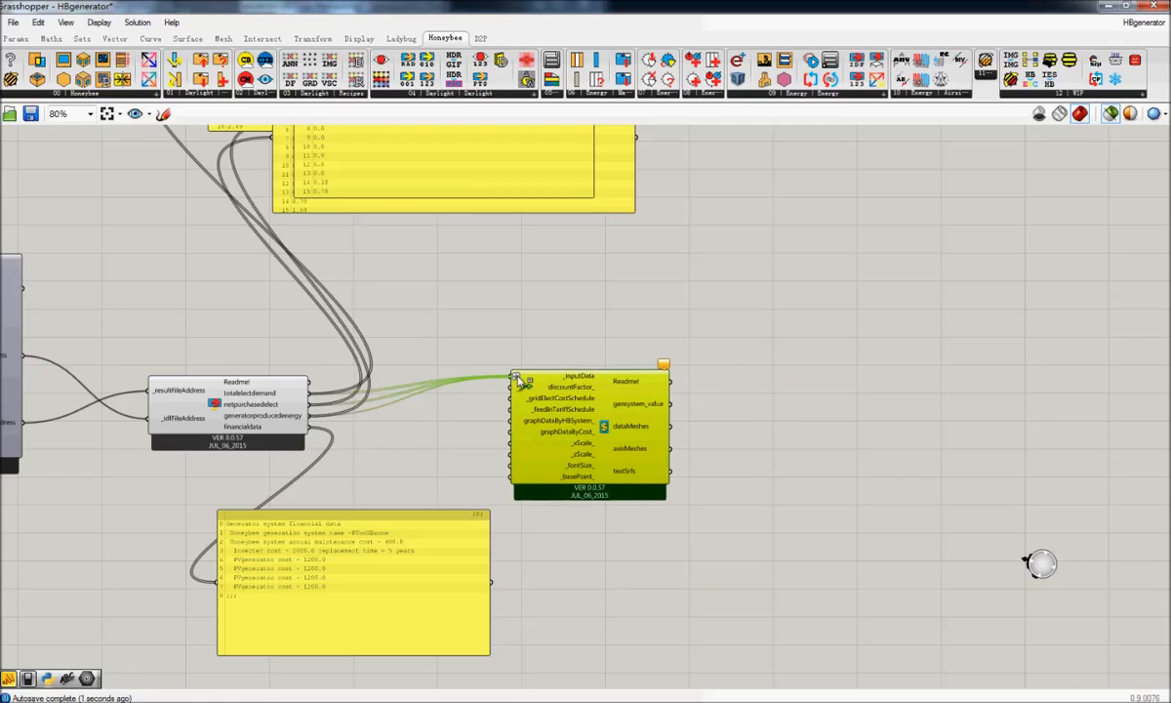
shift+drag(308, 426, 515, 377)
mouse_move(561, 379)
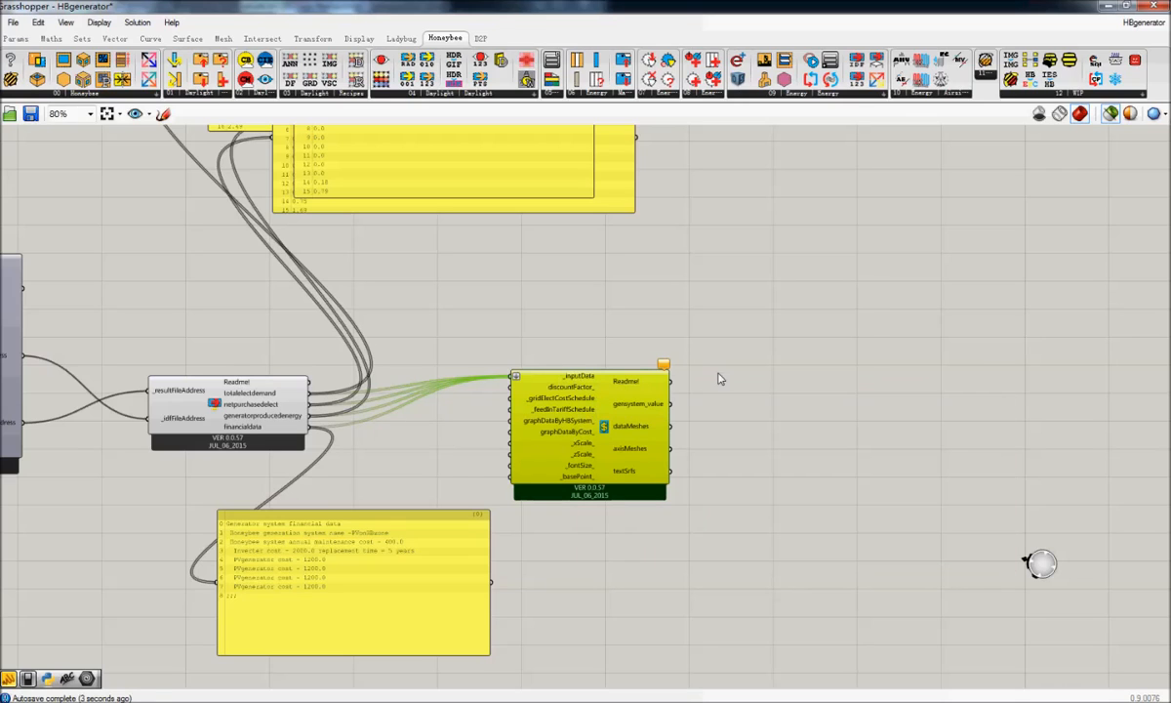
mouse_move(661, 371)
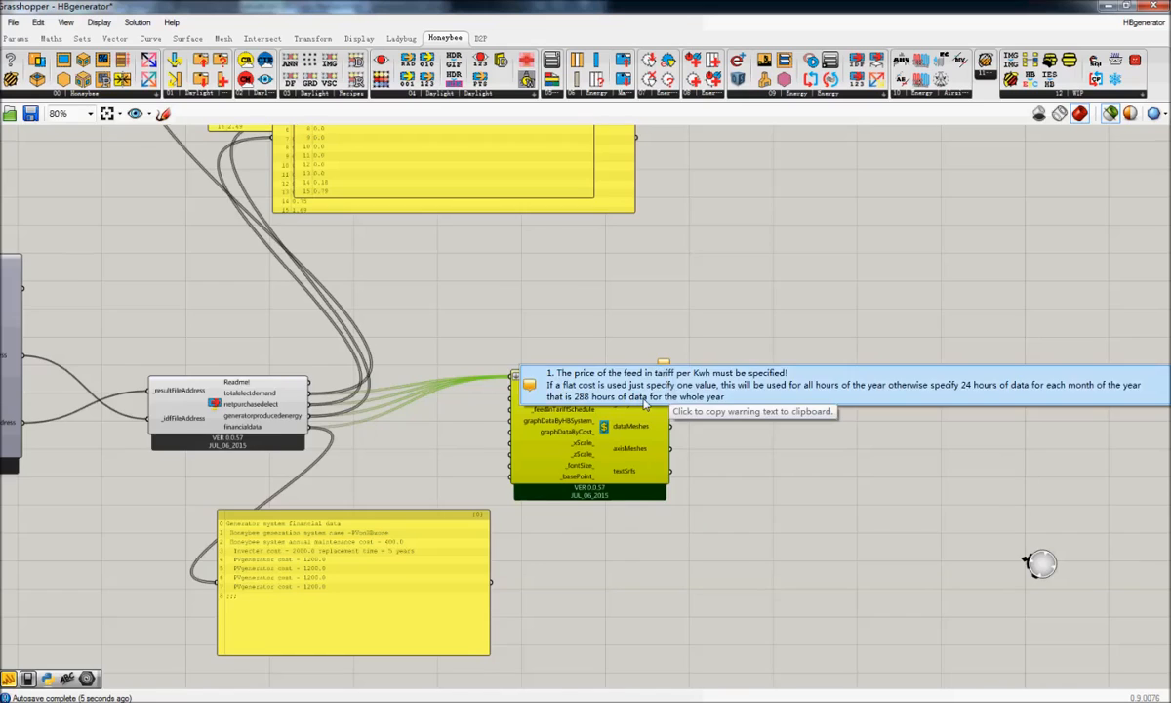
Move the cashflow component further right of the results component and shift the financialdata panel left
right_drag(567, 452, 641, 485)
mouse_move(648, 414)
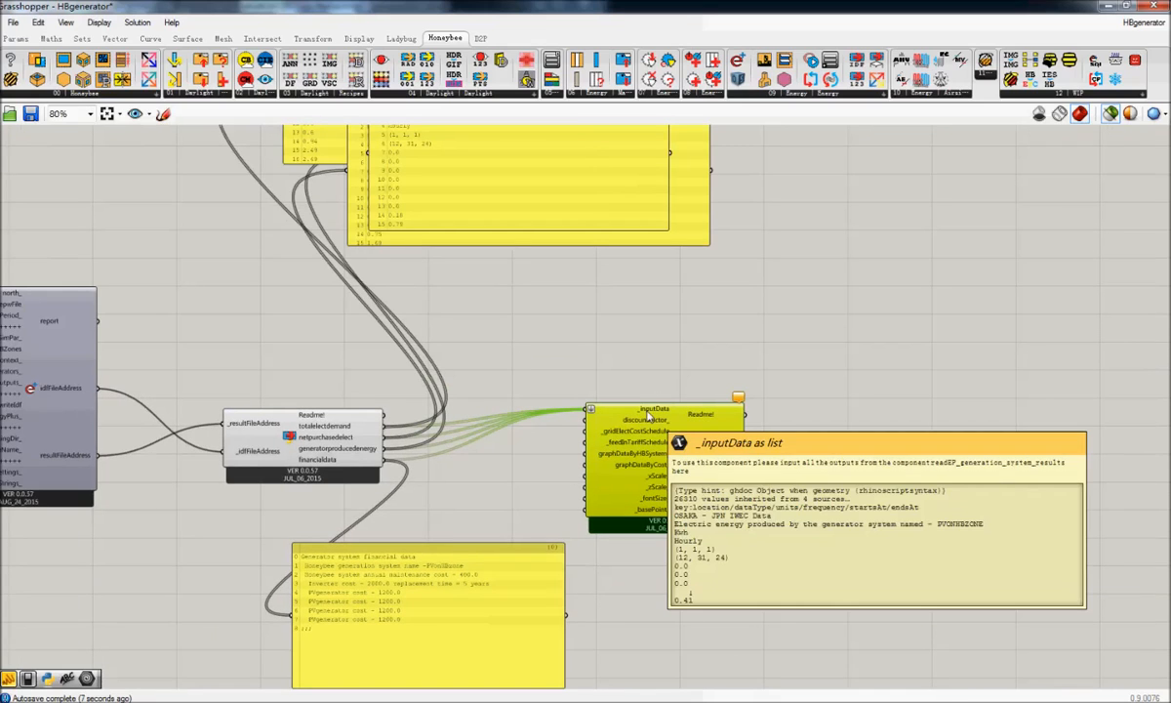
drag(648, 415, 747, 434)
drag(534, 584, 356, 578)
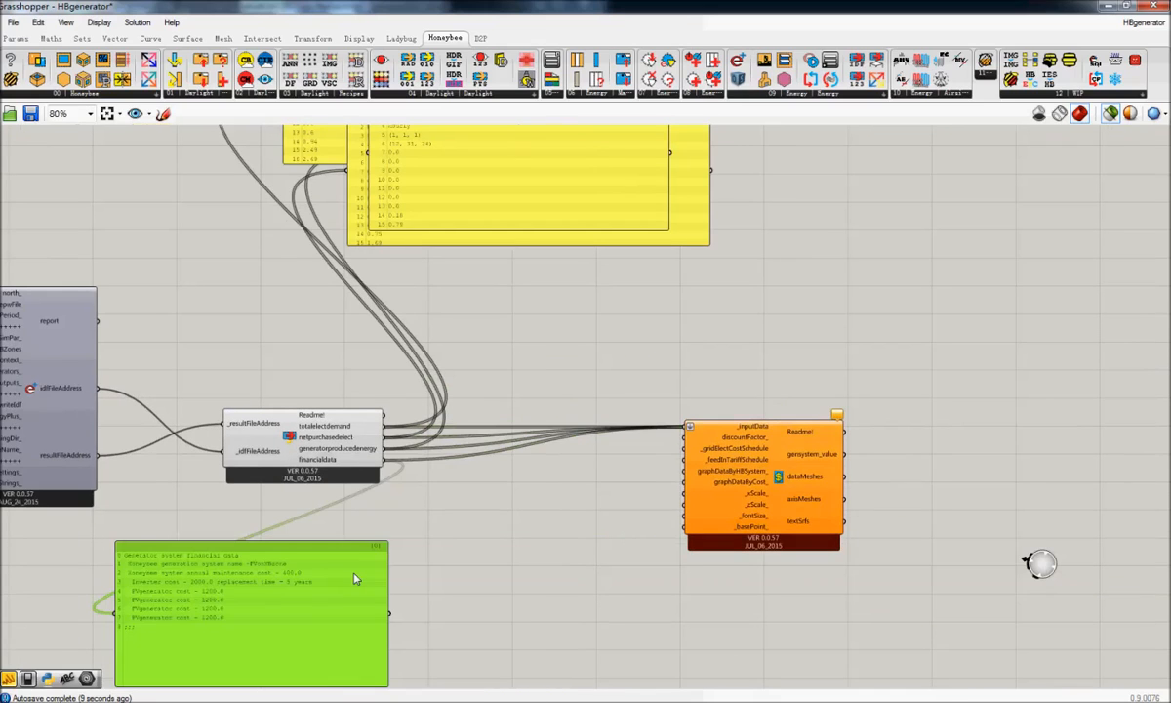
Examine the cashflow component's inputs, reading the _feedInTariffSchedule description, and nudge the component slightly left
right_drag(739, 514, 588, 500)
scroll(589, 499, up, 5)
mouse_move(538, 483)
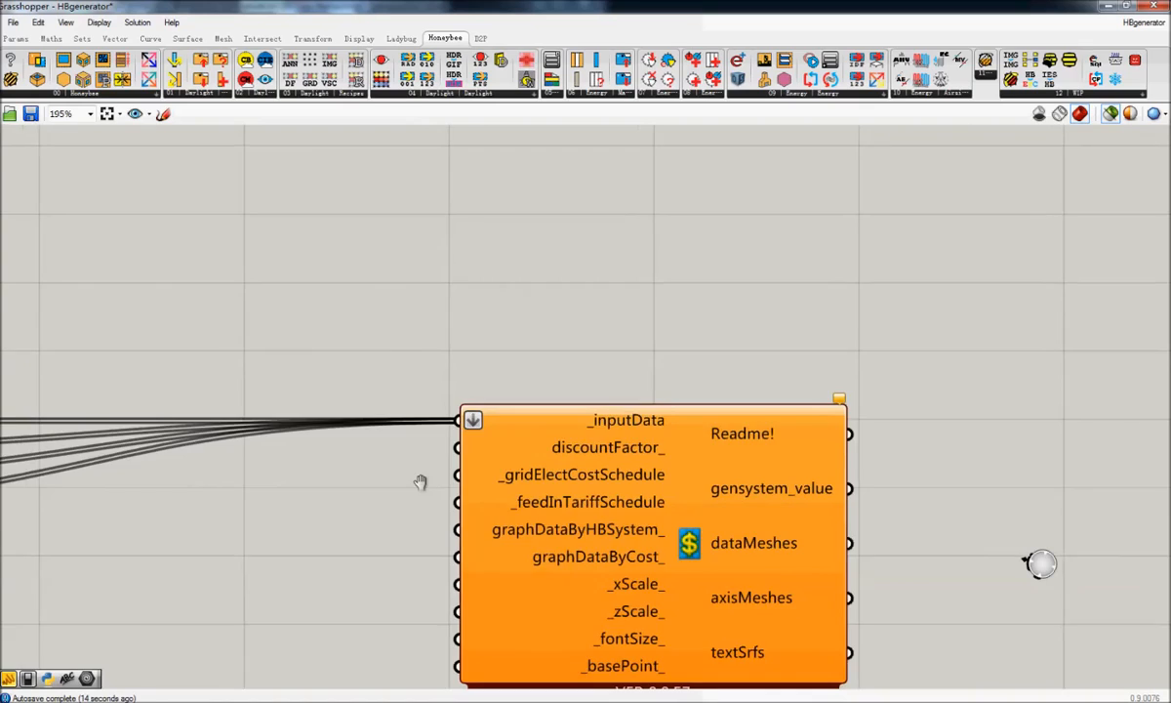
scroll(419, 484, down, 1)
right_drag(419, 484, 601, 474)
mouse_move(762, 474)
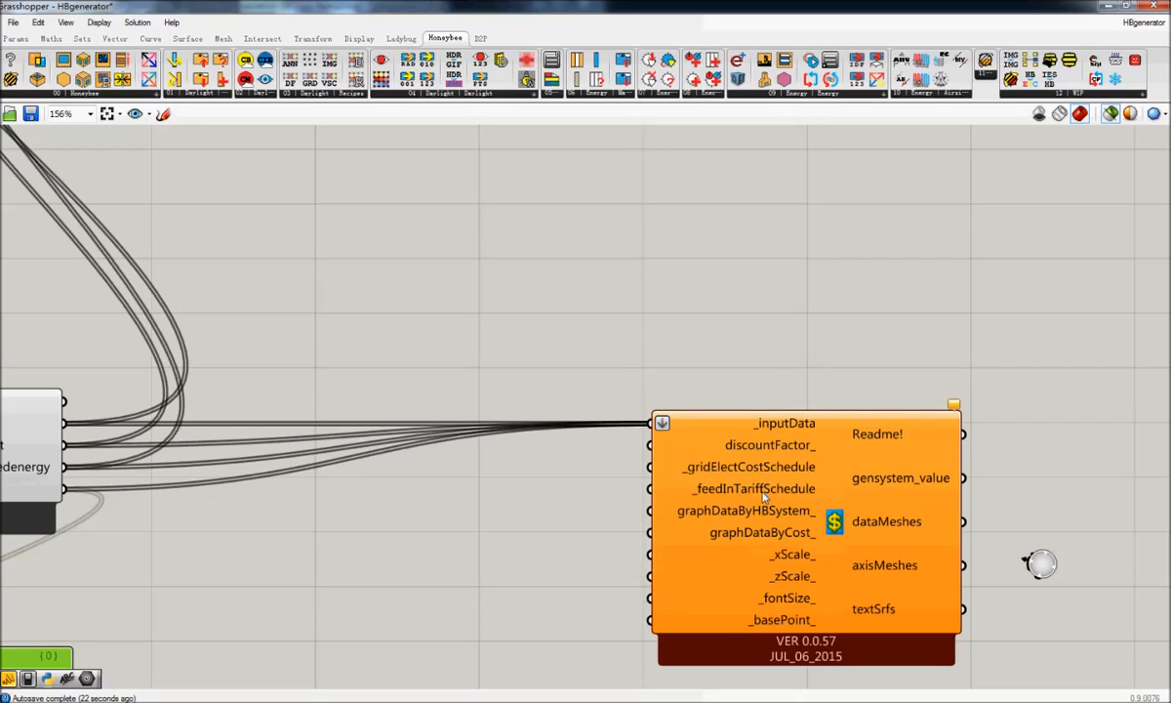
mouse_move(765, 498)
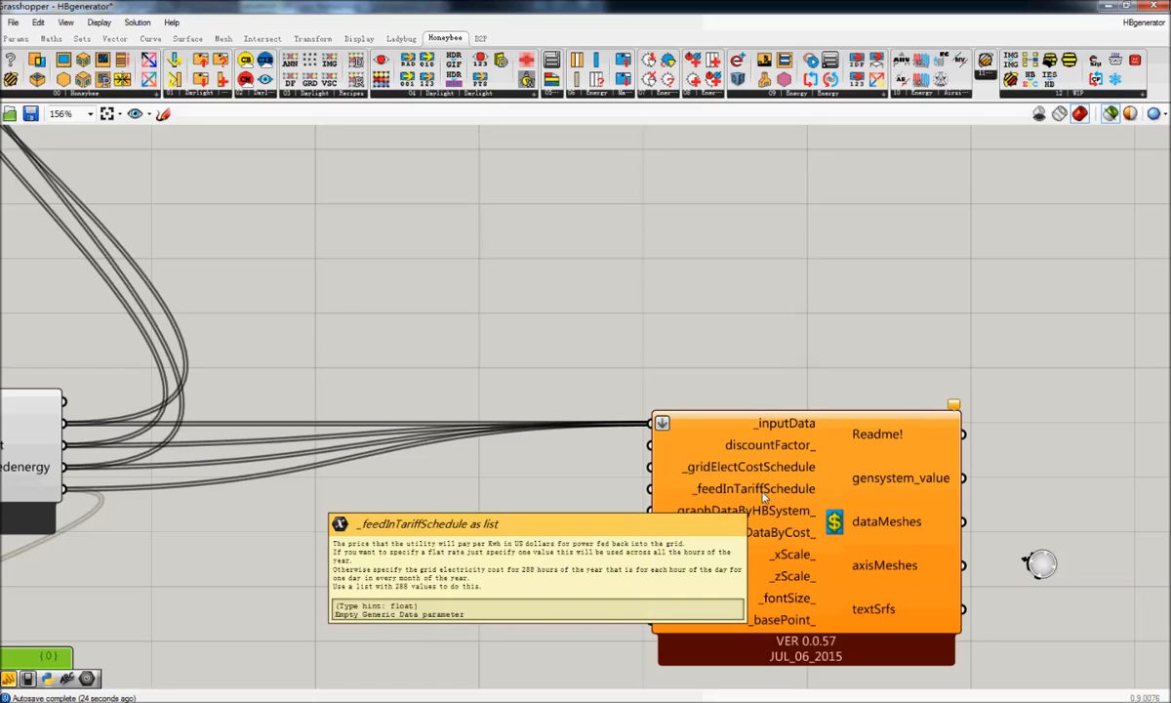
drag(821, 495, 785, 496)
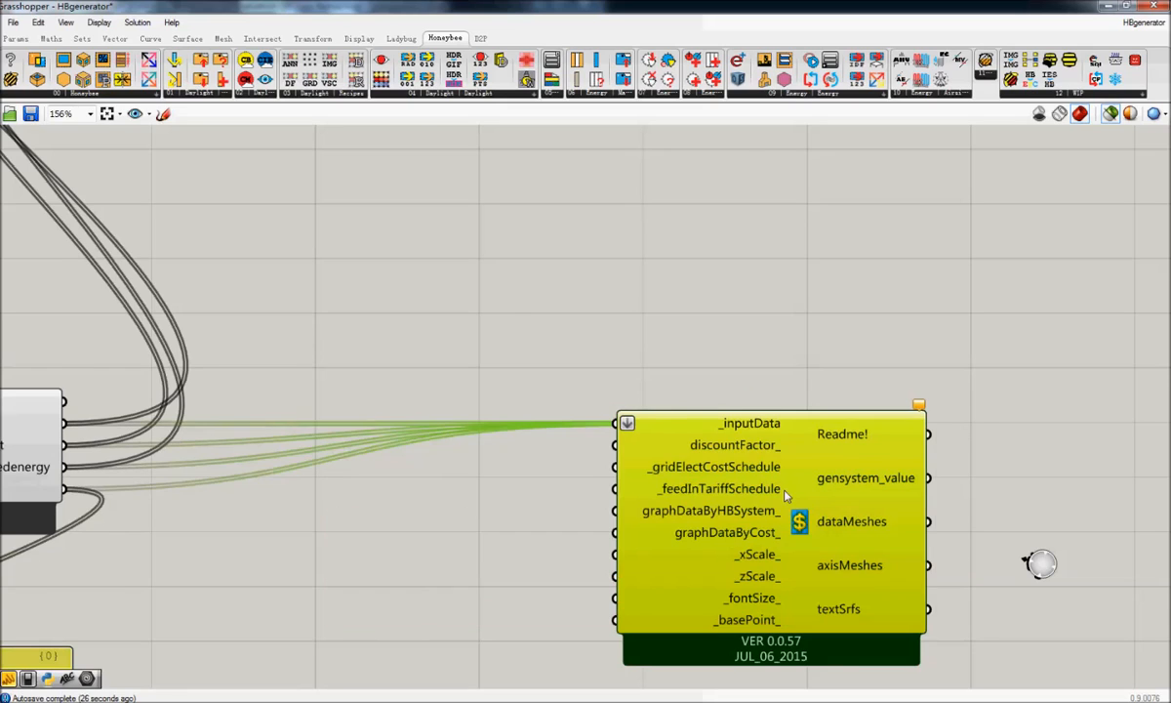
Read the discountFactor_ input's description and the cashflow component's explanation of how financial value is calculated
right_drag(786, 496, 605, 496)
scroll(576, 469, down, 5)
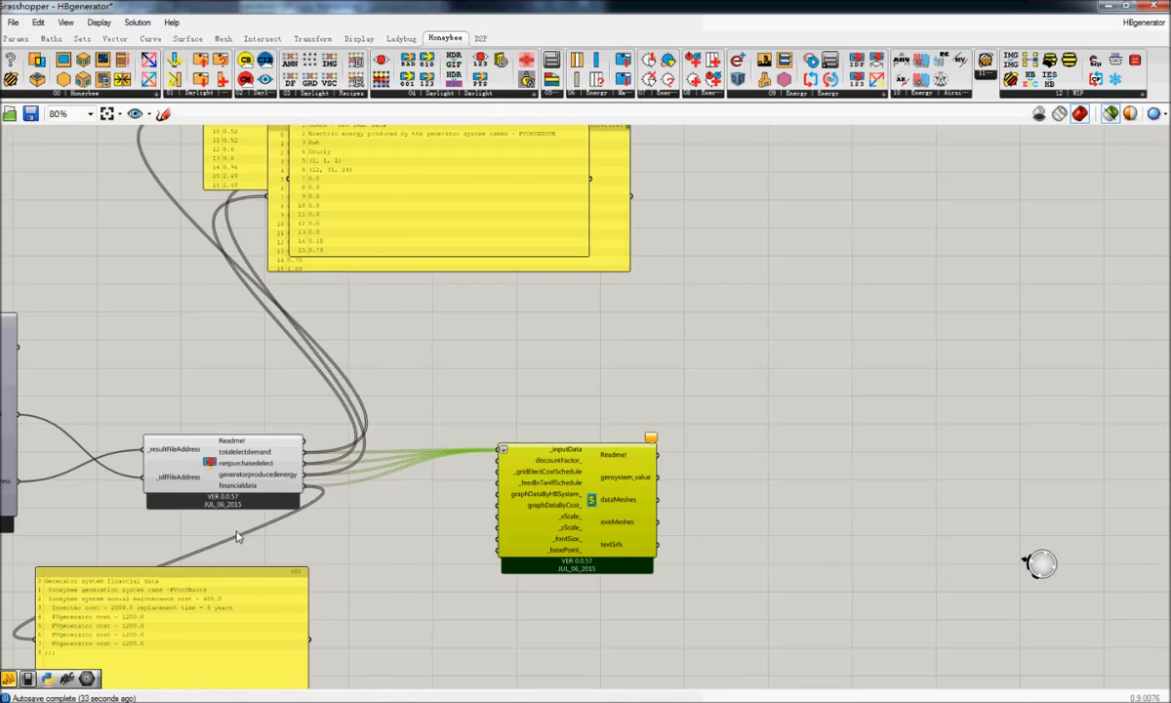
right_drag(224, 503, 298, 500)
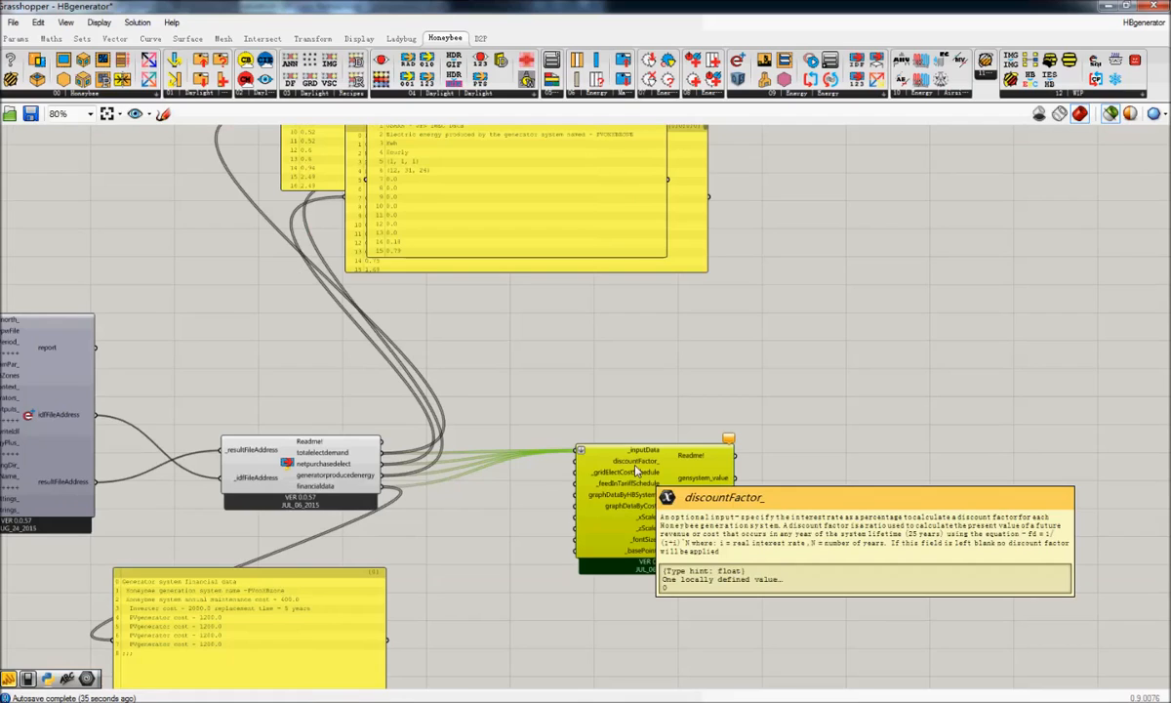
click(392, 534)
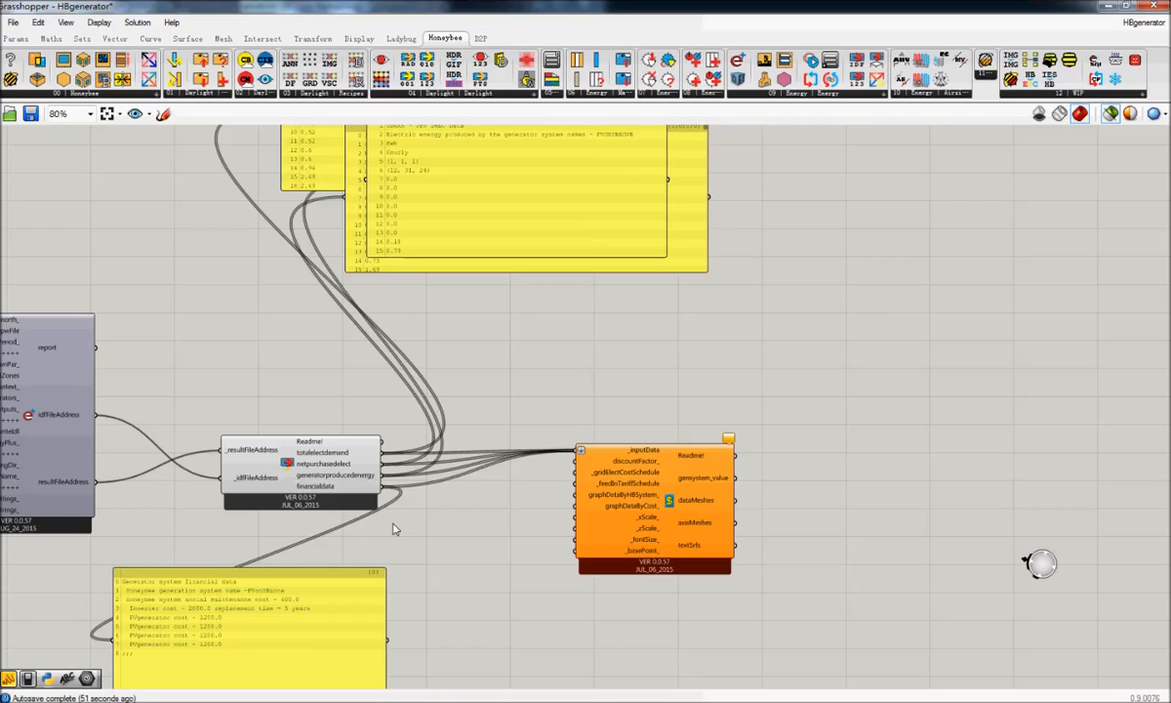
mouse_move(640, 479)
mouse_move(669, 504)
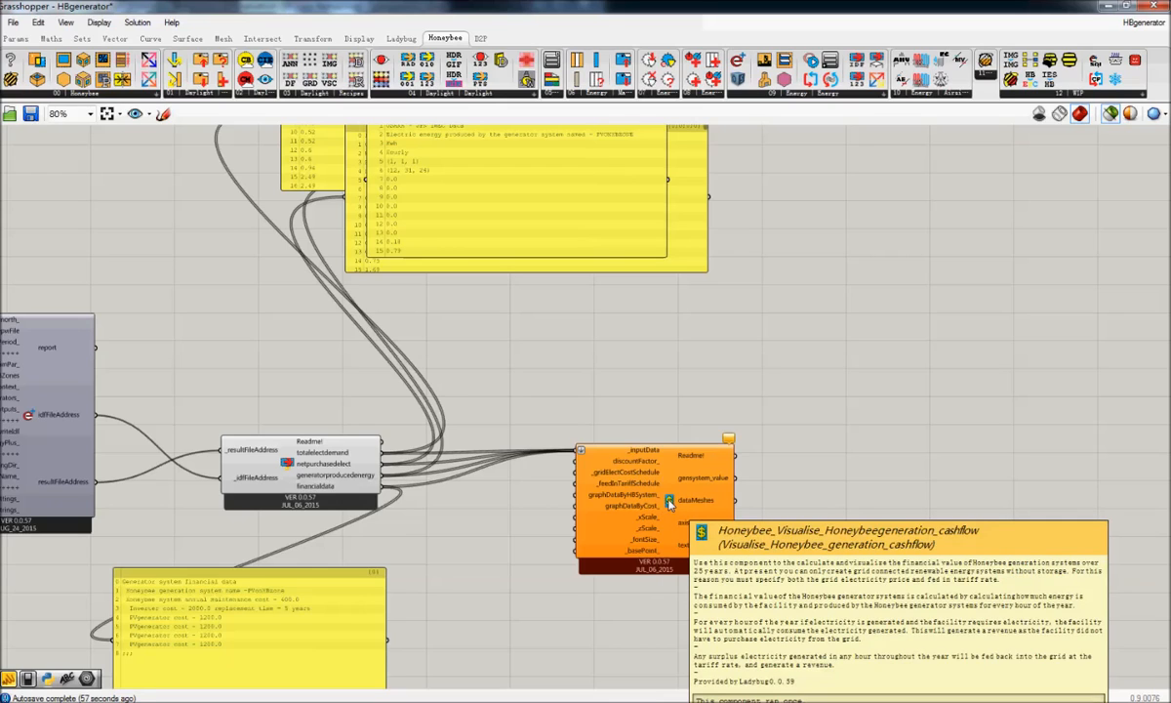
scroll(630, 477, up, 4)
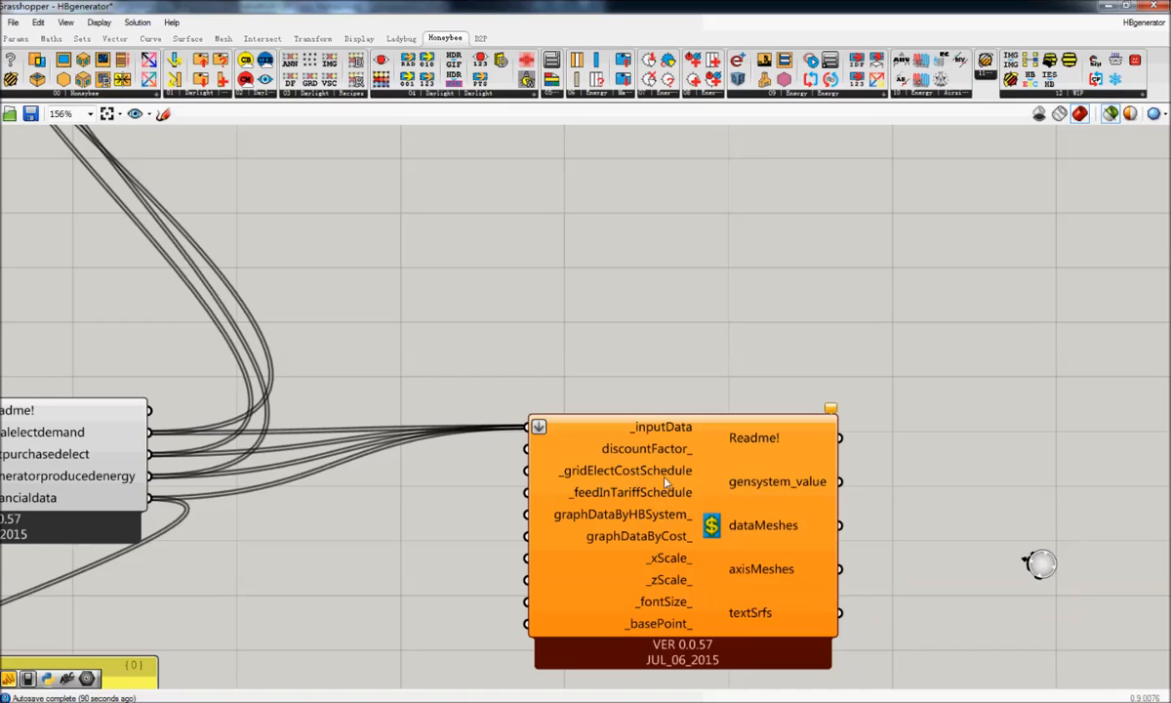
mouse_move(711, 529)
Move the grid electricity cost and feed-in tariff schedule groups up beneath the generation results component
scroll(711, 529, down, 5)
scroll(591, 400, down, 4)
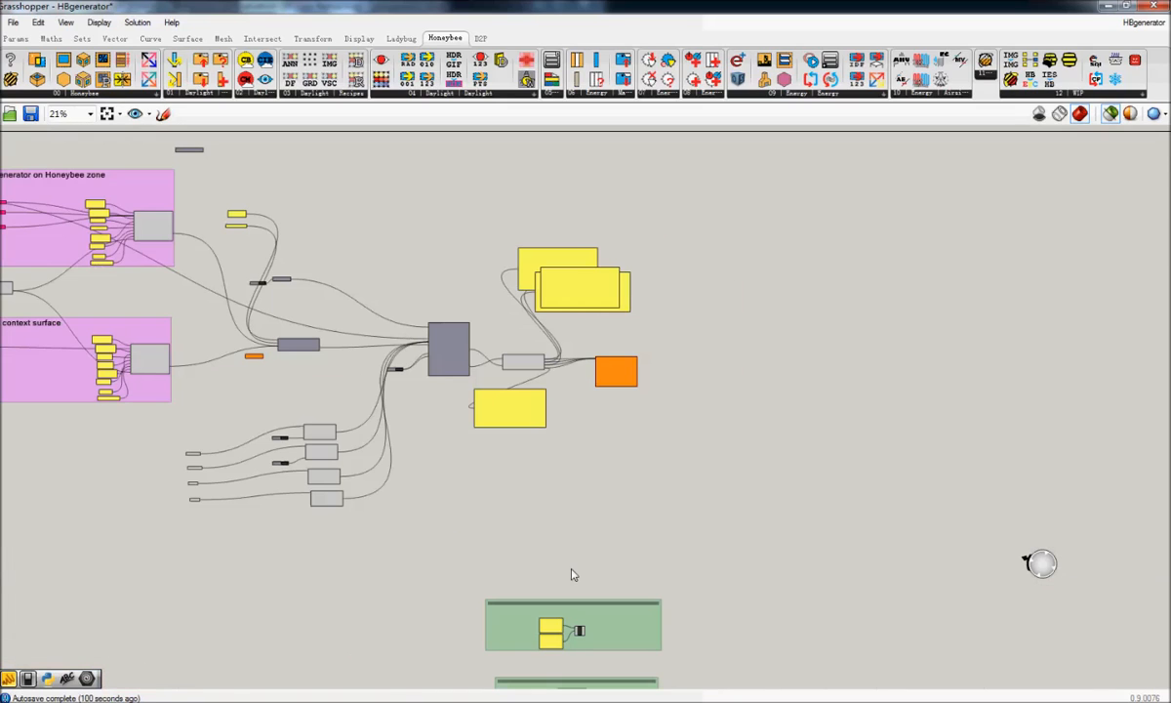
drag(619, 612, 574, 453)
right_drag(605, 565, 601, 417)
drag(615, 564, 573, 332)
right_drag(567, 216, 505, 443)
Move the financialdata panel above the results component and space out the two schedule groups and the cashflow component
click(441, 485)
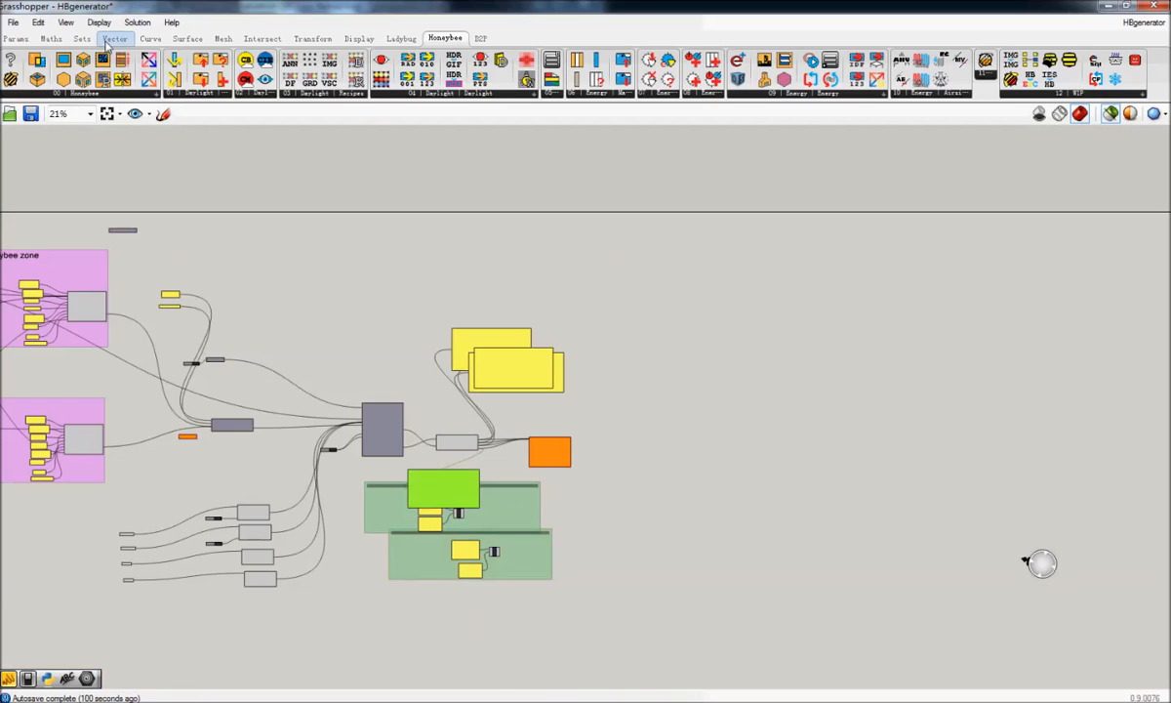
drag(441, 485, 389, 338)
scroll(526, 410, up, 5)
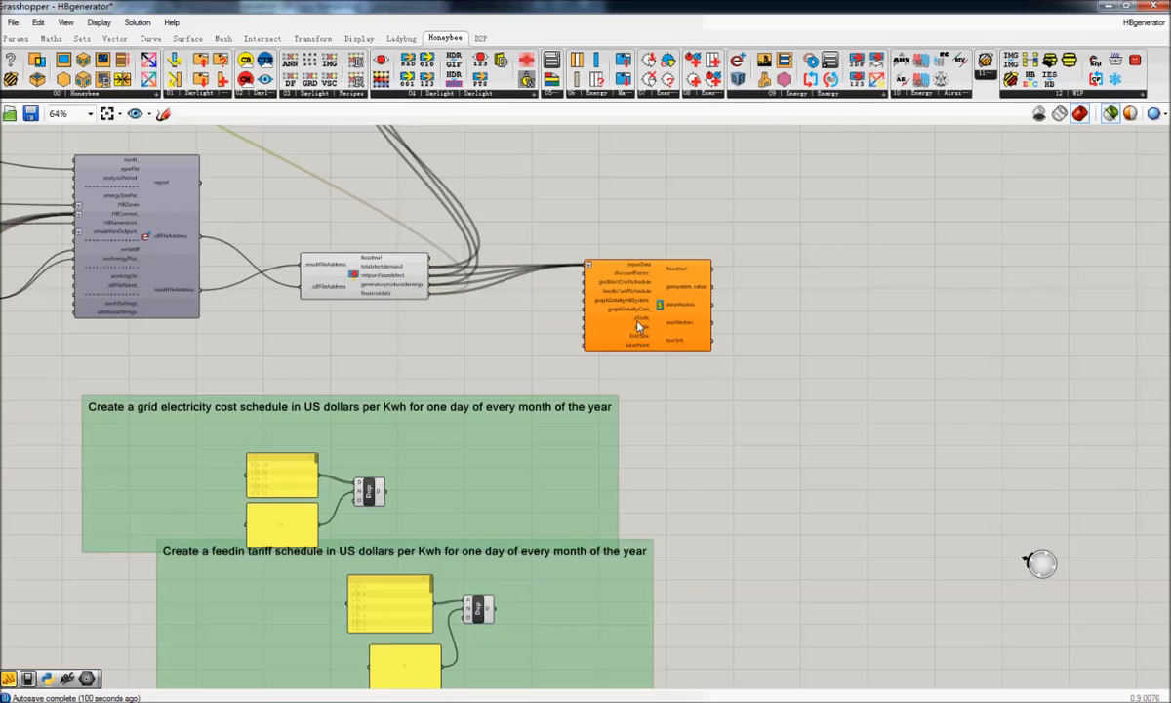
click(558, 439)
drag(558, 434, 565, 395)
right_drag(585, 397, 571, 445)
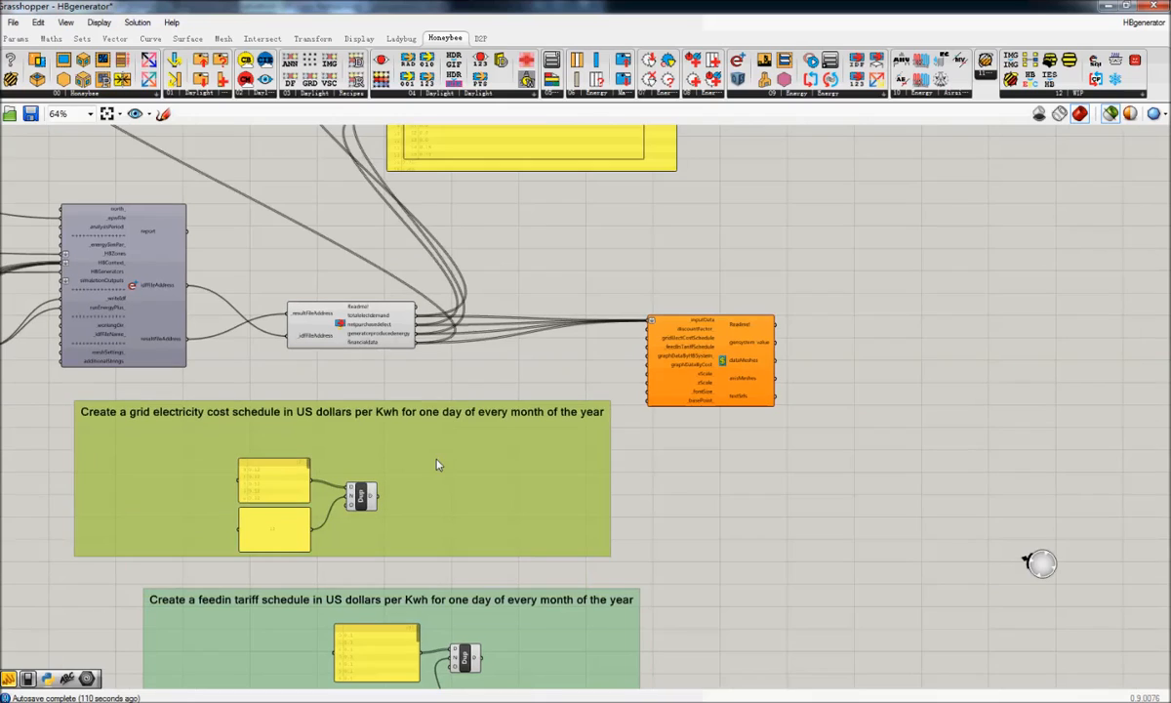
Check the grid electricity cost schedule's duplicated data and wire its Dup output into the _gridElectCostSchedule input
mouse_move(685, 339)
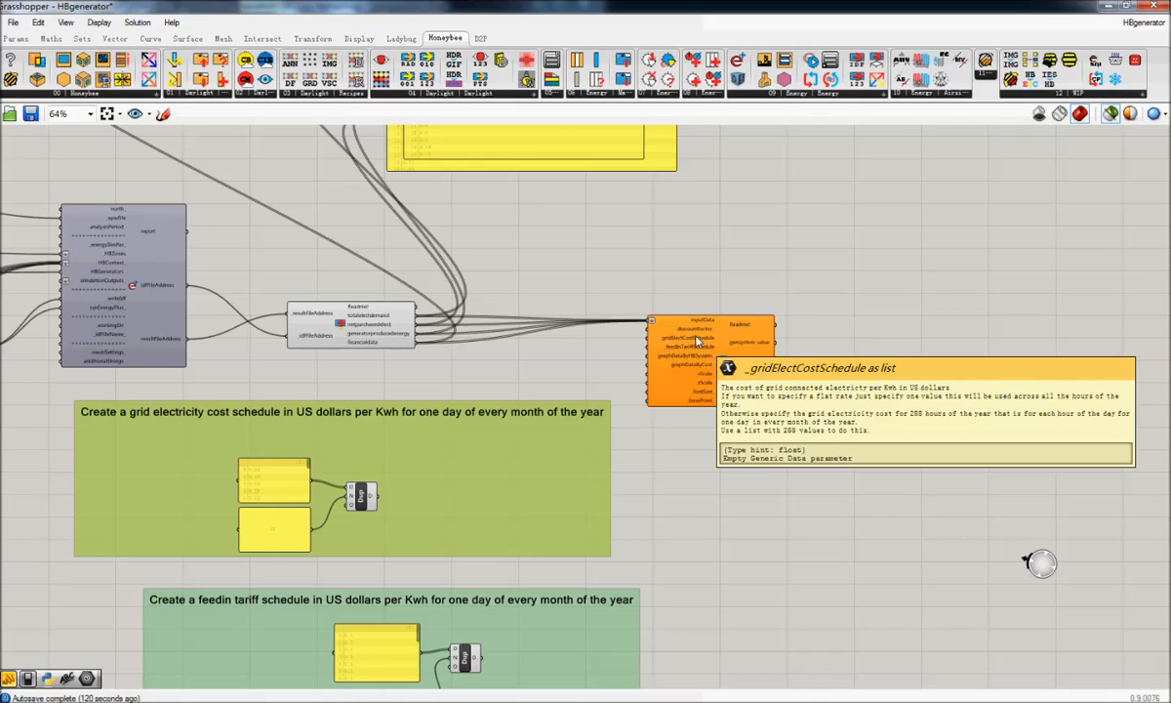
click(281, 535)
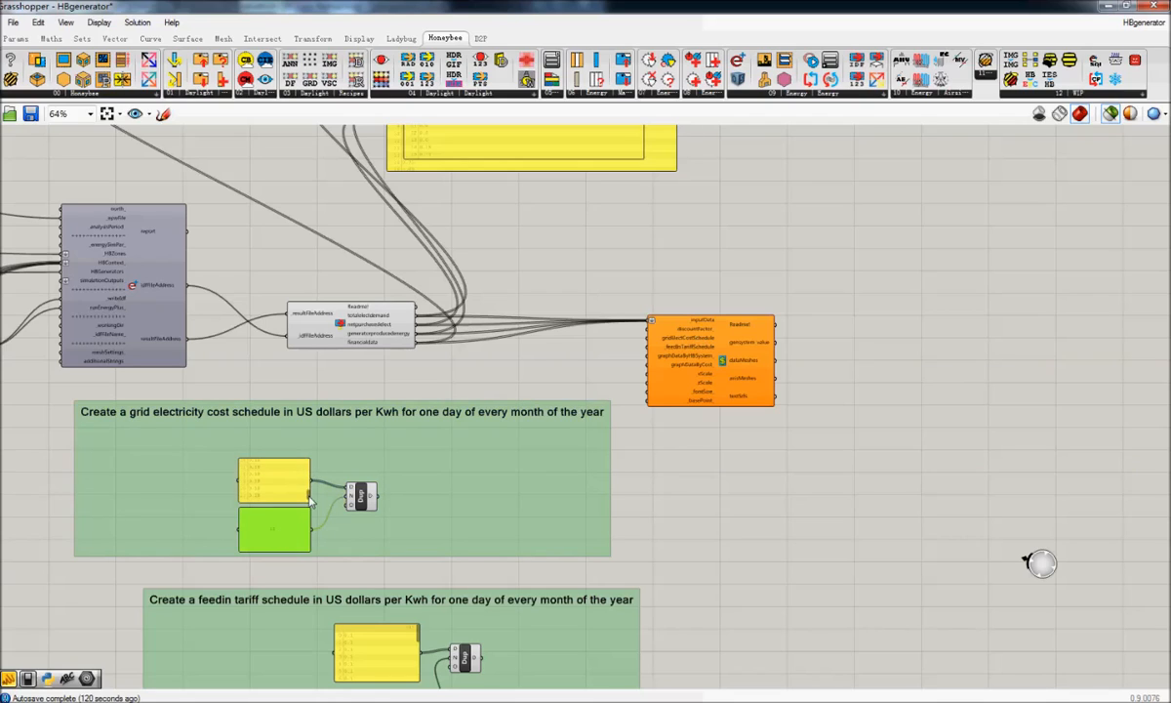
mouse_move(377, 501)
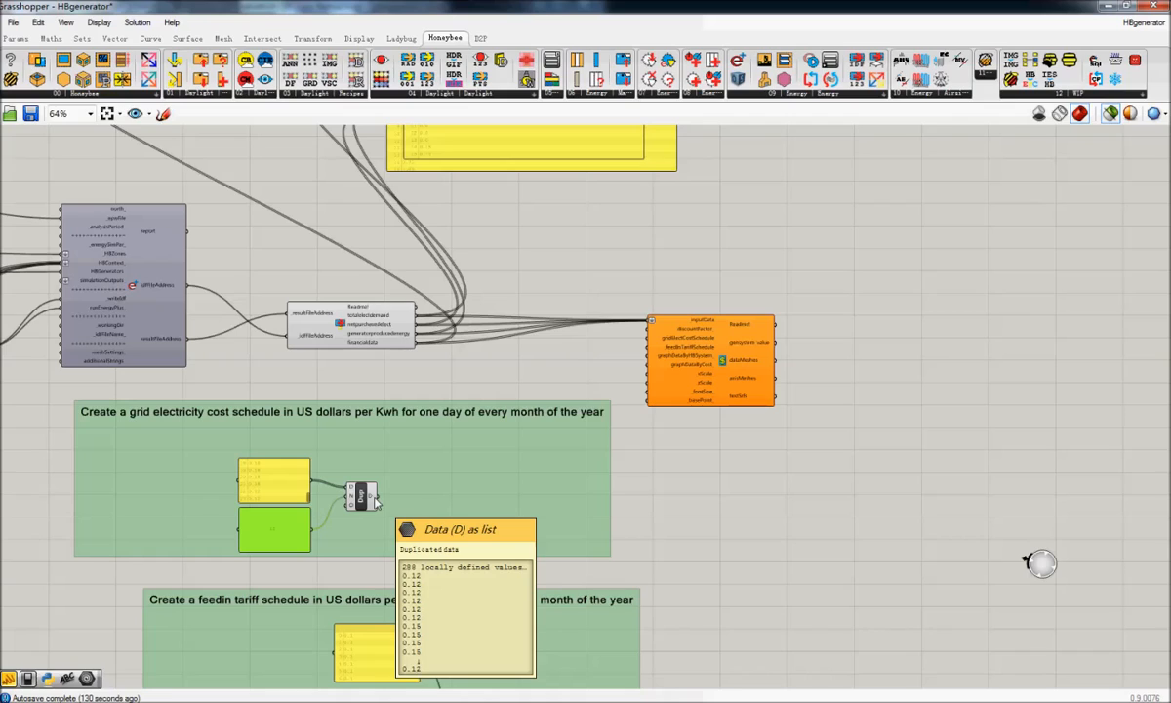
drag(377, 501, 634, 342)
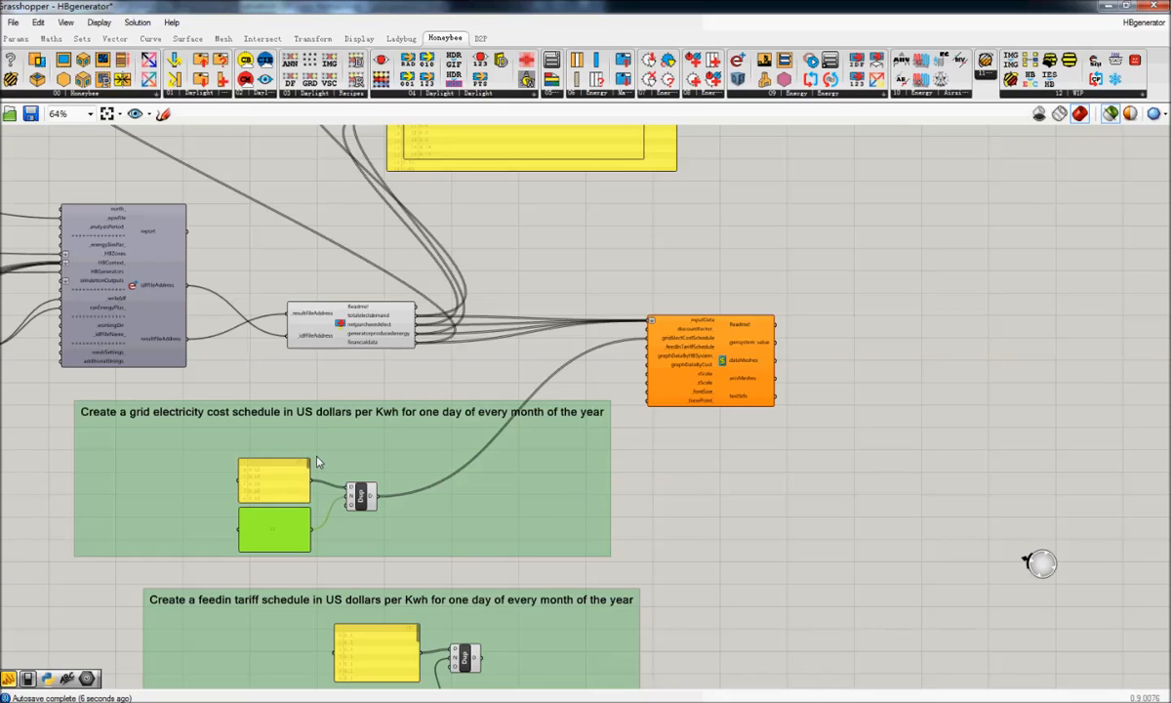
Enlarge the hourly price panel in the grid electricity cost group, check its values, and move the group up
scroll(303, 473, up, 5)
drag(421, 420, 443, 457)
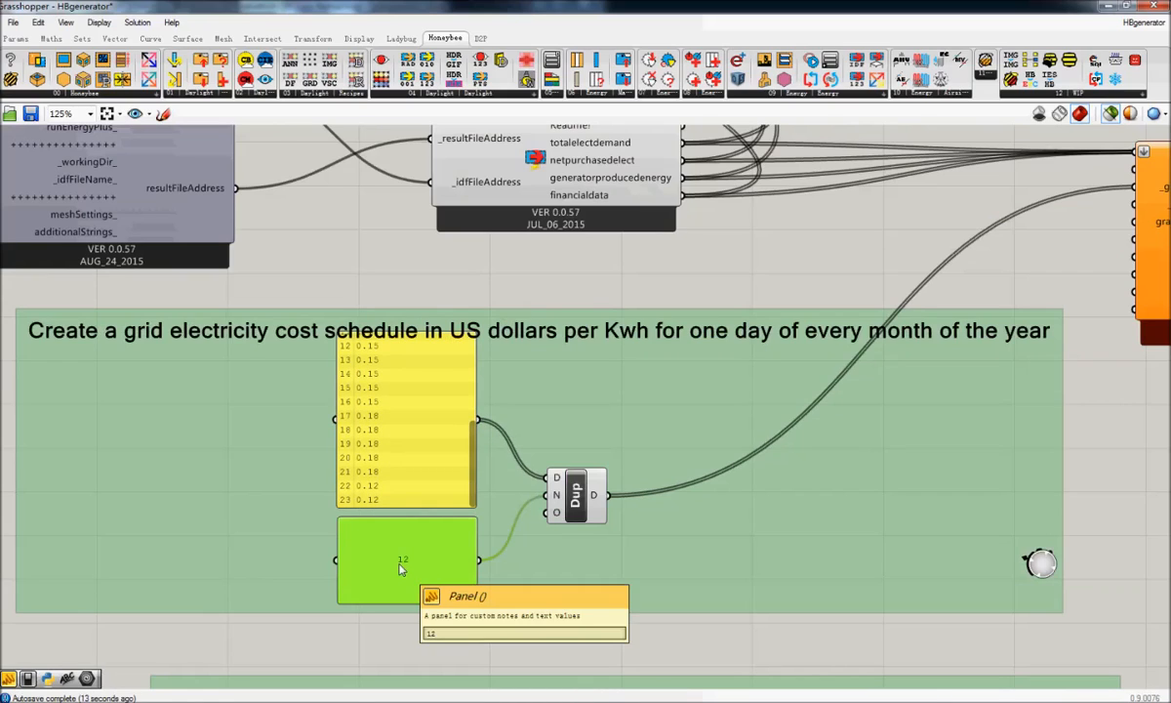
mouse_move(598, 493)
right_drag(339, 390, 359, 476)
drag(501, 576, 482, 410)
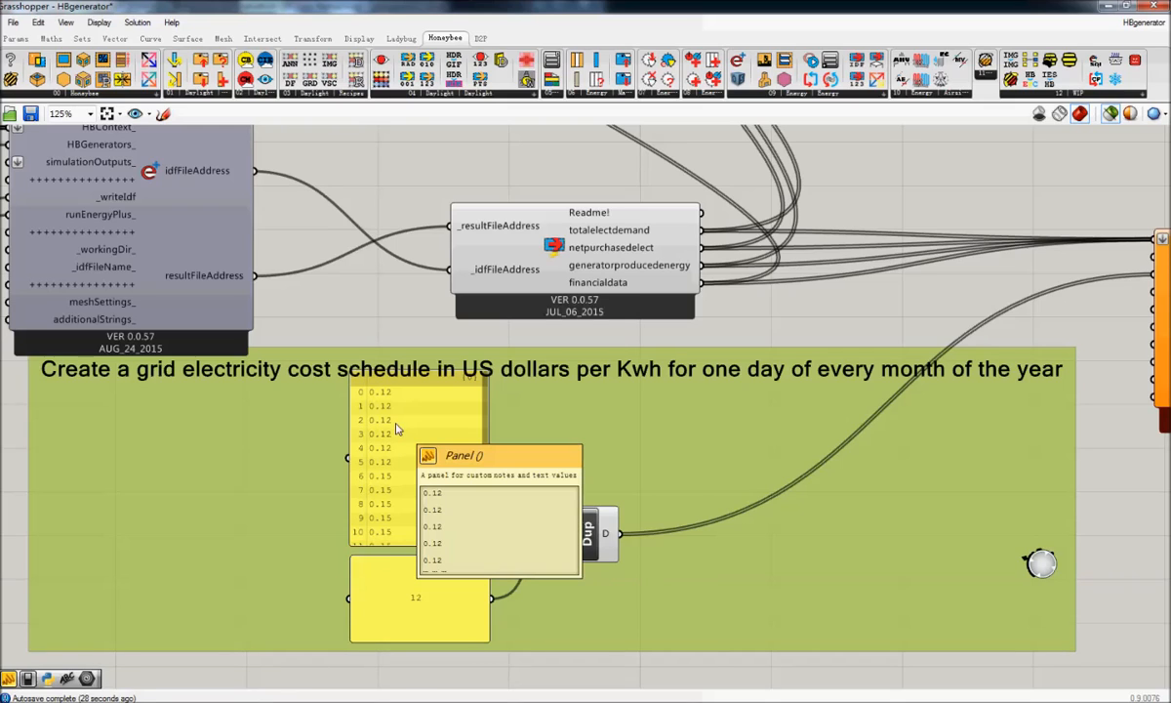
Wire the feed-in tariff schedule's Dup output into the cashflow component's _feedInTariffSchedule input
scroll(395, 428, down, 5)
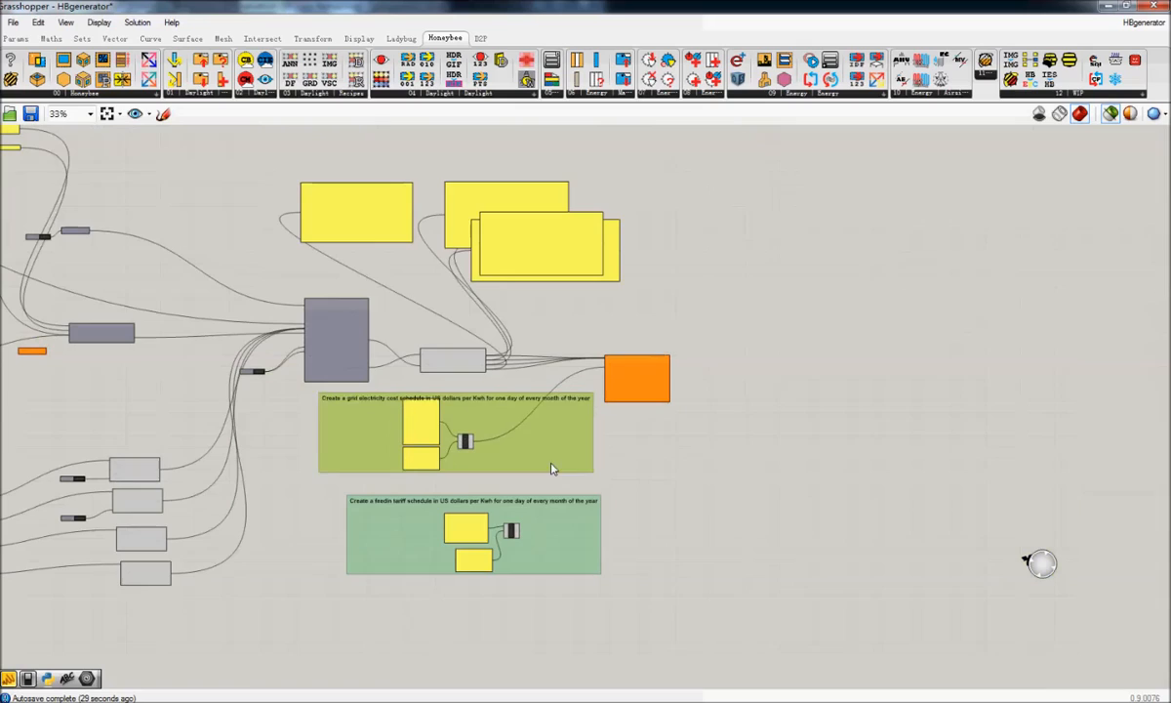
scroll(425, 518, up, 1)
scroll(425, 518, up, 2)
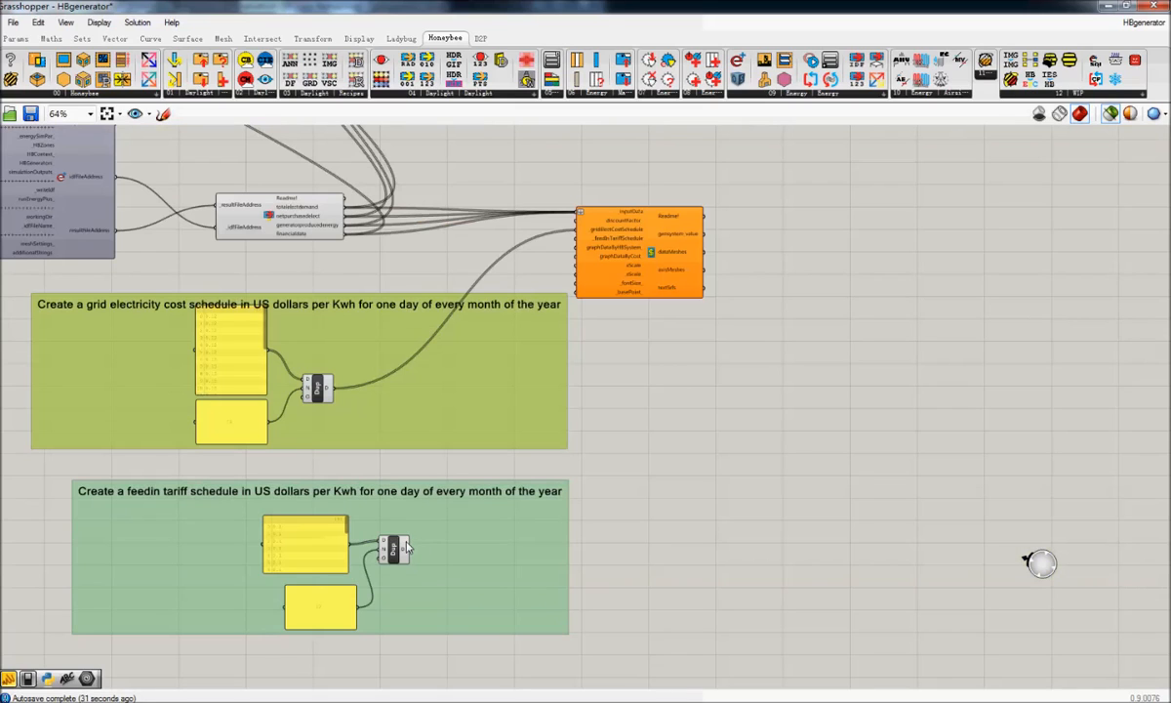
drag(436, 520, 578, 239)
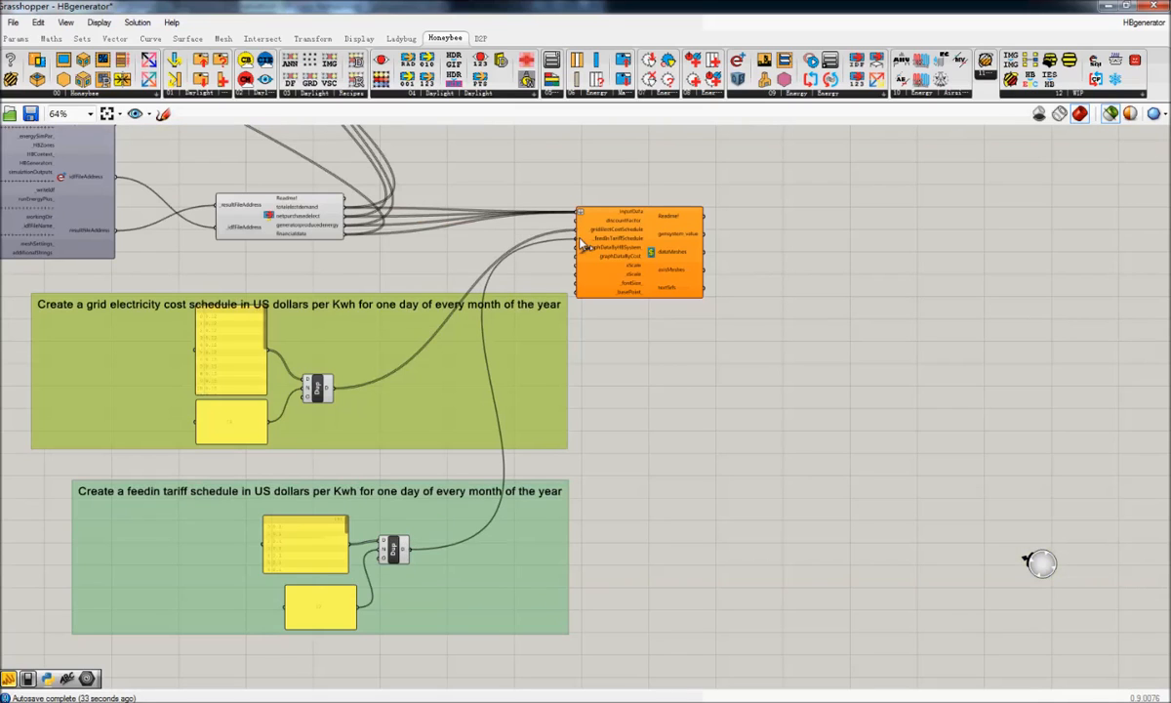
Wire a new, enlarged panel to the cashflow component's gensystem_value output and place it slightly higher beside the component
scroll(701, 255, up, 4)
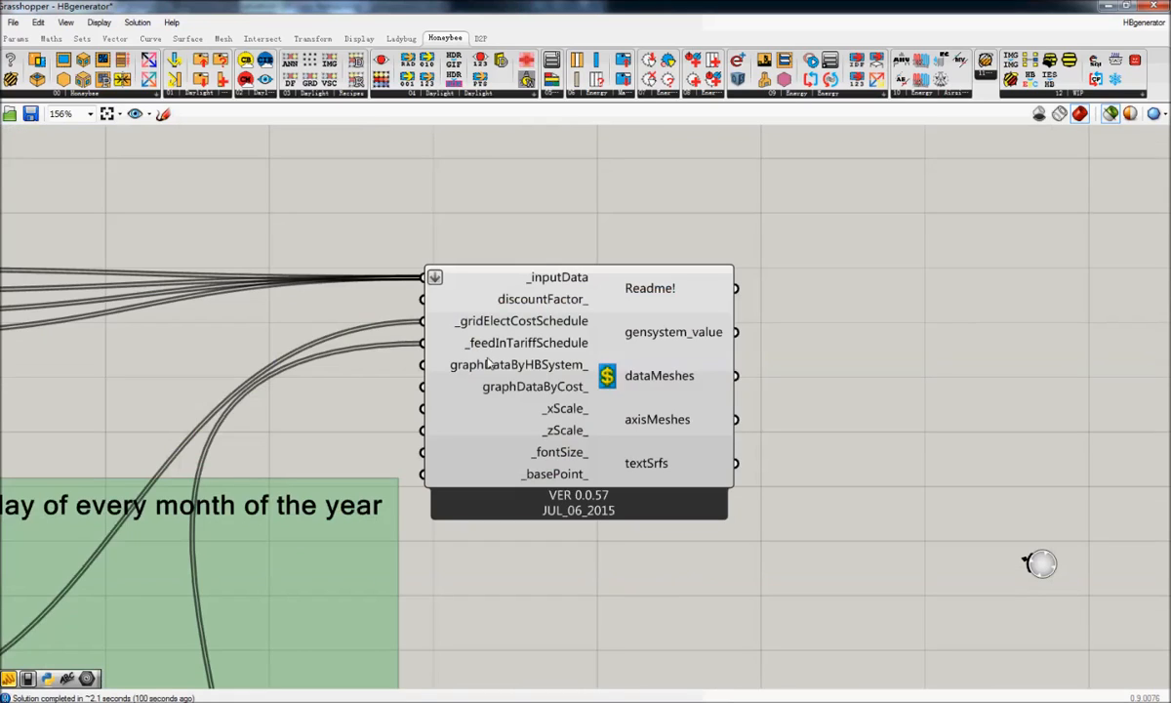
right_drag(715, 332, 469, 370)
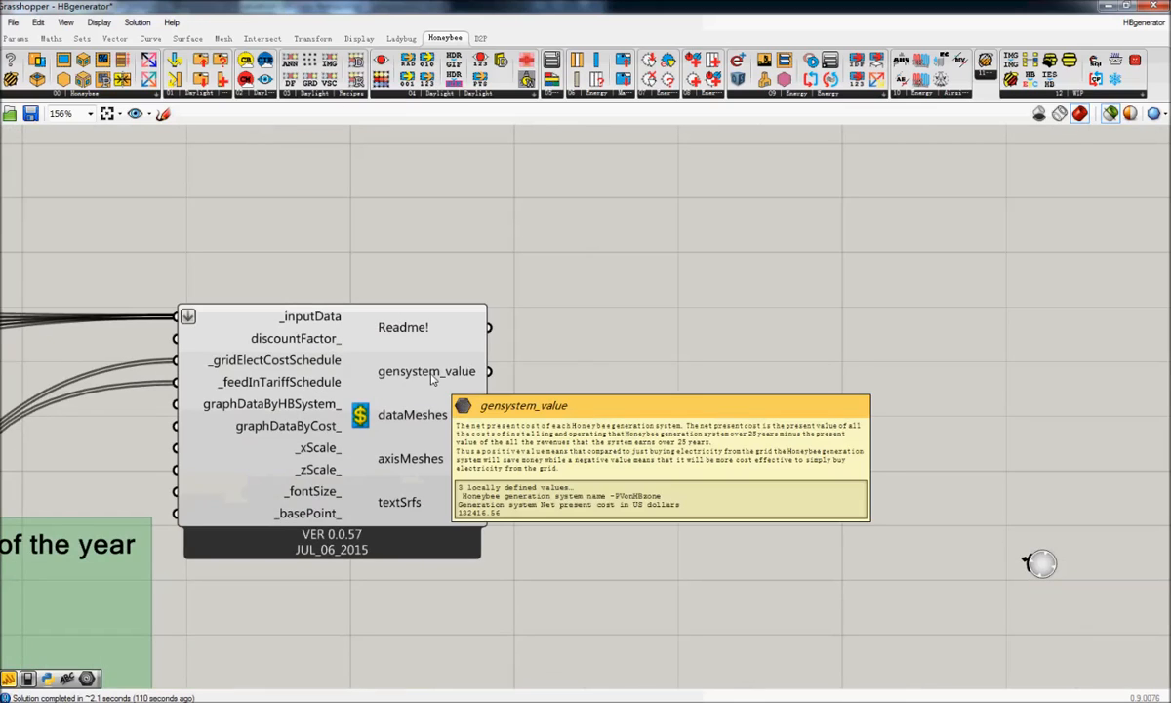
click(16, 38)
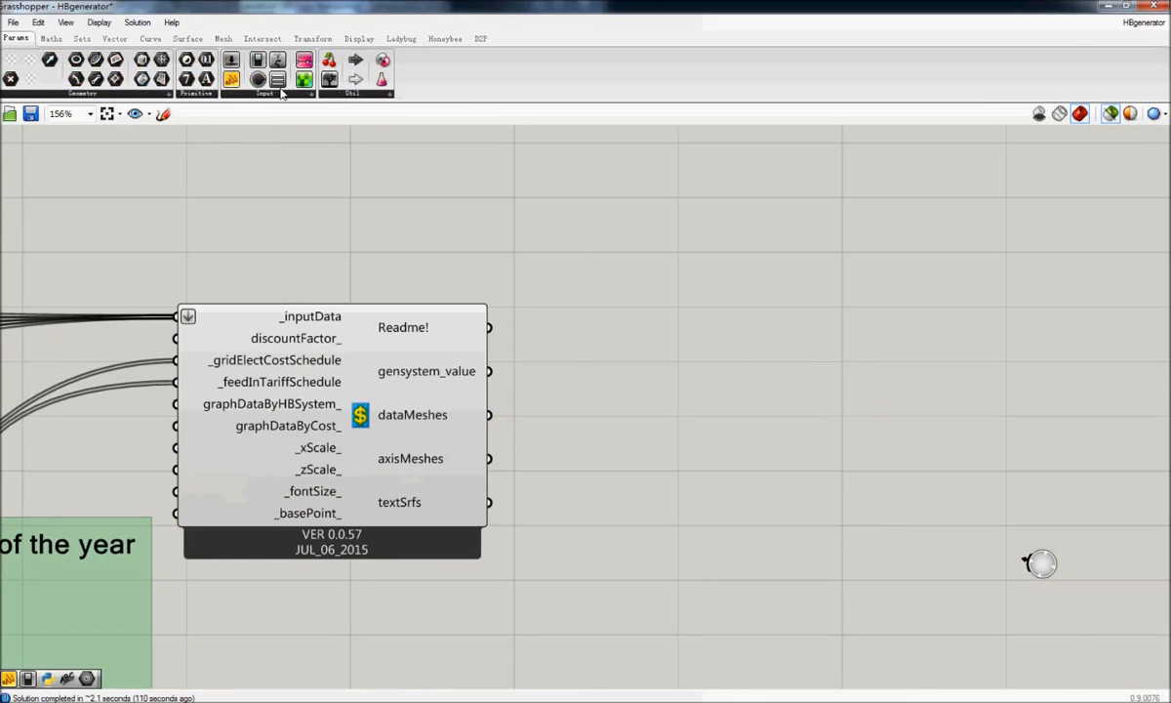
drag(295, 447, 681, 364)
drag(506, 368, 605, 362)
drag(782, 415, 1003, 515)
drag(903, 480, 829, 450)
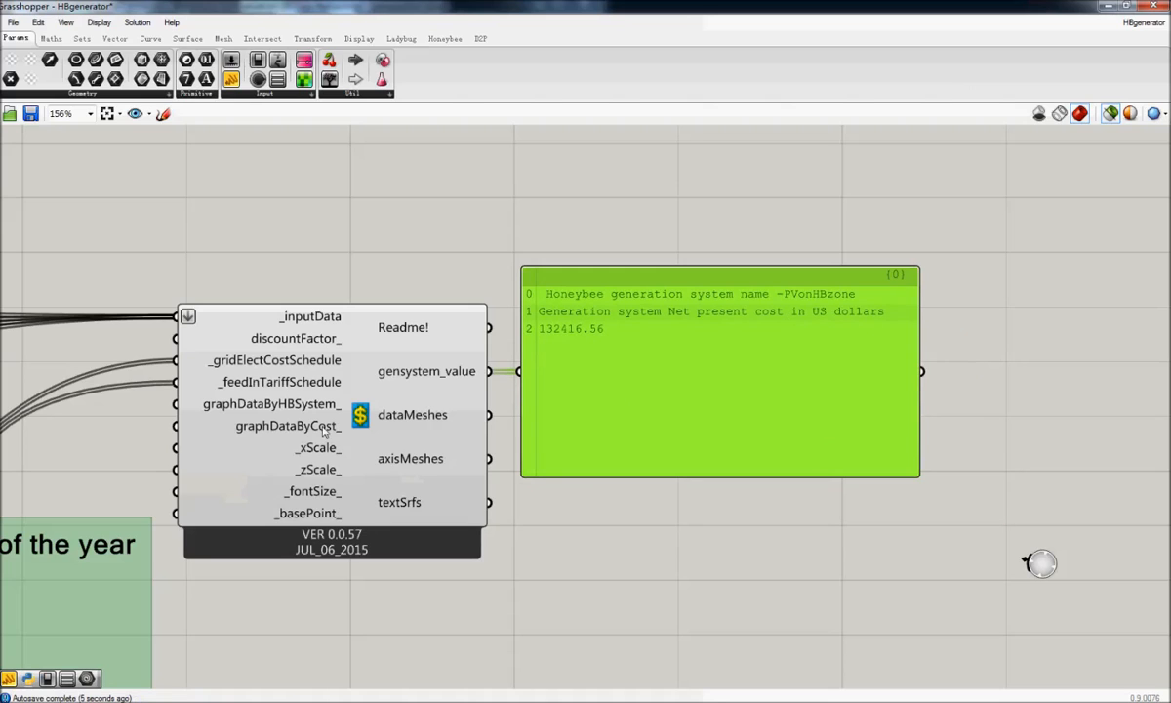
mouse_move(360, 417)
drag(638, 413, 701, 358)
right_drag(625, 337, 584, 378)
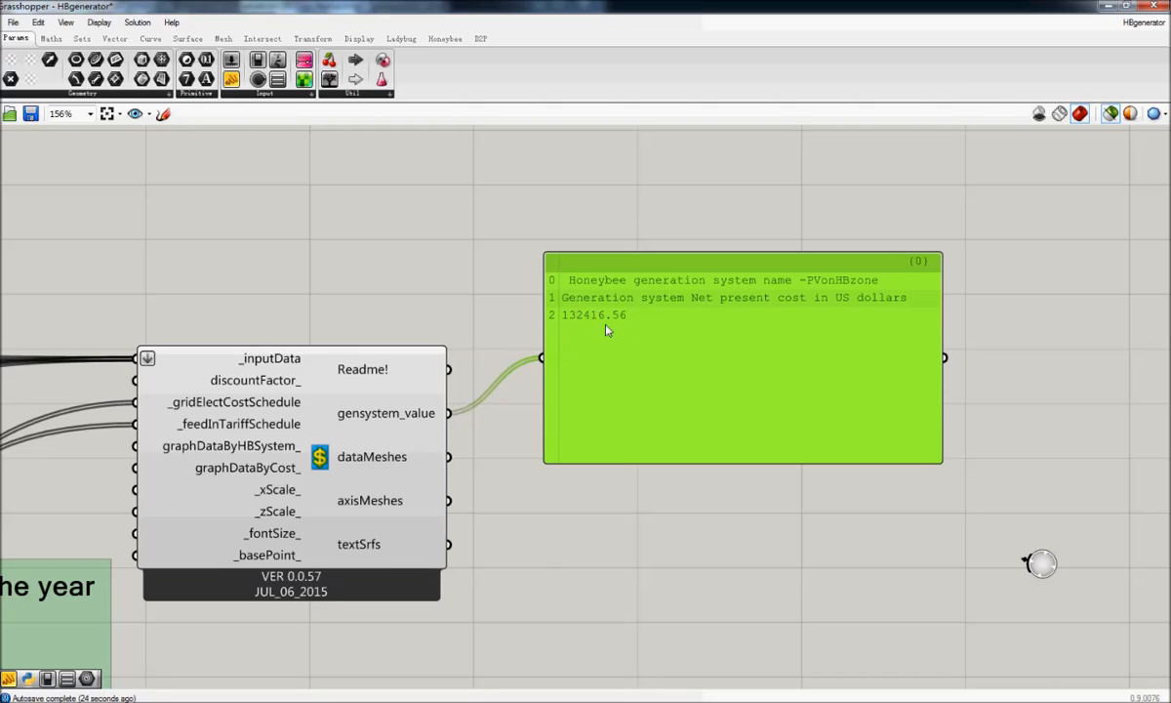
Add a Boolean toggle, wire it into the cashflow component's graphDataByHBSystem_ input and space the two apart
right_drag(507, 313, 683, 310)
click(263, 92)
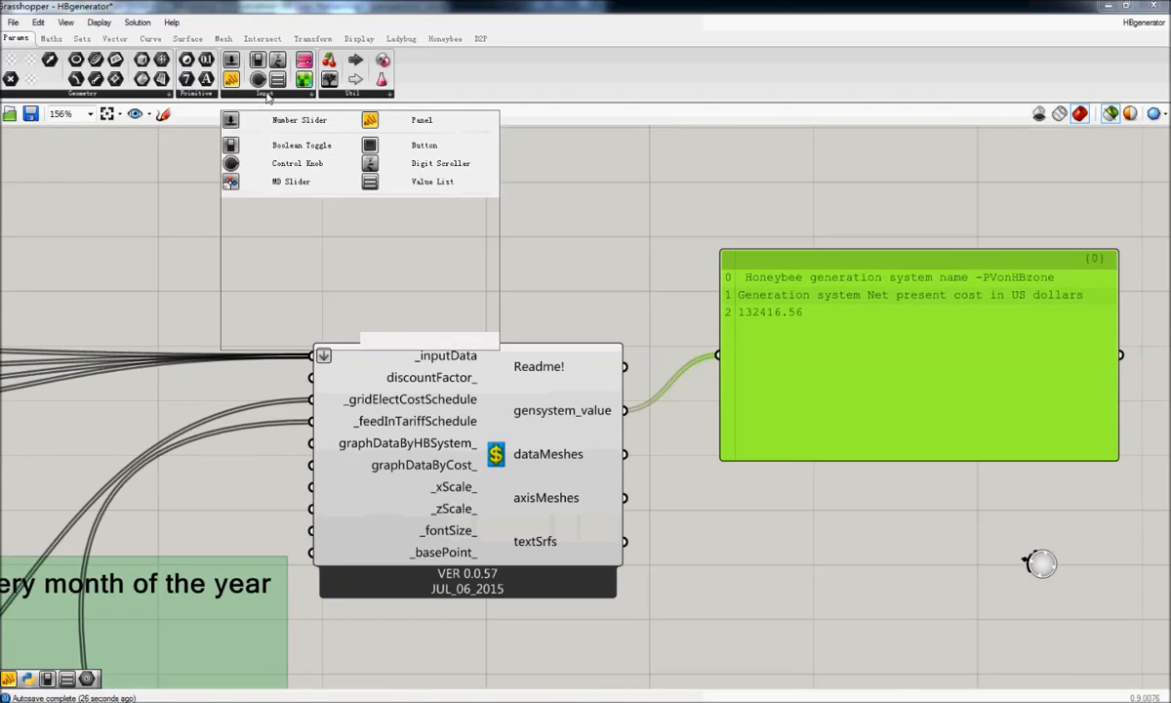
drag(274, 146, 211, 479)
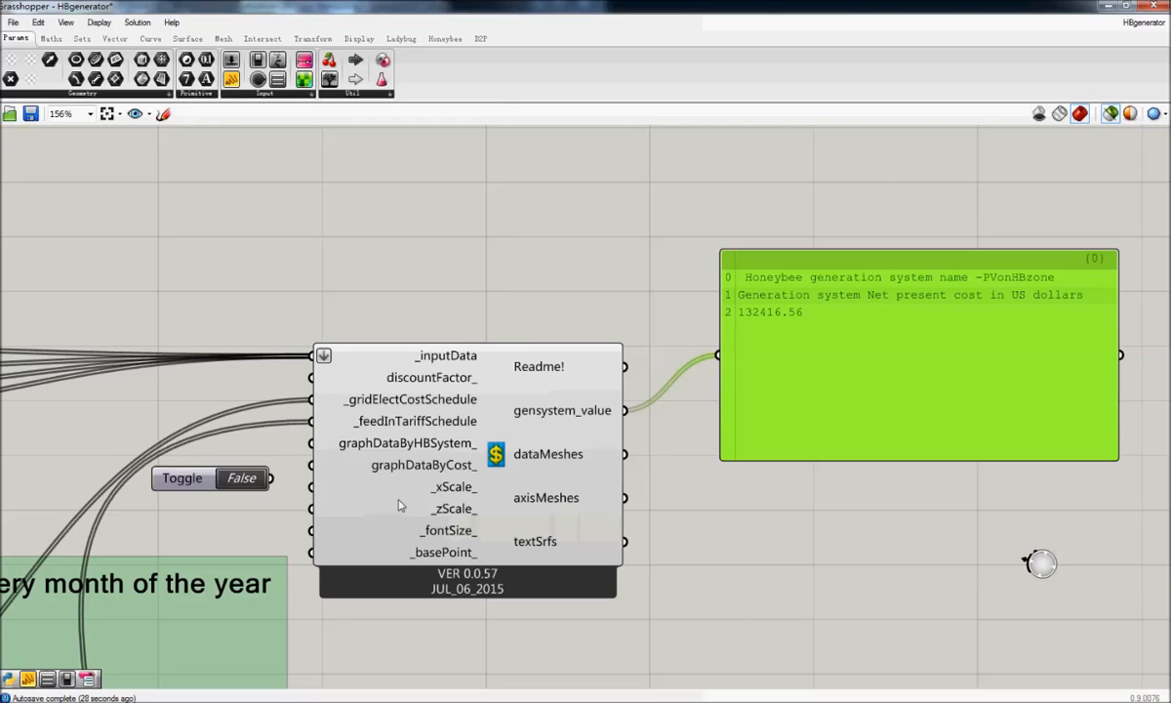
drag(436, 501, 494, 521)
drag(274, 478, 369, 464)
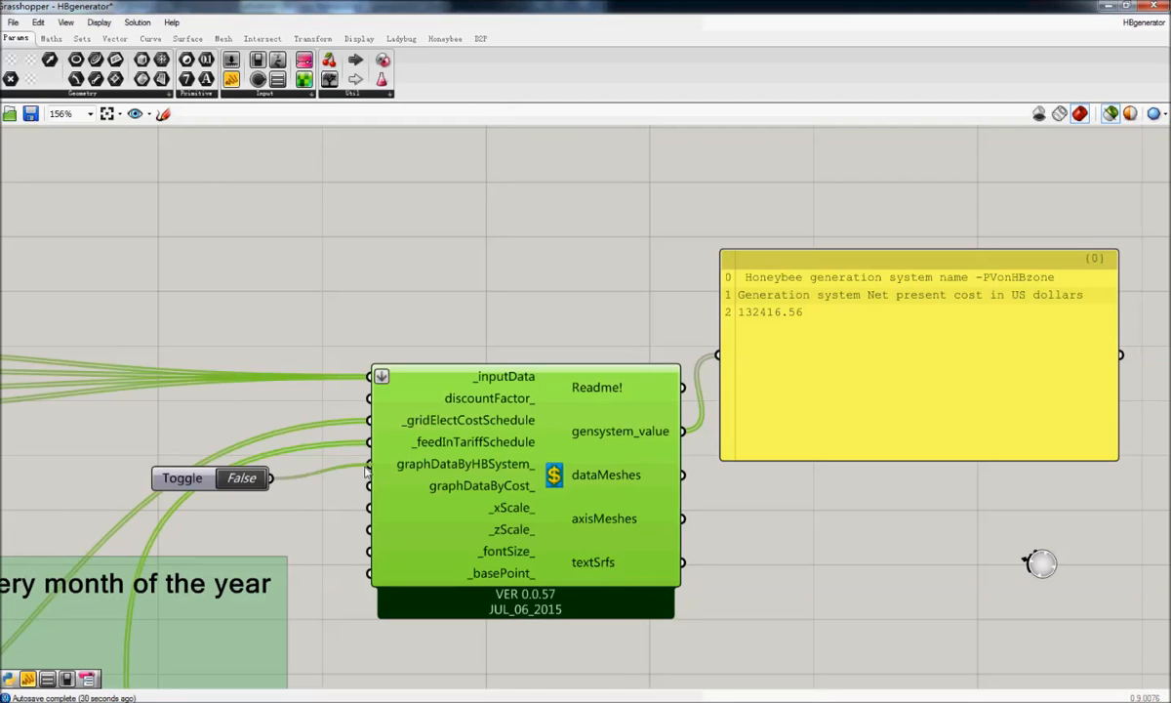
drag(219, 489, 270, 488)
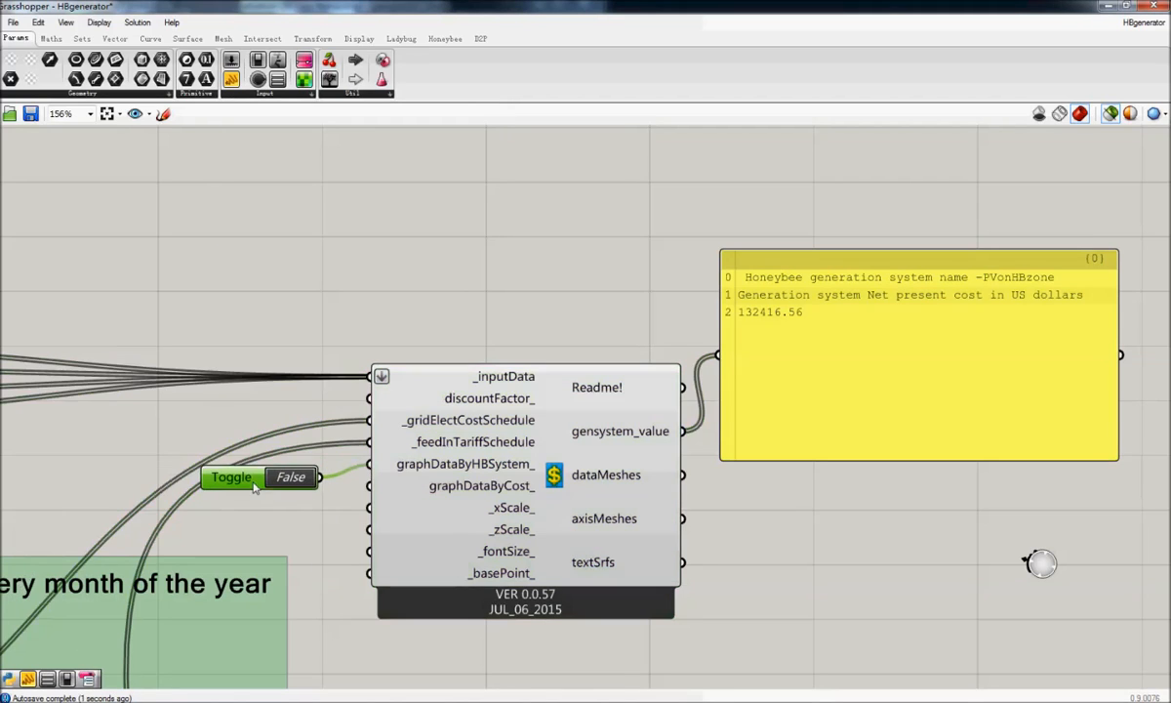
Disconnect the toggle from graphDataByHBSystem_, wire it into graphDataByCost_ instead and set it to True
right_click(486, 469)
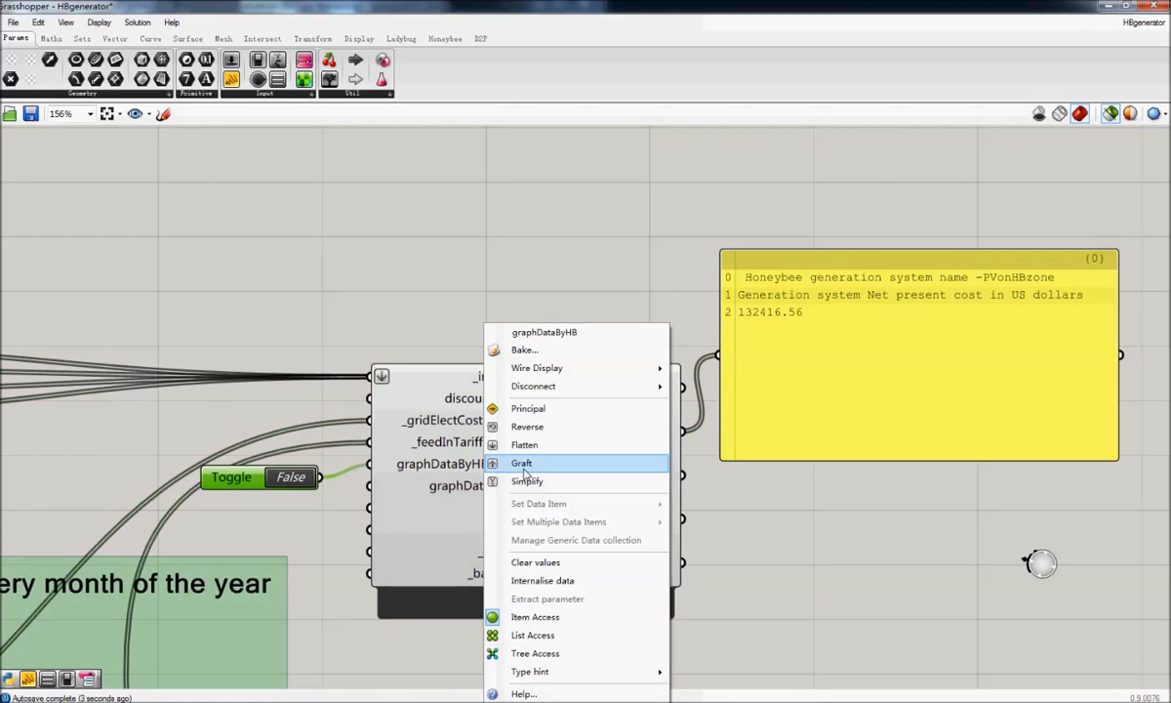
mouse_move(624, 386)
click(732, 413)
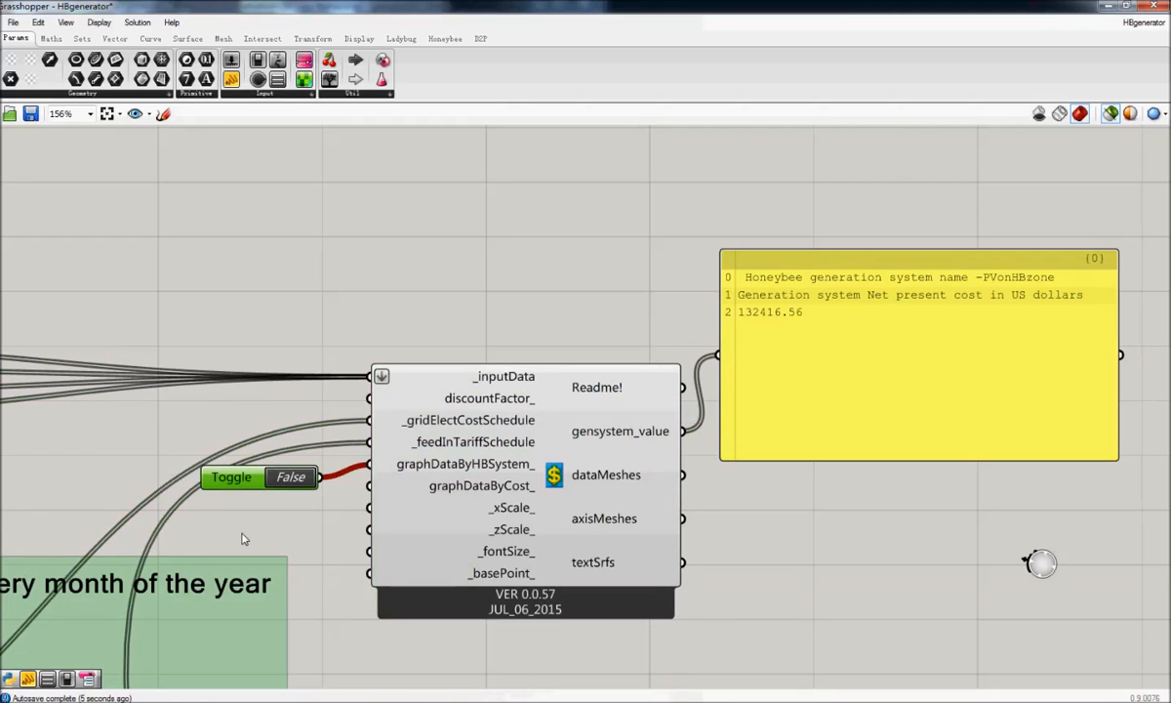
drag(320, 477, 369, 485)
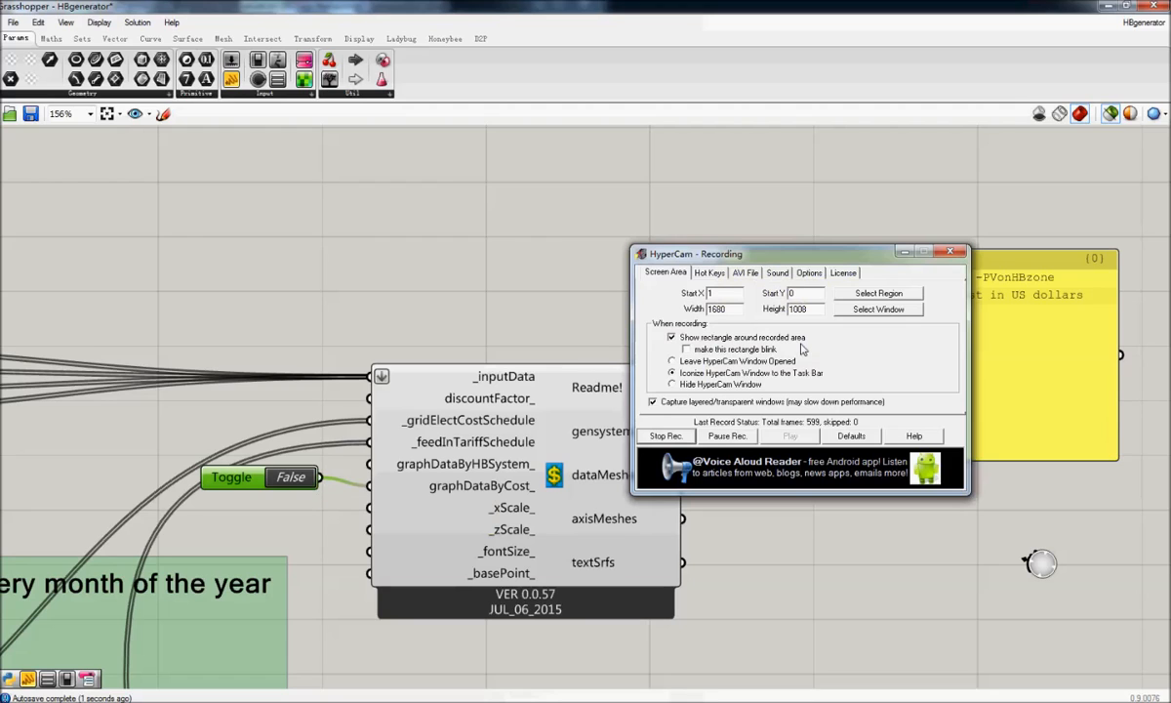
click(725, 435)
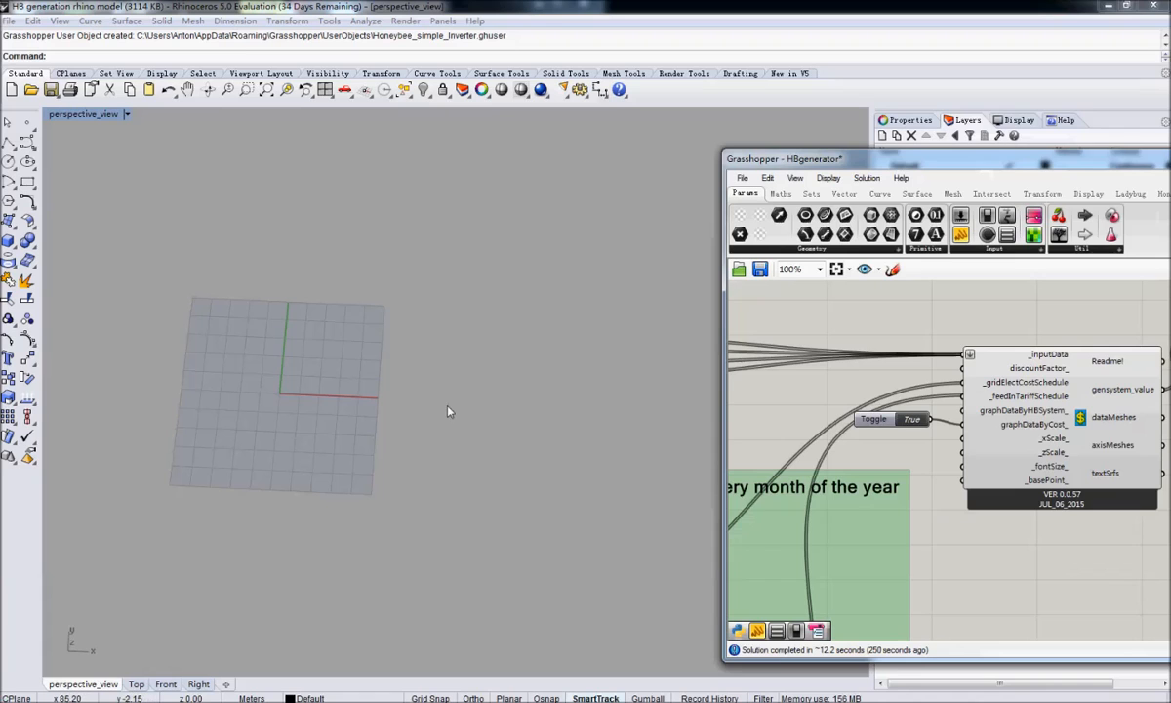
Select the cashflow component and examine its net present cost by cost type graph in the Rhino perspective view
click(1083, 427)
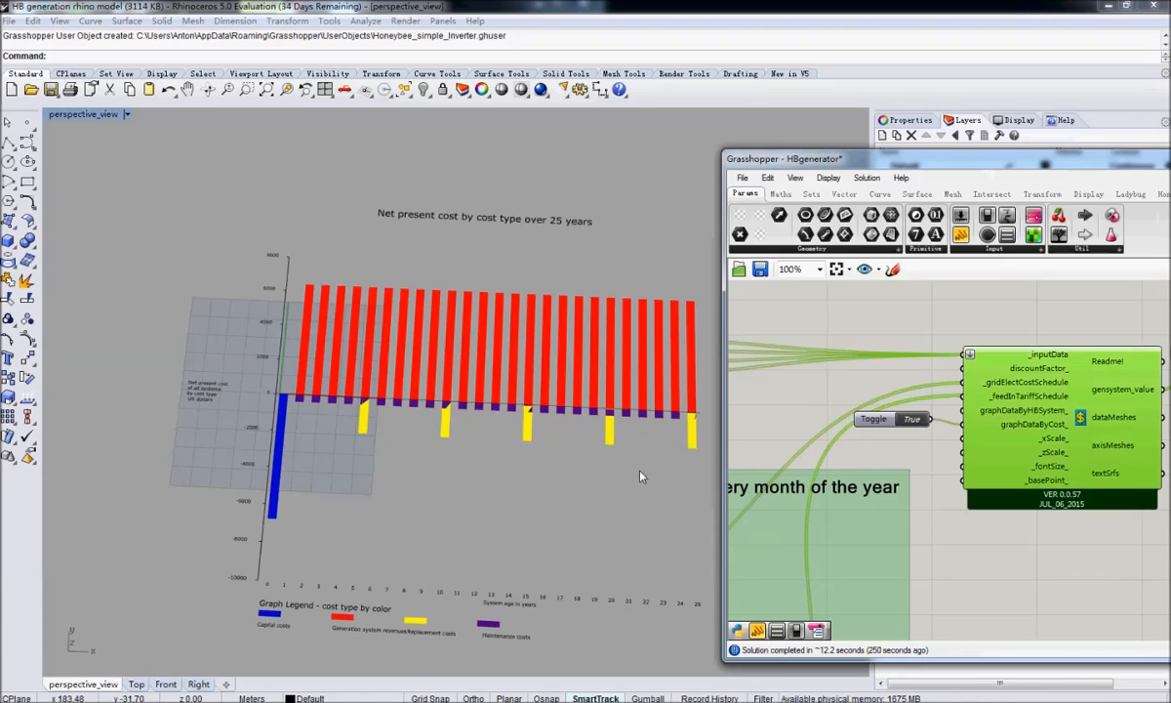
shift+right_drag(599, 441, 345, 416)
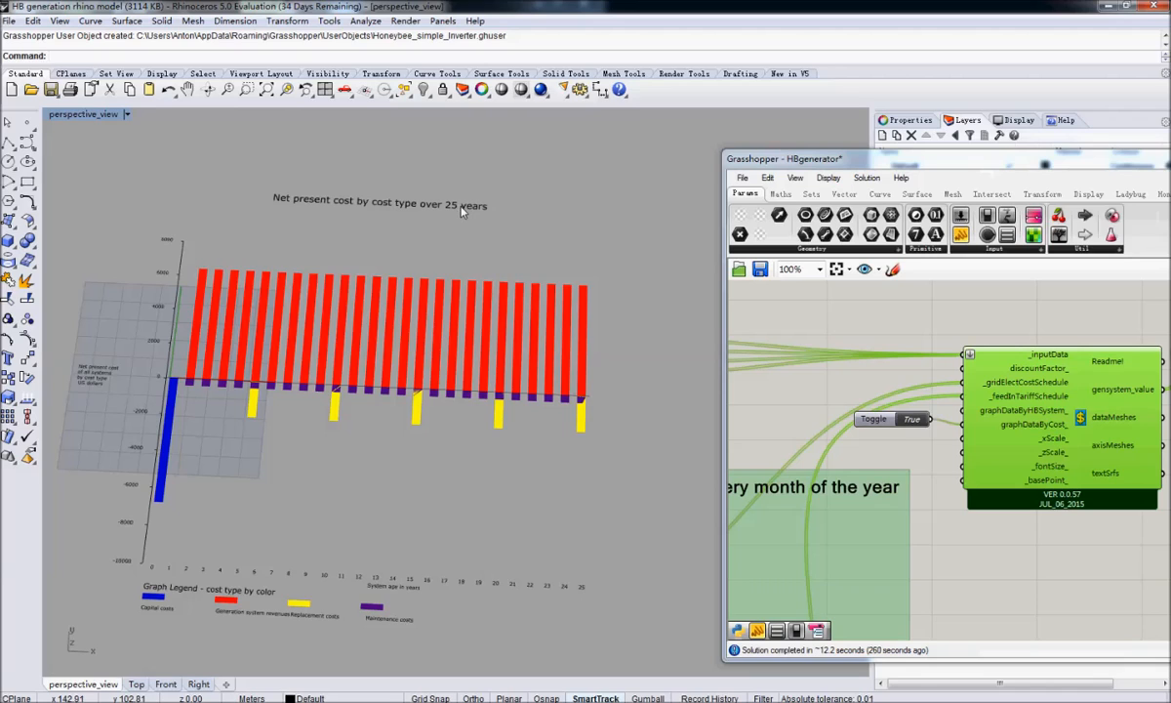
right_drag(293, 420, 265, 444)
Add a panel containing 6 and wire it into the cashflow component's discountFactor_ input
mouse_move(1039, 374)
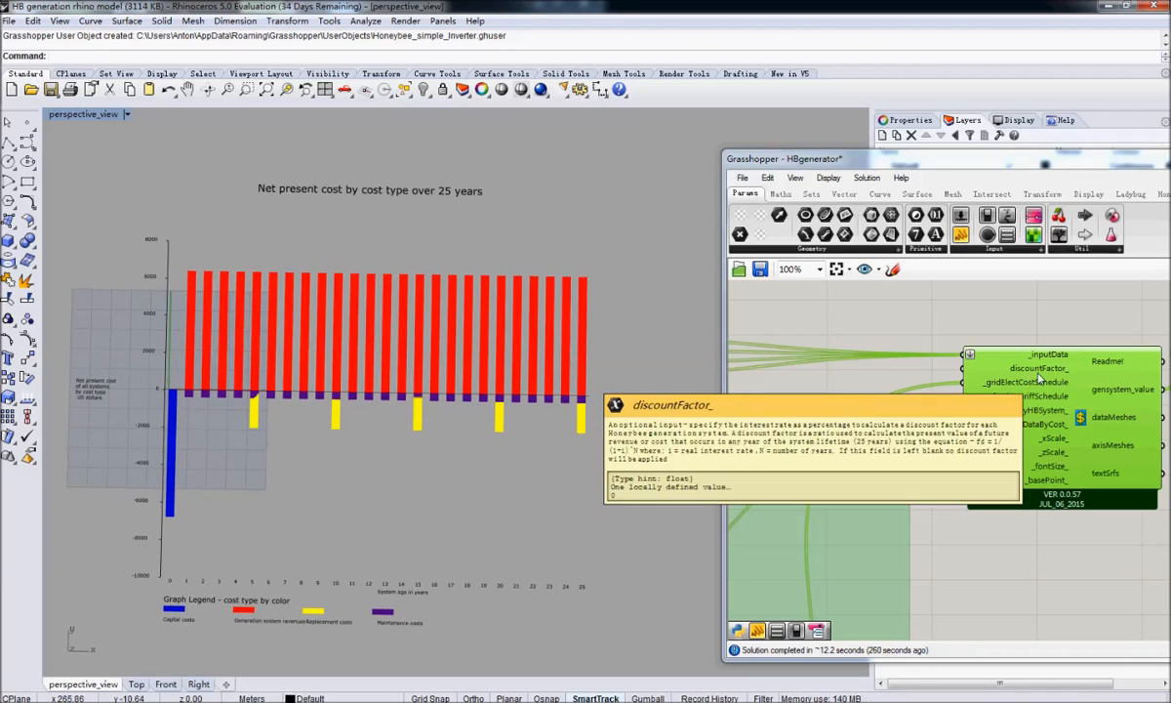
click(887, 380)
double_click(903, 386)
text(6)
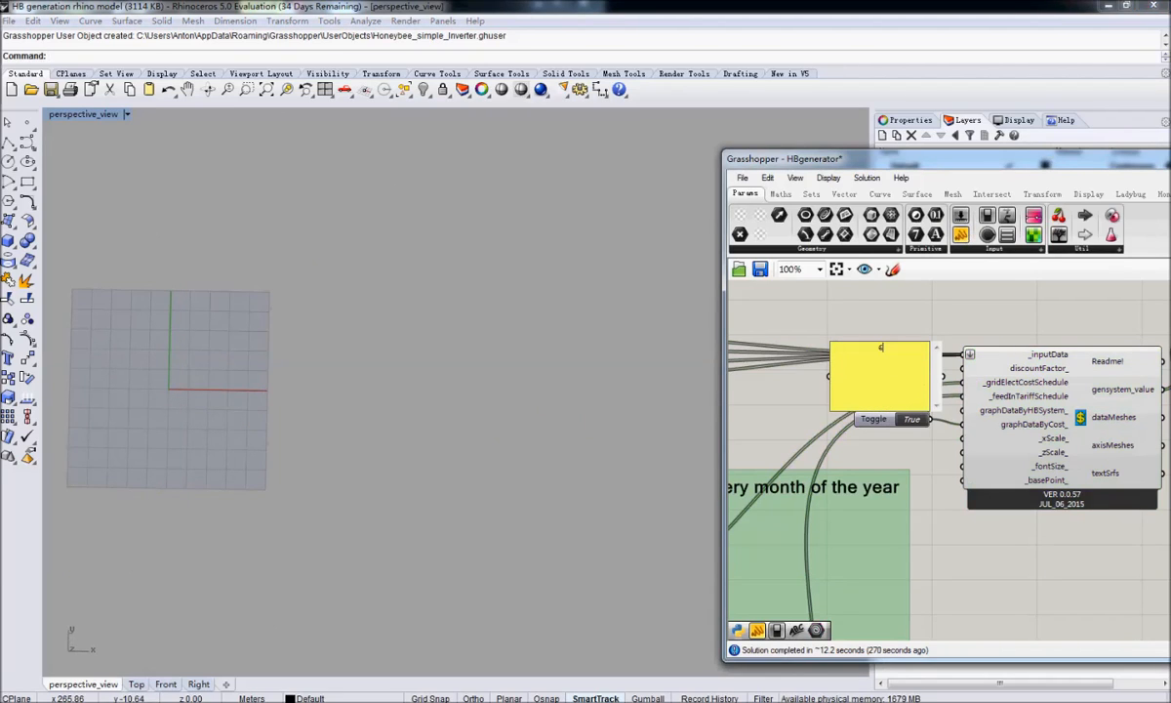
click(936, 310)
drag(903, 382, 965, 369)
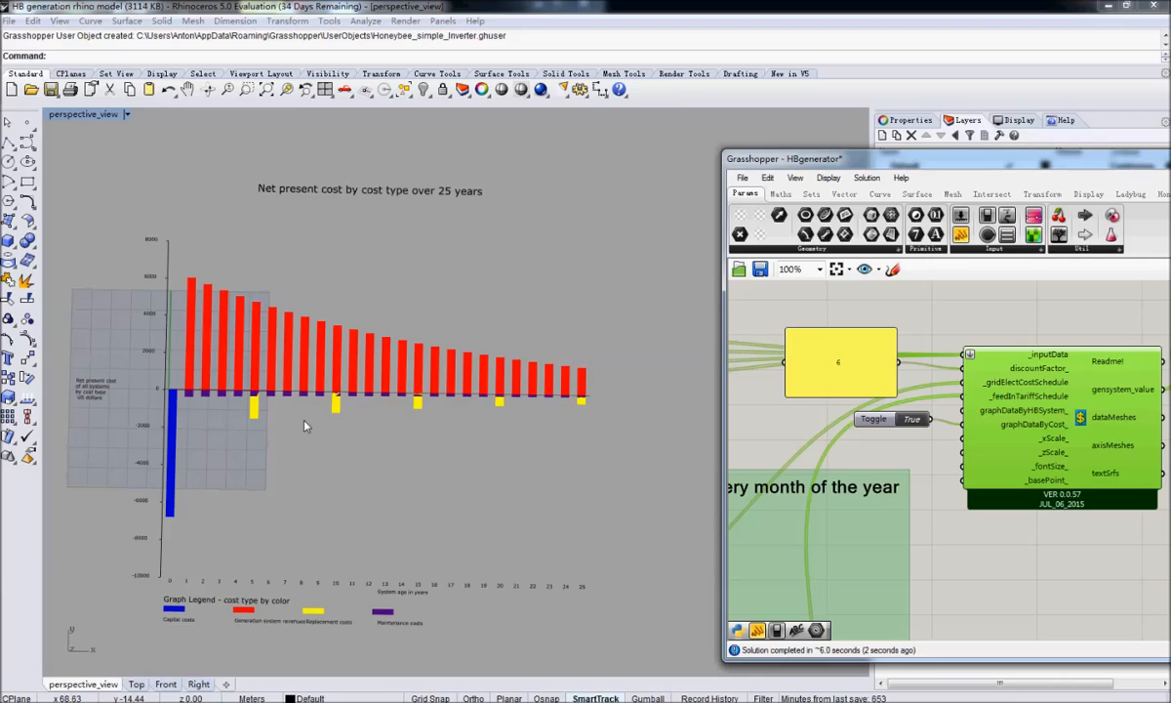
Examine the discounted 25-year graph, comparing capital costs, system revenues, replacement costs and maintenance costs across the system age
shift+right_drag(395, 501, 416, 457)
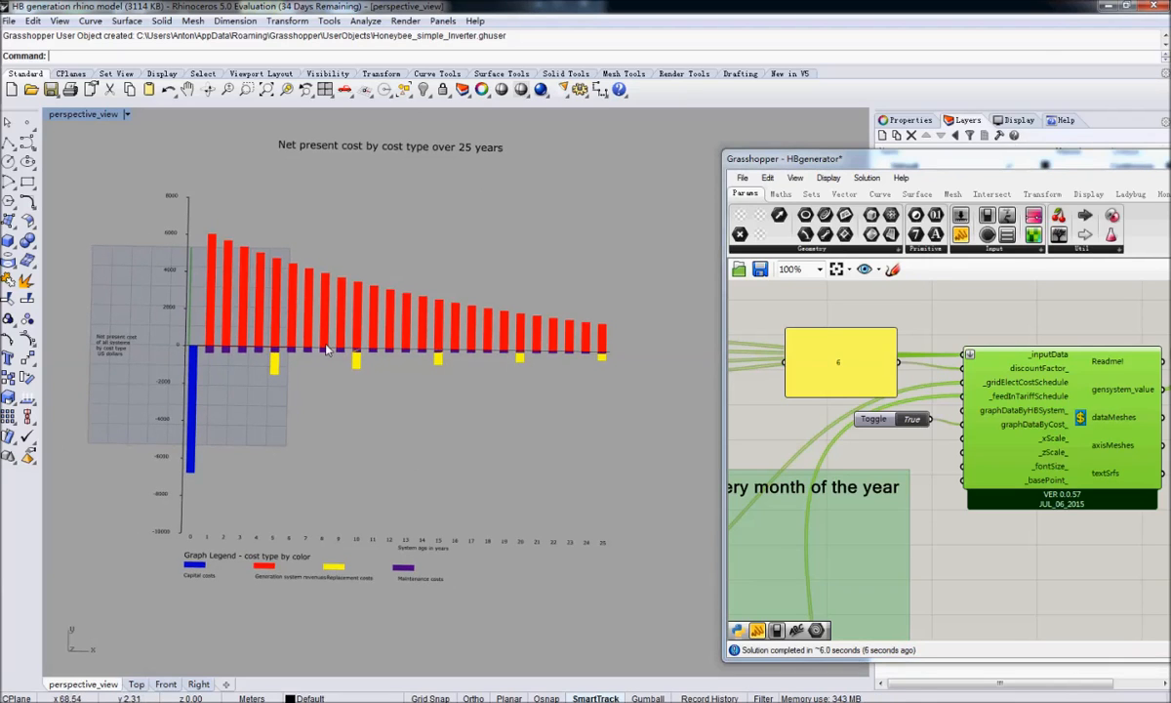
right_drag(326, 347, 329, 350)
scroll(353, 400, up, 5)
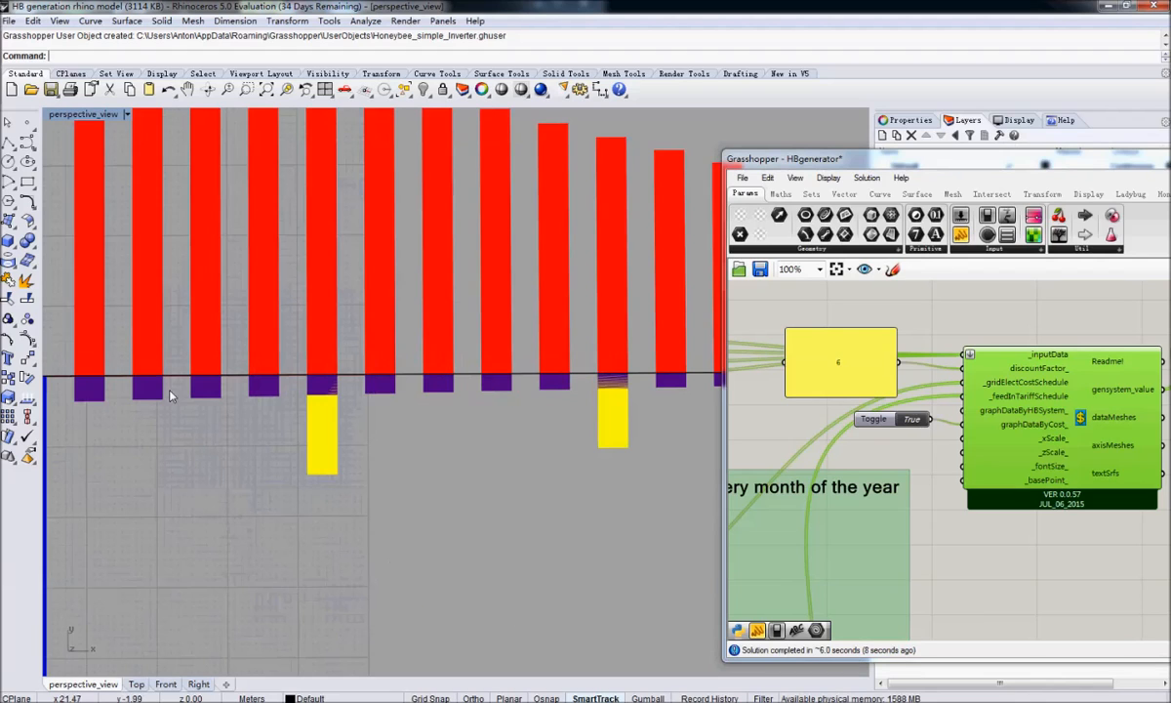
right_drag(431, 622, 394, 624)
scroll(390, 342, down, 5)
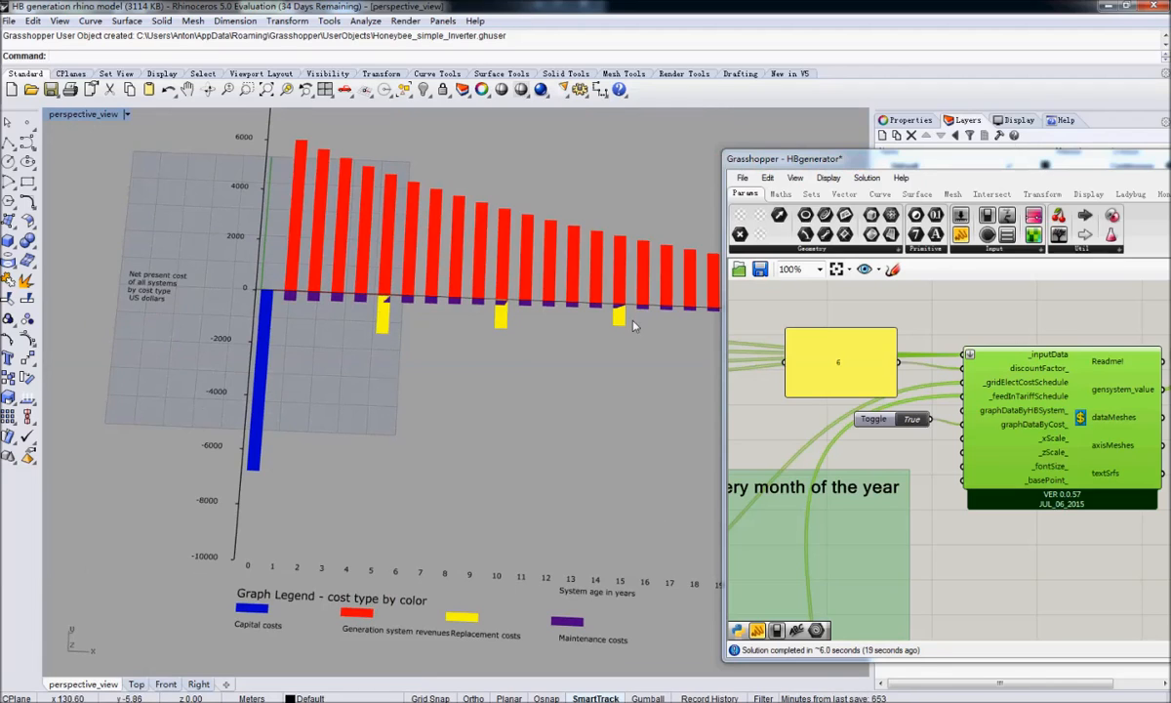
shift+right_drag(644, 422, 436, 382)
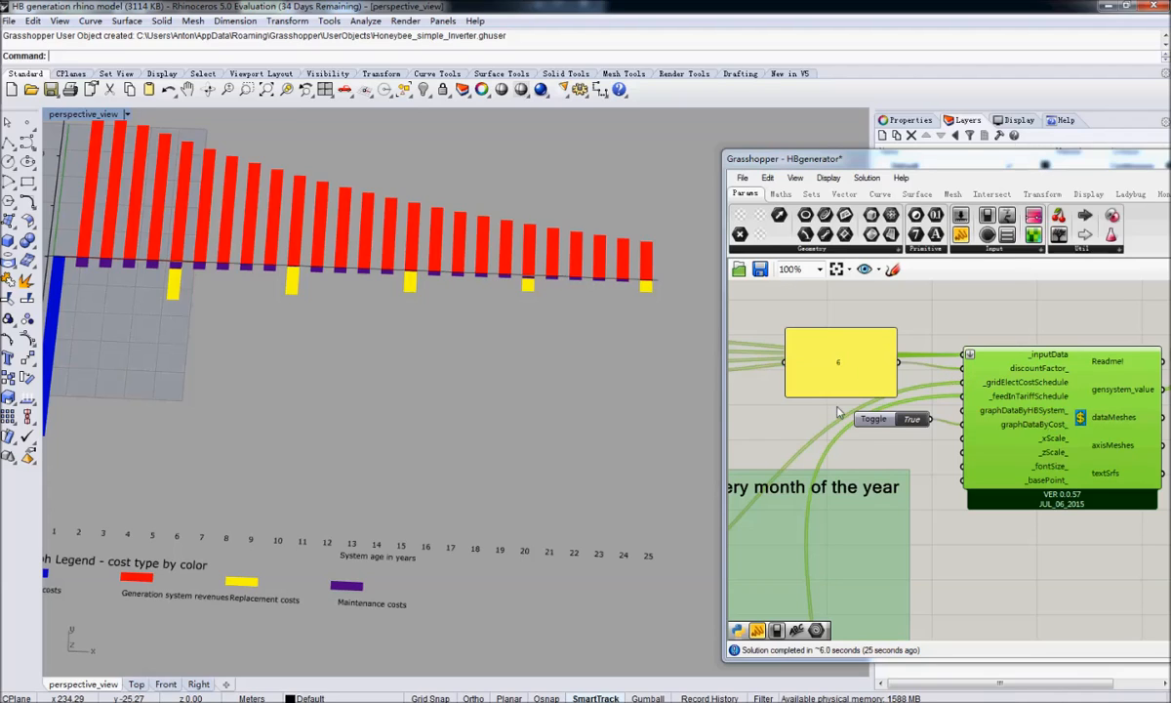
shift+right_drag(250, 483, 383, 510)
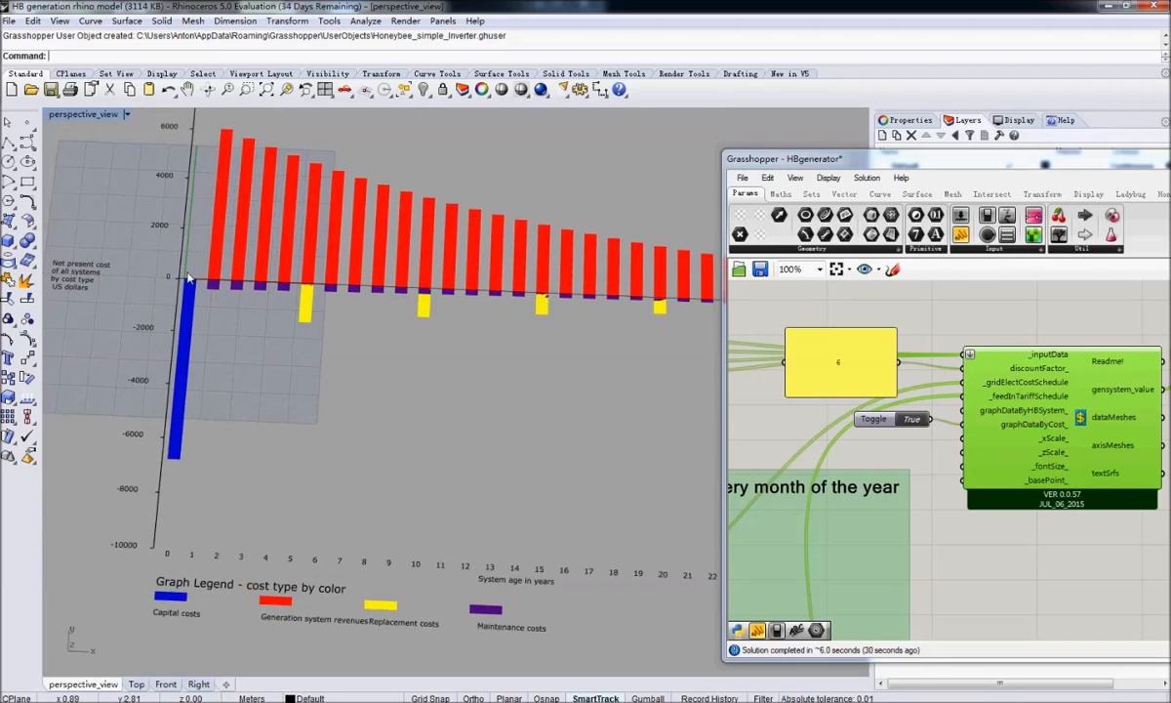
shift+right_drag(286, 283, 395, 429)
shift+right_drag(527, 288, 441, 273)
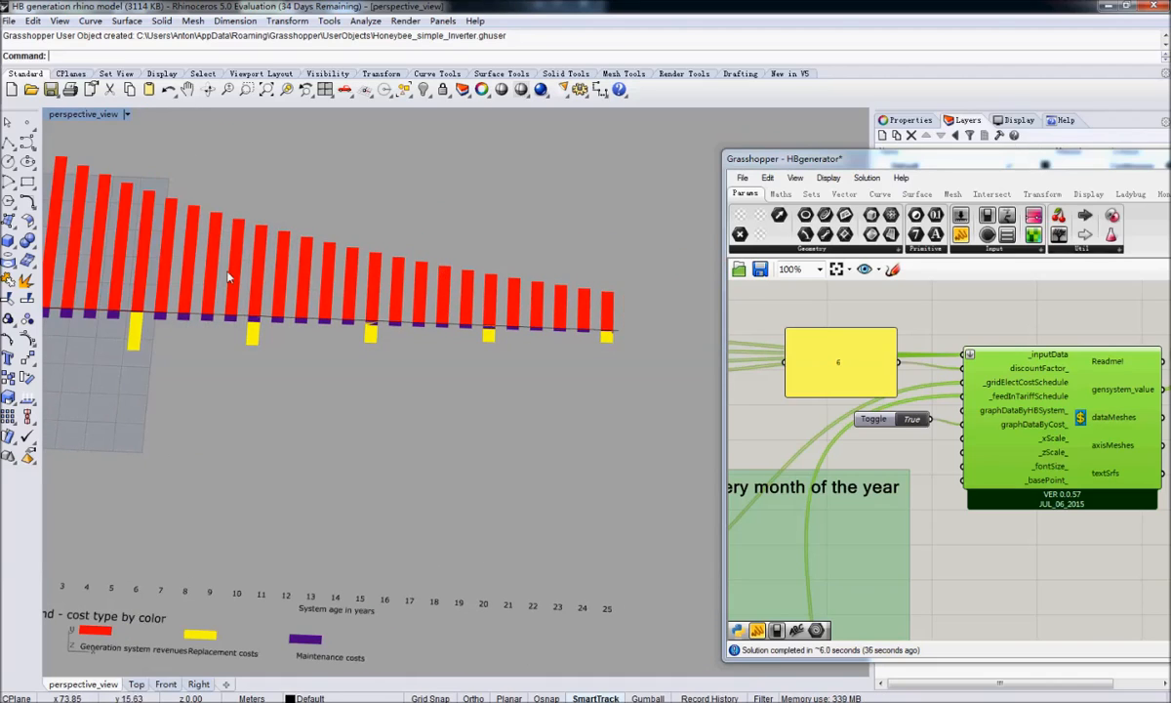
shift+right_drag(222, 251, 425, 312)
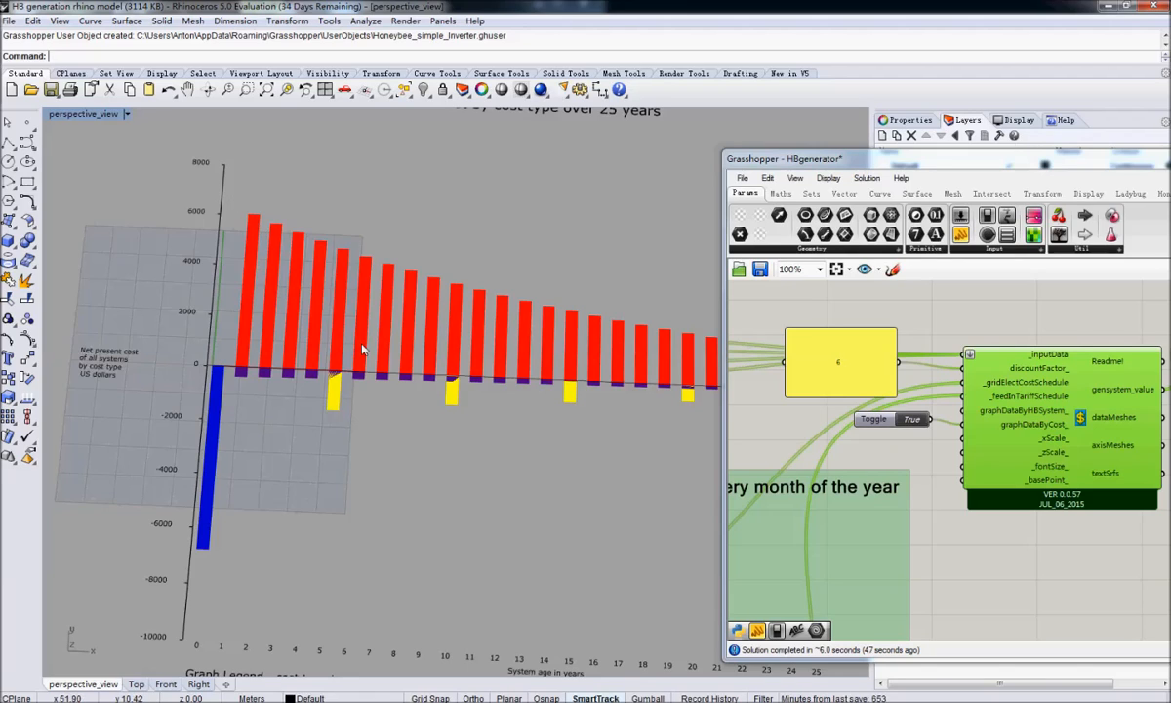
shift+right_drag(296, 324, 353, 402)
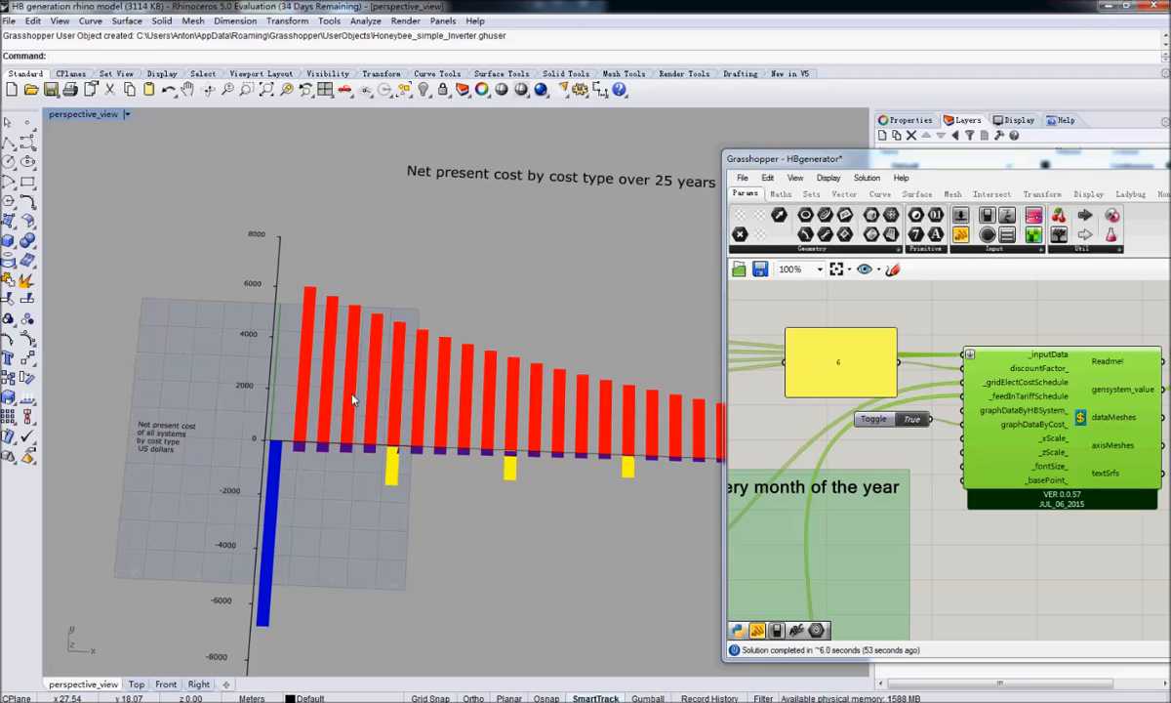
shift+right_drag(353, 401, 161, 366)
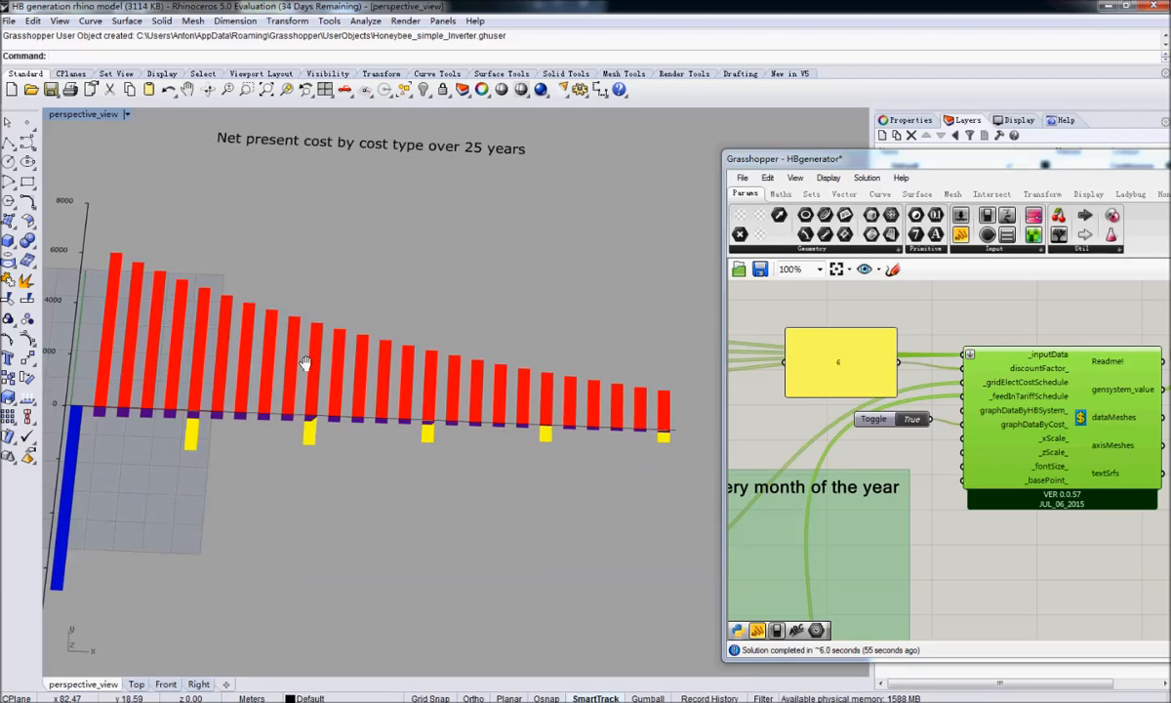
Move the Grasshopper window over the Rhino viewport so the cashflow component and its value panel are both in view
right_drag(816, 430, 929, 430)
scroll(955, 428, down, 3)
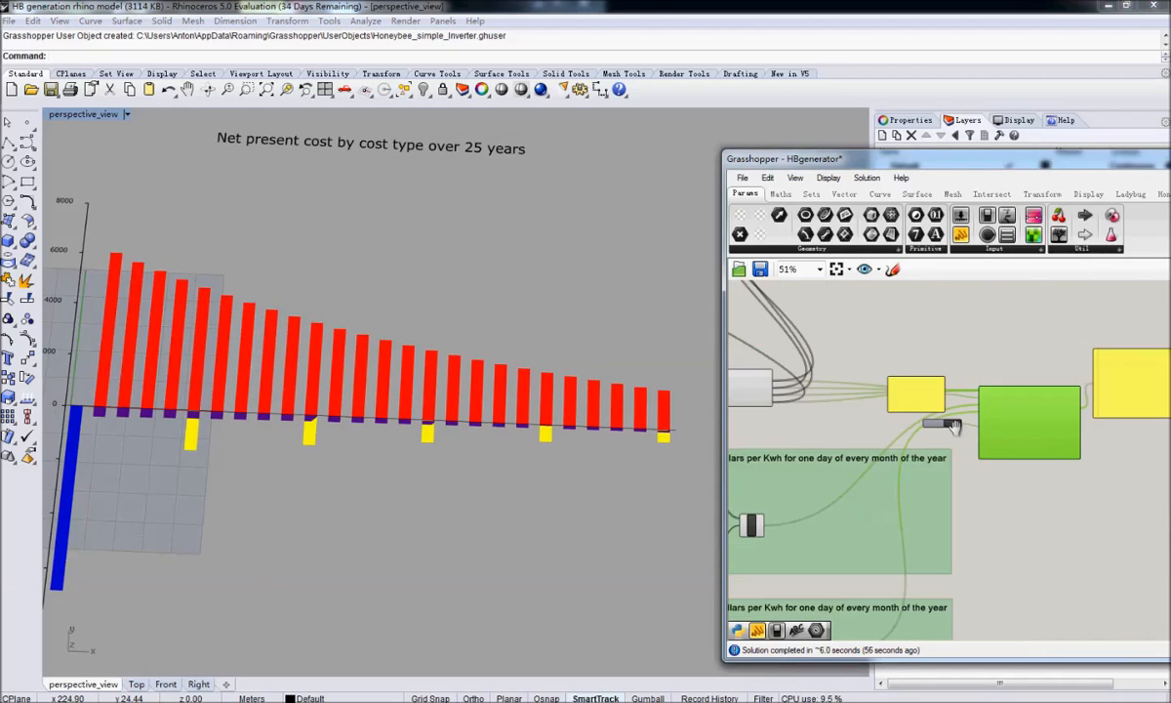
scroll(955, 430, up, 3)
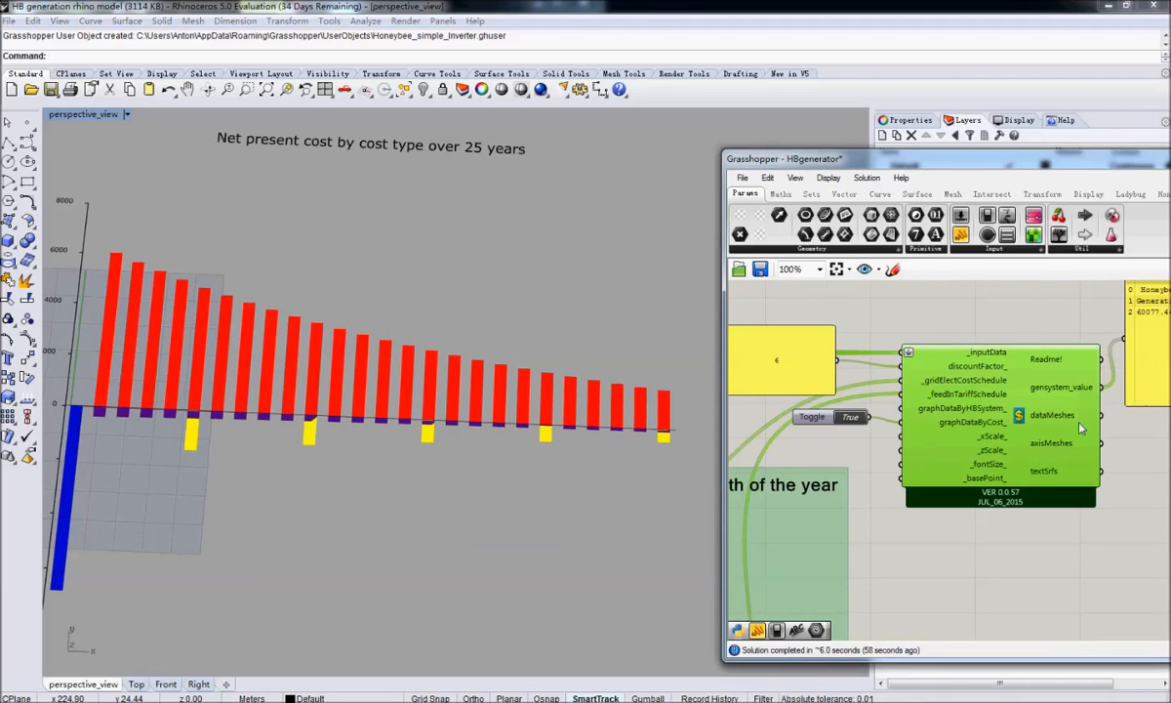
right_drag(862, 440, 1033, 421)
scroll(1001, 440, down, 6)
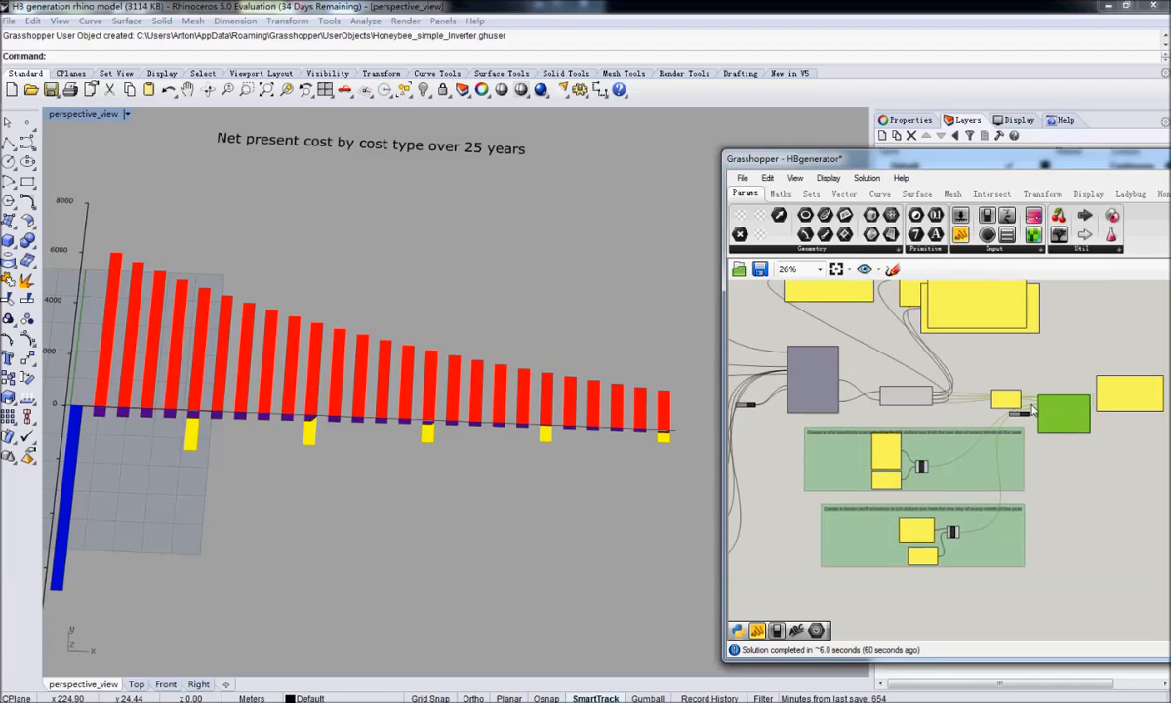
scroll(1038, 412, up, 5)
drag(1043, 164, 675, 110)
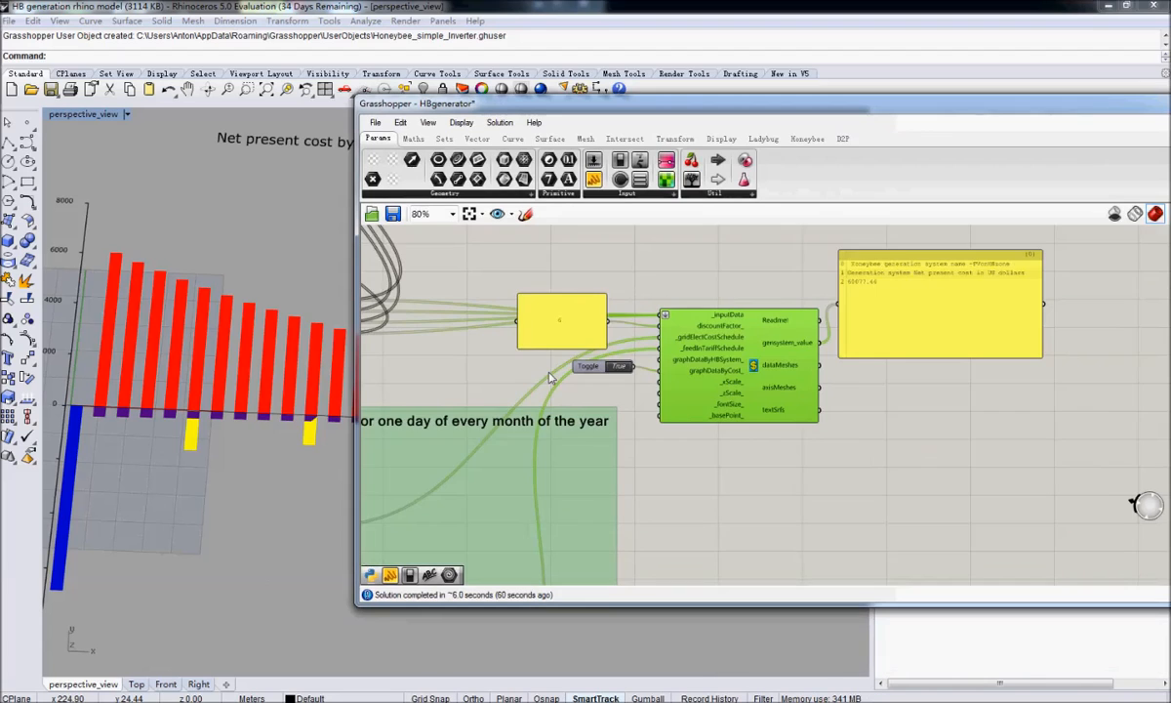
Select the four wired components below the simulation component with their inputs and toggles, and move them beneath the context surface PV group
right_drag(579, 381, 872, 376)
scroll(874, 383, down, 7)
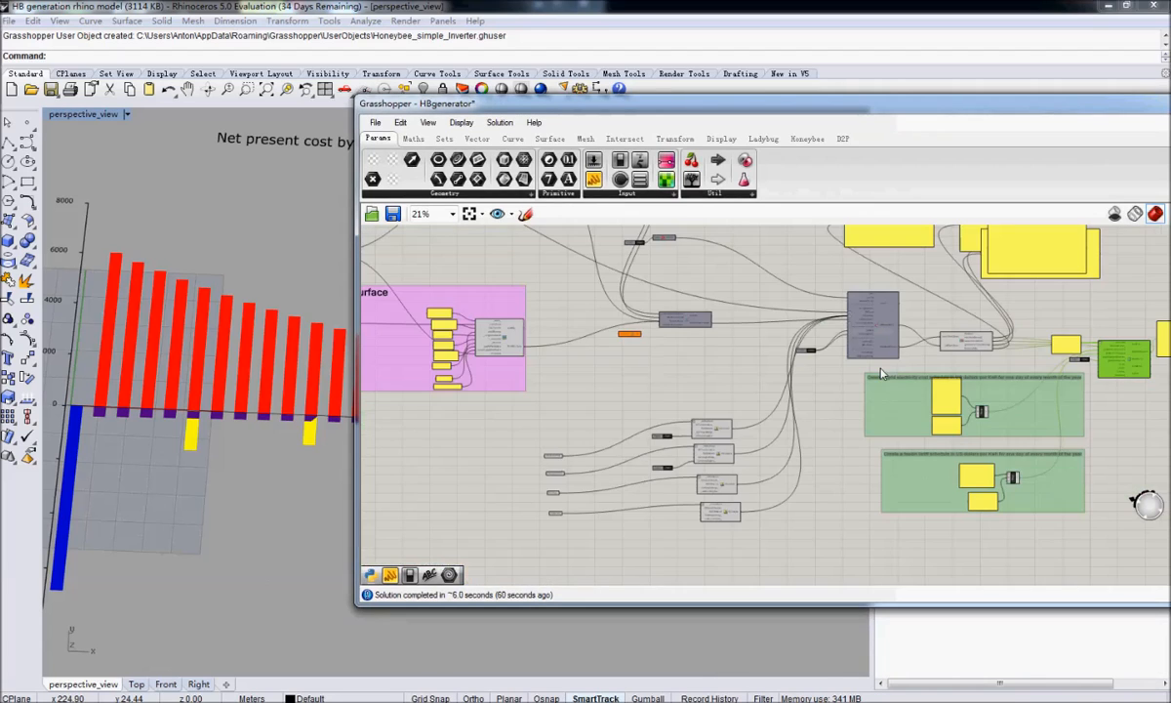
scroll(754, 333, up, 1)
drag(853, 471, 585, 296)
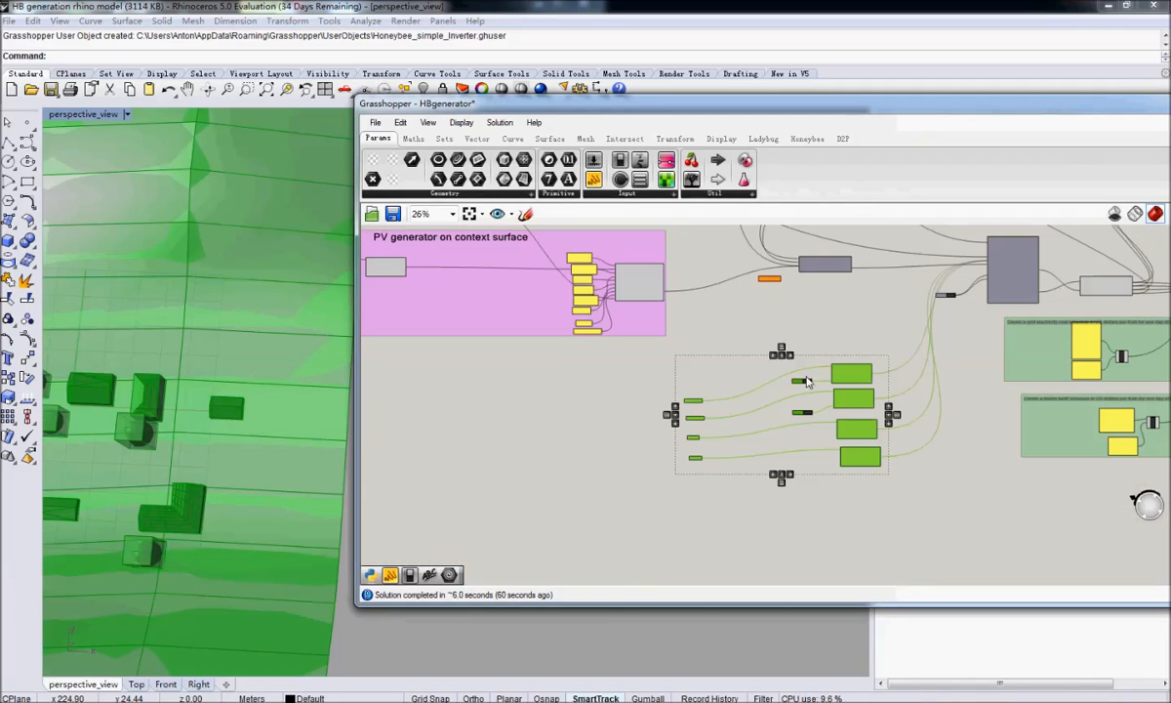
drag(865, 375, 511, 340)
Deselect the moved components, show the Honeybee component set and move the Grasshopper window so it is fully visible
right_drag(632, 483, 762, 341)
click(876, 484)
click(763, 139)
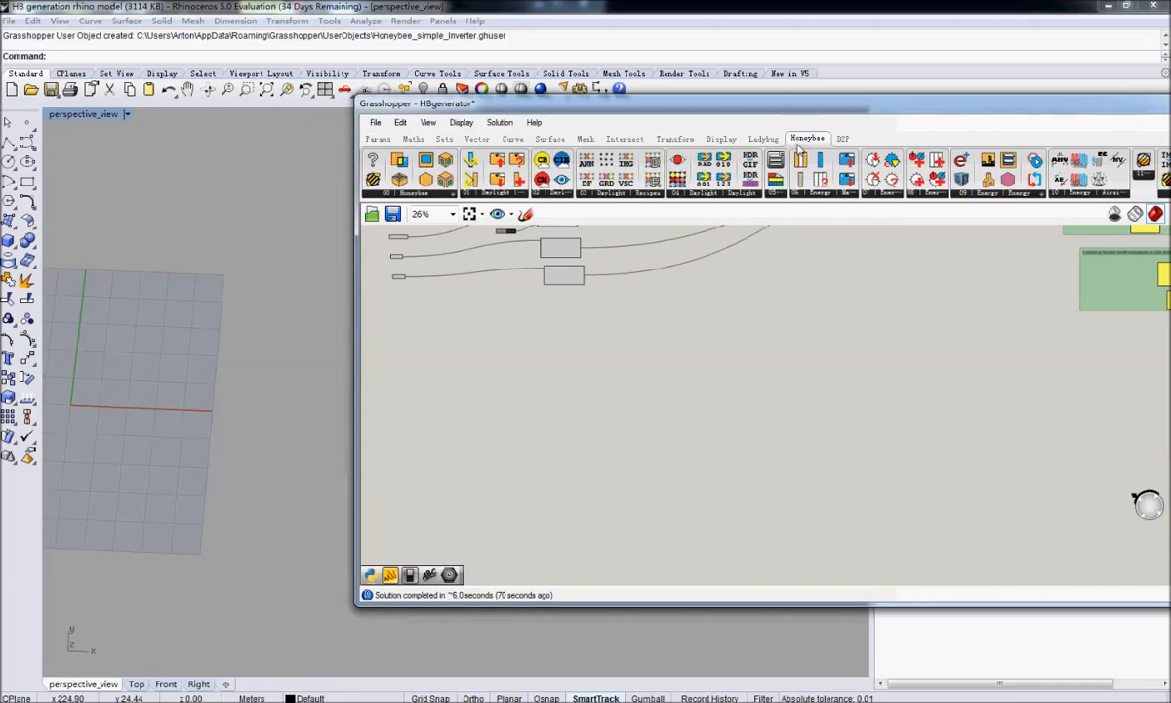
click(807, 139)
click(818, 140)
drag(913, 109, 613, 107)
Add a Honeybee_Generator_Wind_Horizontialaxis component to the empty canvas area near the feed-in tariff schedule group
right_drag(557, 292, 605, 374)
click(920, 193)
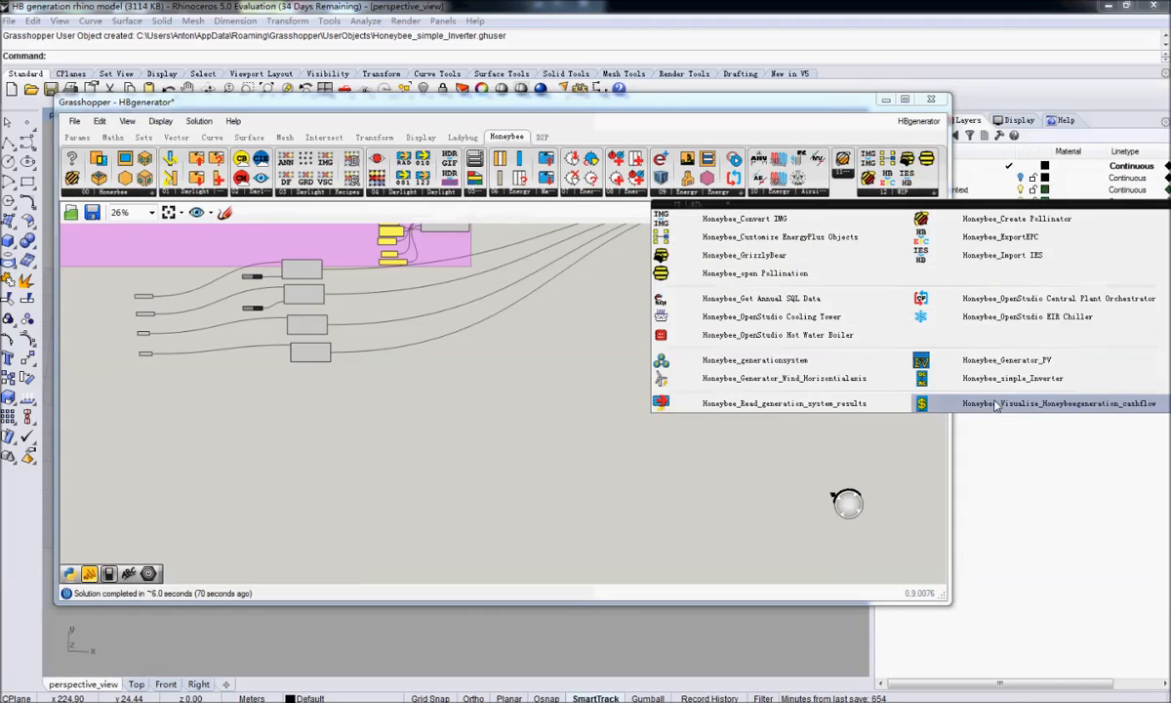
drag(981, 382, 569, 391)
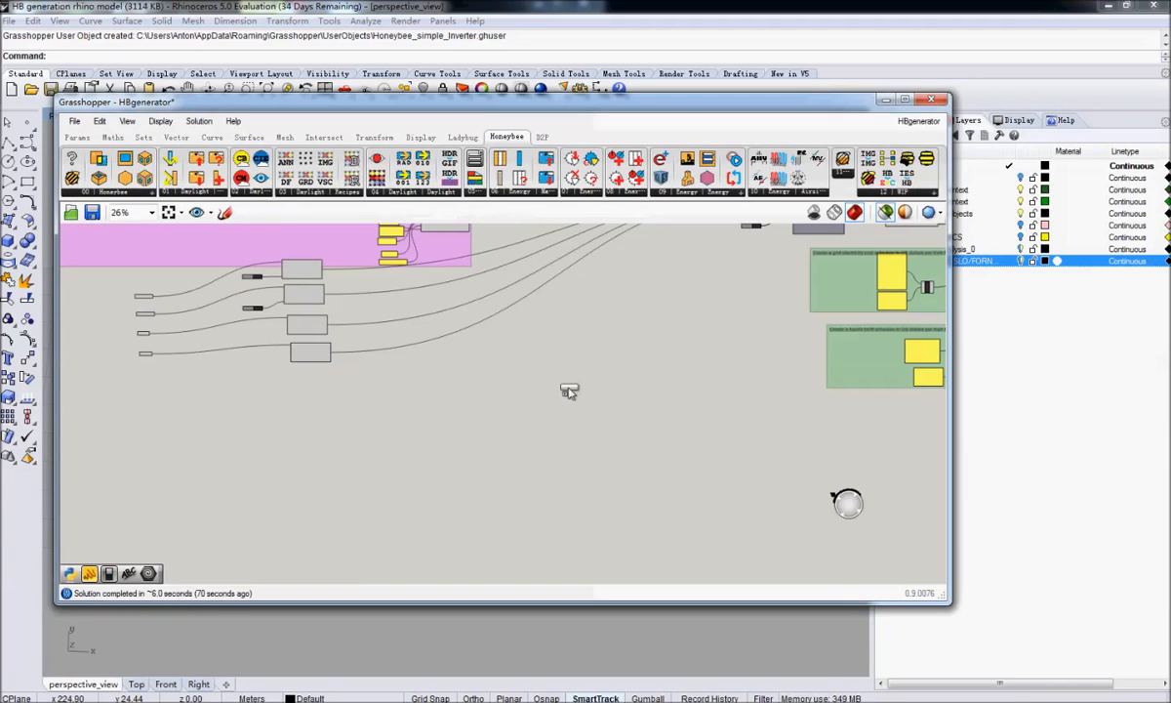
click(569, 390)
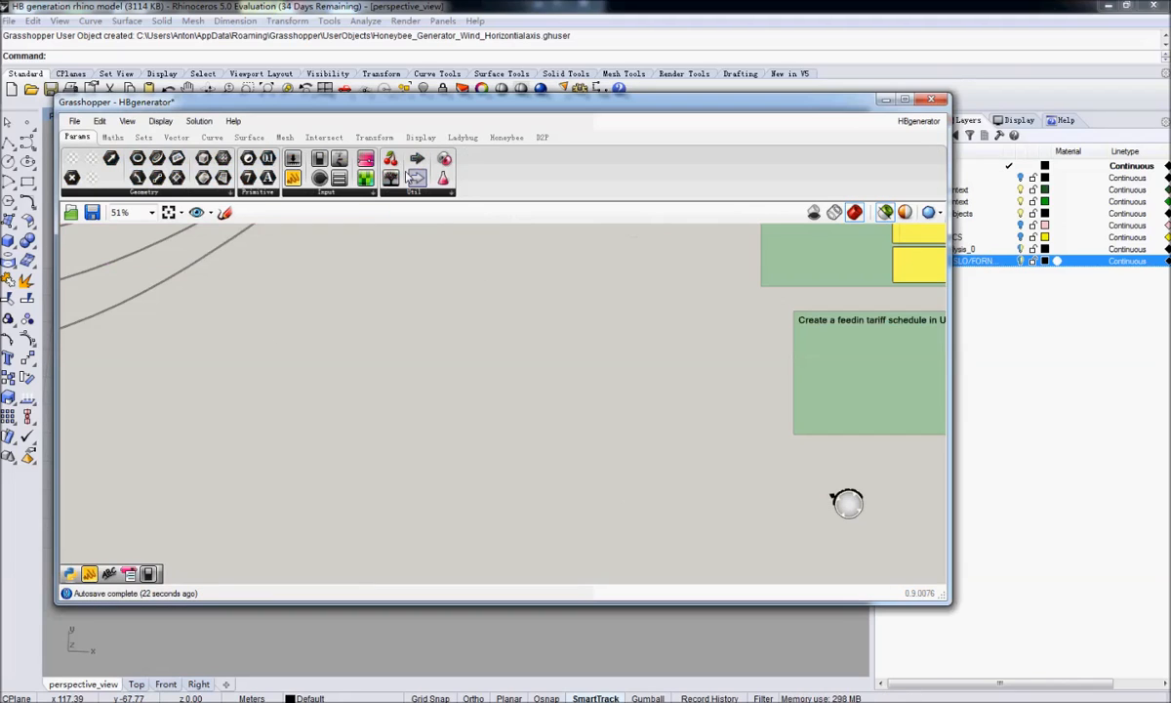
click(507, 137)
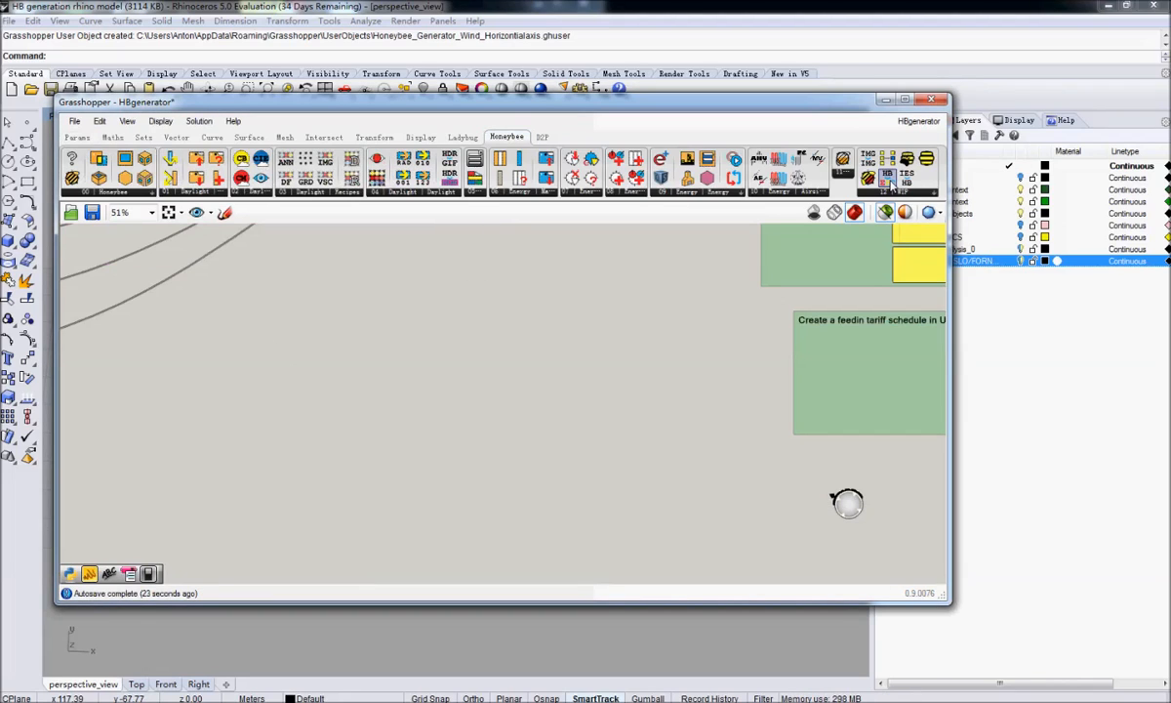
click(798, 192)
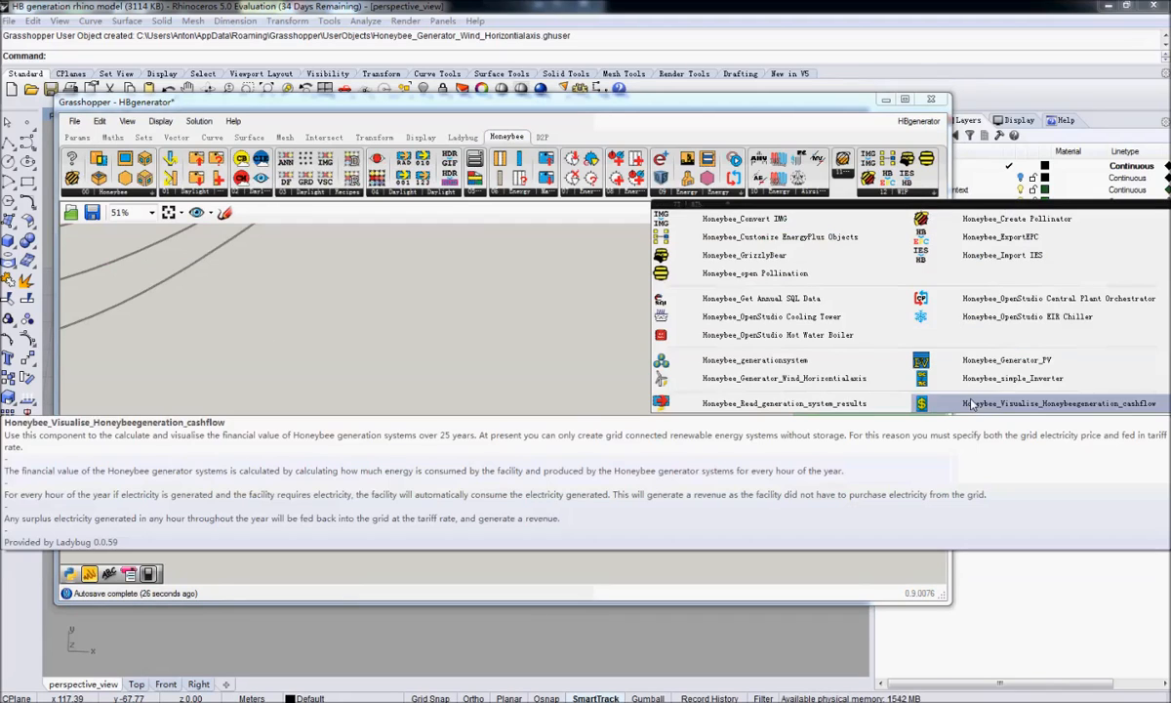
click(660, 405)
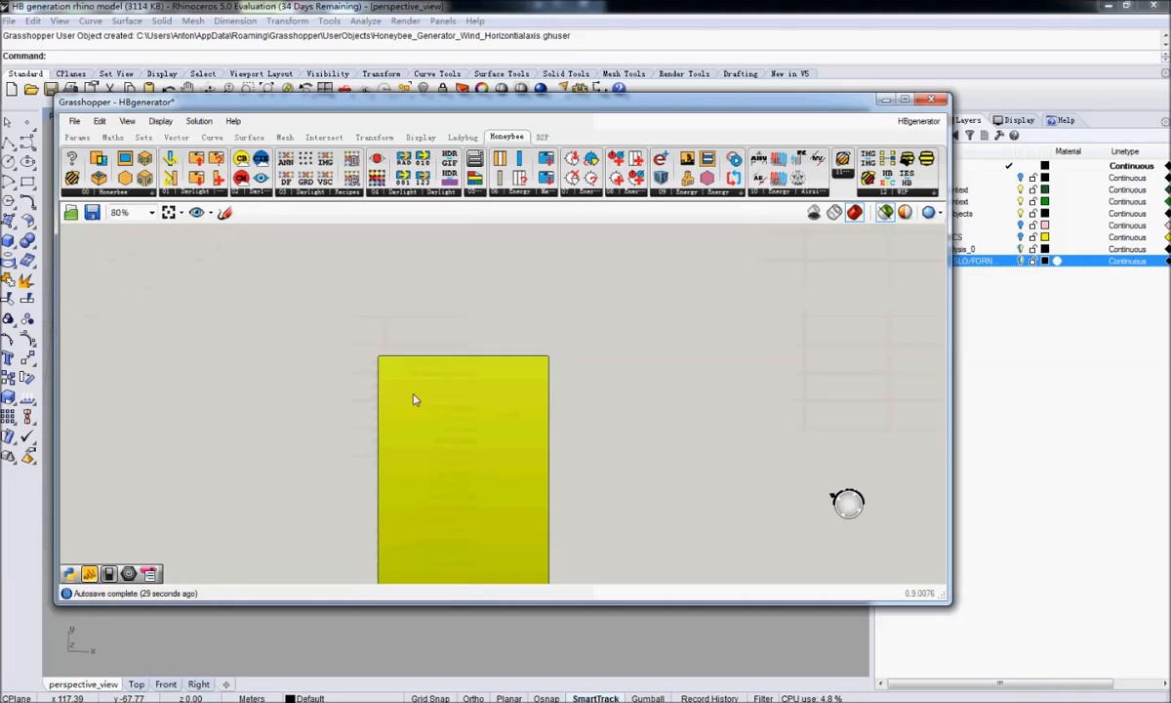
click(414, 399)
scroll(414, 399, up, 1)
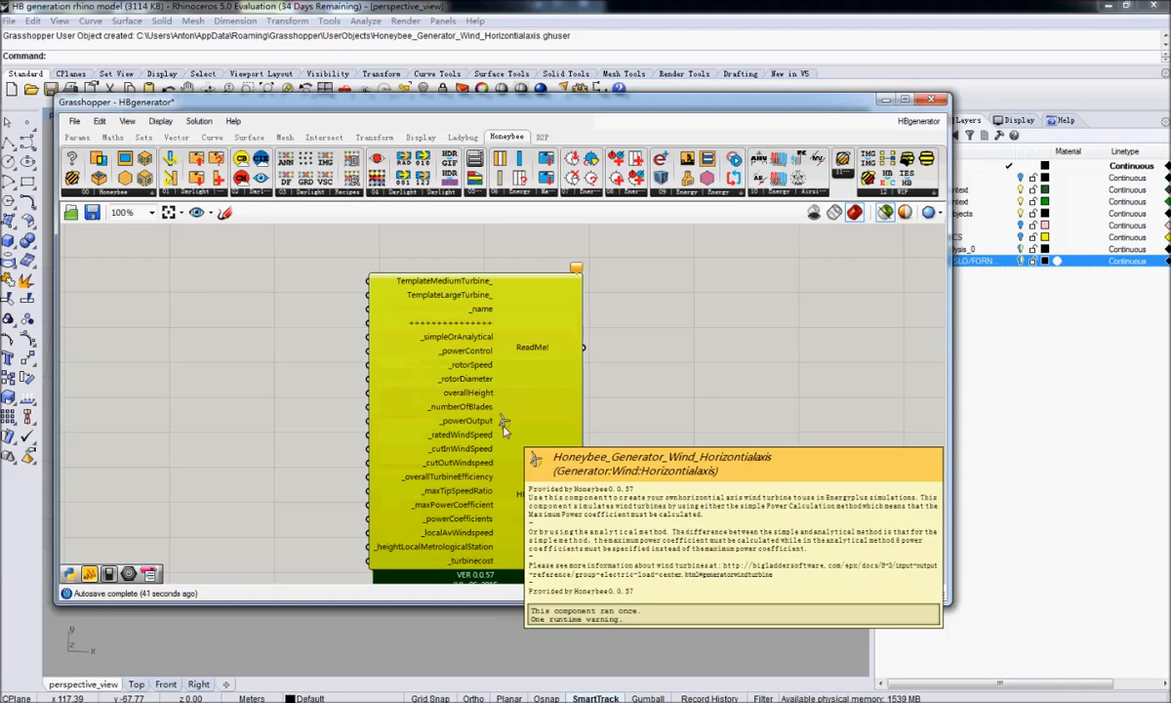
Add a Boolean toggle beside the wind turbine component and wire it into the TemplateLargeTurbine_ input
right_drag(375, 324, 392, 410)
click(74, 136)
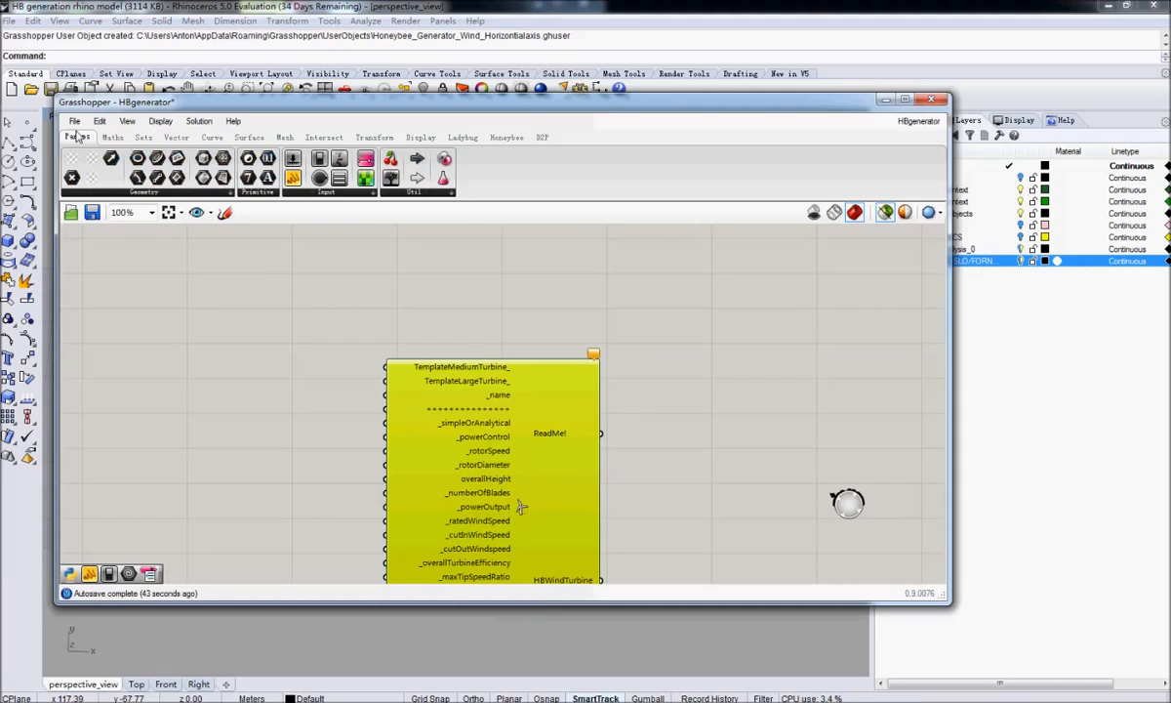
click(345, 194)
click(341, 238)
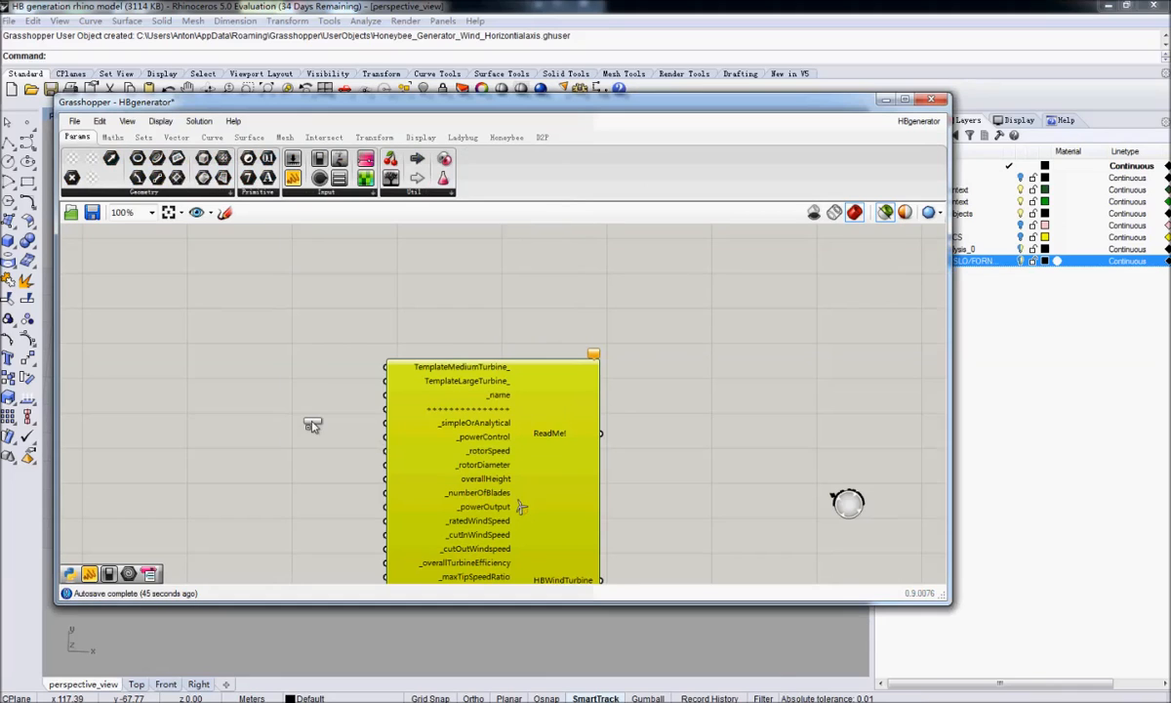
click(315, 388)
scroll(318, 388, up, 3)
drag(387, 387, 449, 377)
drag(292, 388, 215, 363)
right_drag(438, 428, 292, 417)
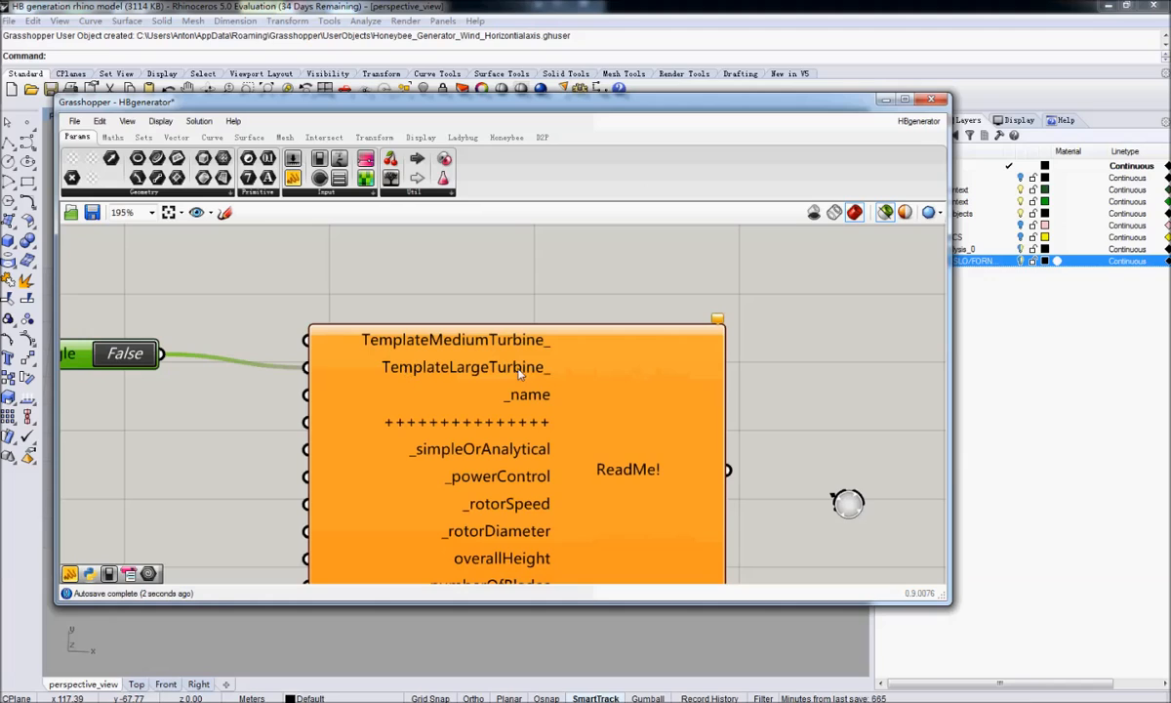
mouse_move(519, 373)
right_drag(420, 372, 535, 380)
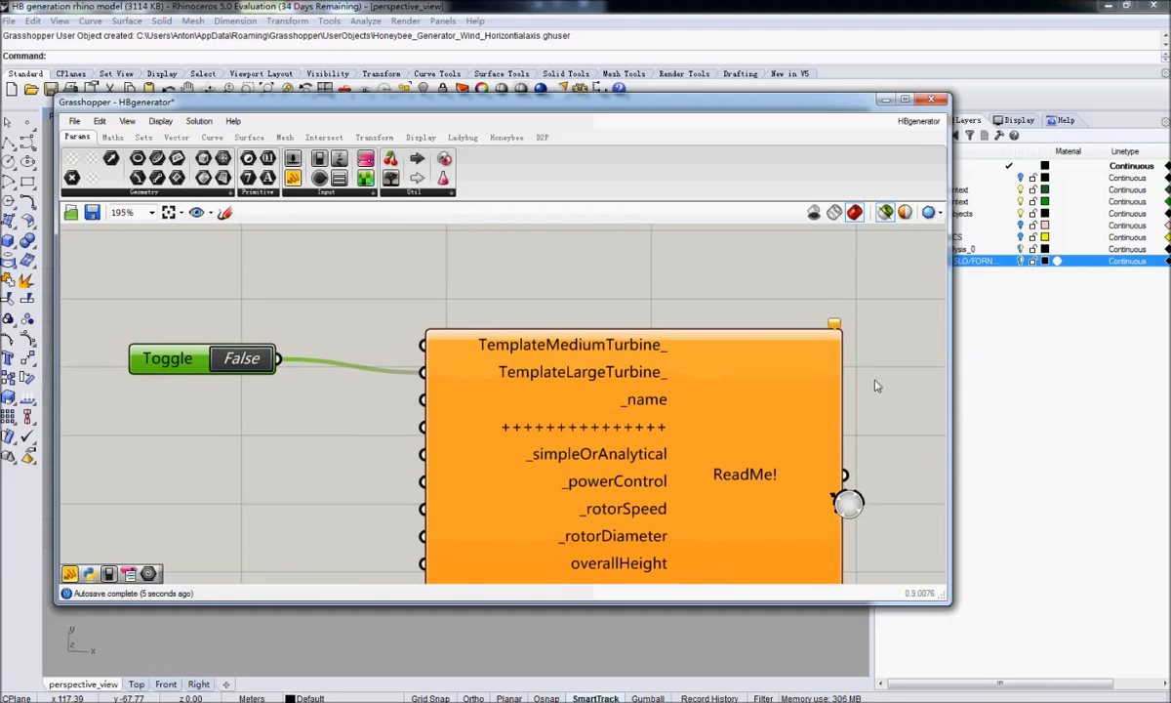
Add a panel containing Windturbine1, place it below the toggle and wire it into the turbine's _name input
mouse_move(834, 325)
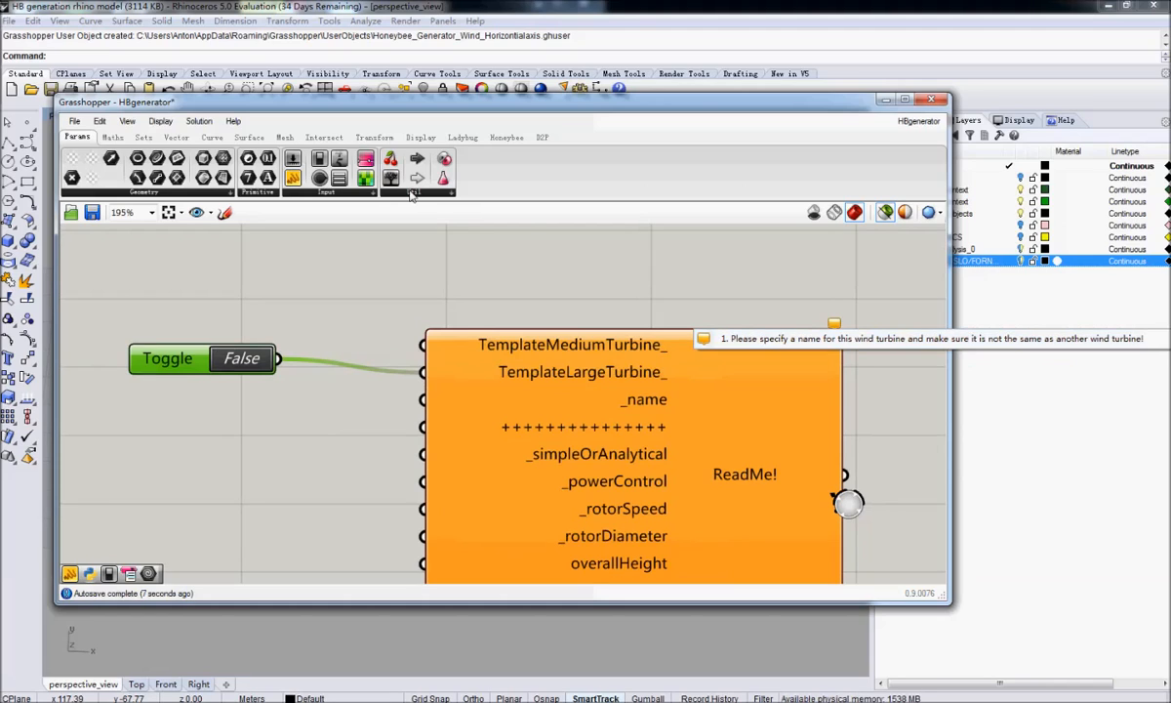
drag(293, 181, 292, 429)
double_click(293, 429)
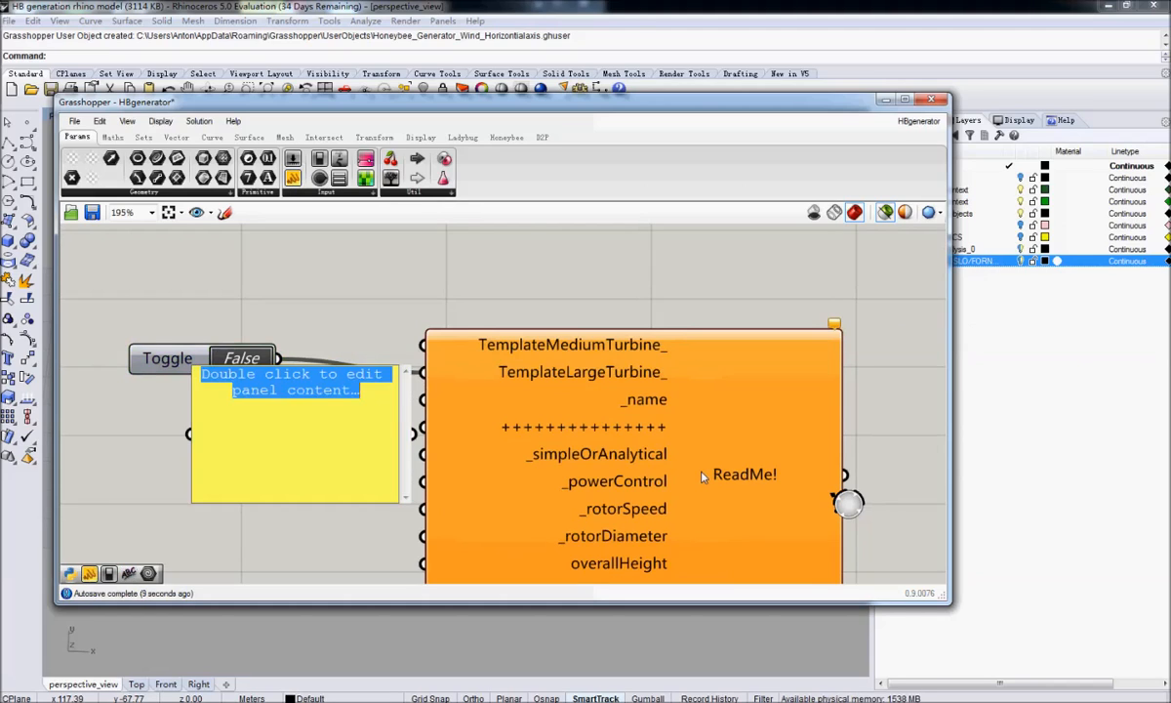
text(Windturb)
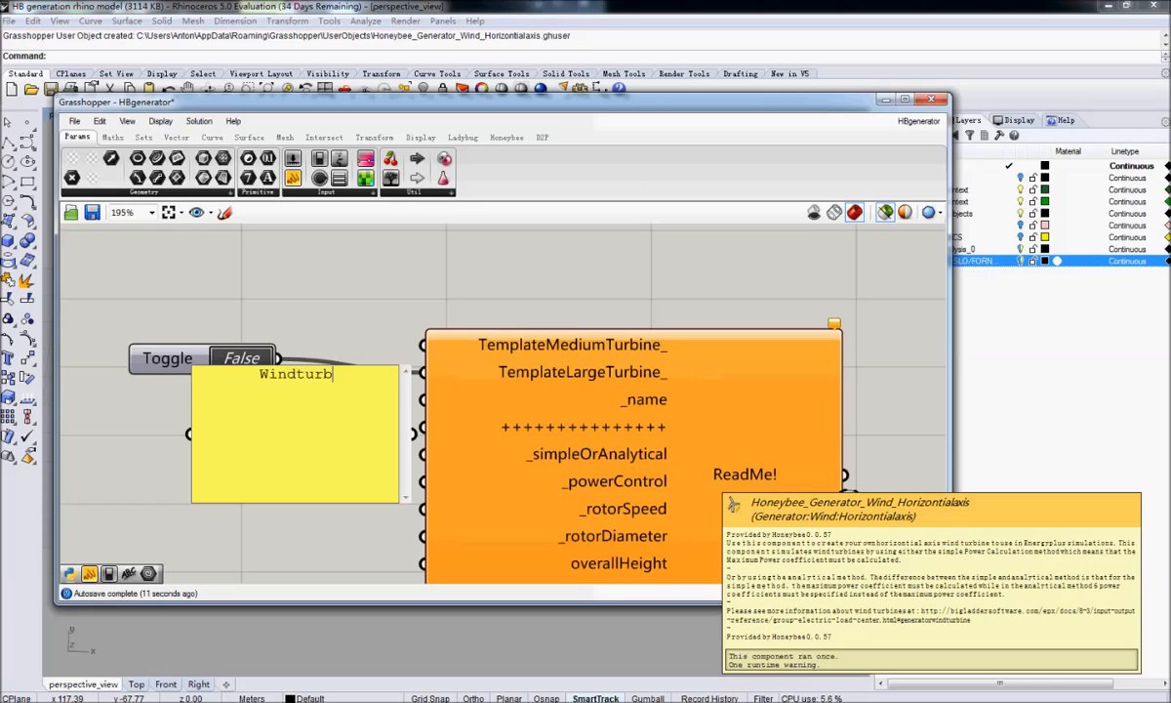
text(ine1)
click(376, 342)
drag(319, 442, 205, 470)
drag(299, 461, 422, 399)
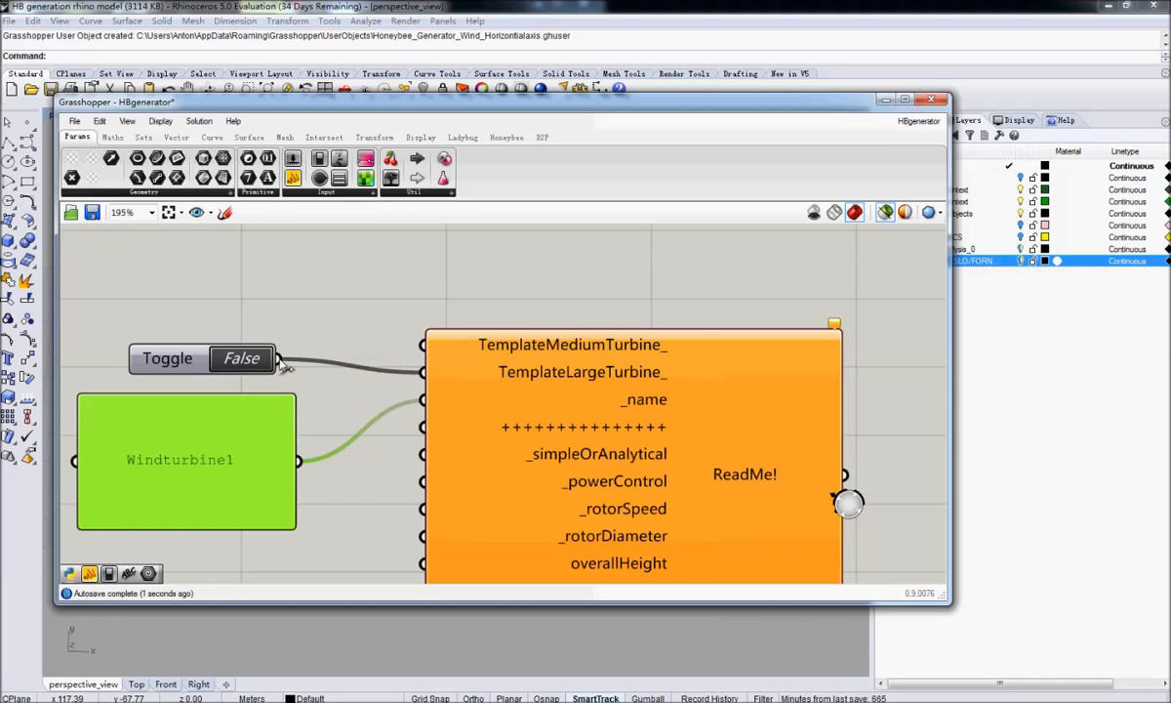
Set the toggle to True and wire an enlarged panel to the turbine's ReadMe! output to list its parameters
click(242, 359)
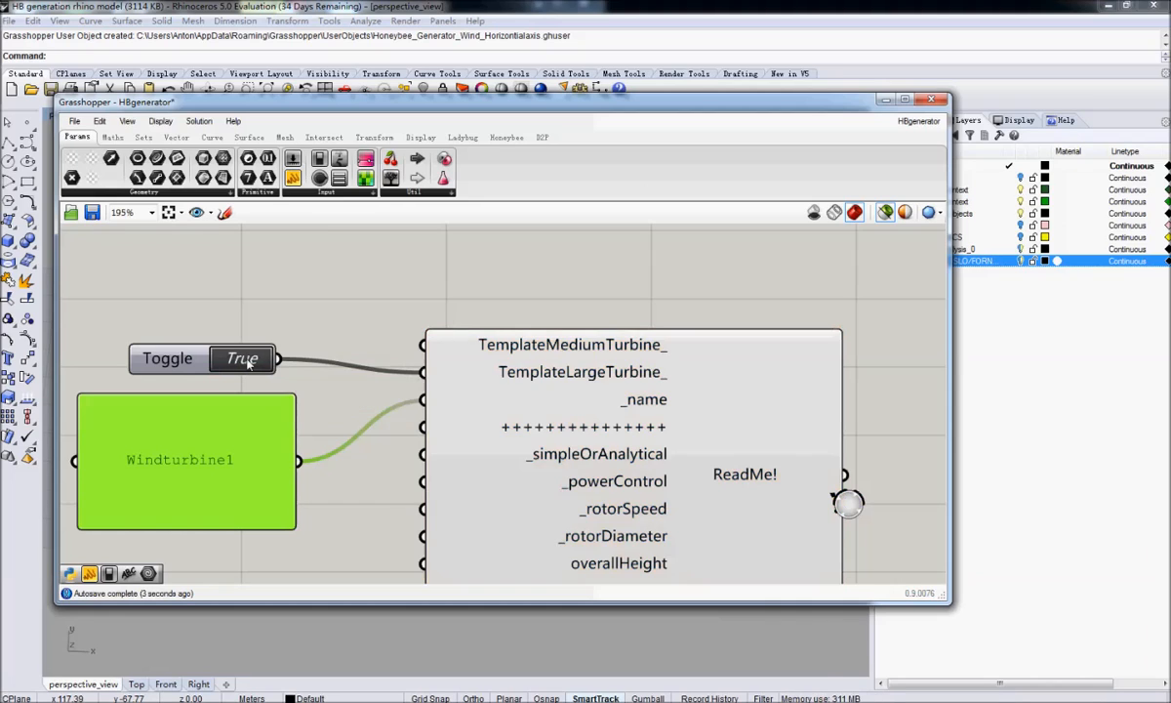
scroll(505, 311, down, 5)
right_drag(506, 311, 494, 363)
drag(290, 178, 520, 355)
right_drag(505, 361, 436, 370)
mouse_move(401, 365)
mouse_down()
mouse_move(439, 367)
mouse_move(400, 366)
mouse_move(418, 363)
mouse_up()
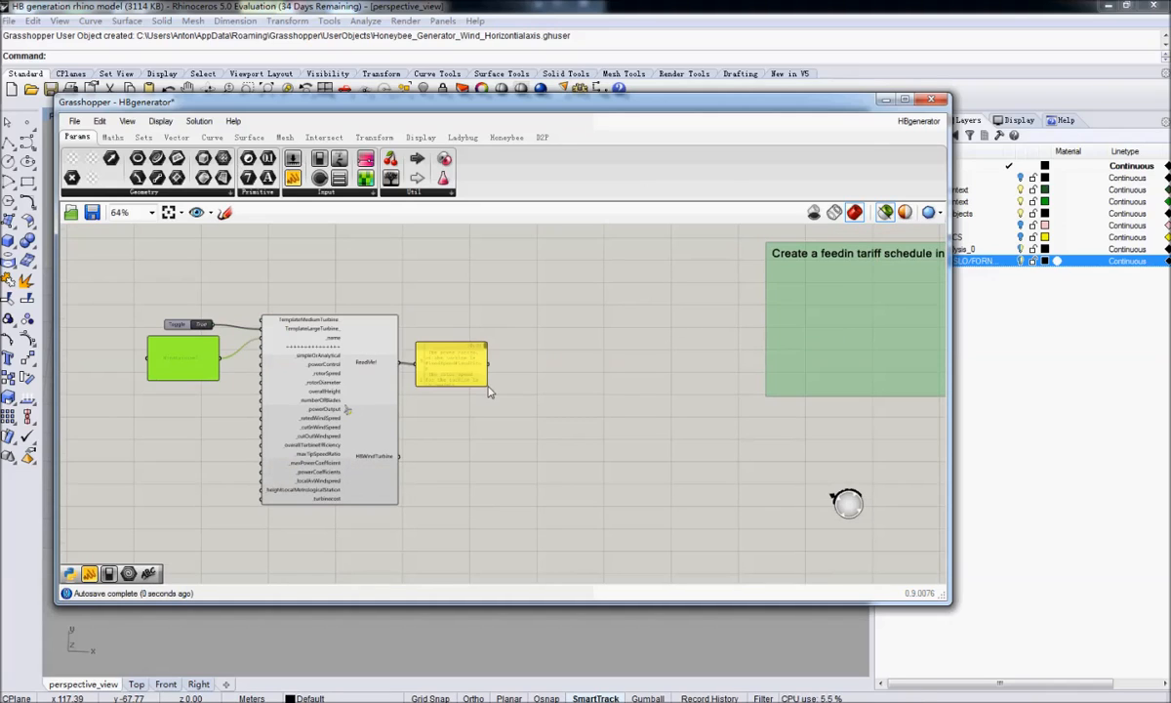
drag(488, 384, 670, 513)
drag(542, 460, 541, 321)
scroll(540, 317, up, 2)
right_drag(540, 317, 536, 446)
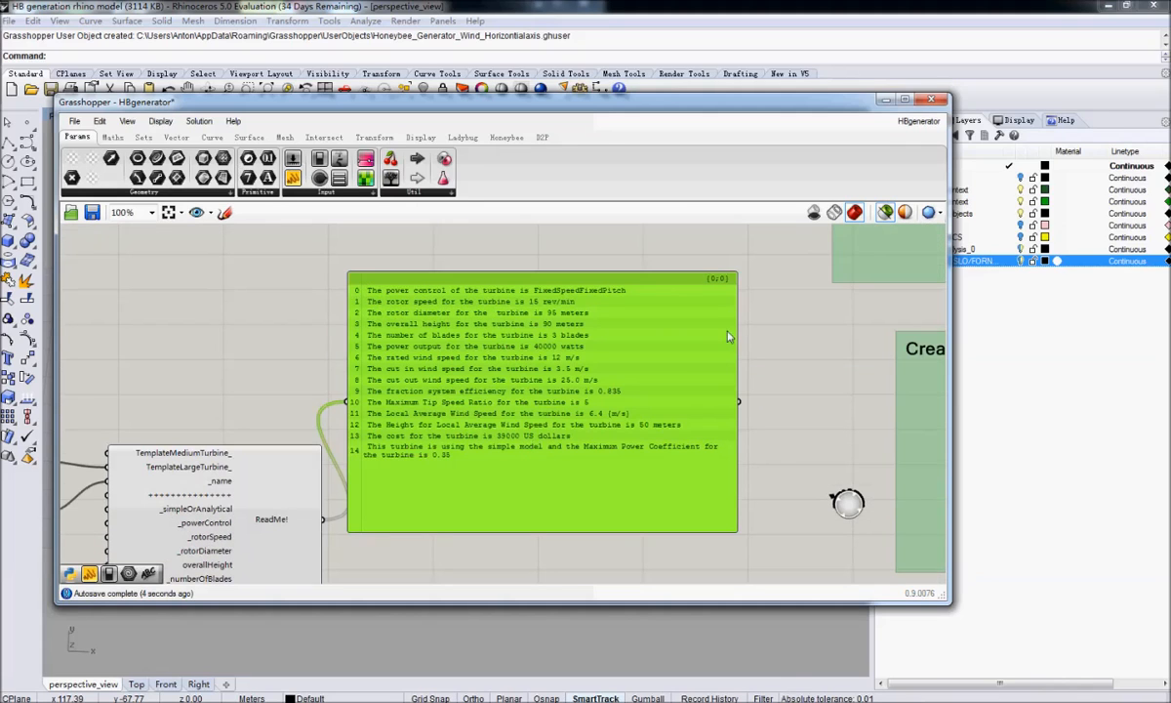
Rewire the toggle to the TemplateMediumTurbine_ input and disconnect it from TemplateLargeTurbine_
right_drag(474, 510, 685, 398)
right_drag(375, 407, 444, 389)
drag(356, 328, 393, 329)
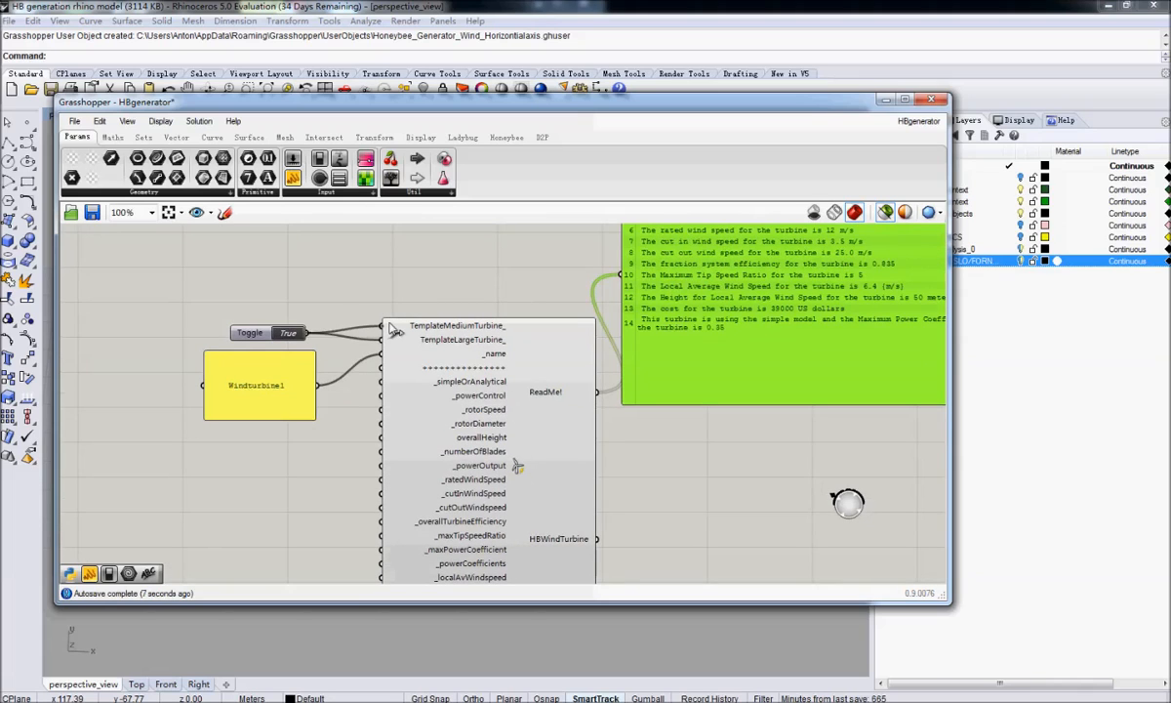
right_click(476, 339)
mouse_move(622, 391)
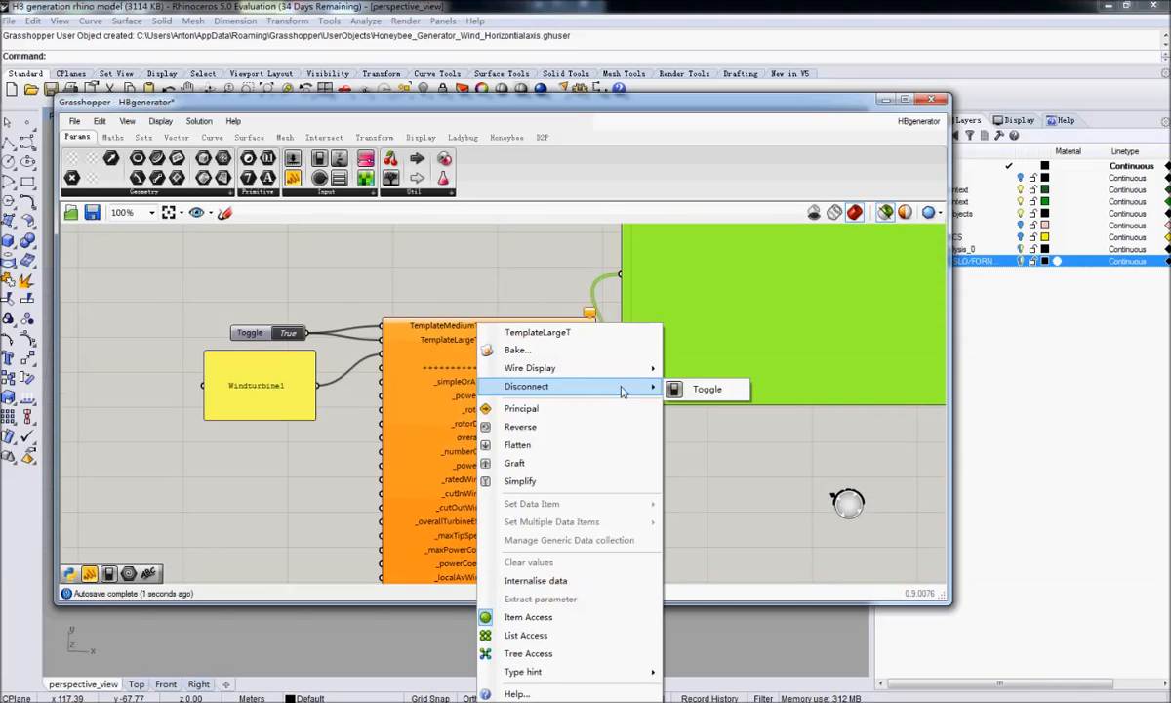
click(683, 459)
right_drag(376, 480, 242, 500)
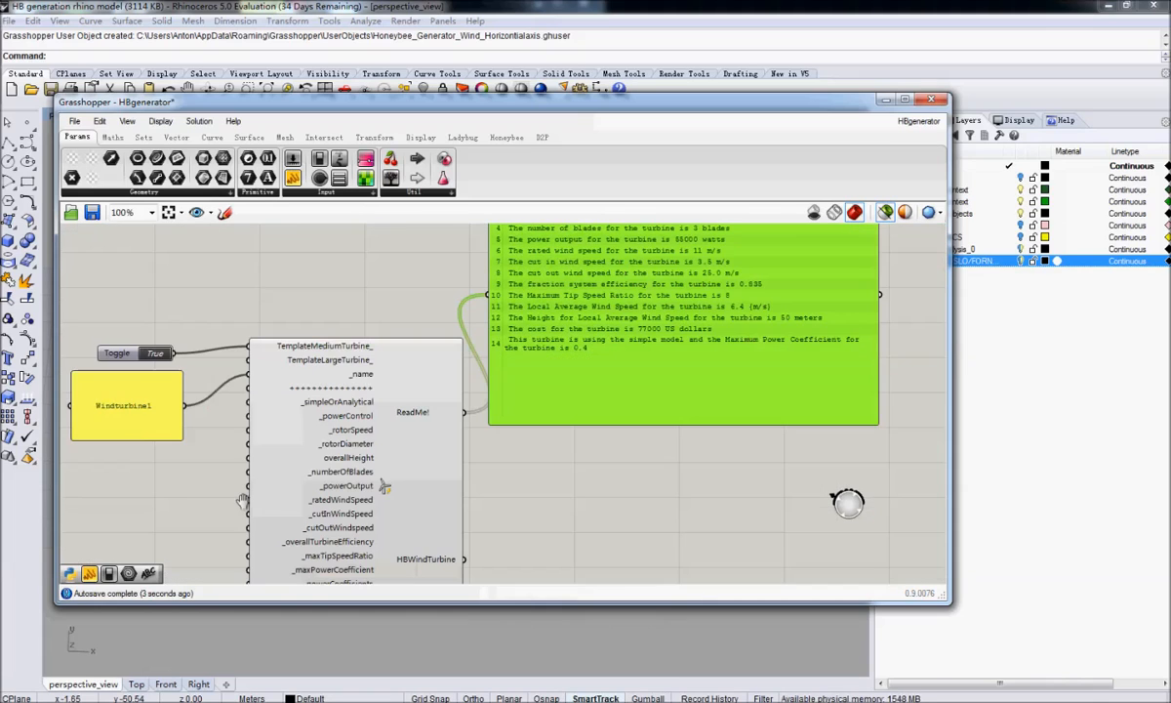
Reposition the ReadMe! panel, then add a shrunken panel below the name panel wired into the _turbinecost input
scroll(594, 248, down, 2)
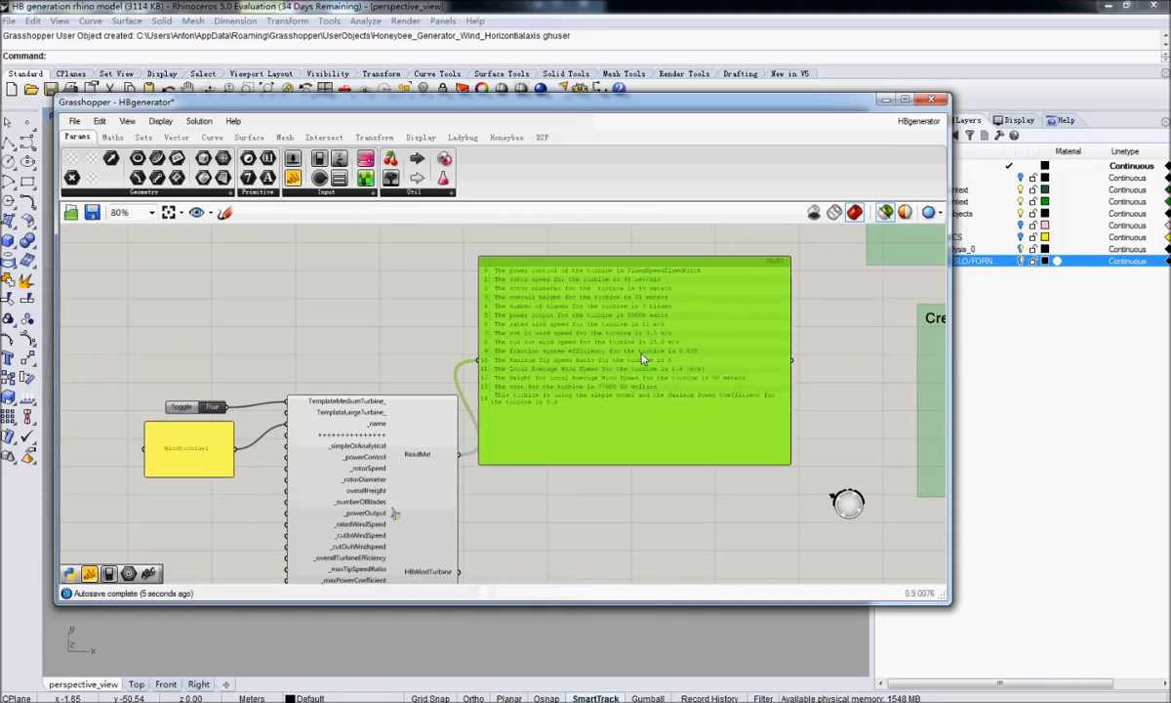
drag(642, 358, 660, 418)
right_drag(657, 437, 746, 300)
drag(292, 177, 324, 373)
right_drag(392, 370, 344, 414)
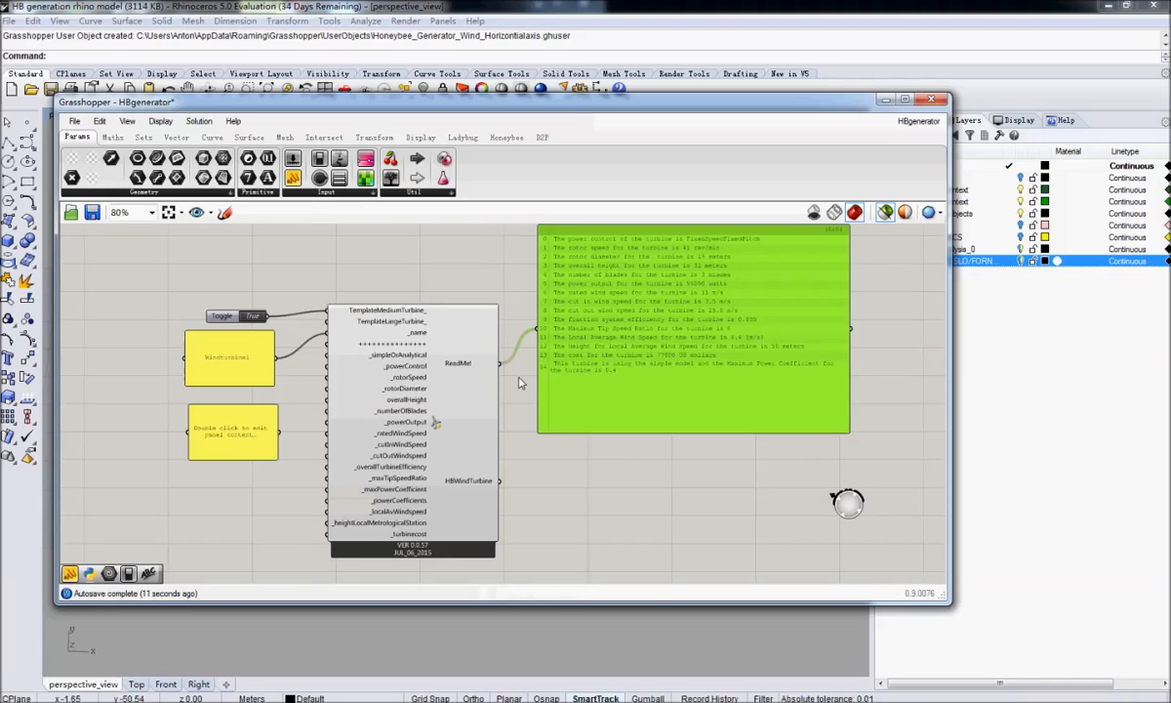
drag(277, 455, 328, 534)
drag(234, 435, 232, 520)
mouse_move(495, 302)
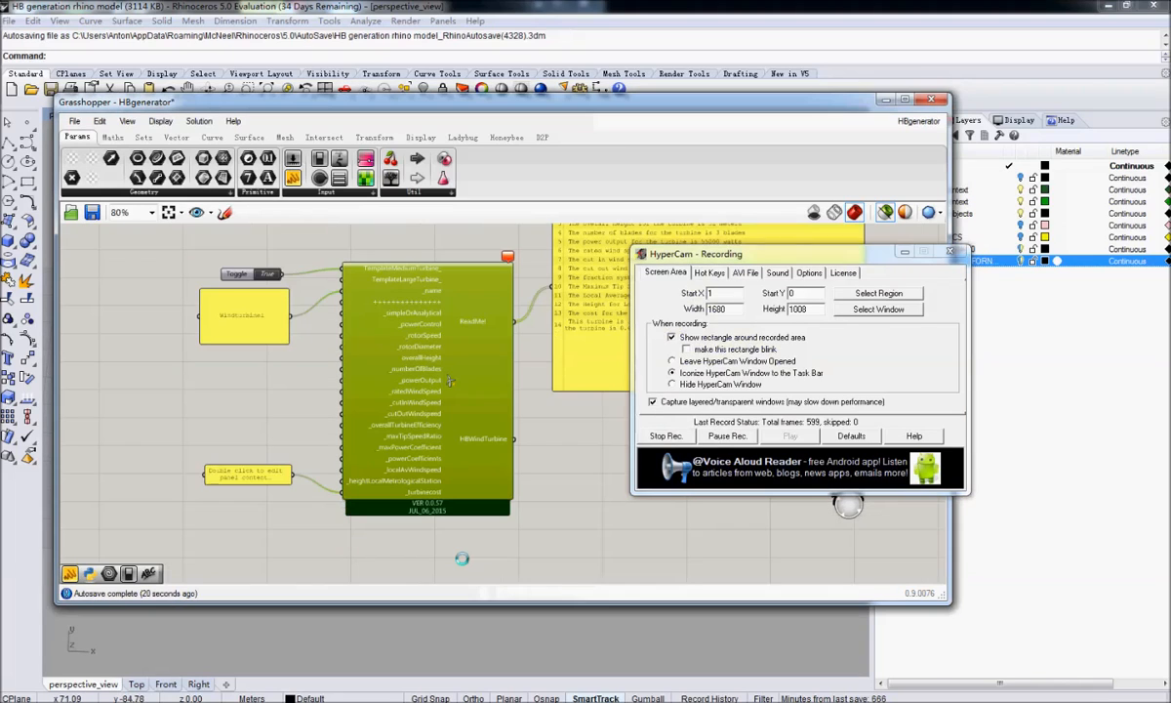
Set the turbine cost panel's content to 90000 and align it beside the _turbinecost input
double_click(263, 474)
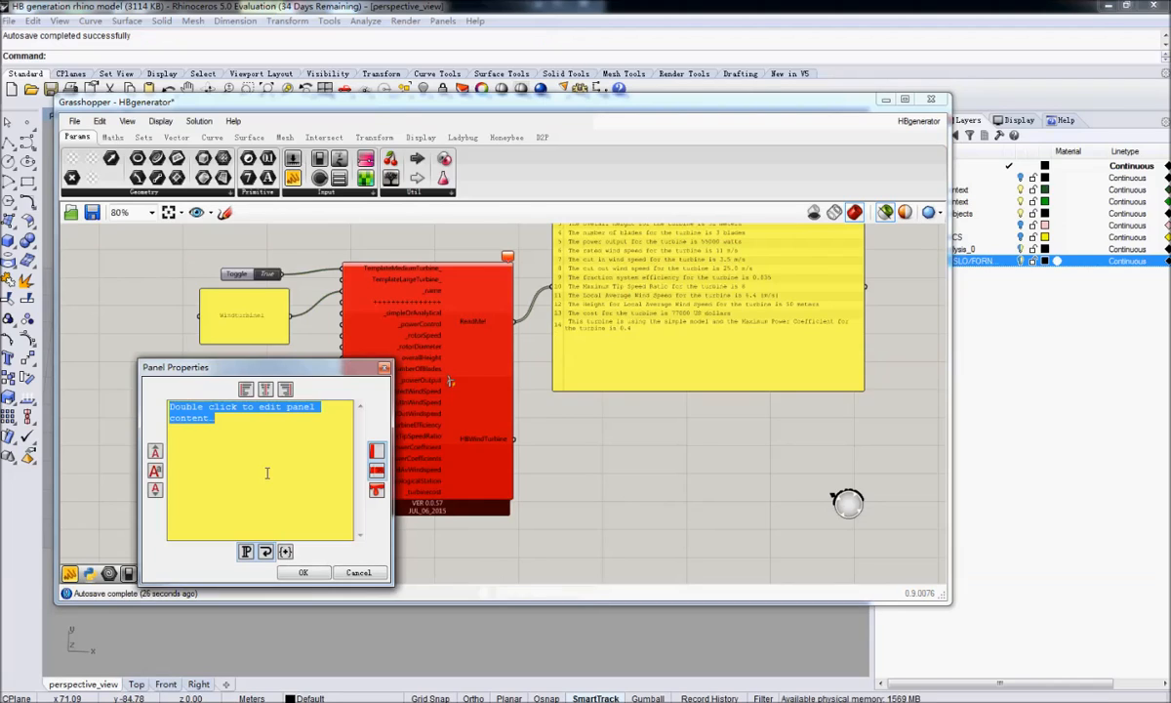
key(BackSpace)
text(4---)
key(BackSpace)
key(BackSpace)
key(BackSpace)
key(BackSpace)
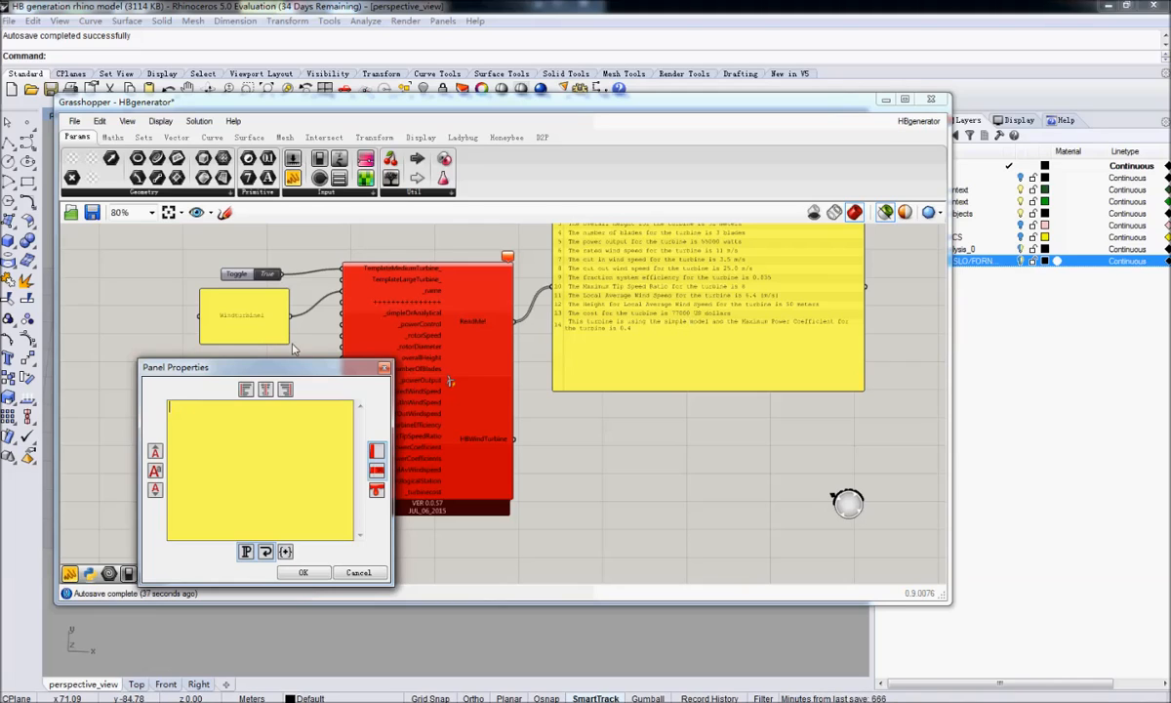
text(90000)
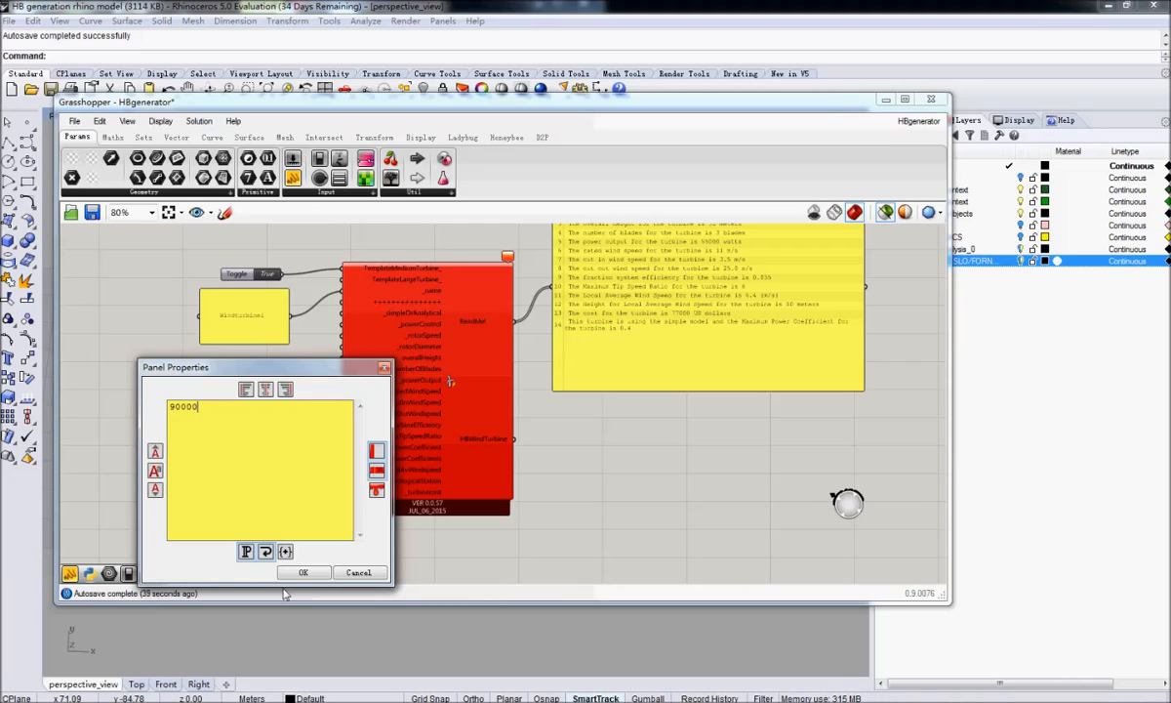
click(303, 572)
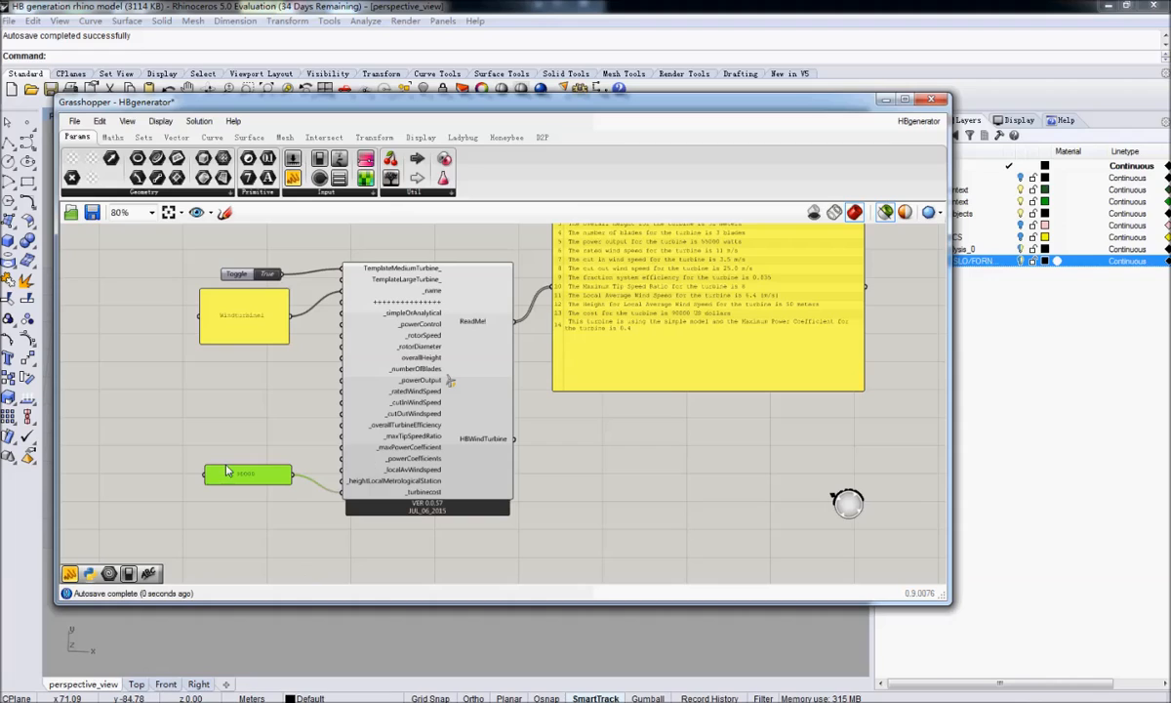
drag(257, 483, 273, 494)
Examine the turbine parameters in the ReadMe! panel, including the turbine cost, against the component's inputs
right_drag(541, 415, 517, 434)
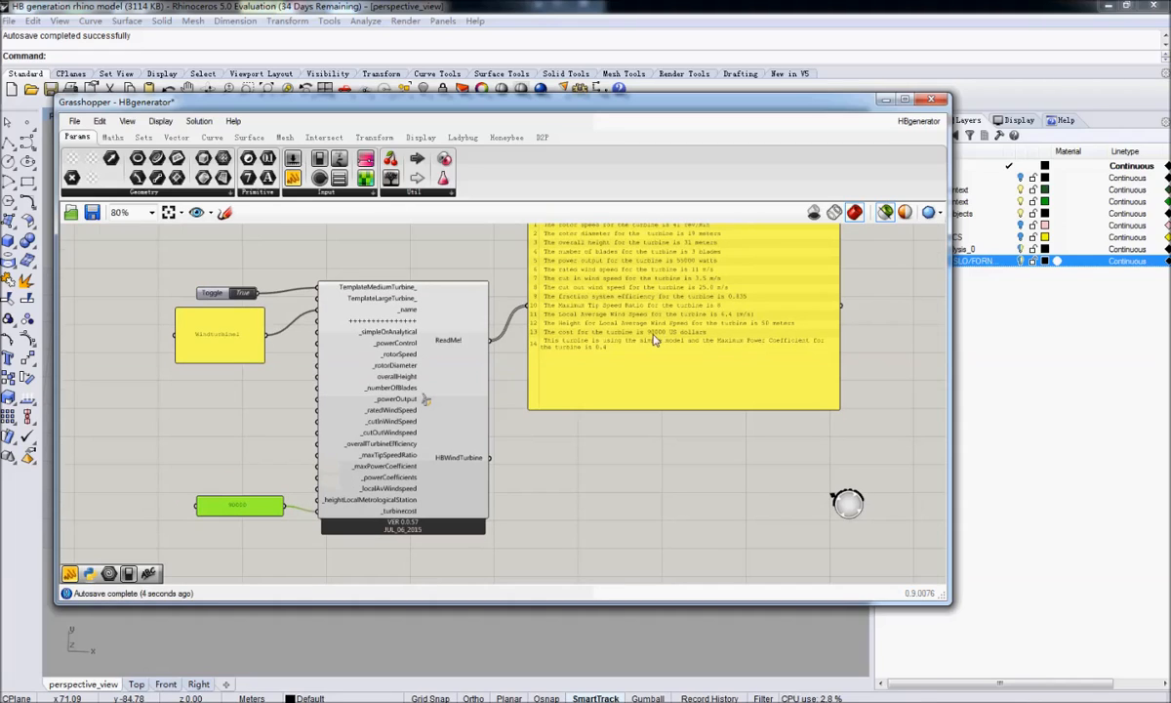
right_drag(659, 339, 666, 419)
scroll(684, 385, up, 4)
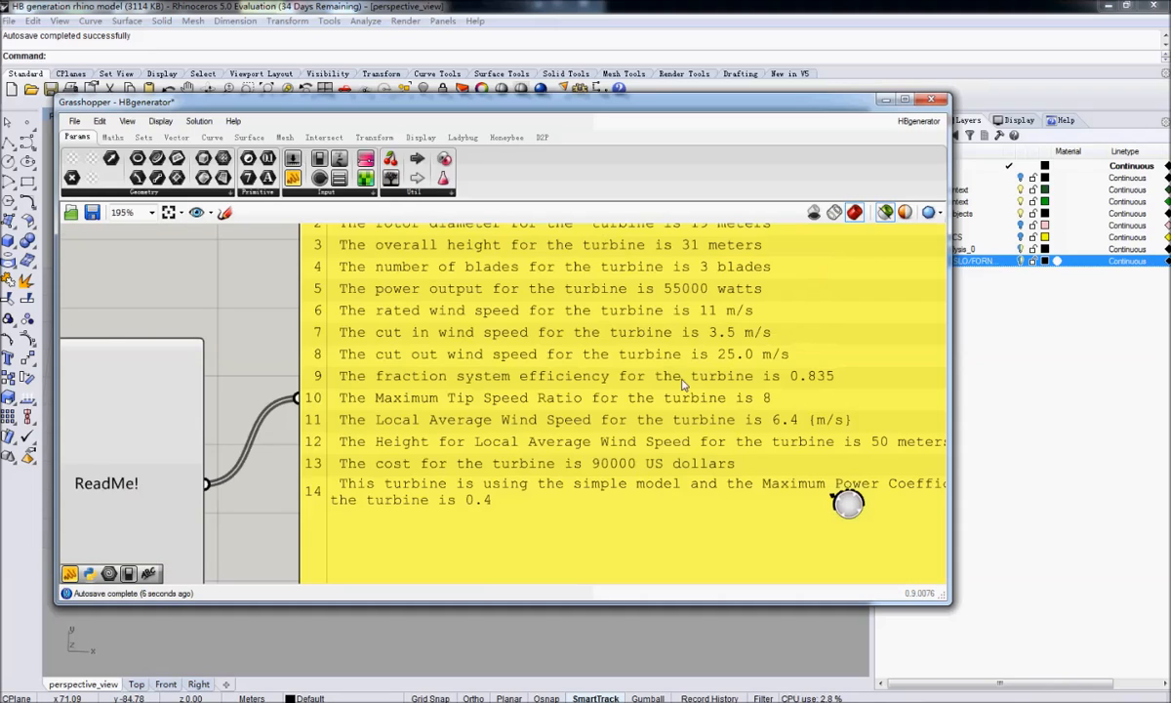
scroll(684, 384, down, 2)
right_drag(623, 382, 509, 439)
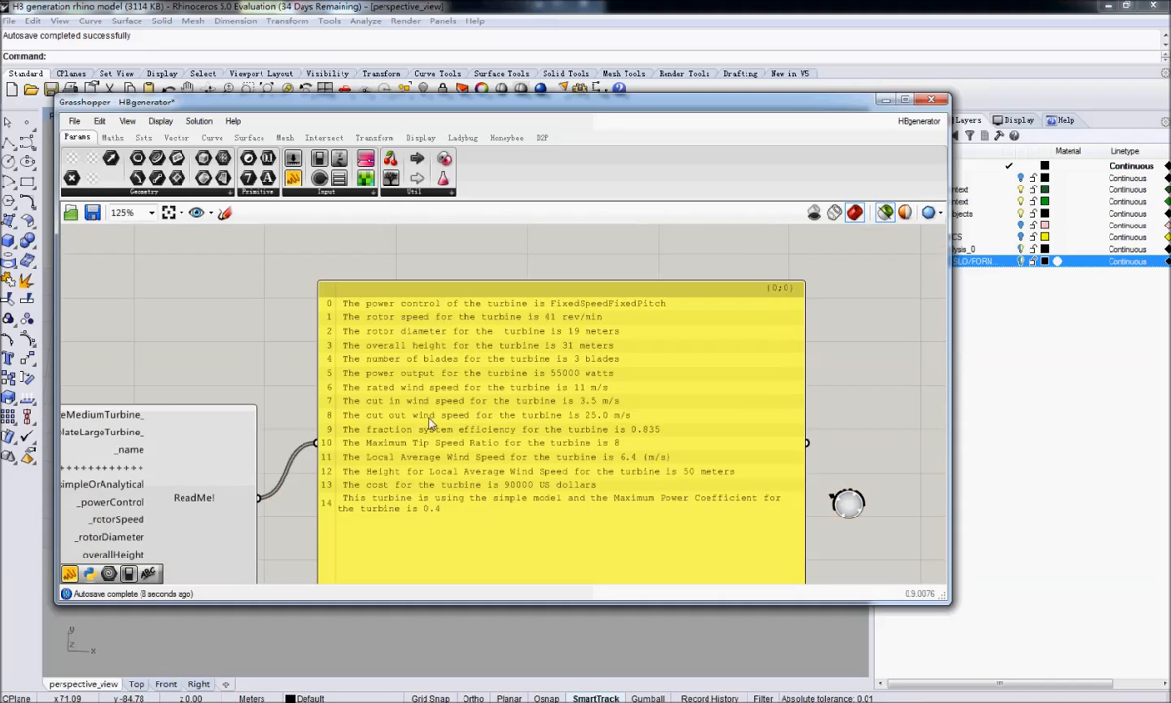
scroll(363, 444, down, 1)
right_drag(363, 444, 548, 382)
right_drag(447, 382, 473, 329)
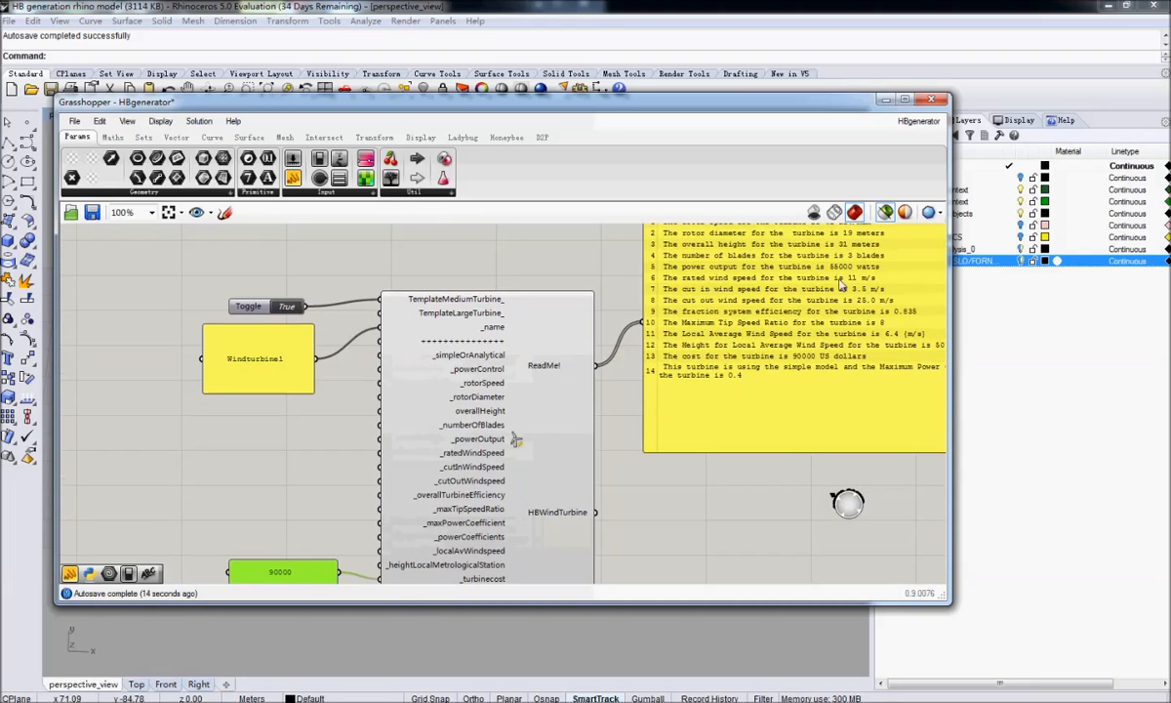
Add a panel containing 15, shrink it, wire it into the turbine's _ratedWindSpeed input and check the ReadMe! panel
drag(267, 178, 290, 470)
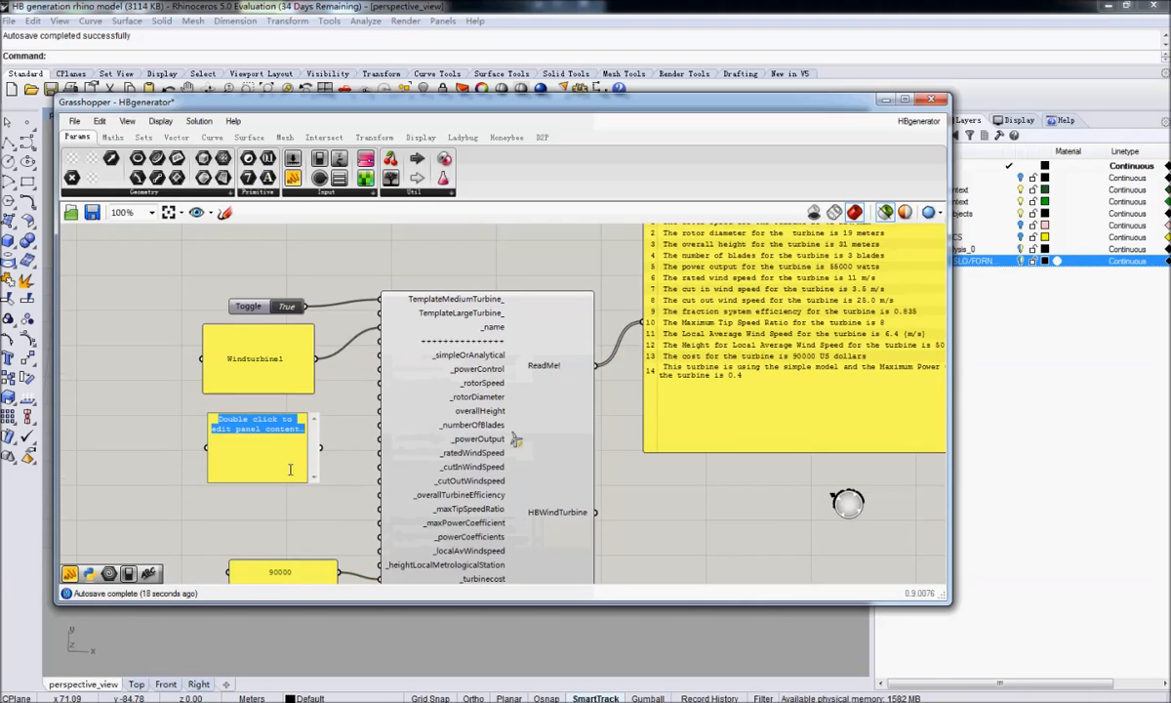
text(15)
click(242, 478)
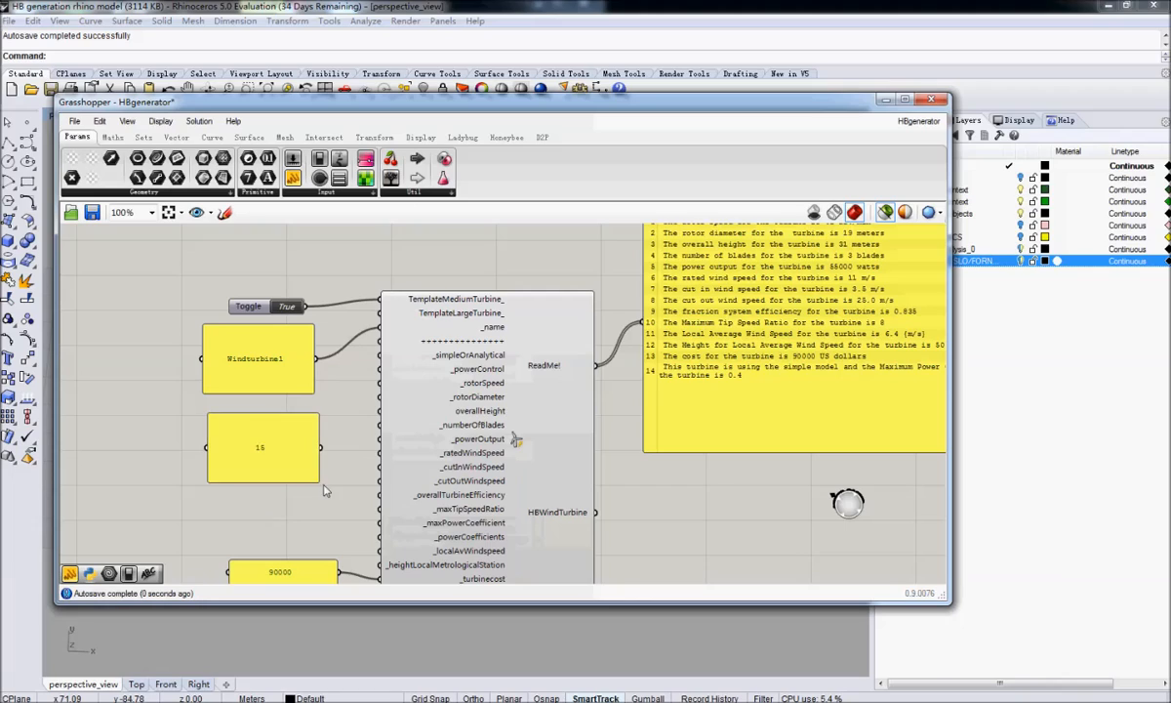
drag(315, 479, 379, 453)
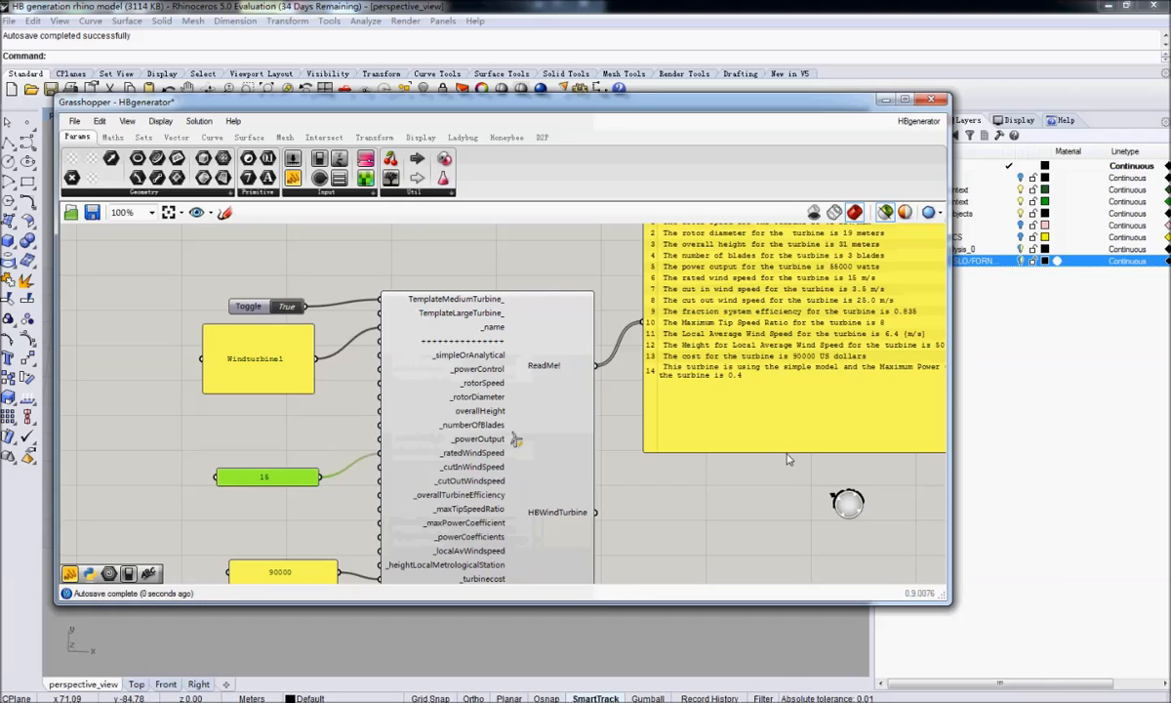
right_drag(771, 491, 610, 520)
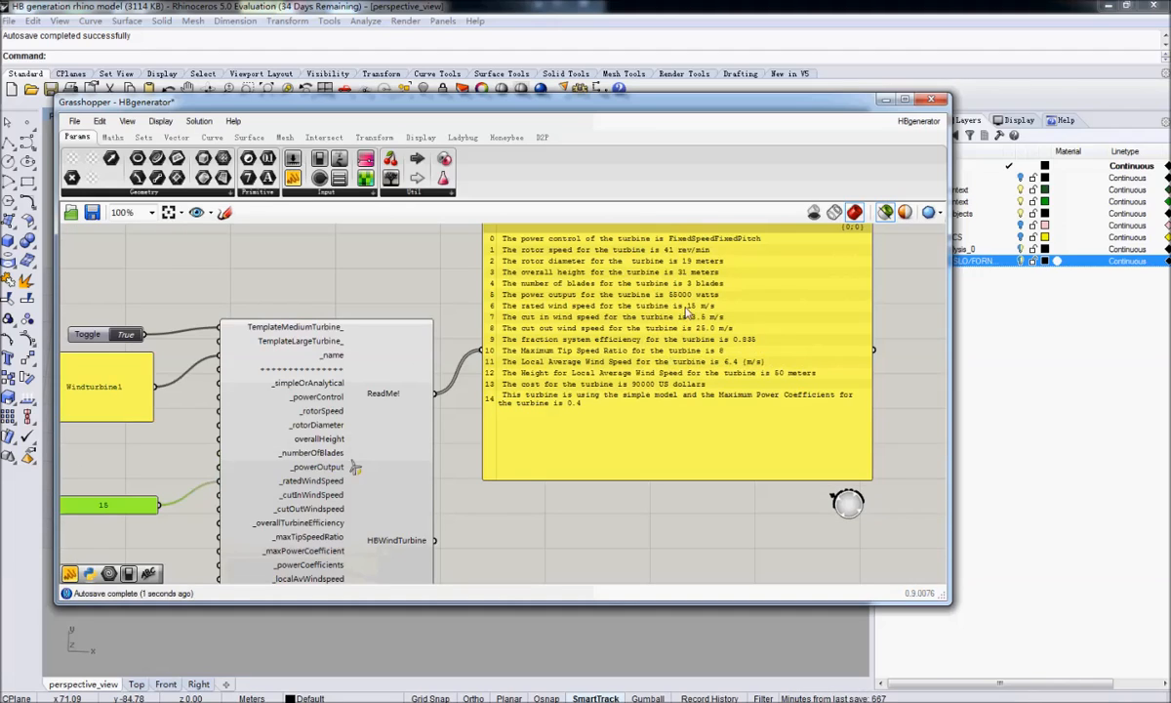
scroll(745, 322, down, 2)
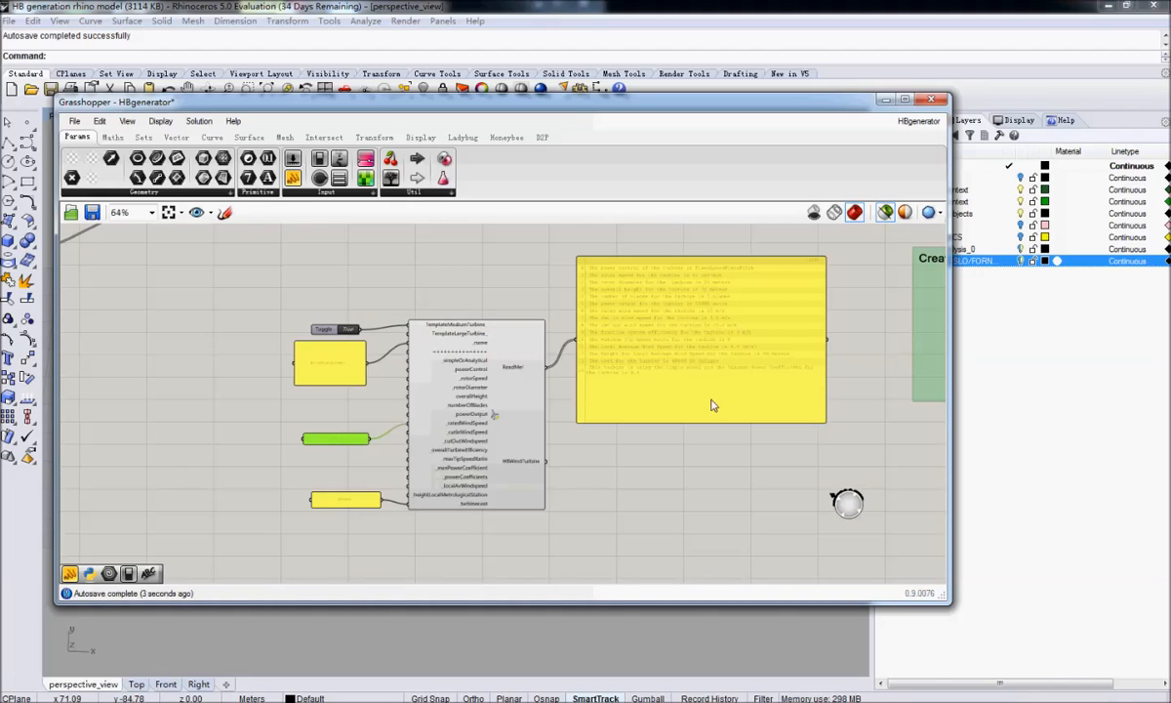
Delete the ReadMe! panel attached to the wind turbine component
right_drag(657, 317, 414, 374)
click(387, 444)
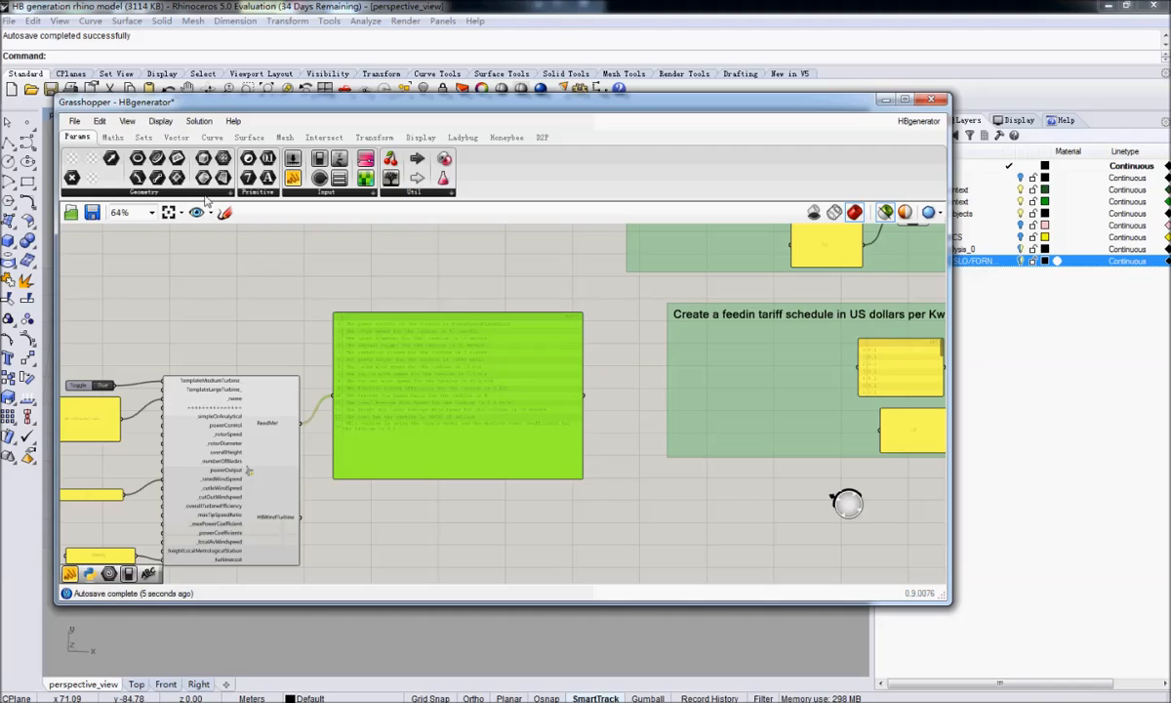
click(101, 121)
click(122, 266)
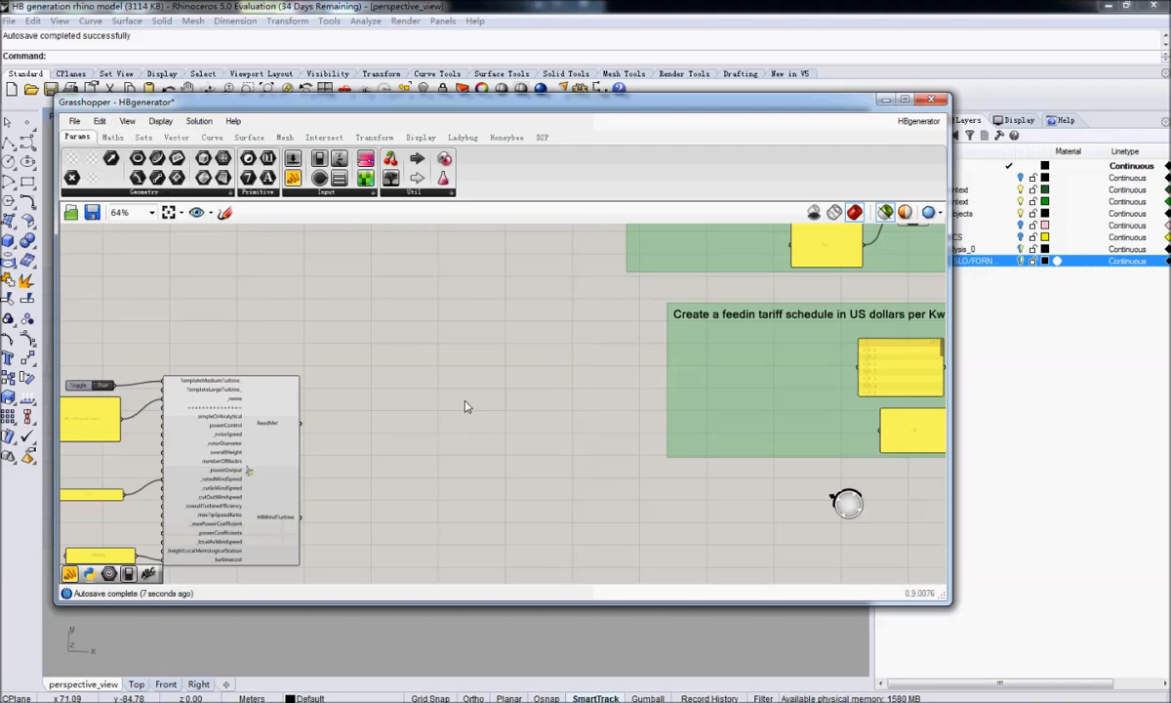
Bring up the Honeybee components and select the existing generation system component to identify which type is needed
drag(300, 516, 441, 432)
right_drag(440, 431, 703, 422)
click(506, 136)
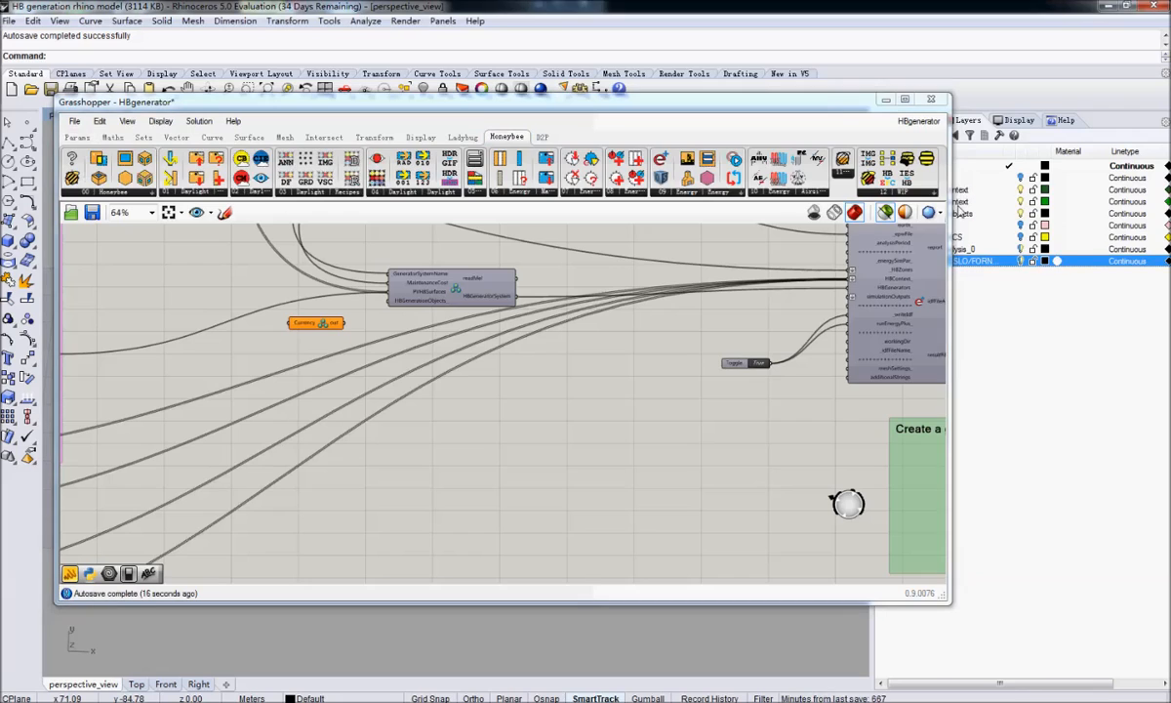
click(906, 192)
click(436, 273)
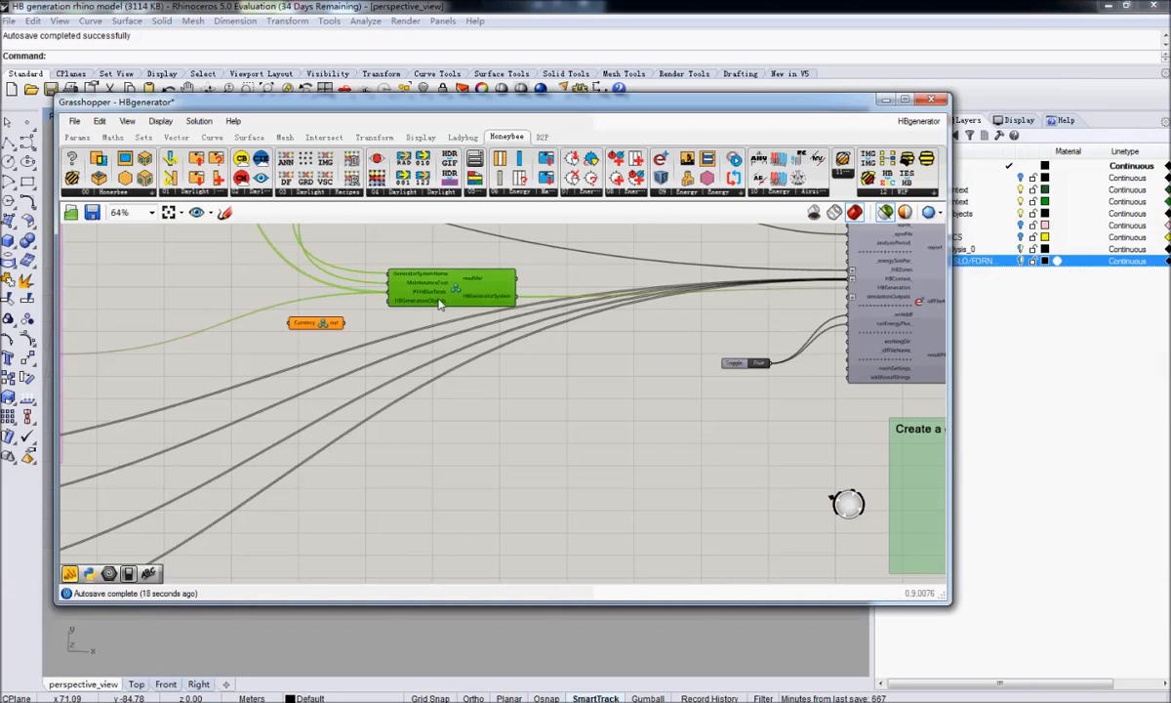
click(906, 192)
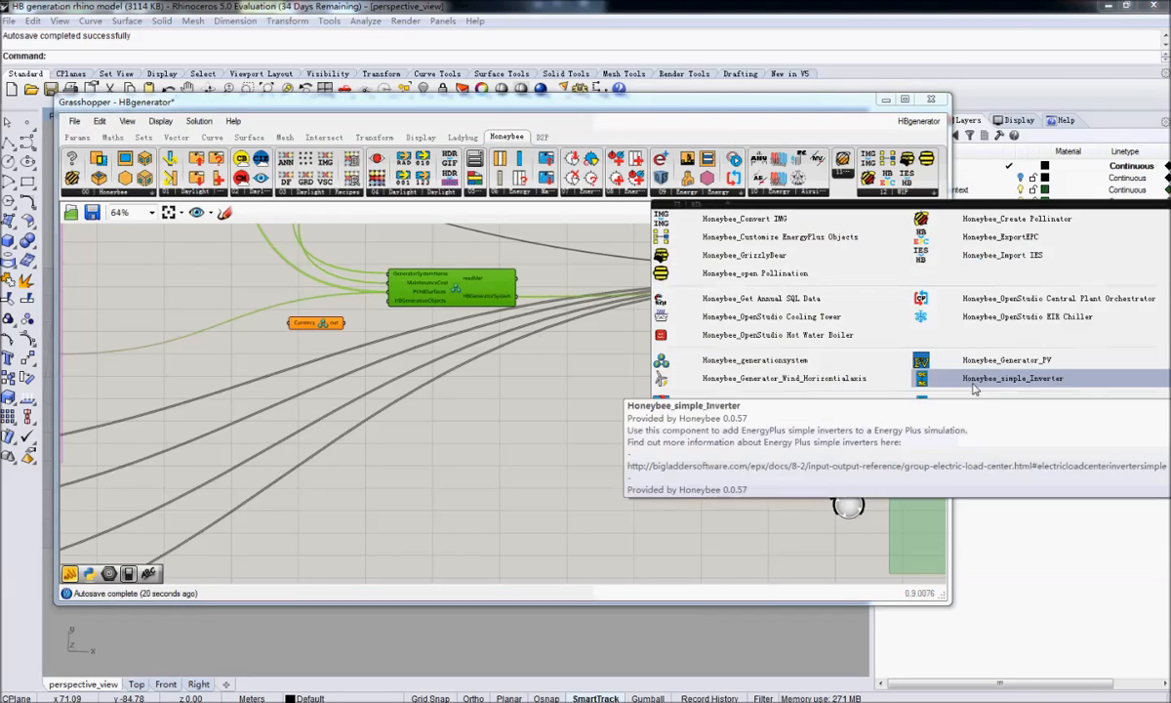
drag(1035, 361, 633, 433)
click(673, 430)
click(99, 121)
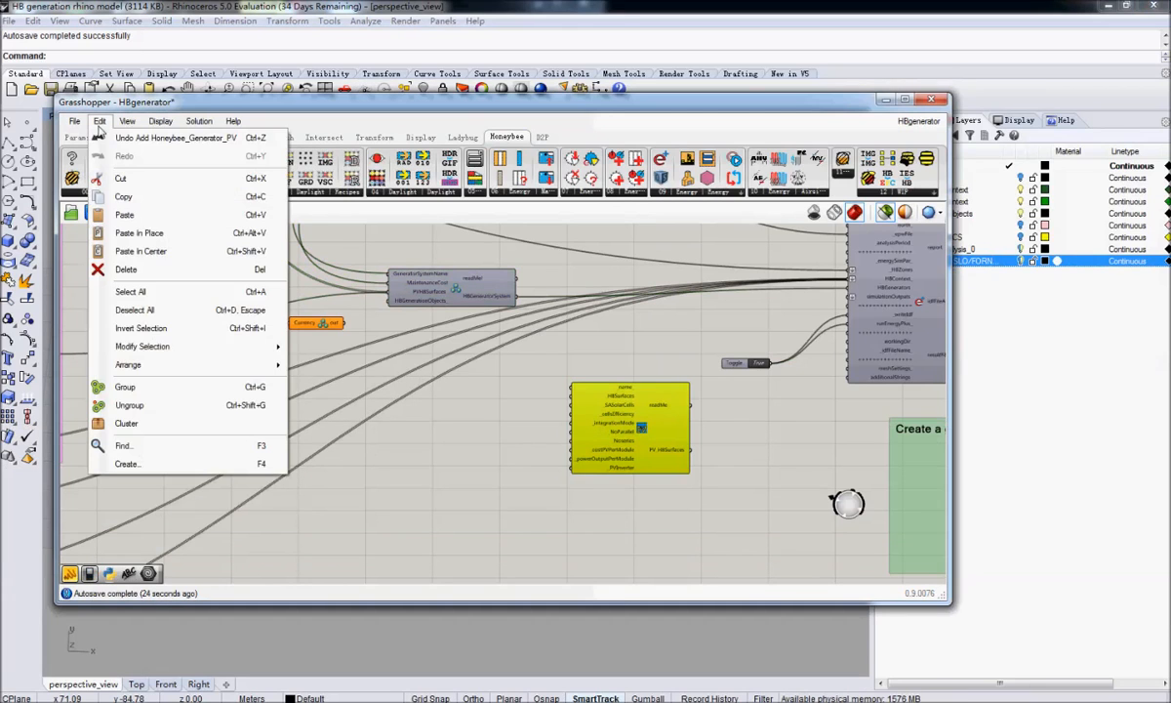
click(248, 272)
Add a Honeybee_generationsystem component above the turbine and wire the turbine's HBWindTurbine output into its HBGenerationObjects input
click(905, 192)
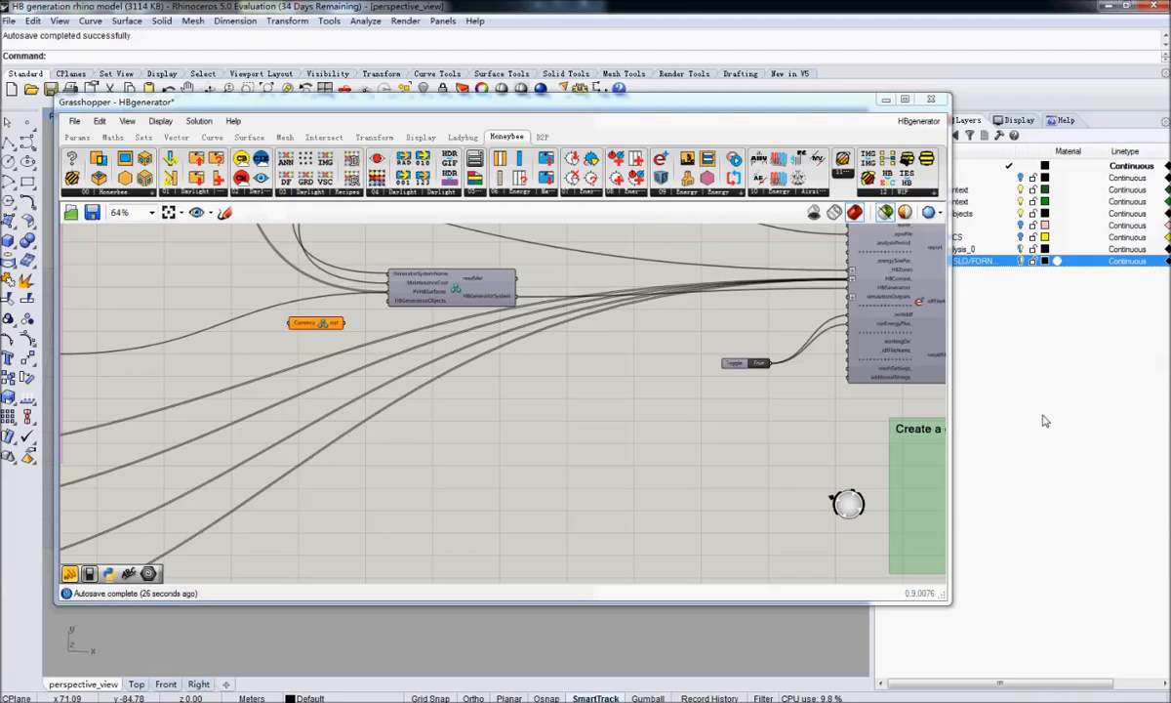
click(906, 192)
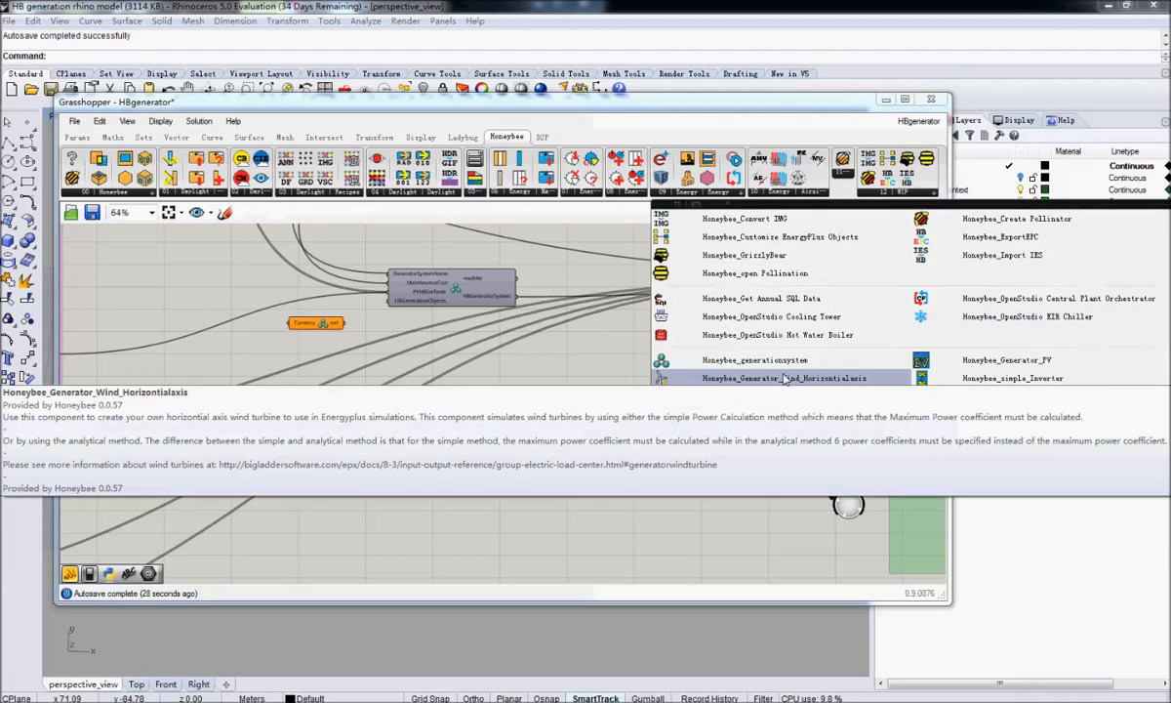
drag(784, 361, 657, 501)
right_drag(658, 520, 530, 264)
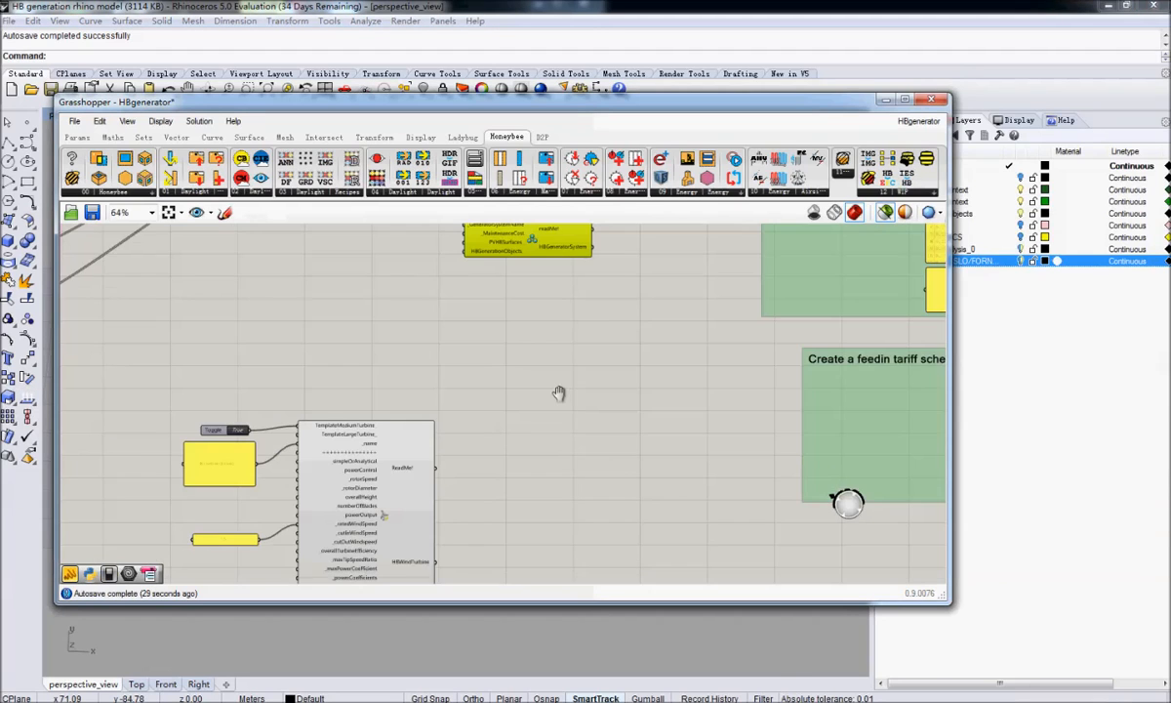
right_drag(559, 394, 545, 364)
click(426, 536)
drag(425, 538, 449, 279)
right_drag(418, 242, 531, 367)
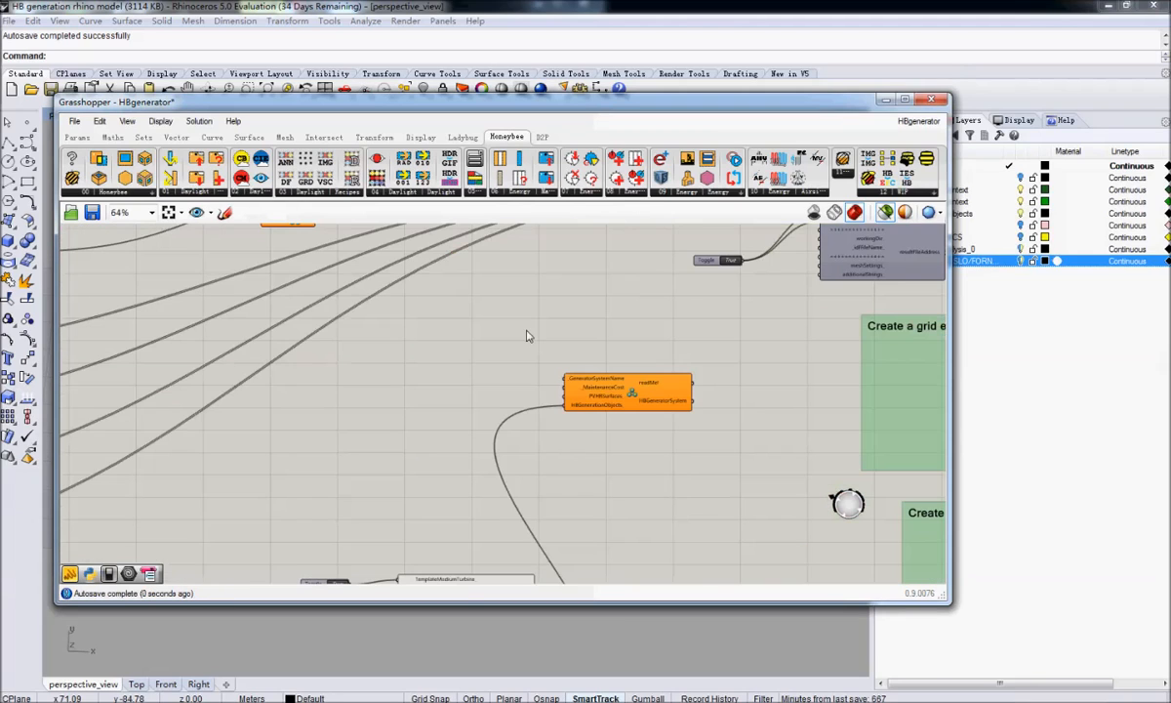
Add a panel reading "Windturbine generator system" wired into the new generation system's GeneratorSystemName input, and place it above the component
click(78, 137)
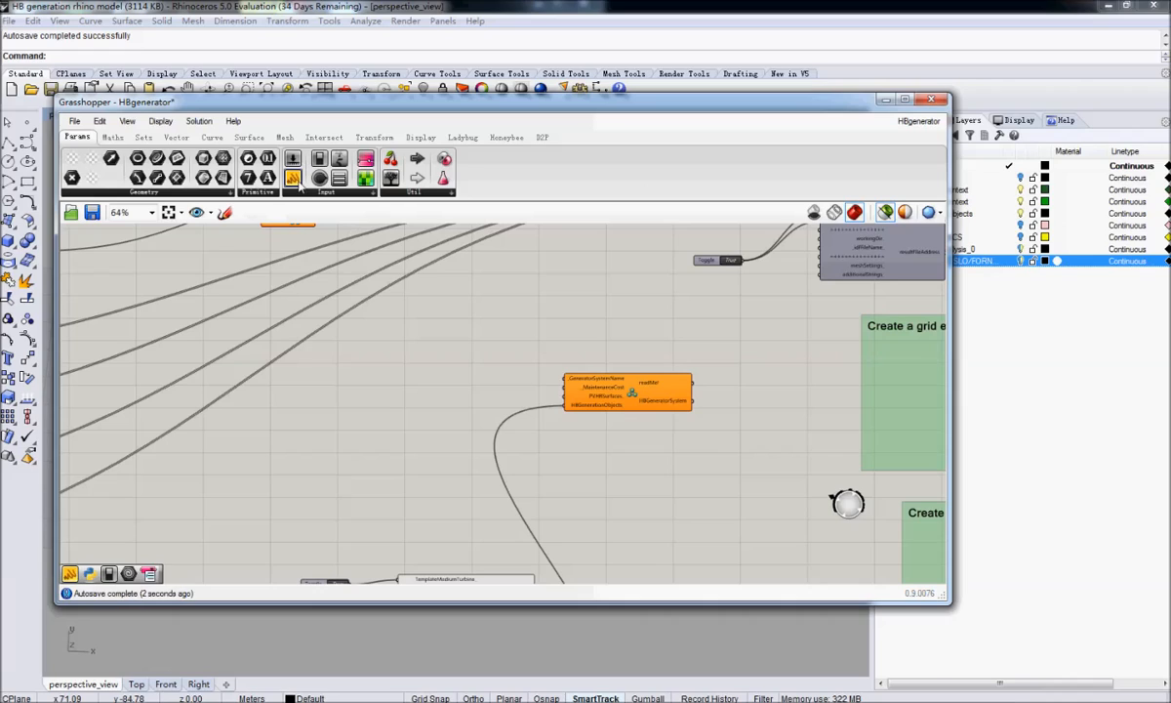
drag(293, 176, 478, 387)
double_click(478, 388)
text(Wind)
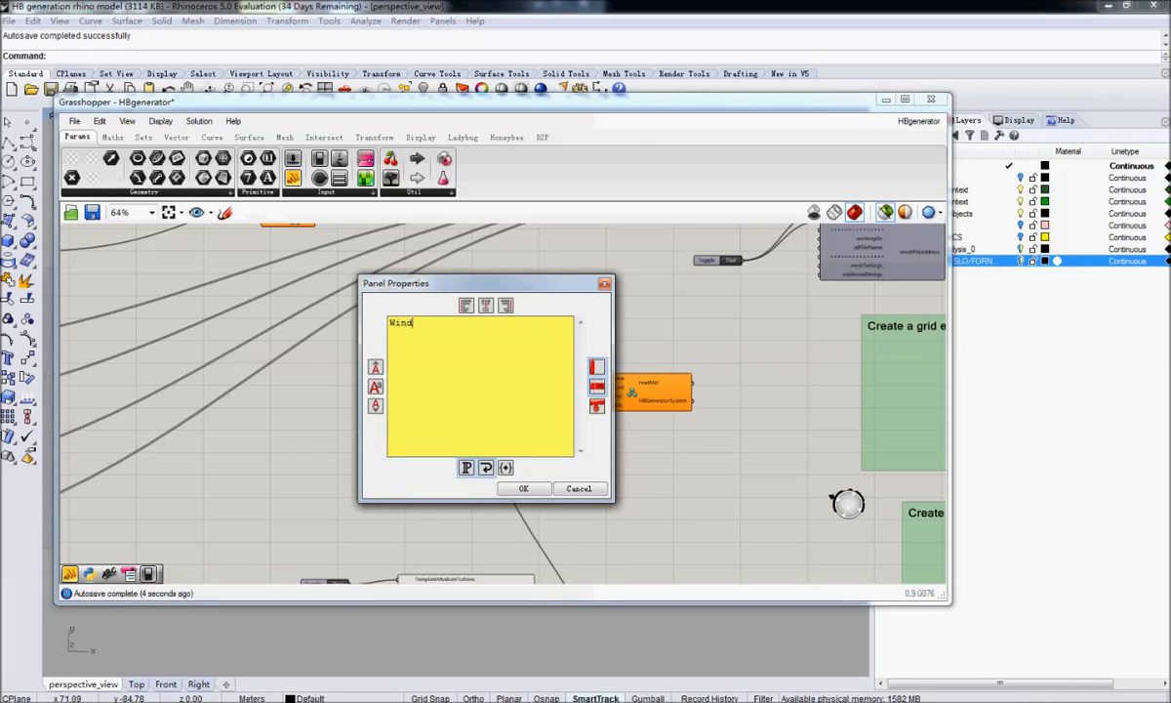
text(turbine generator system)
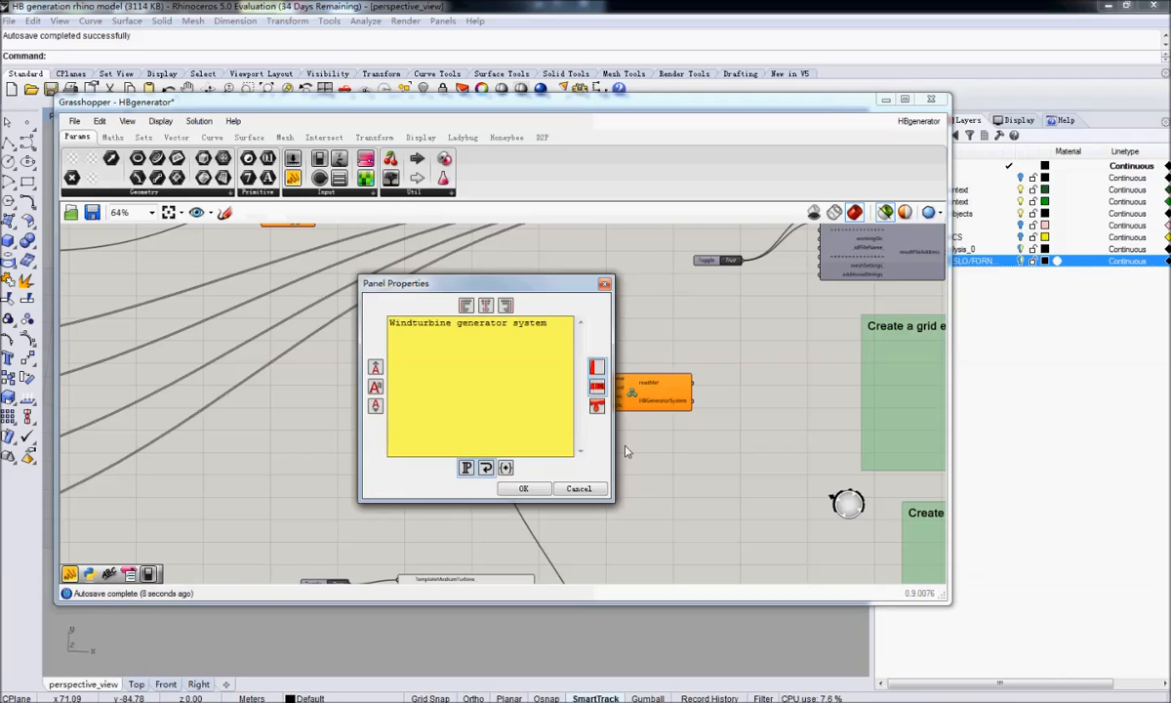
click(524, 488)
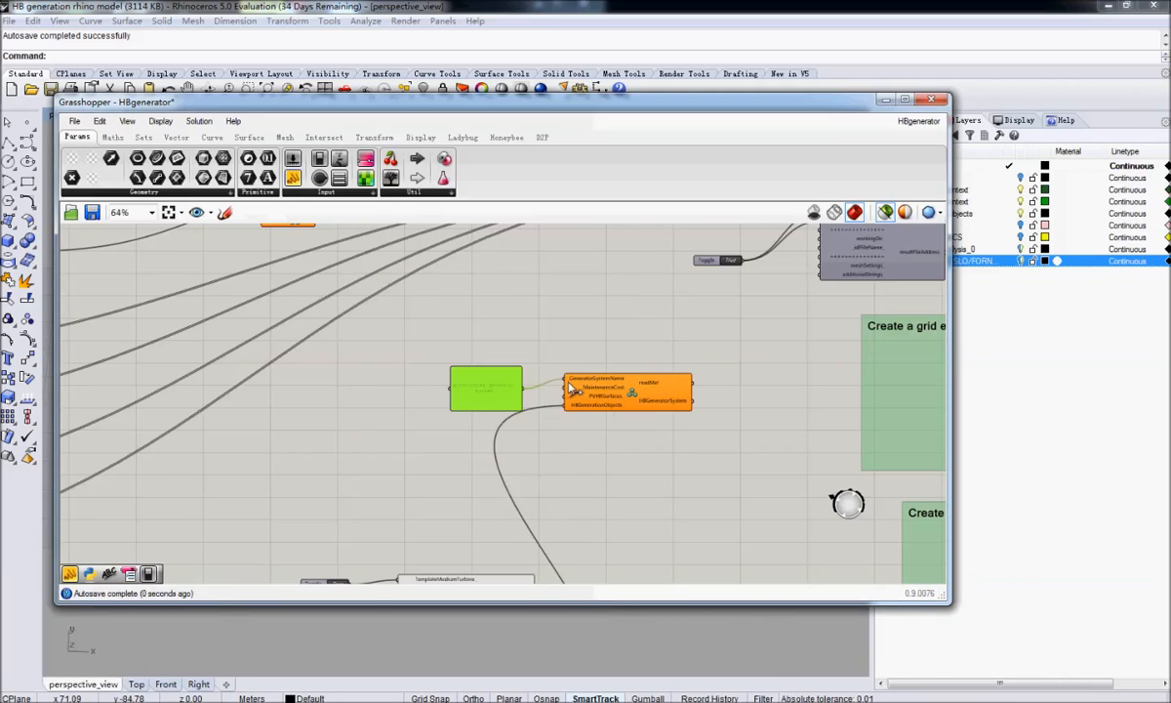
drag(501, 374, 498, 313)
Add a panel containing 500, wire it into the new generation system's MaintenanceCost input and reposition it
click(293, 178)
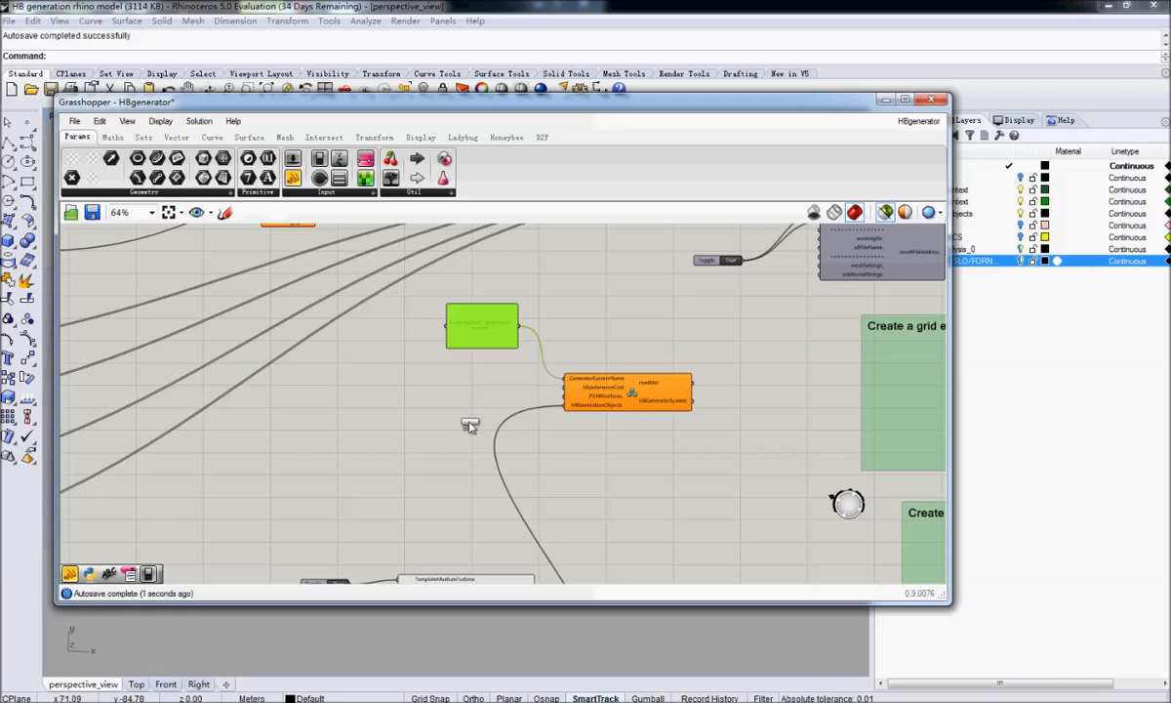
double_click(470, 422)
text(500)
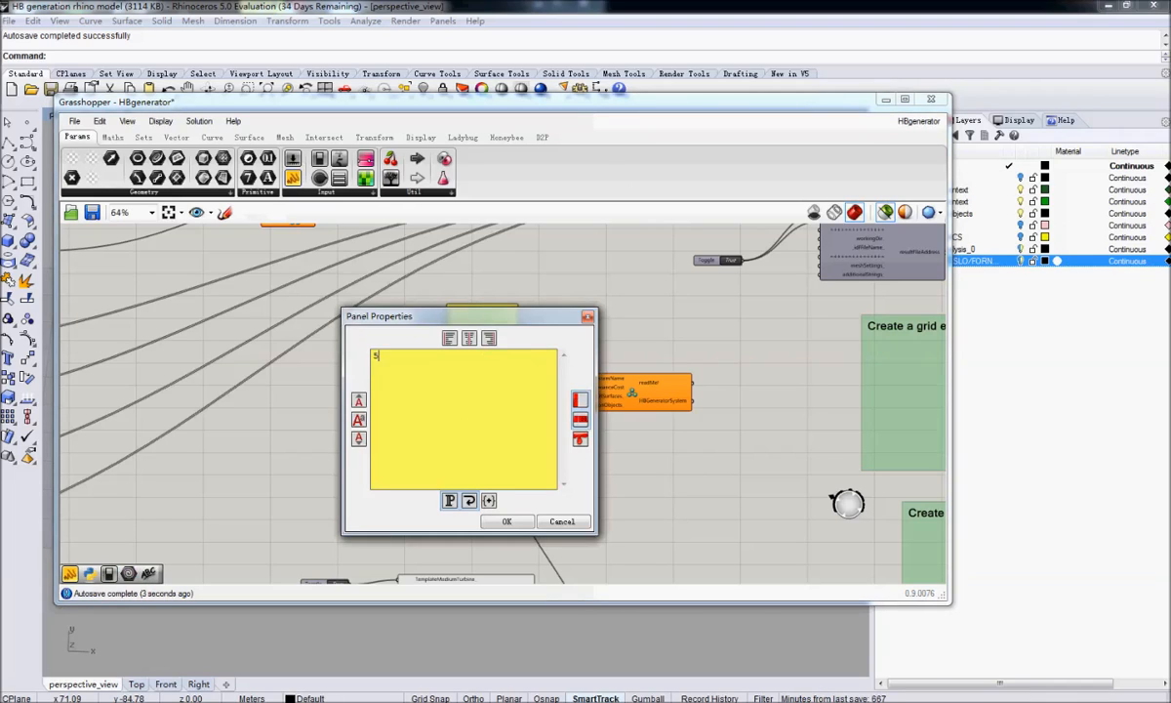
click(502, 521)
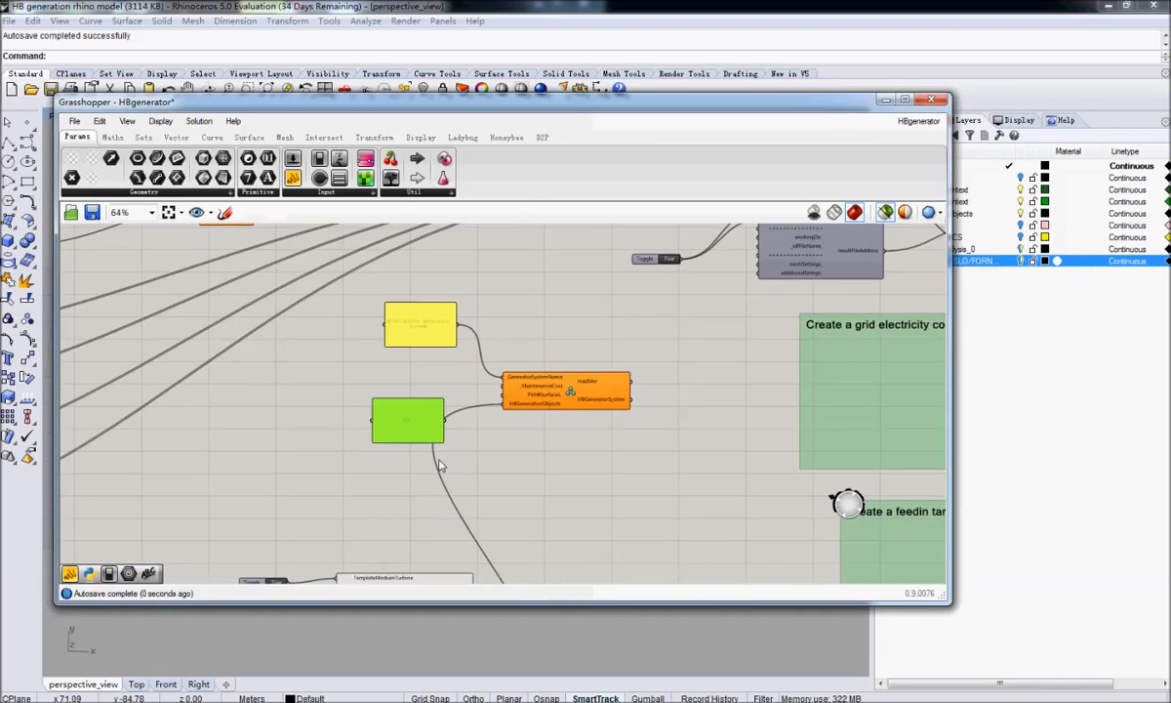
scroll(417, 375, up, 3)
drag(452, 403, 543, 350)
drag(395, 418, 405, 324)
Wire the new component's HBGeneratorSystem output into the HBGenerators_ input of the EnergyPlus simulation component
right_drag(746, 373, 479, 412)
scroll(447, 418, down, 4)
drag(458, 416, 455, 336)
Examine the Honeybee_Read_generation_system_results component, its connections to the simulation component, its outputs and its description
scroll(571, 241, up, 5)
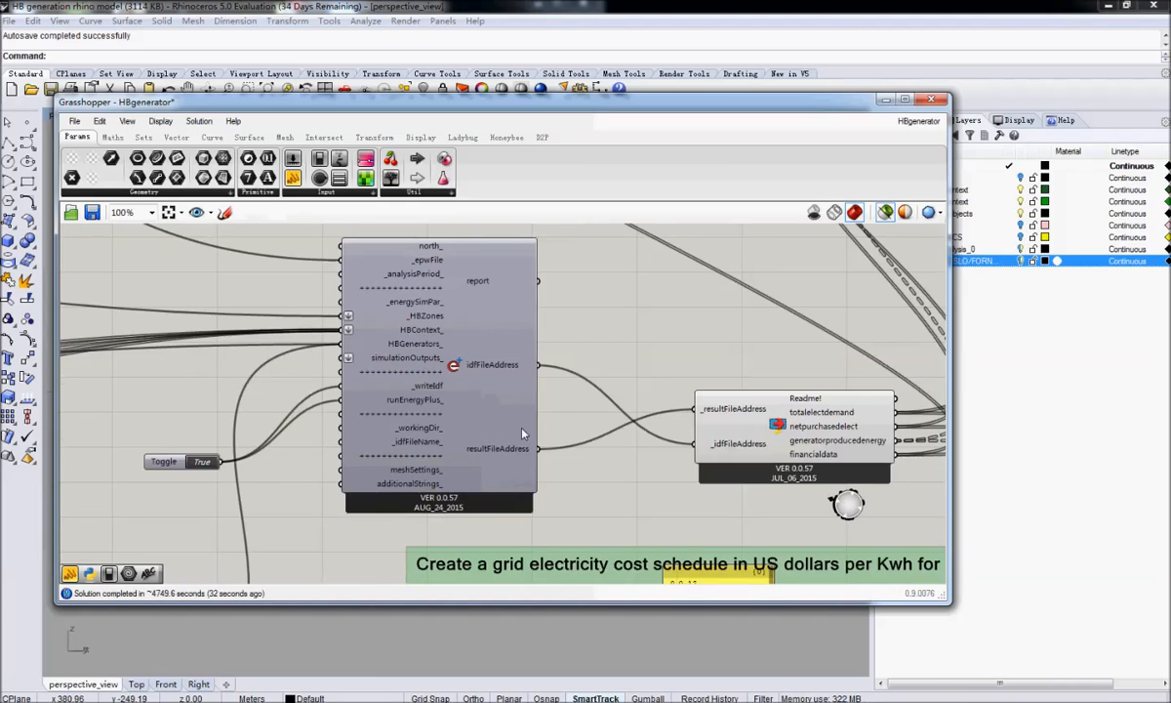
right_drag(852, 426, 422, 399)
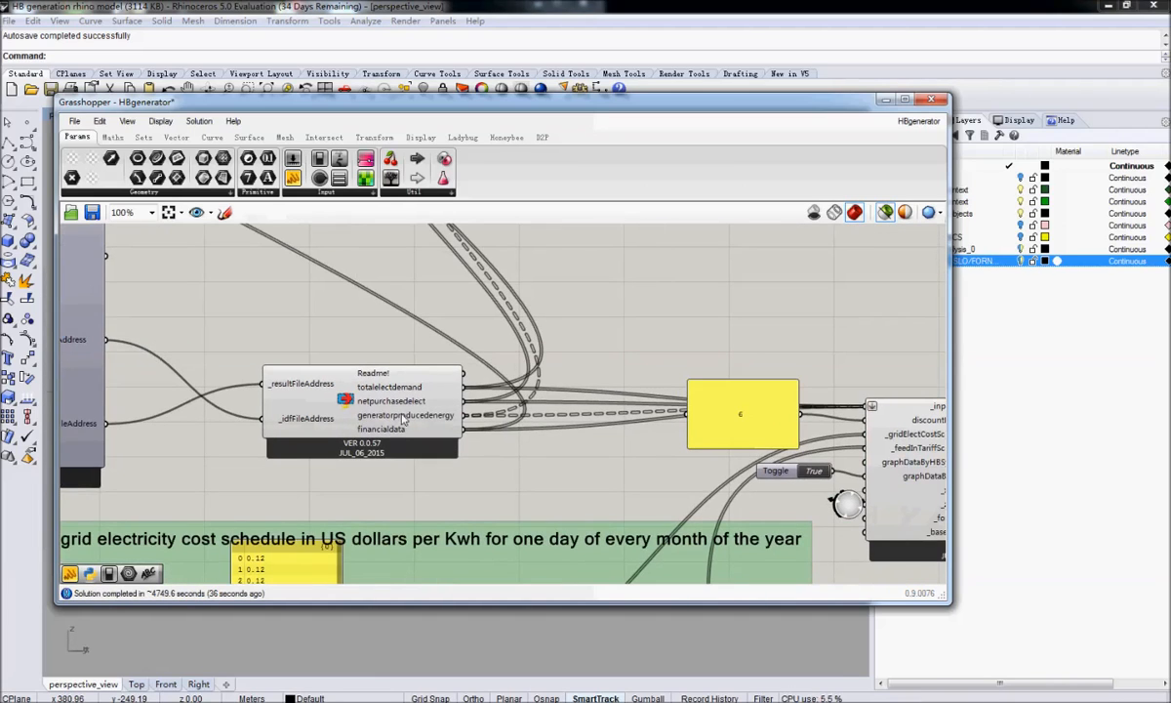
right_drag(157, 407, 610, 387)
right_drag(106, 481, 373, 421)
scroll(362, 433, down, 1)
click(355, 550)
right_drag(692, 342, 192, 392)
scroll(541, 385, up, 4)
right_drag(662, 428, 568, 421)
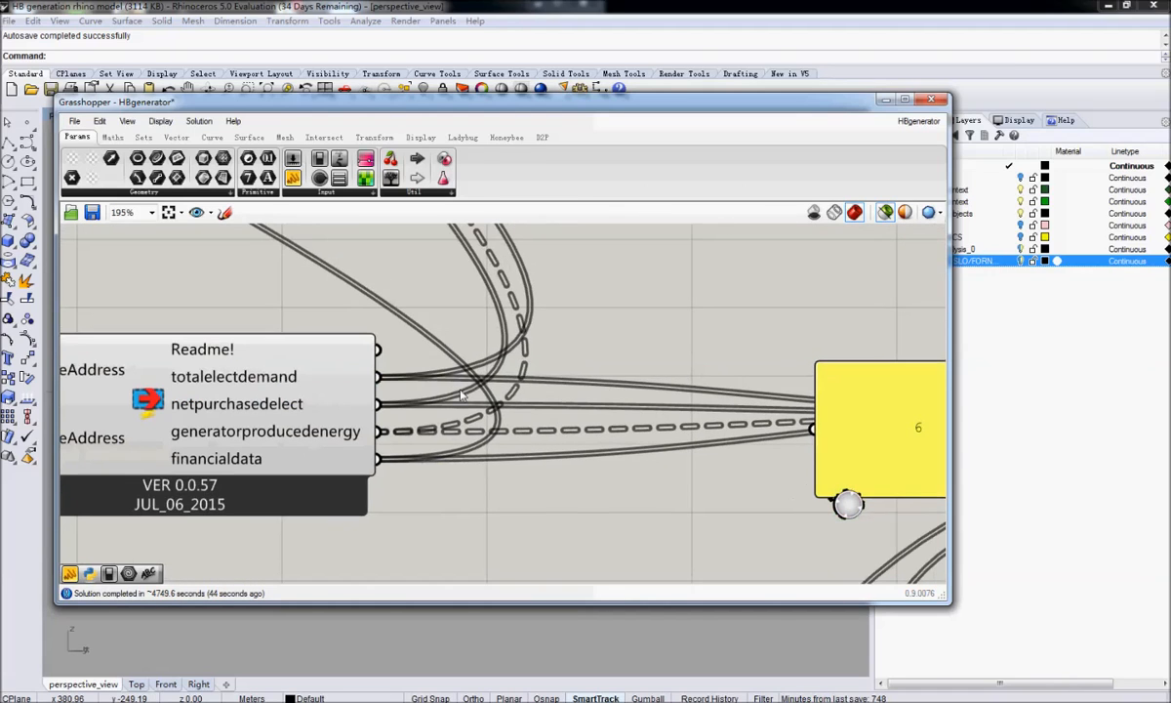
right_drag(163, 396, 423, 398)
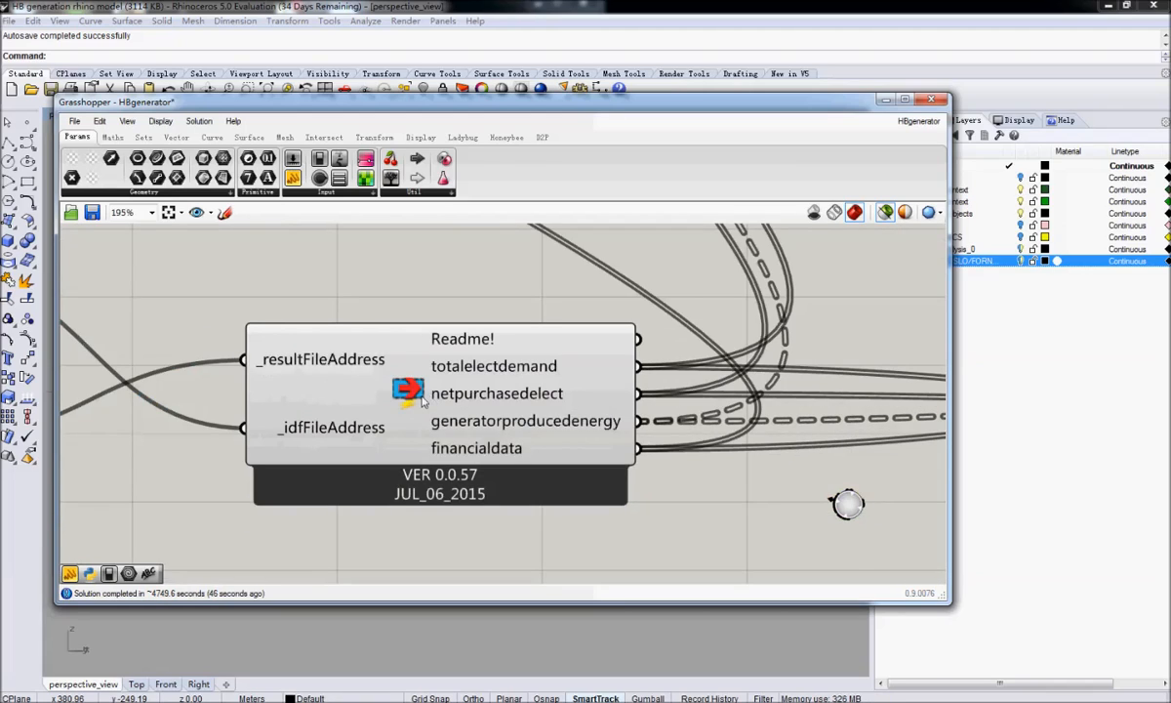
mouse_move(422, 399)
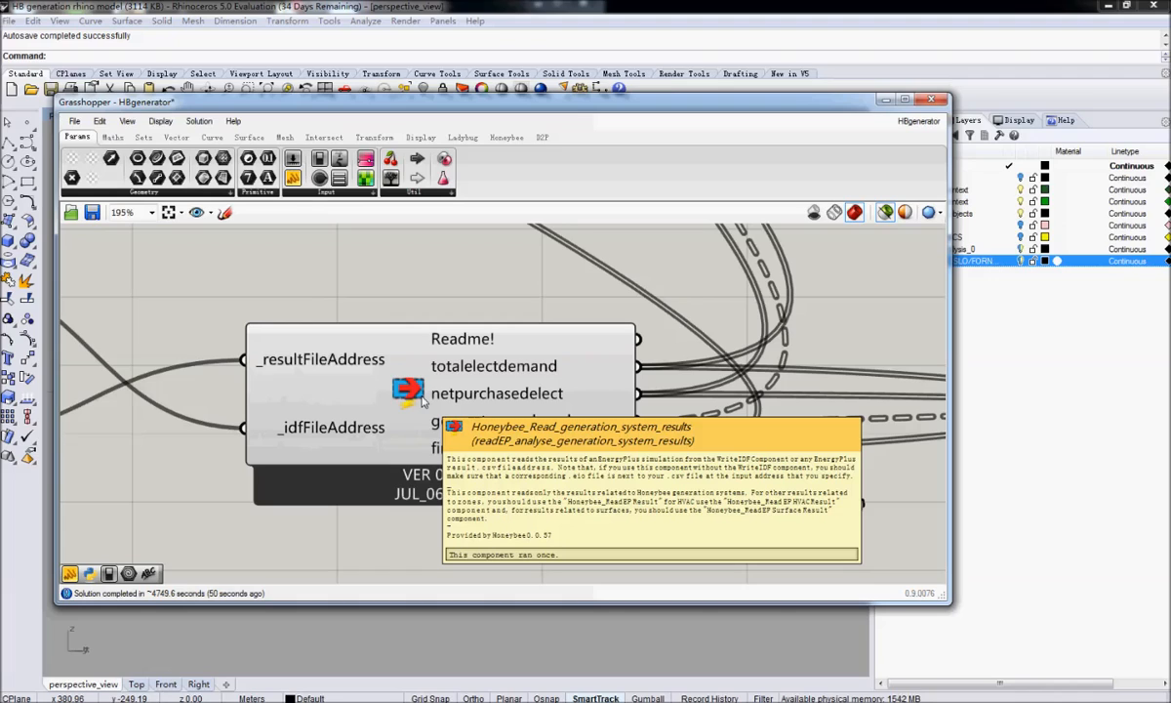
Add a panel wired to the generatorproducedenergy output, widen it and move it beside the results component
right_drag(643, 470, 405, 457)
click(295, 180)
click(506, 483)
drag(398, 411, 396, 485)
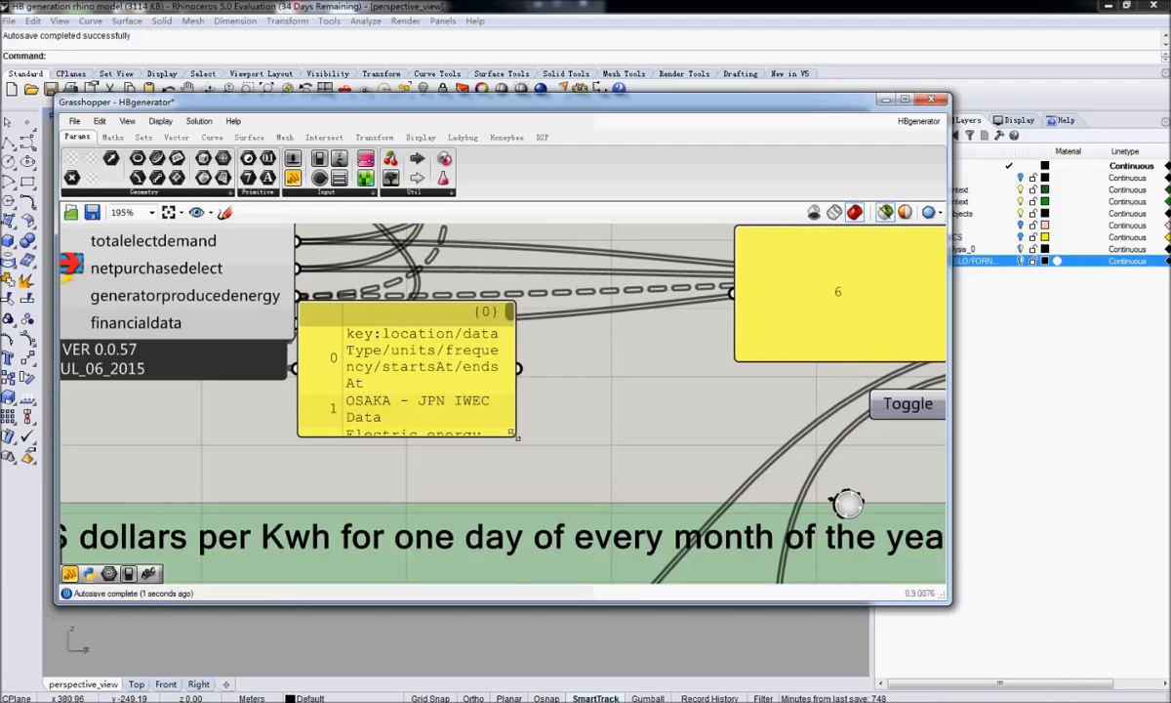
drag(515, 434, 894, 557)
drag(575, 473, 604, 340)
right_drag(604, 340, 460, 395)
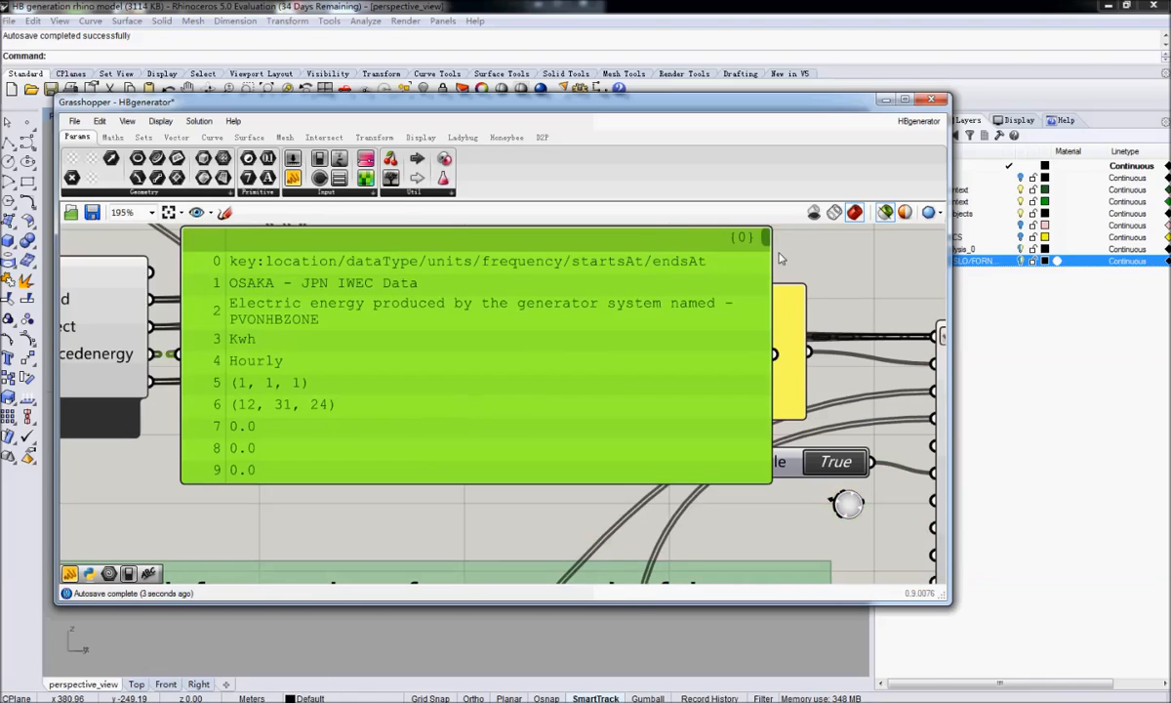
Look through the produced energy values, enlarge their panel further and return its list to the beginning
drag(766, 238, 770, 417)
scroll(770, 417, down, 6)
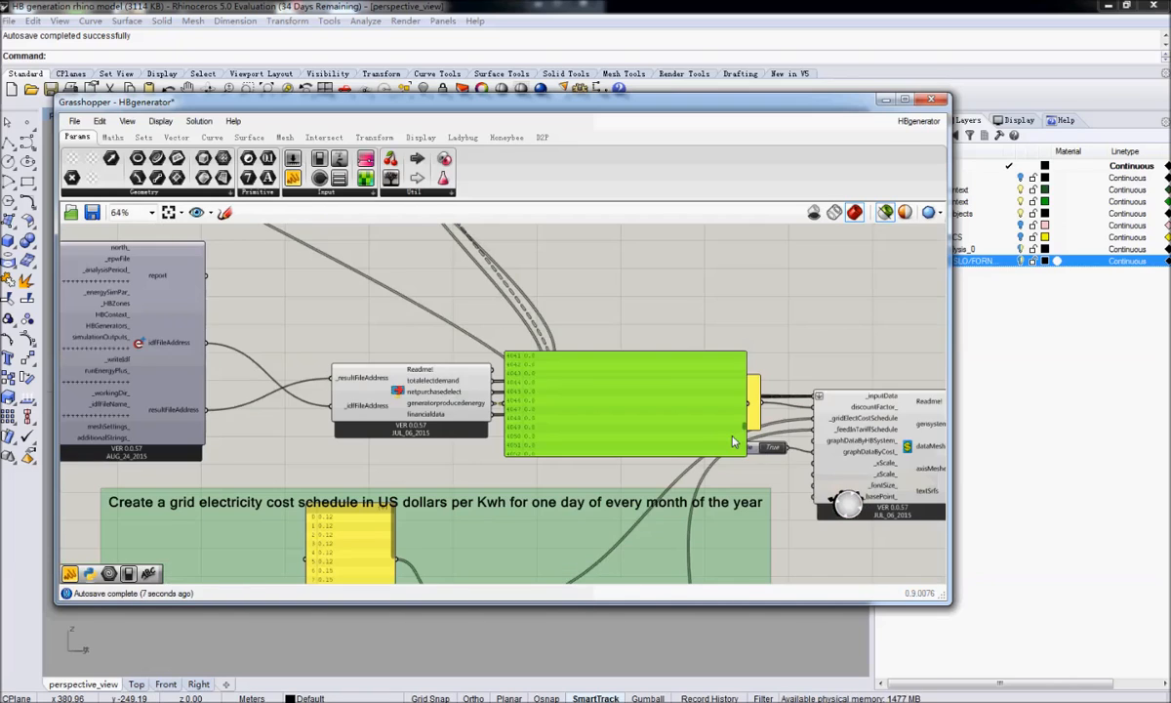
scroll(695, 426, up, 3)
scroll(695, 425, down, 1)
drag(727, 424, 820, 518)
drag(818, 466, 825, 323)
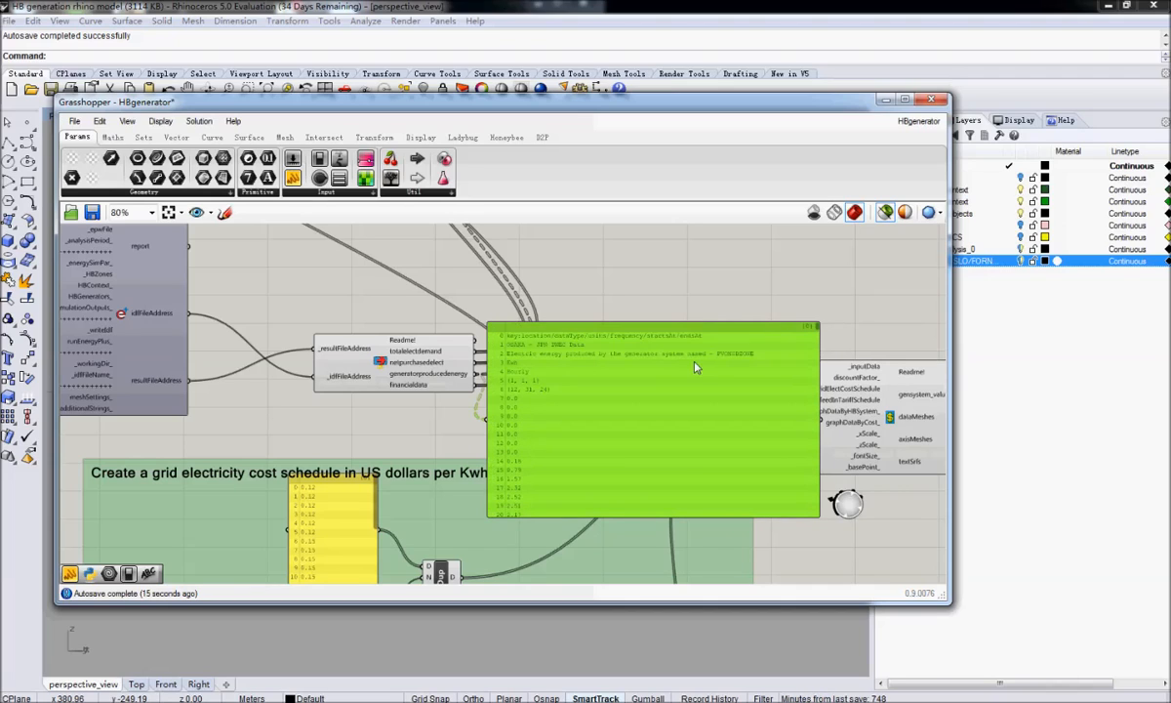
Examine the hourly electric energy produced by the PV system and by the wind turbine generator system in the panel
scroll(688, 353, up, 3)
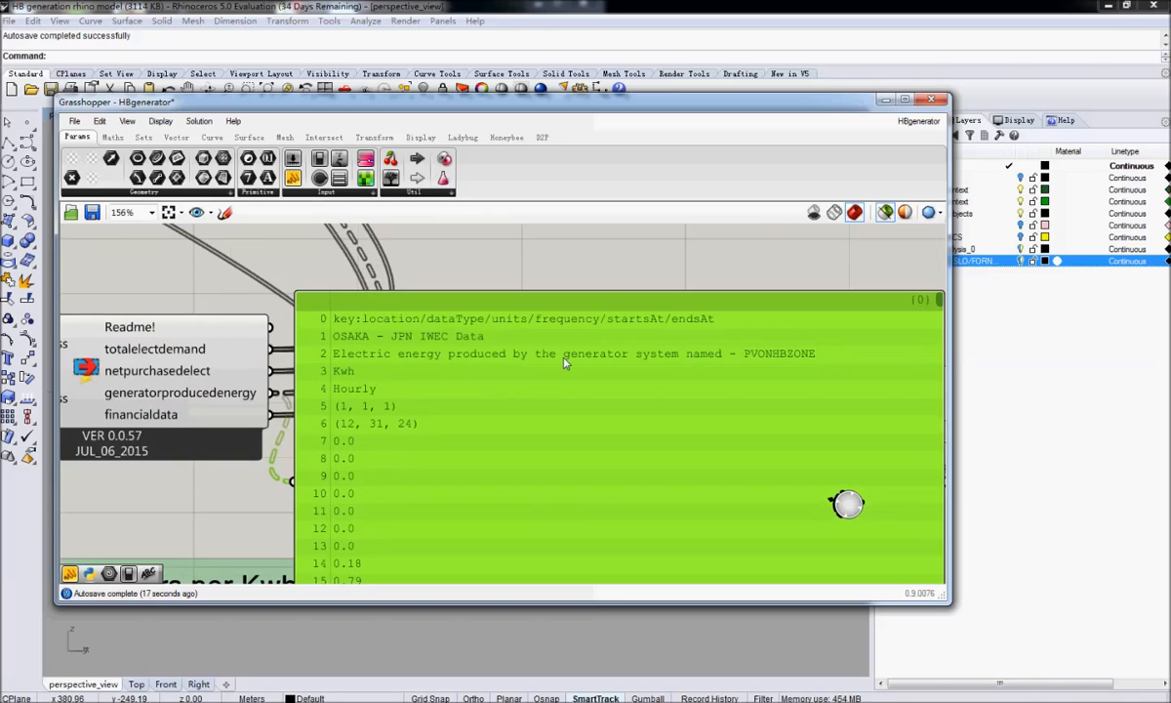
scroll(605, 371, down, 2)
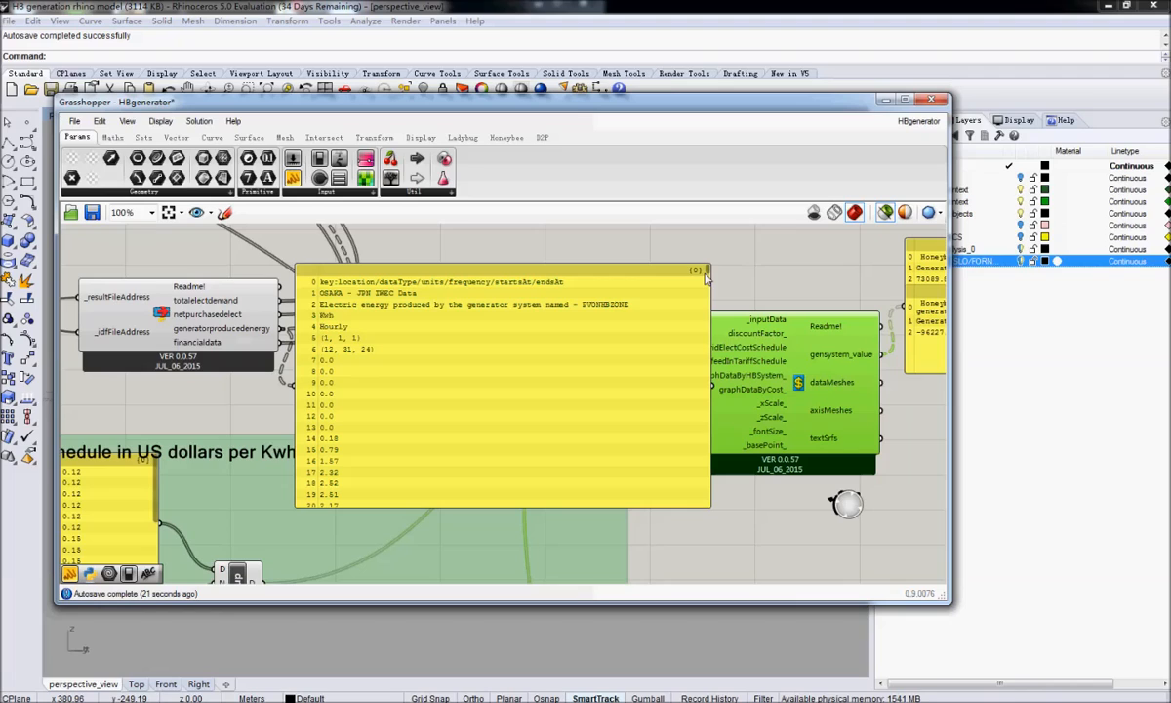
drag(708, 269, 706, 387)
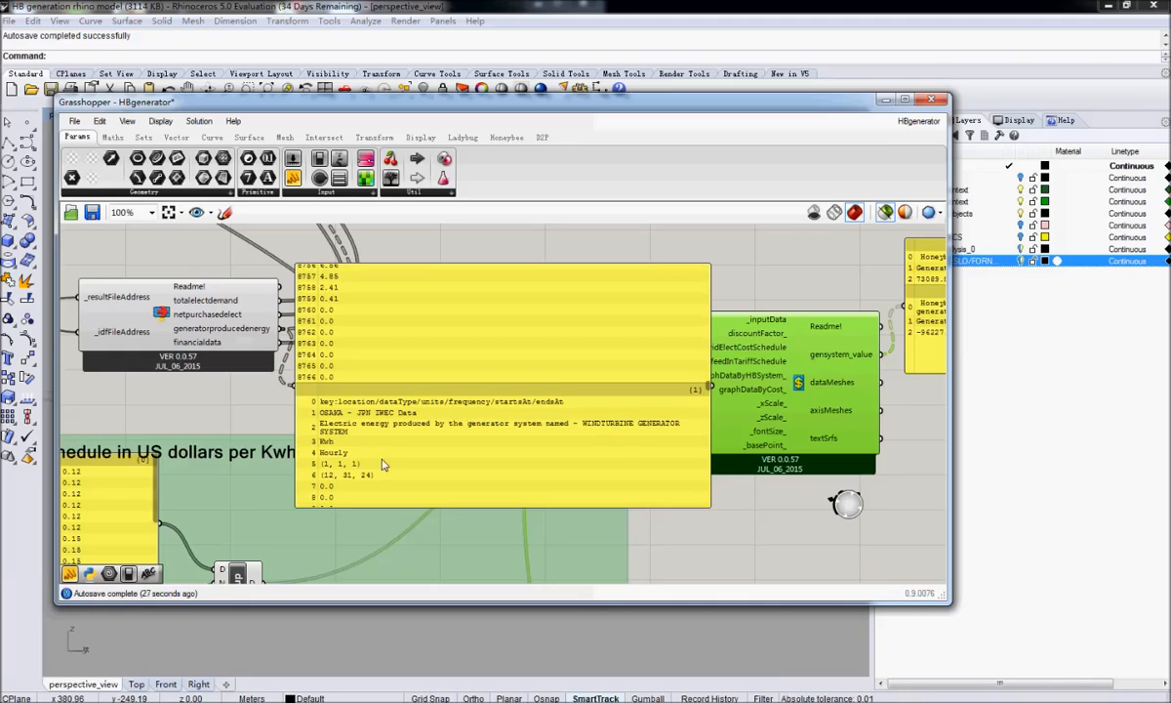
click(383, 458)
scroll(385, 457, down, 2)
scroll(519, 416, up, 3)
drag(661, 411, 663, 416)
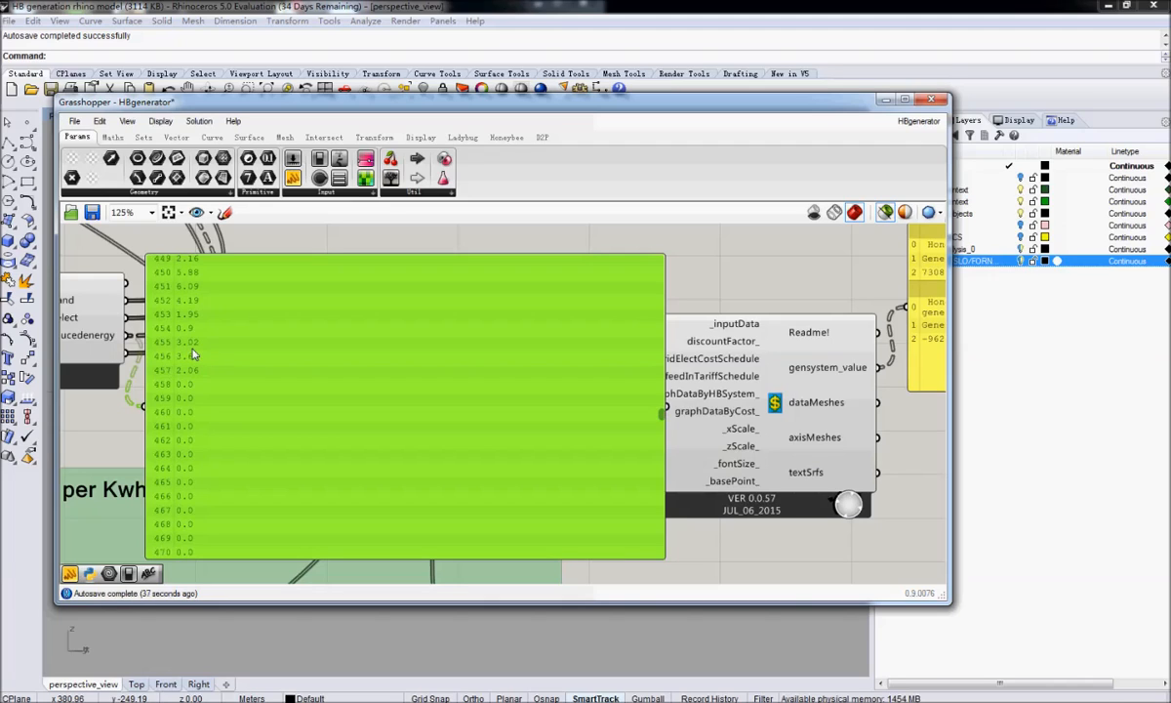
Remove the produced energy panel from the canvas and move the discount factor panel down and away from the net present cost component
drag(529, 367, 428, 402)
click(100, 121)
click(108, 135)
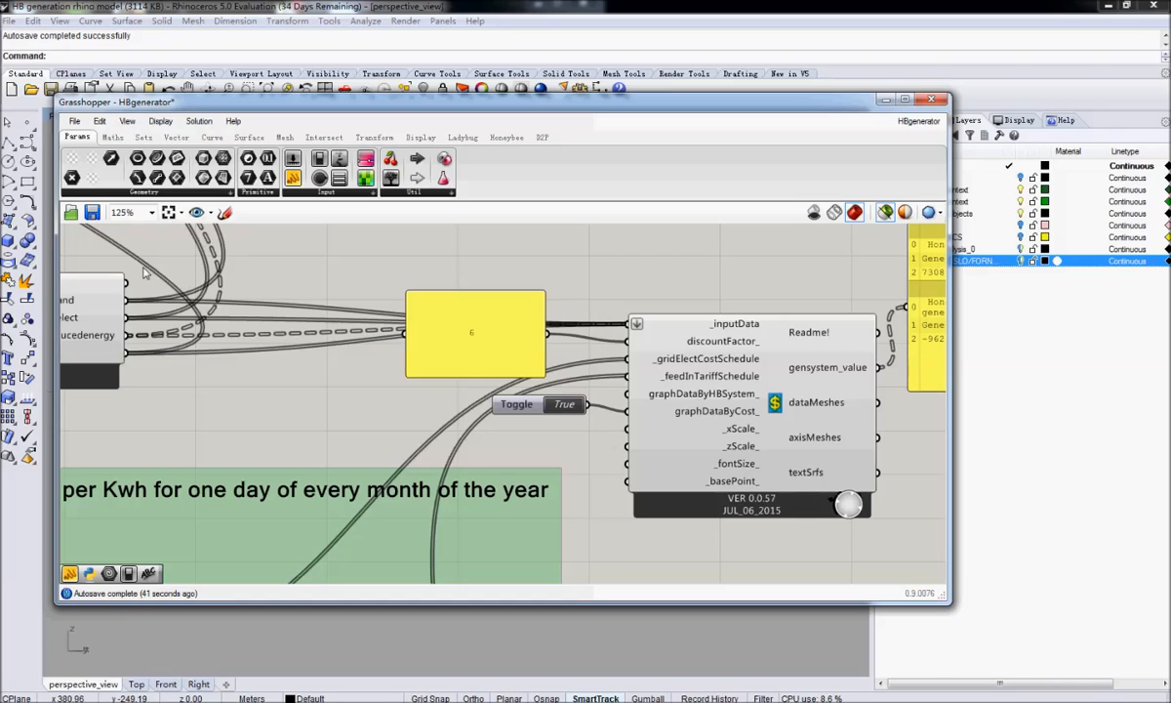
drag(512, 338, 412, 388)
Examine each generation system's net present cost in the gensystem_value panel, and make that panel wider and shorter
right_drag(683, 368, 277, 356)
right_drag(700, 341, 575, 389)
mouse_move(241, 437)
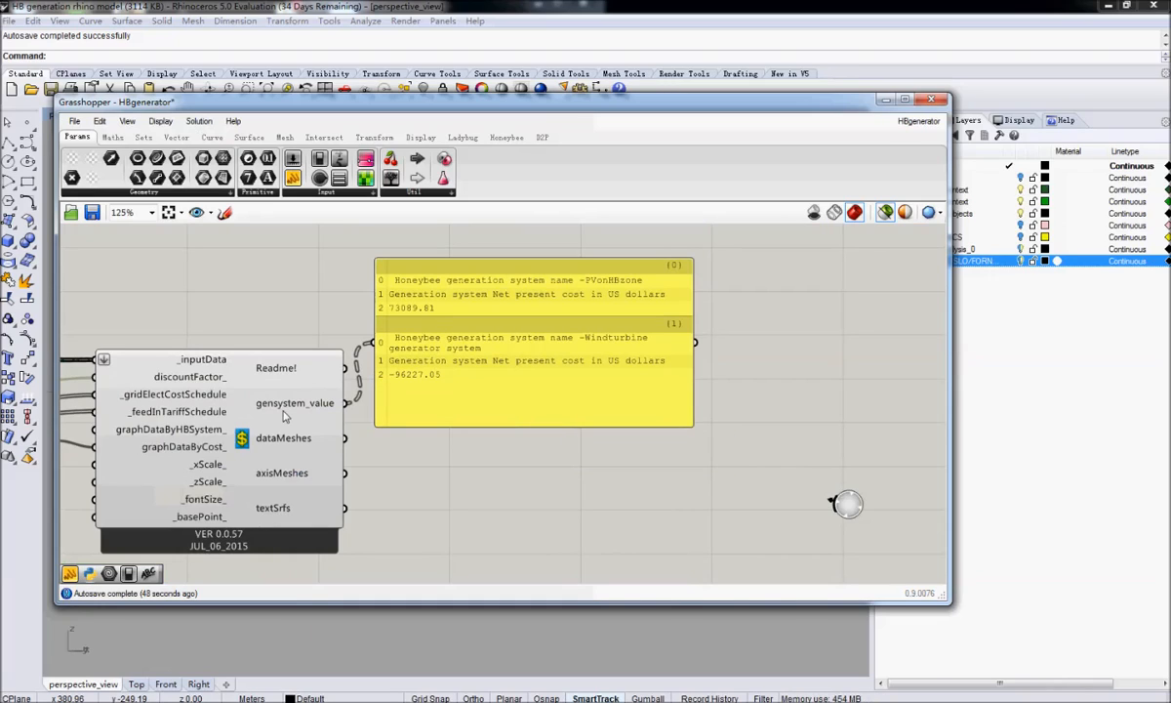
mouse_move(284, 415)
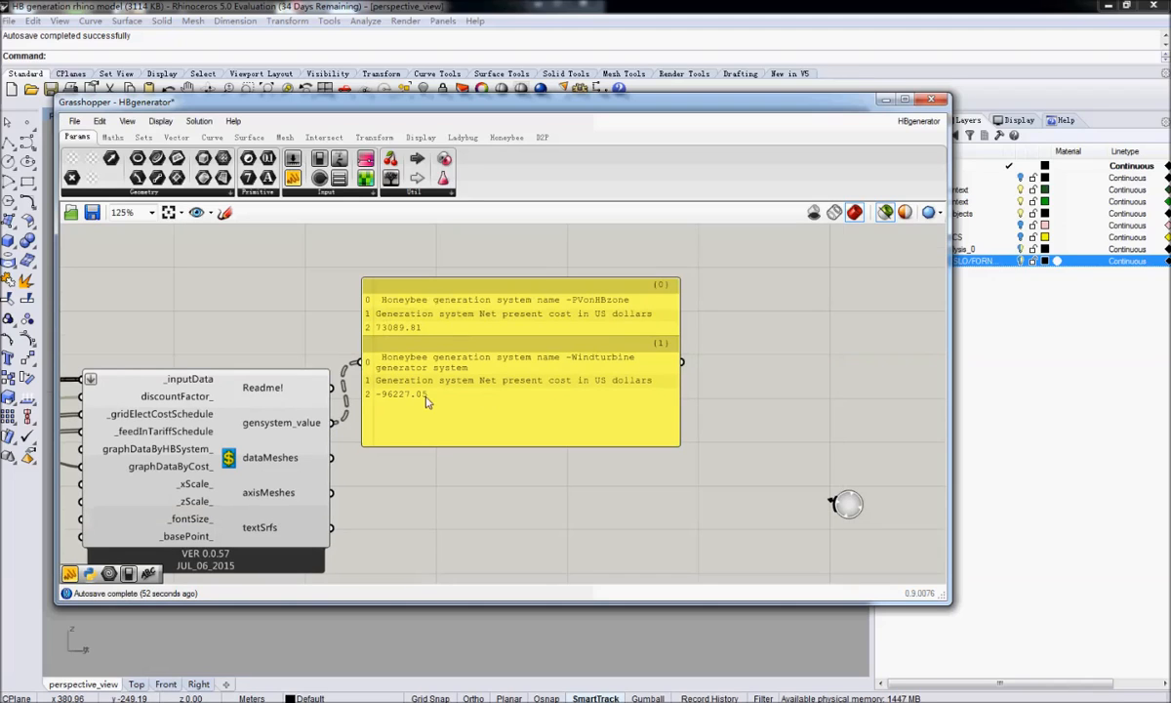
scroll(486, 402, up, 2)
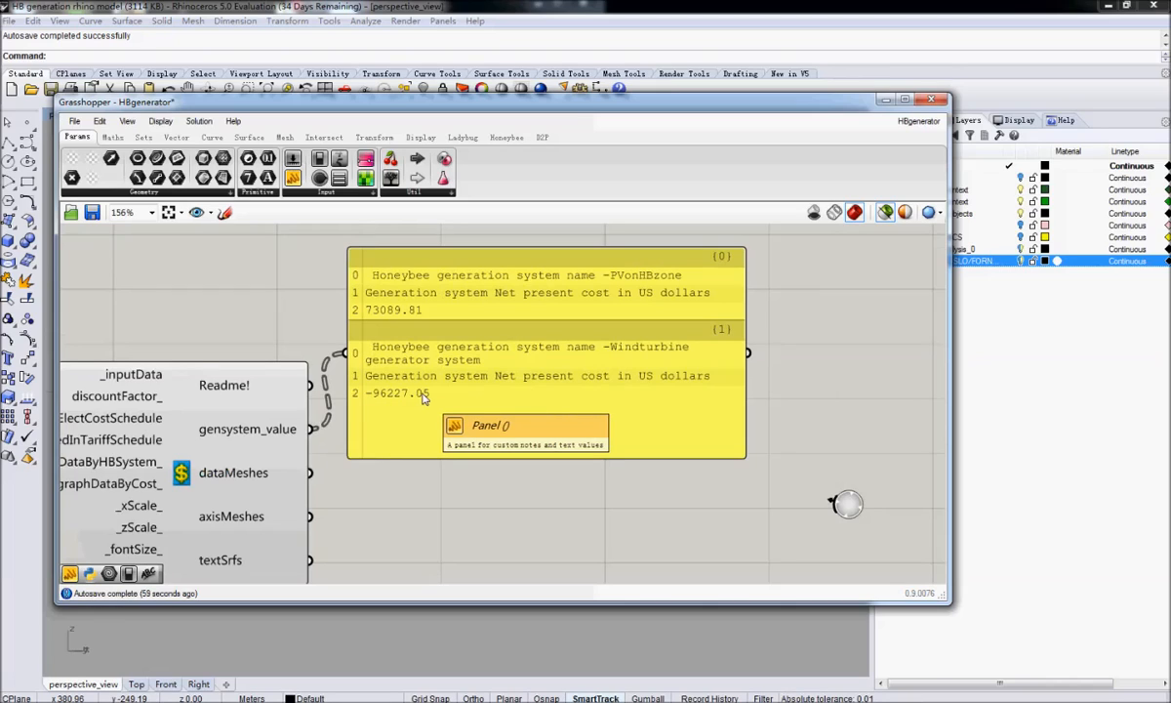
drag(742, 454, 793, 402)
click(627, 382)
click(587, 530)
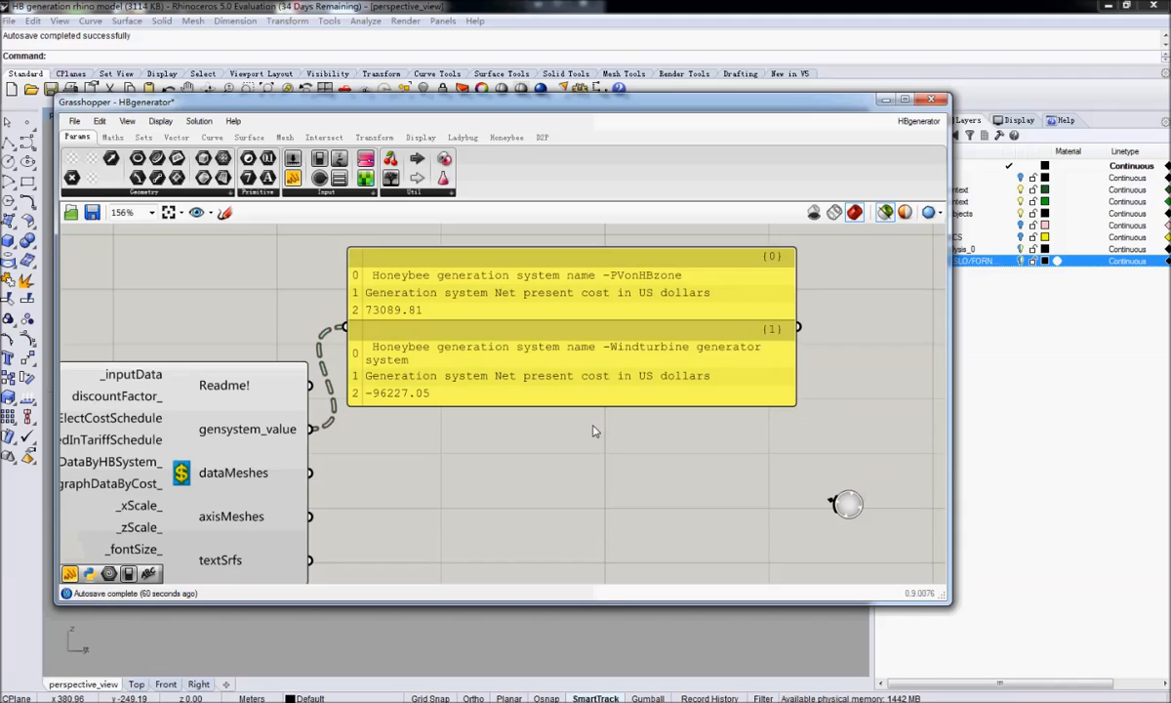
click(606, 379)
click(544, 449)
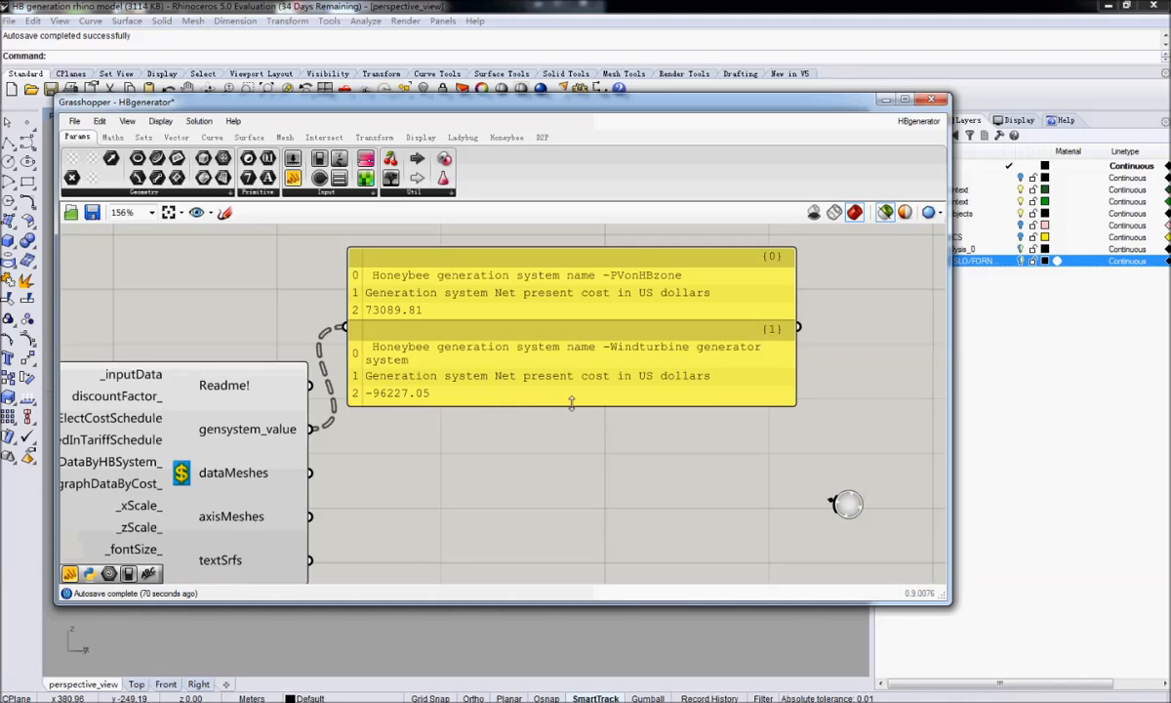
Move the graphDataByCost_ toggle slightly lower beside the net present cost component
right_drag(372, 346, 417, 381)
right_drag(210, 430, 475, 417)
scroll(476, 417, down, 2)
drag(268, 419, 259, 457)
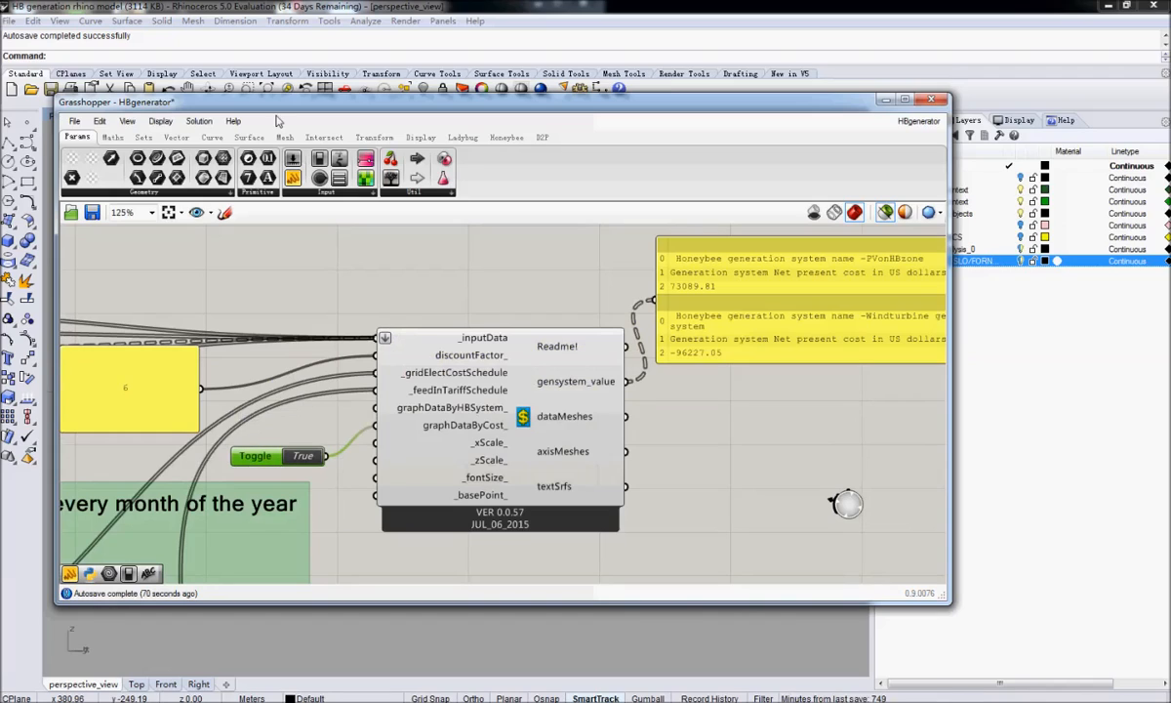
Uncover the Rhino viewport, select the net present cost component to preview its chart, and examine the costs by type over 25 years
drag(271, 107, 599, 59)
click(854, 376)
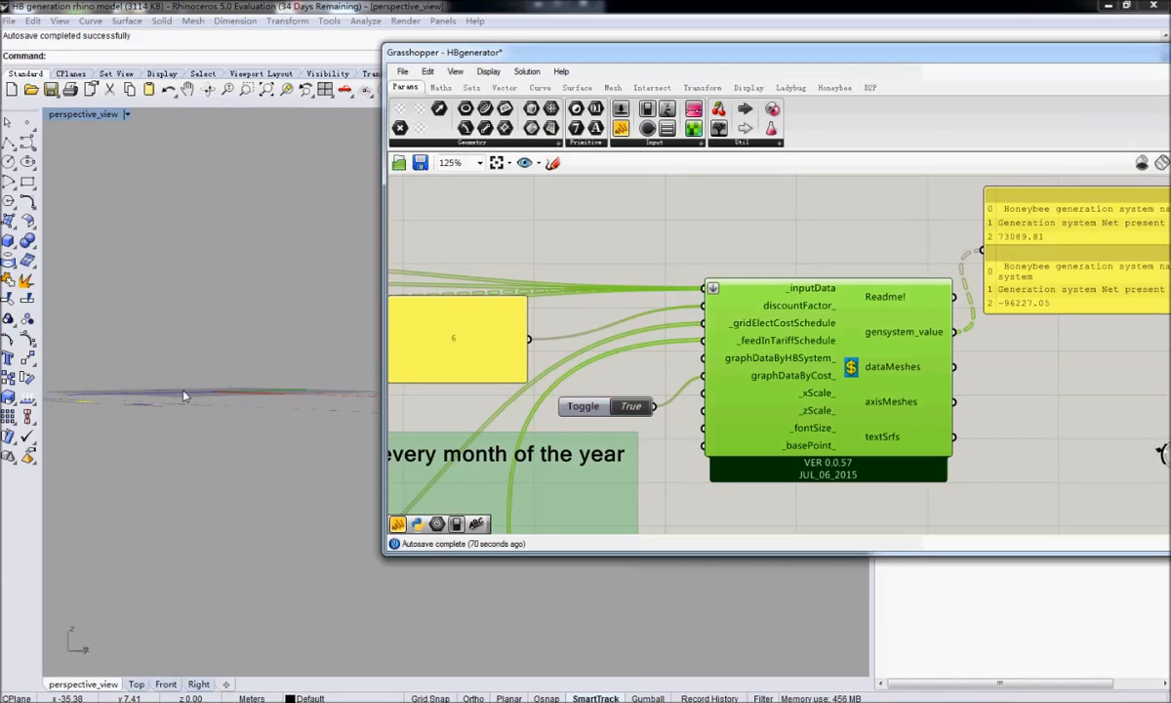
right_drag(171, 365, 293, 459)
scroll(321, 478, up, 4)
scroll(320, 493, down, 8)
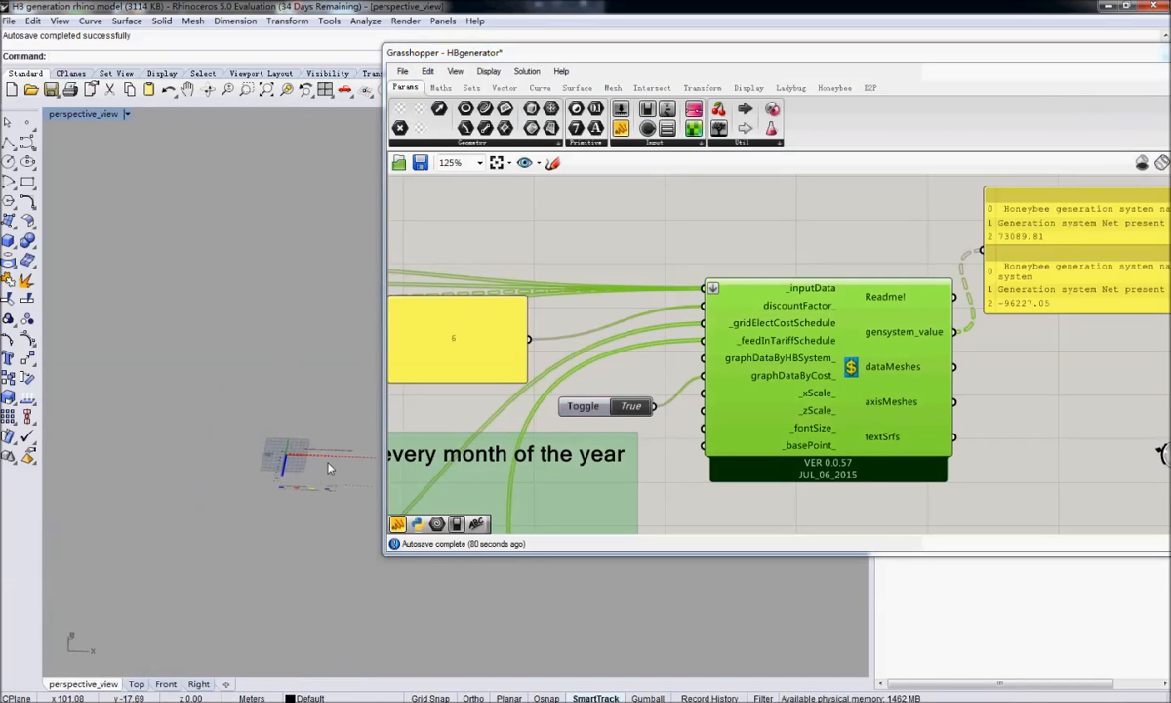
right_drag(344, 475, 302, 465)
scroll(303, 466, up, 8)
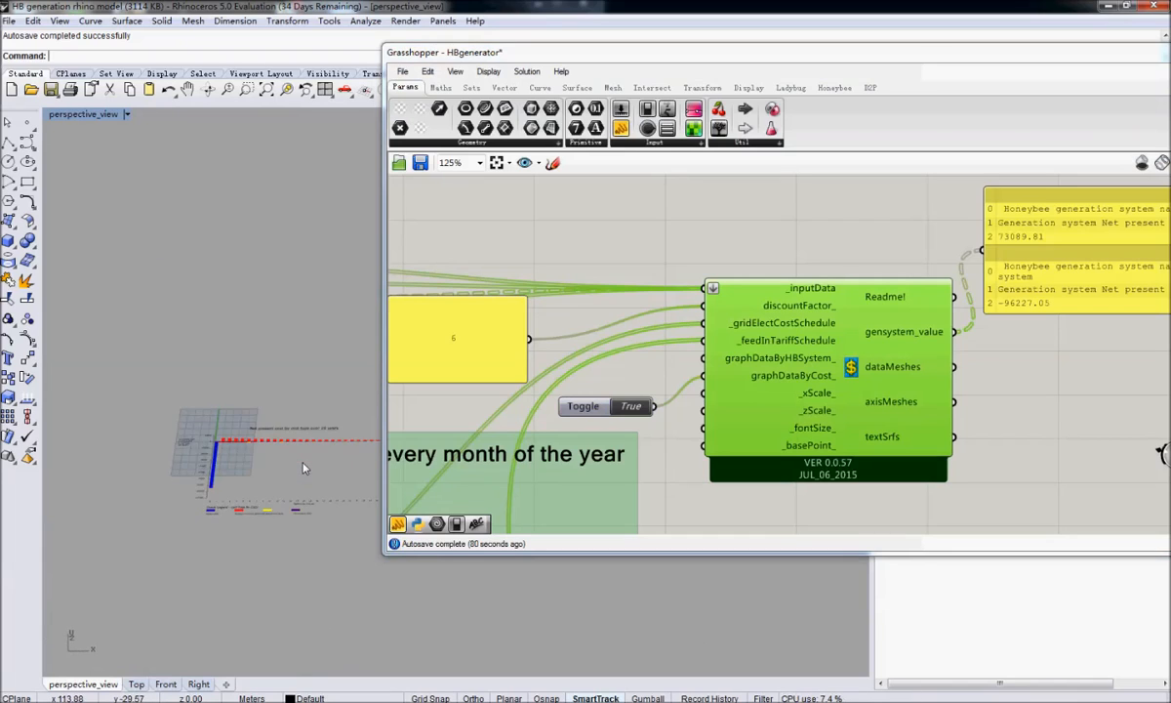
drag(539, 54, 917, 96)
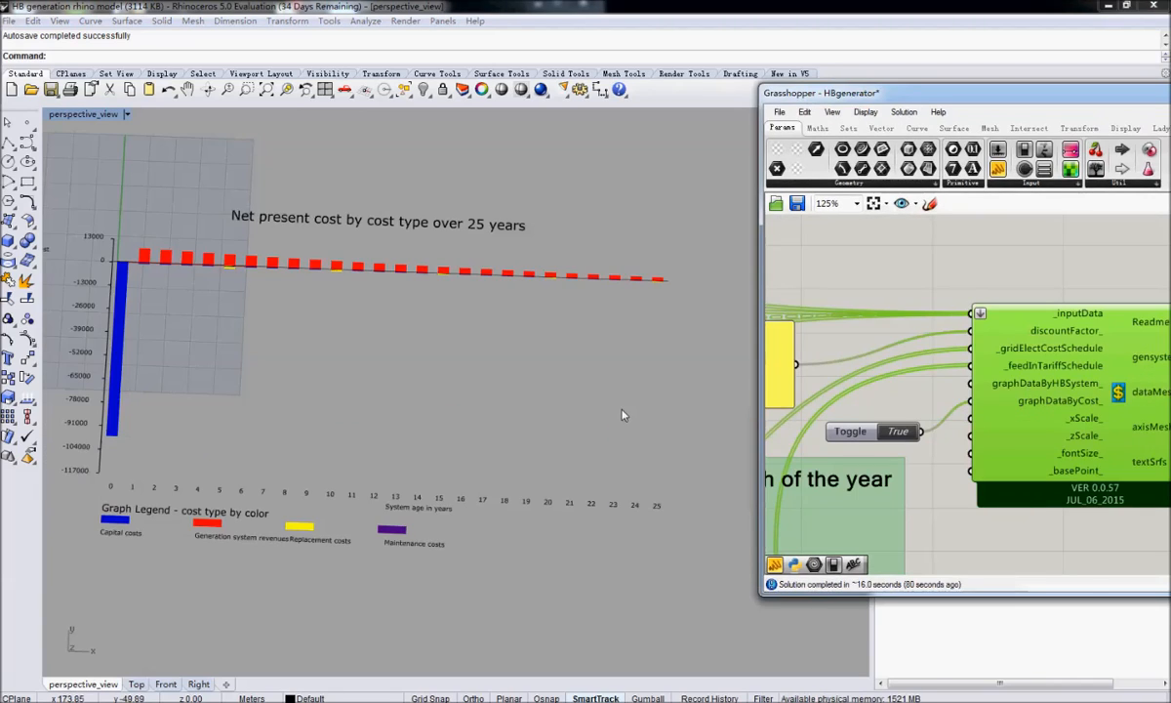
shift+right_drag(270, 403, 349, 408)
scroll(352, 407, down, 2)
scroll(455, 425, up, 2)
shift+right_drag(604, 493, 574, 489)
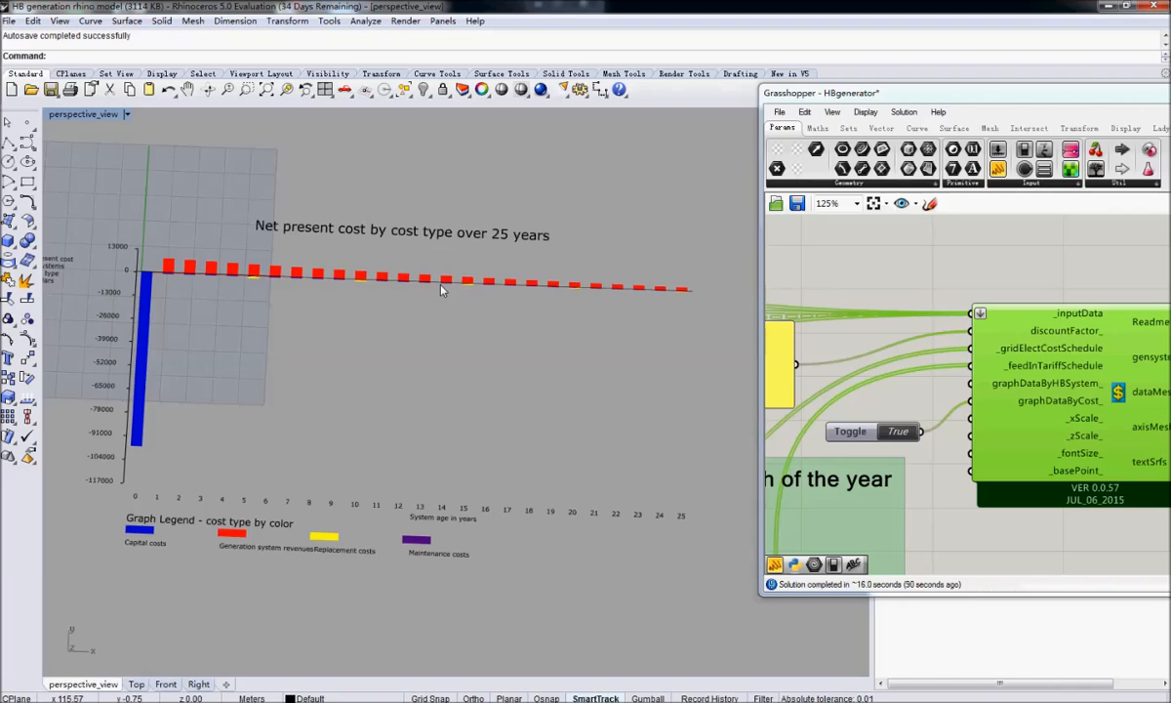
right_drag(202, 476, 408, 347)
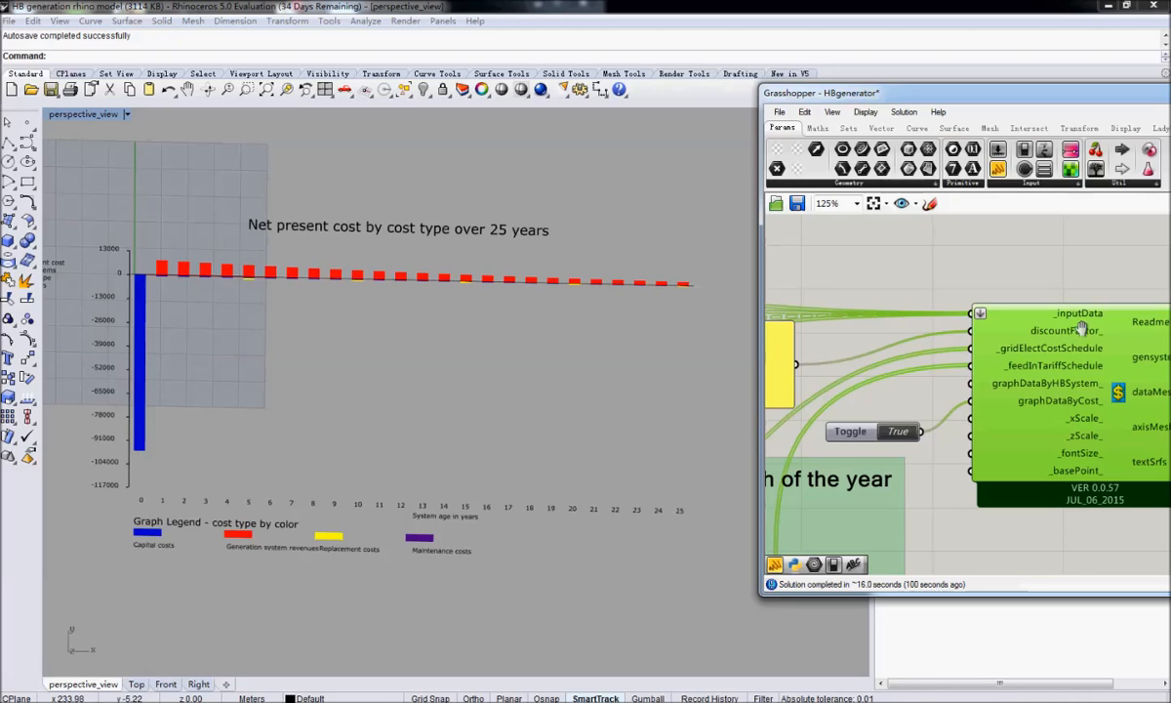
Connect the True toggle to graphDataByHBSystem_ and disconnect it from graphDataByCost_
right_drag(1123, 341, 962, 345)
click(986, 351)
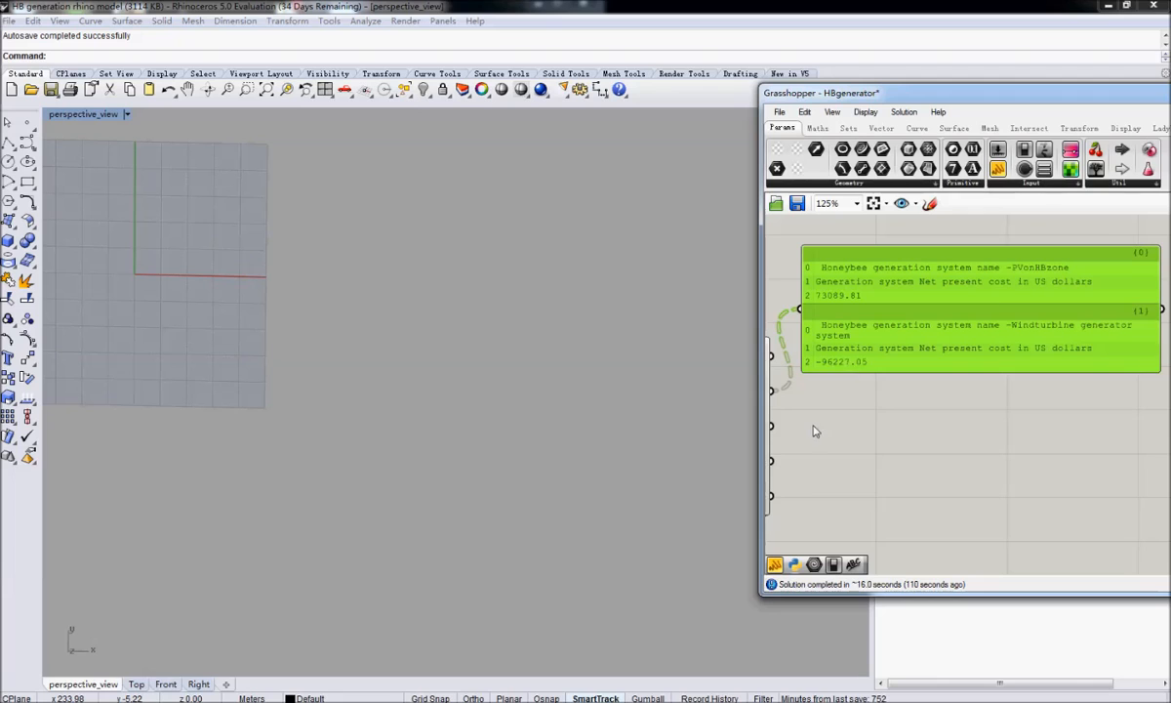
right_drag(813, 426, 882, 428)
click(883, 434)
right_drag(773, 477, 1017, 450)
drag(886, 424, 878, 429)
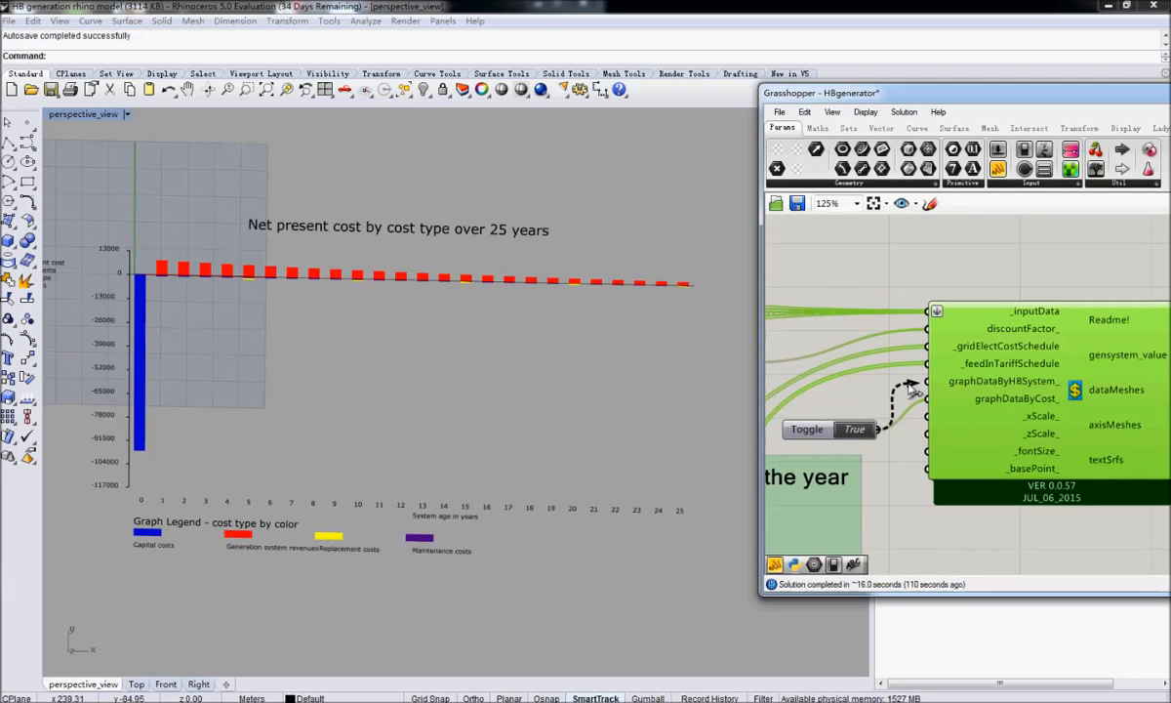
right_click(1020, 403)
mouse_move(986, 388)
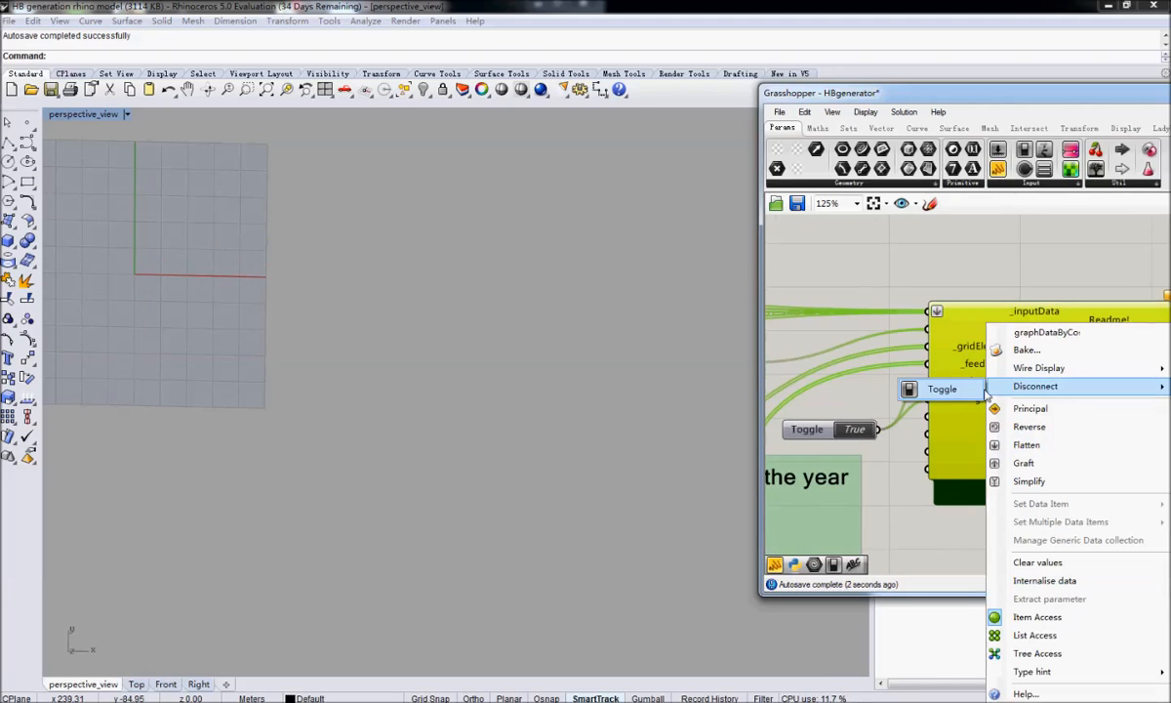
click(942, 388)
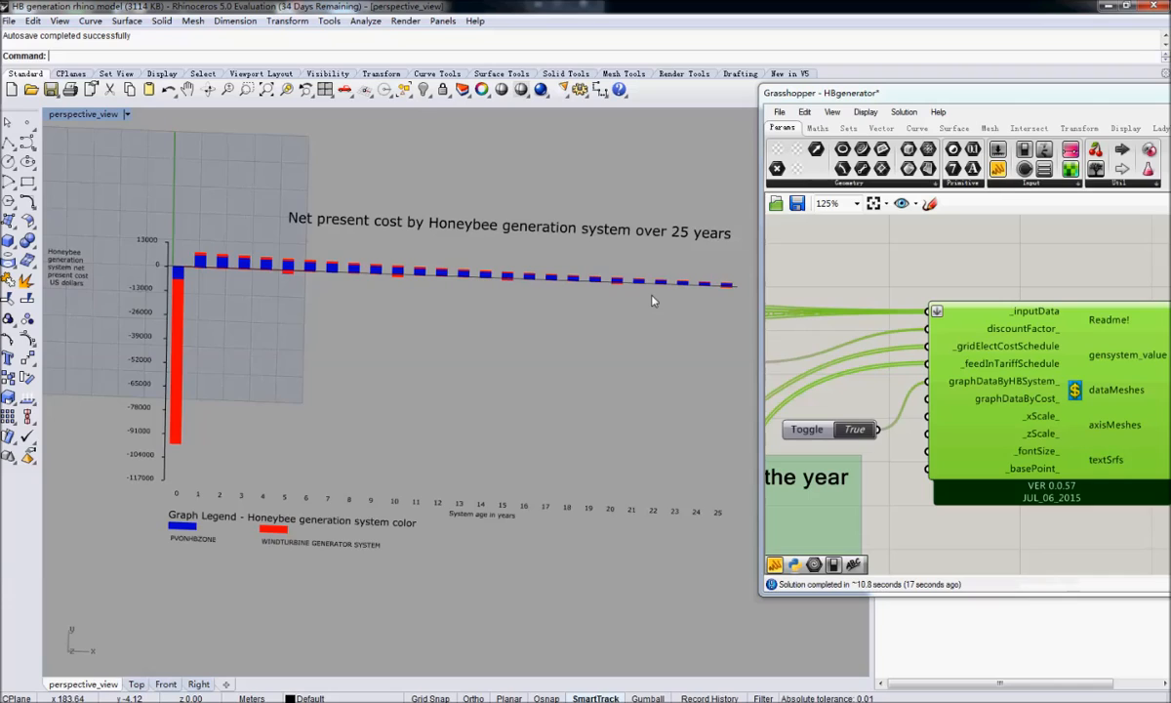
Examine the chart of net present cost by Honeybee generation system and compare it with the values in the gensystem_value panel
shift+right_drag(478, 301, 489, 304)
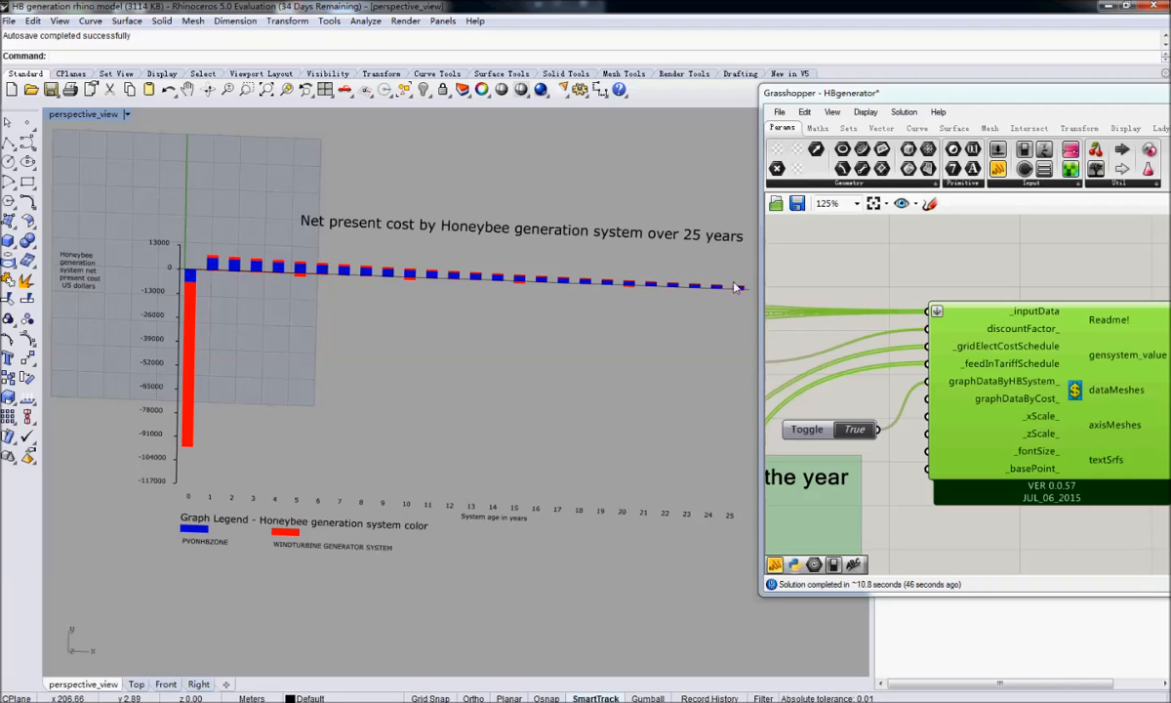
right_drag(1107, 359, 898, 369)
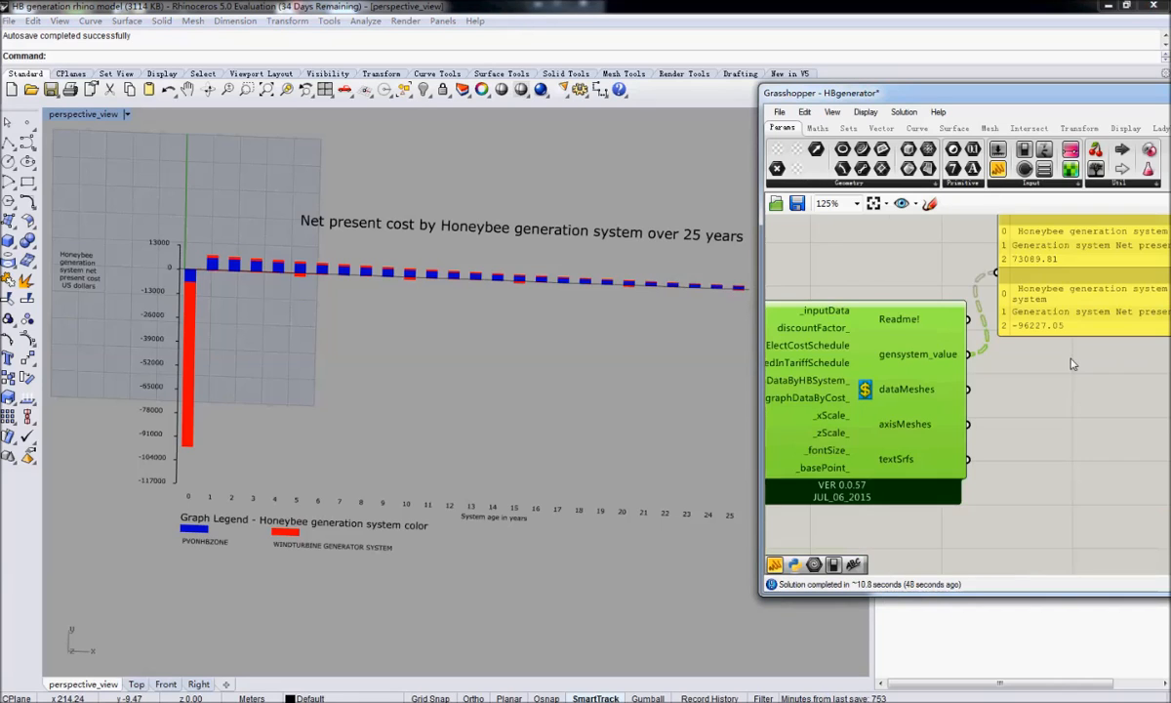
right_drag(1071, 363, 888, 392)
right_drag(985, 391, 956, 398)
drag(943, 94, 324, 88)
right_drag(411, 282, 530, 283)
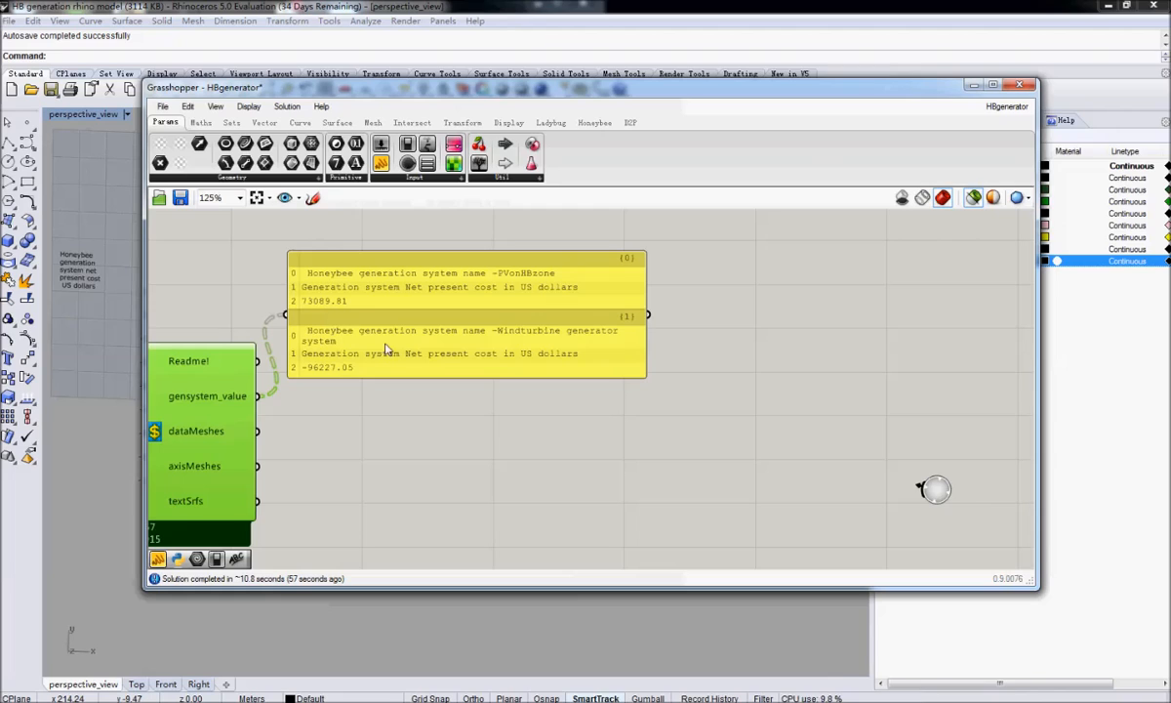
click(313, 361)
click(372, 382)
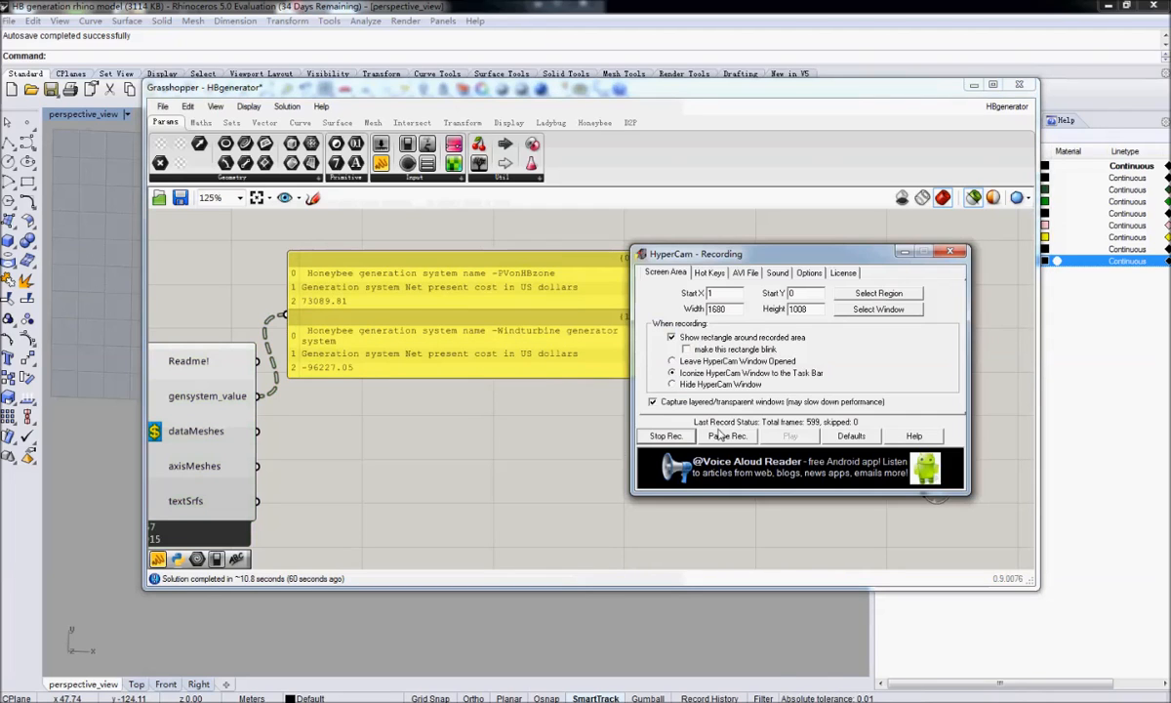
click(905, 256)
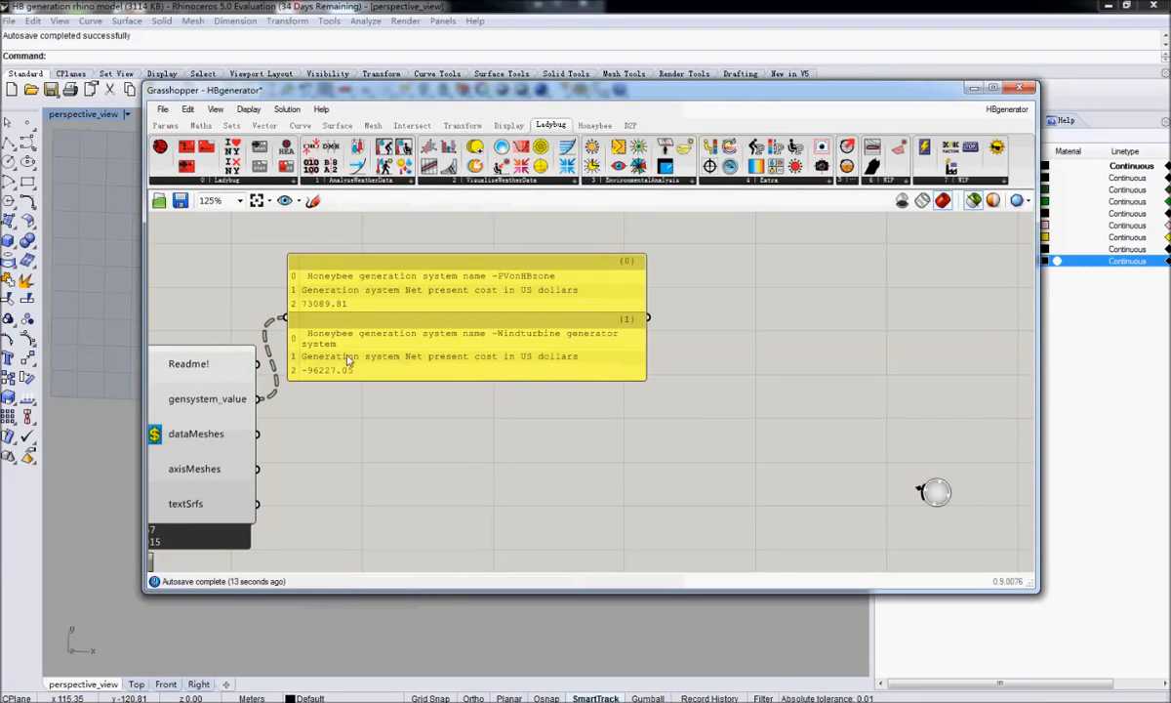
right_drag(332, 363, 361, 384)
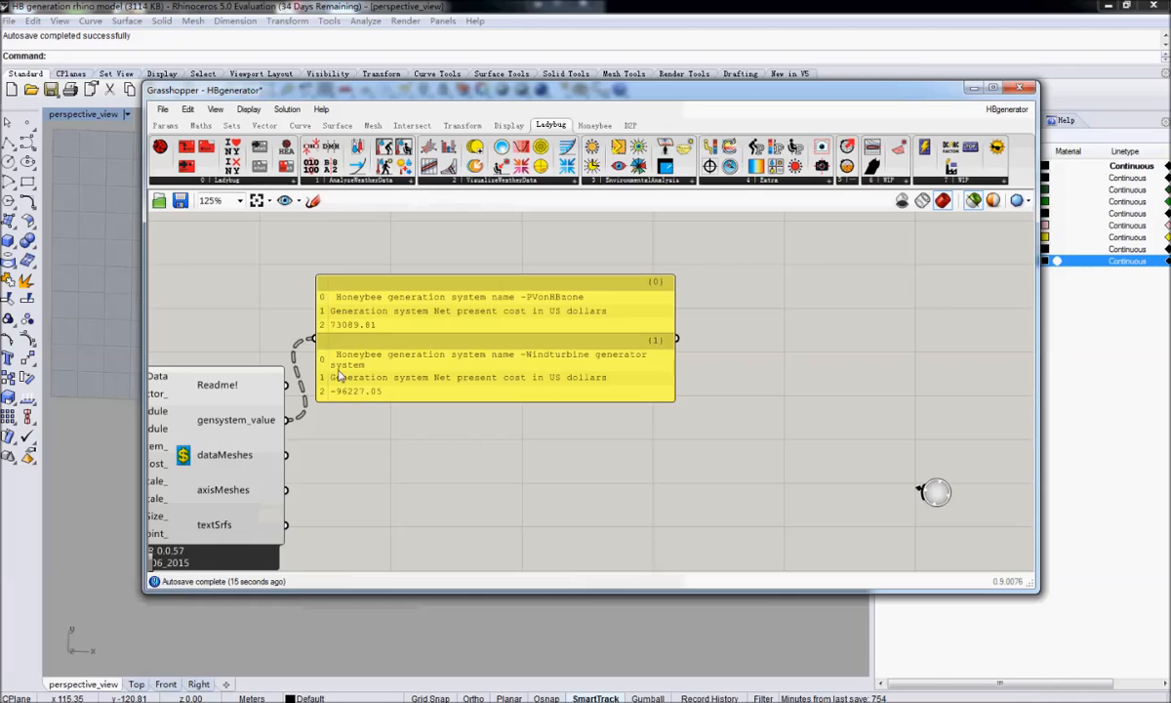
scroll(389, 395, down, 4)
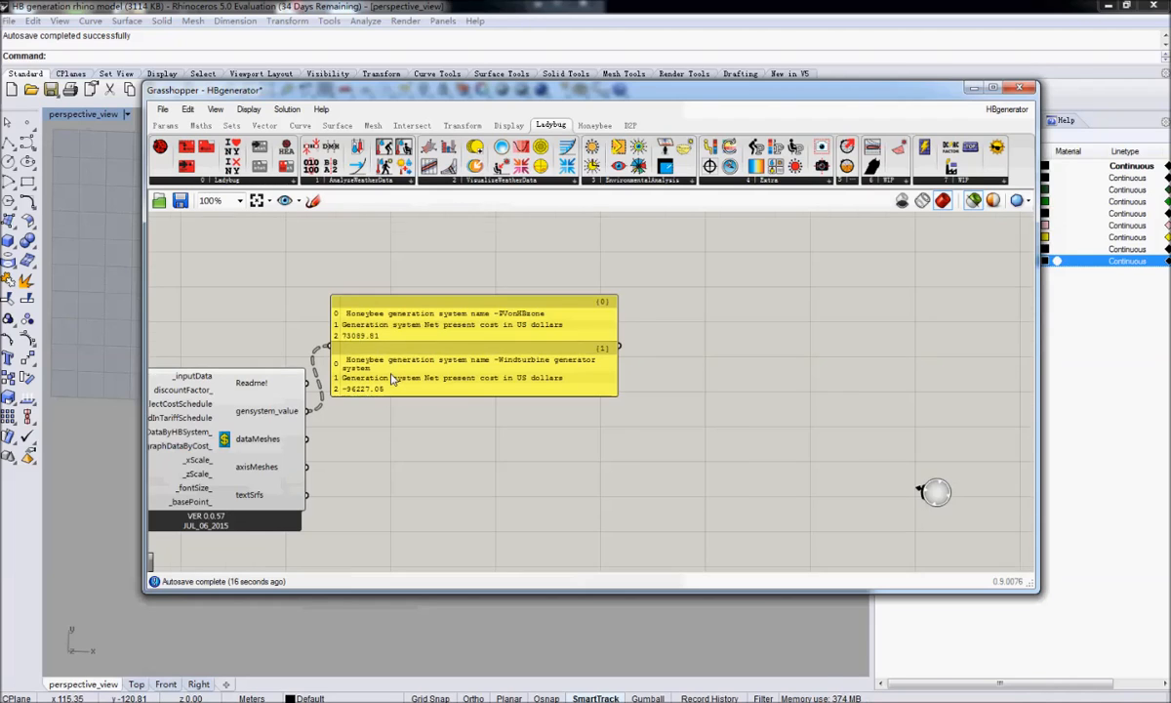
scroll(392, 386, up, 4)
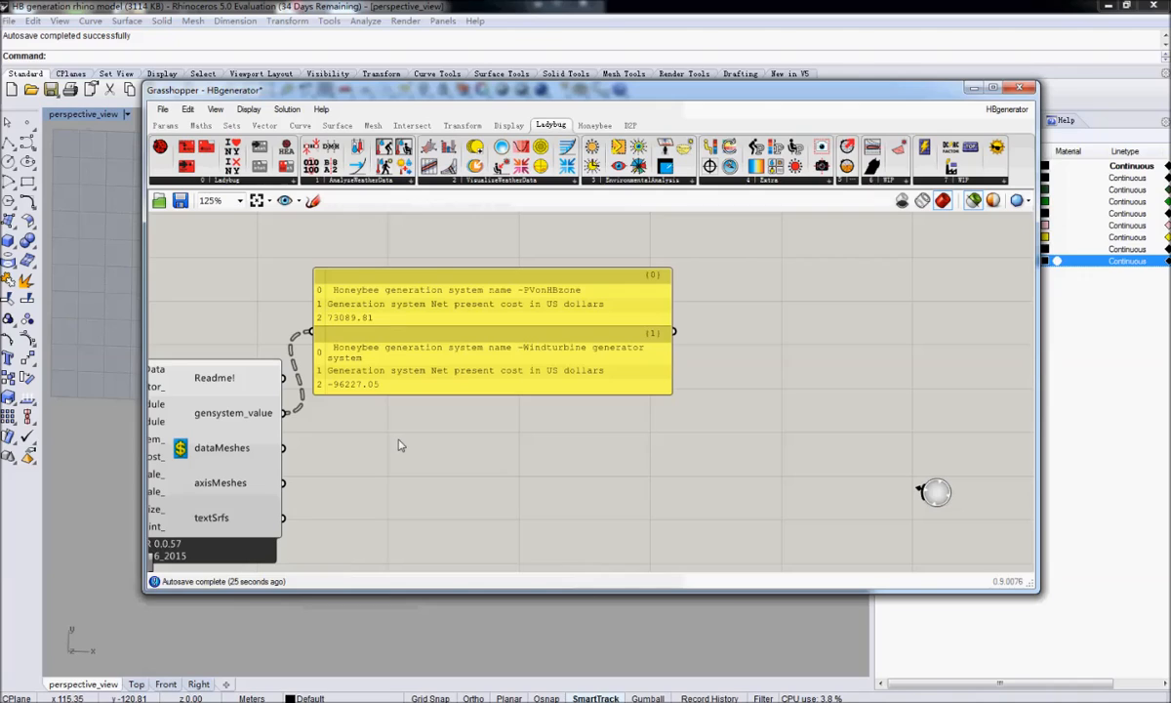
Add a Tree Branch component below the net present cost panel and feed its tree input from gensystem_value
double_click(380, 464)
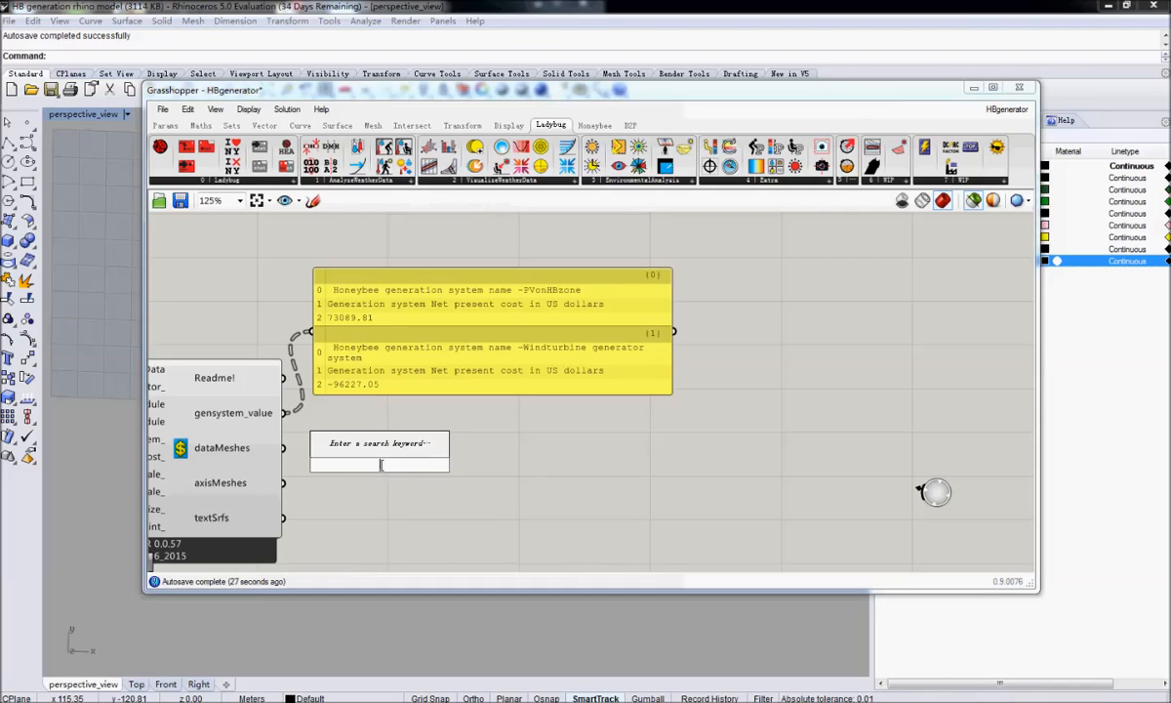
text(br)
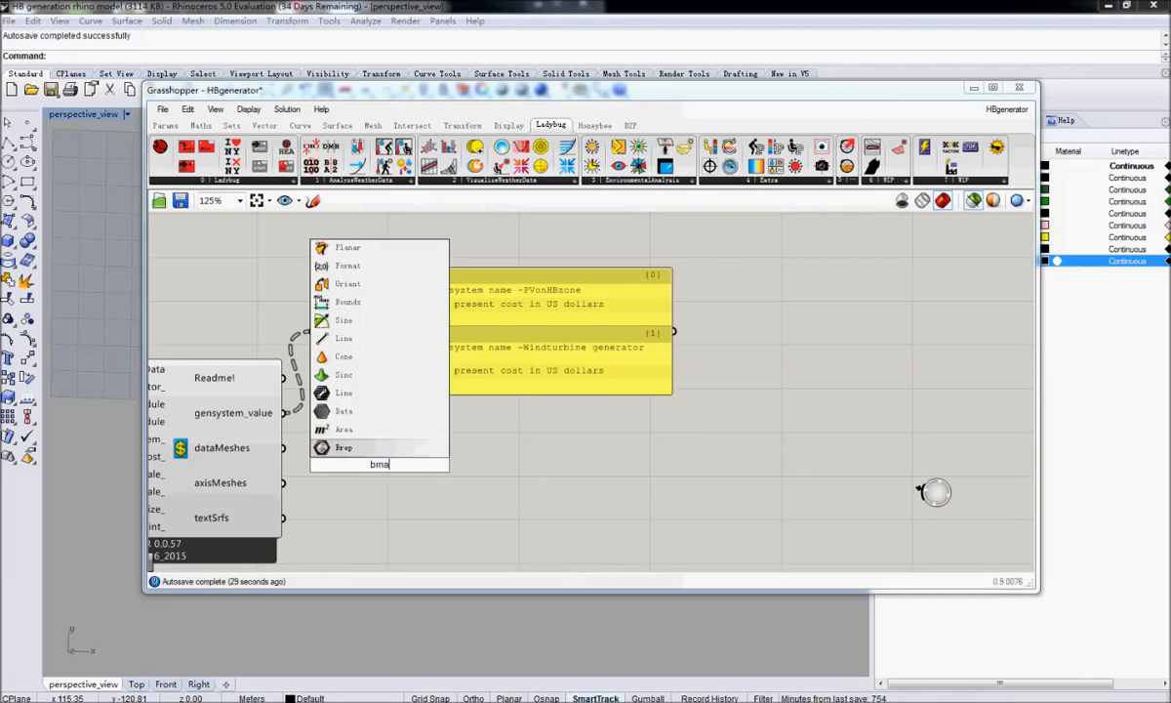
text(anch)
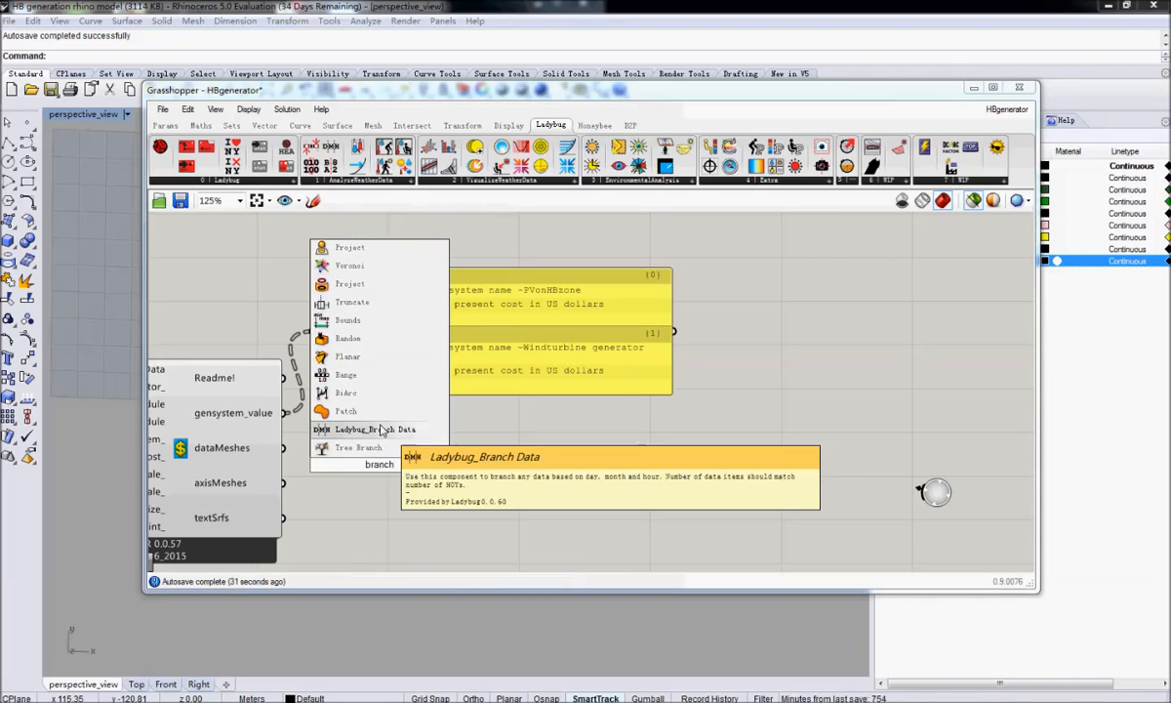
click(378, 448)
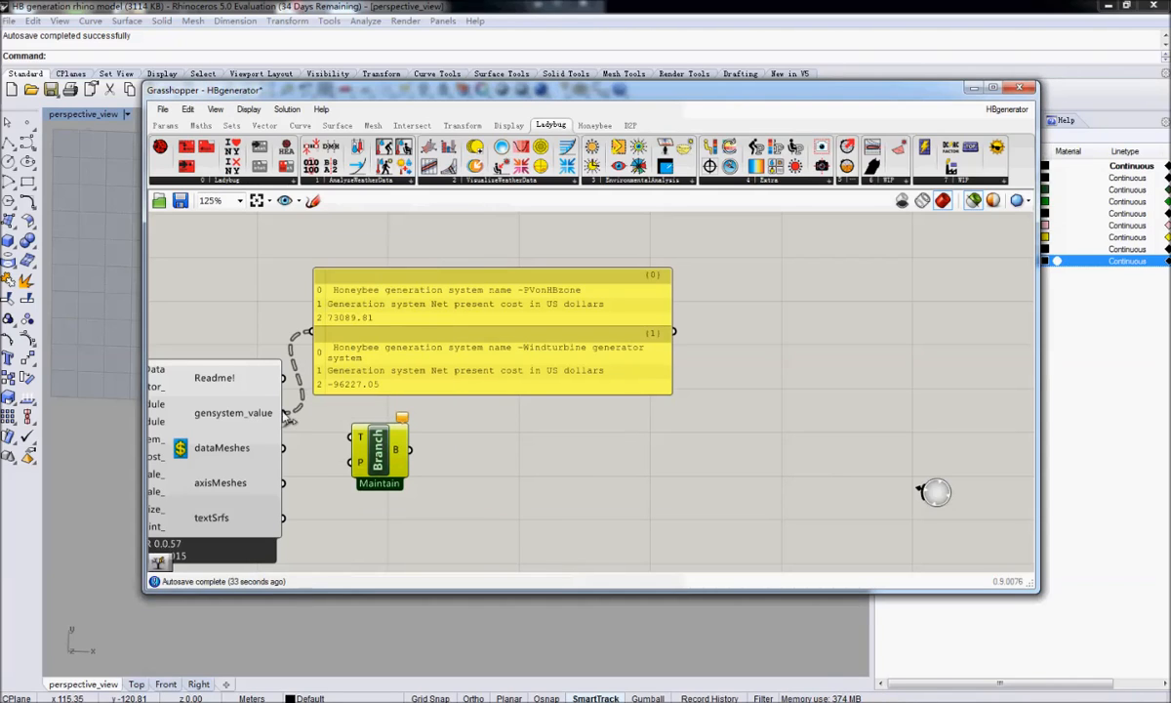
drag(284, 414, 447, 435)
Commit a path for the P input of the Tree Branch component to extract the PV system's branch
right_click(420, 436)
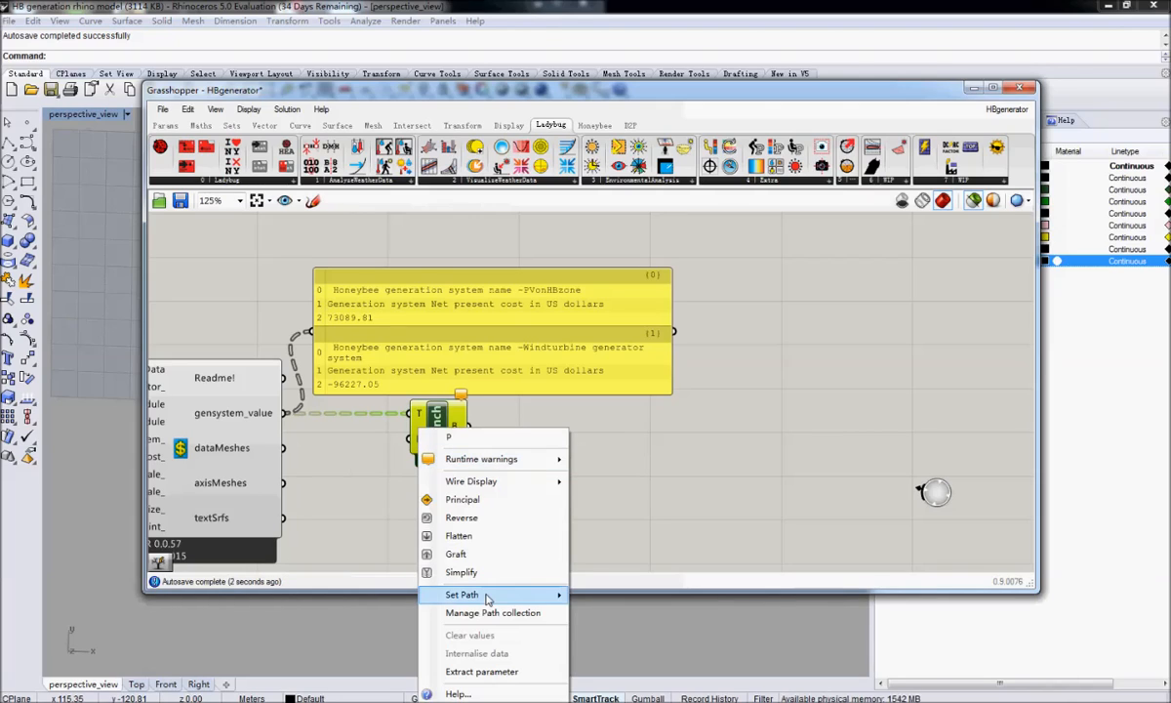
mouse_move(488, 599)
click(630, 612)
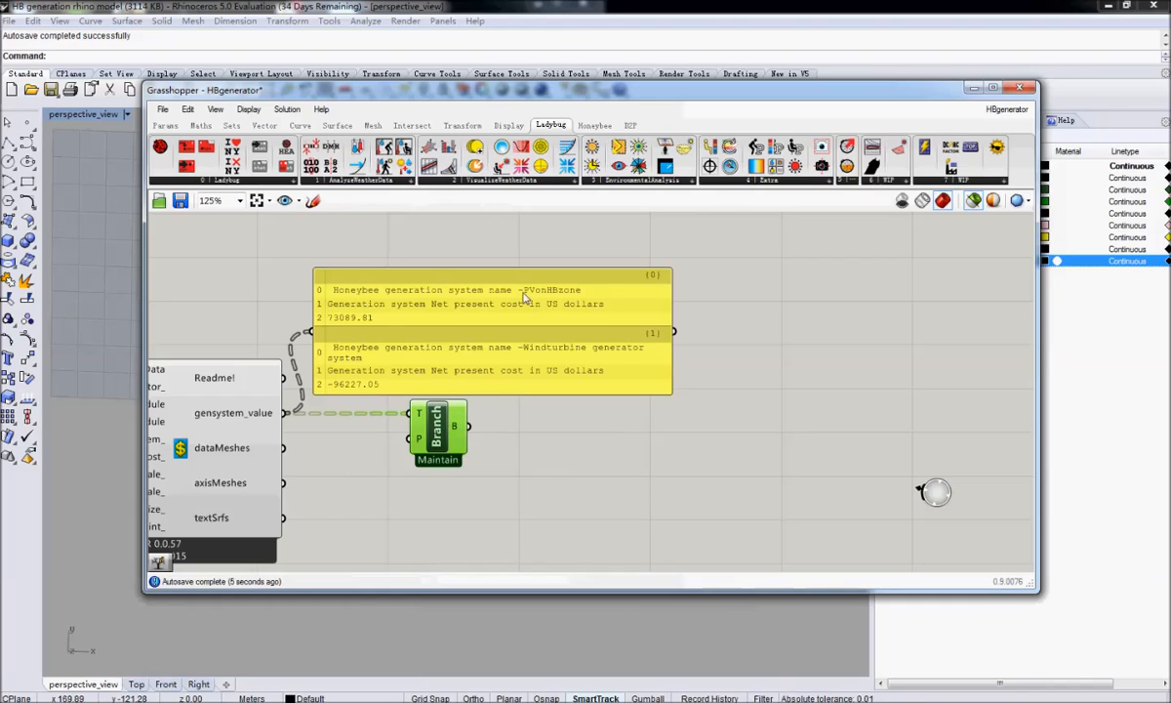
mouse_move(463, 429)
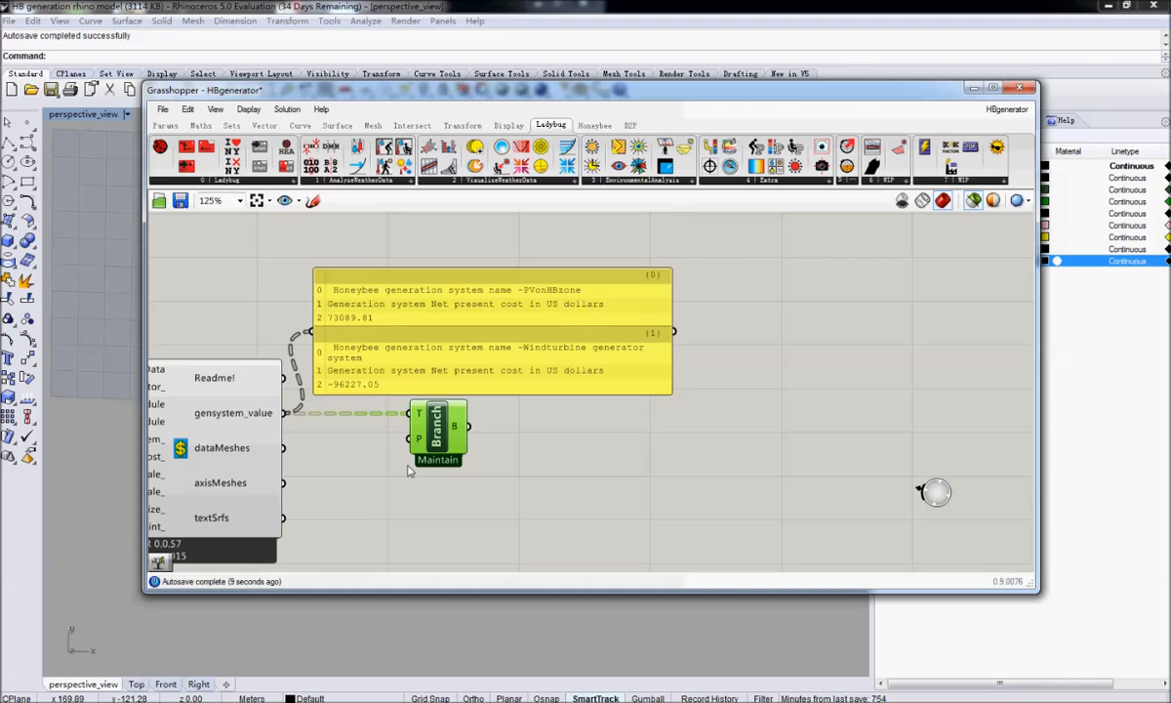
Duplicate the Tree Branch component below the first one and commit path 2 for the copy's P input
alt+drag(423, 442, 424, 515)
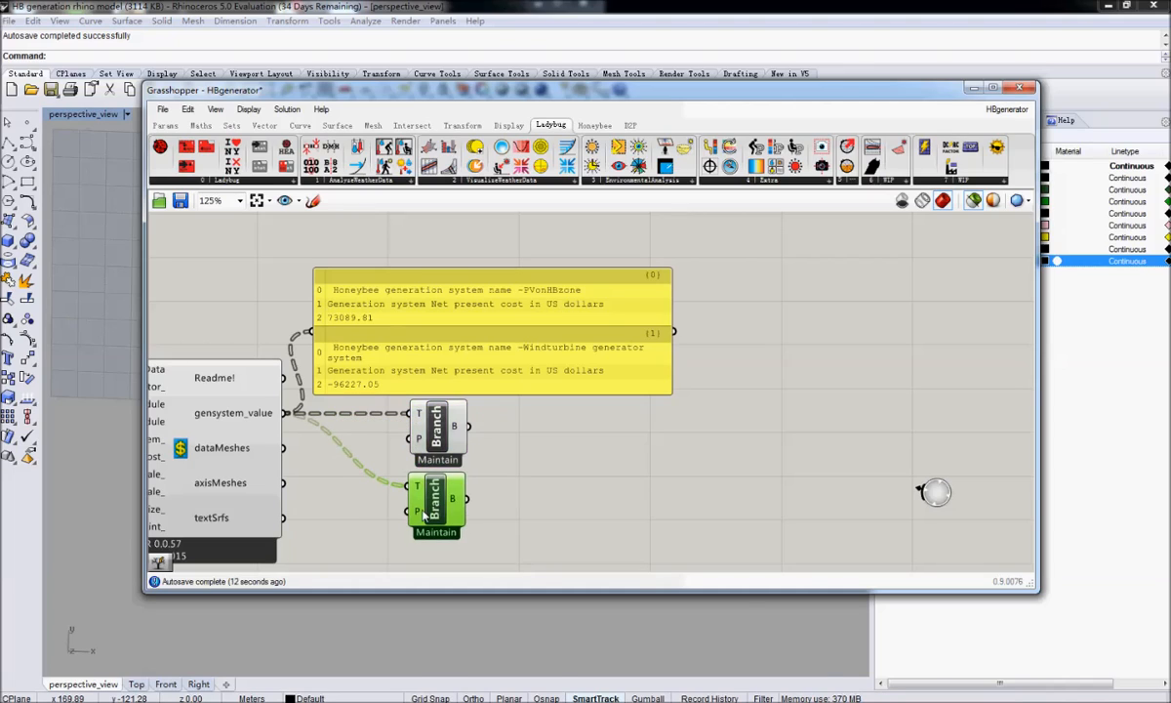
right_click(424, 514)
mouse_move(472, 609)
text(2)
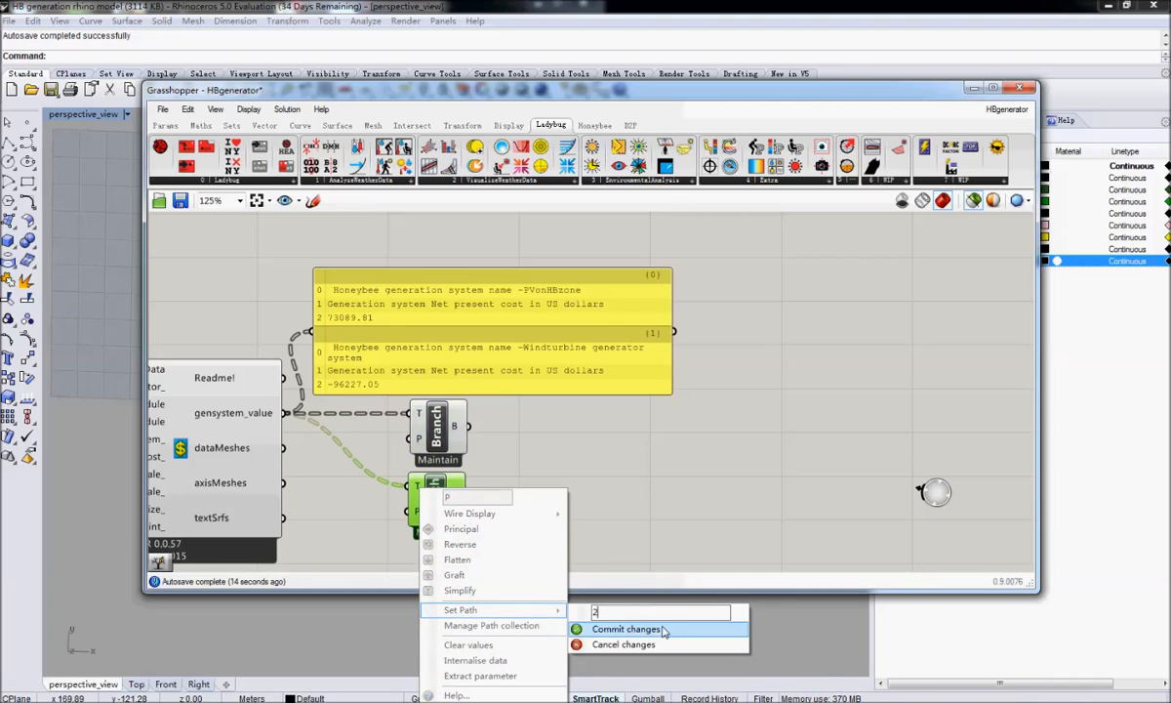
click(663, 631)
Try to change the path in the lower Tree Branch's P input to 1
right_click(418, 509)
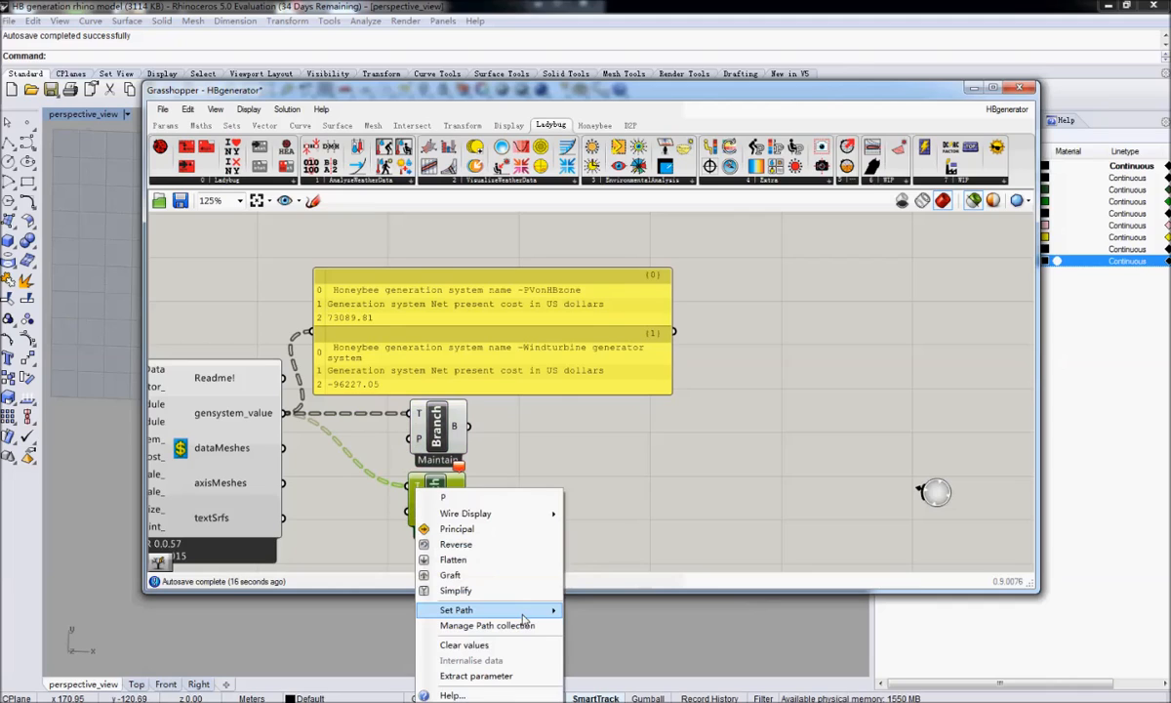
mouse_move(523, 616)
key(BackSpace)
key(BackSpace)
key(BackSpace)
text(1)
click(615, 634)
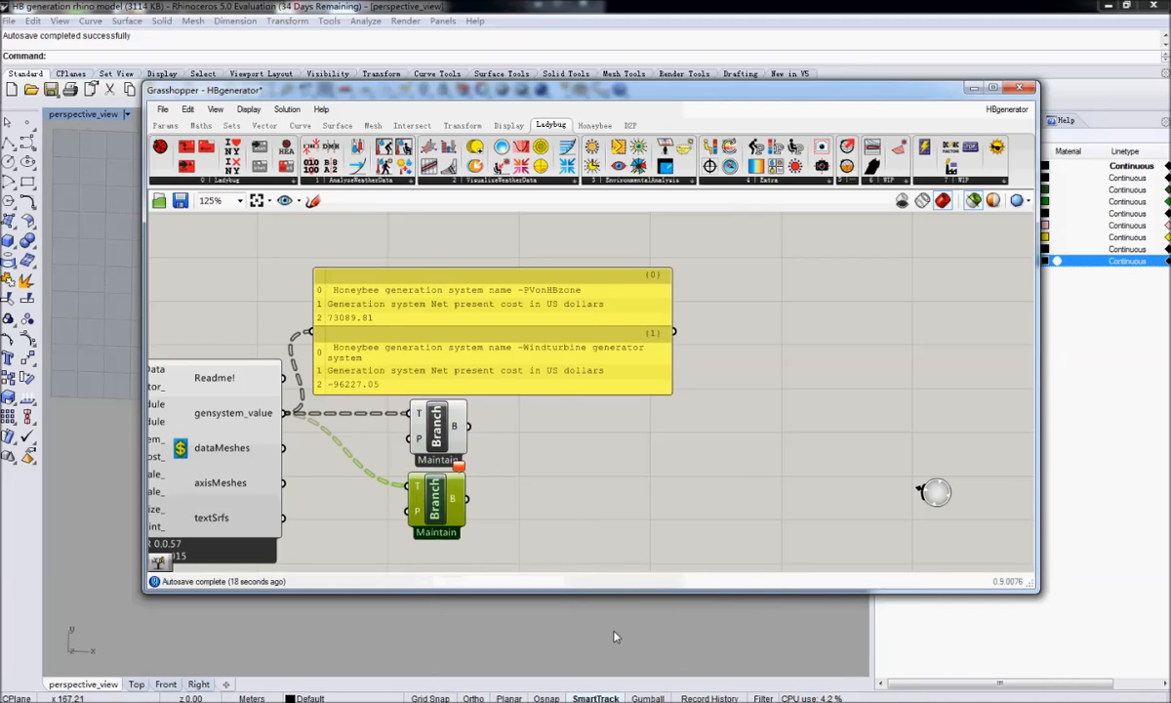
scroll(414, 520, up, 3)
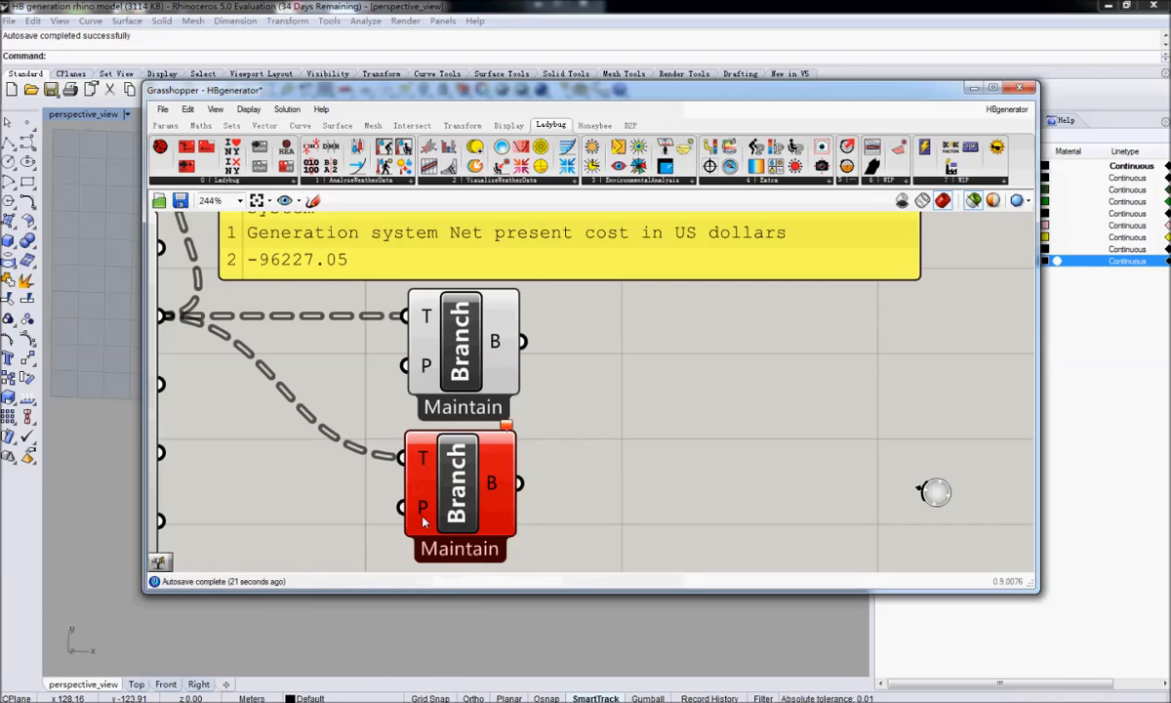
right_click(422, 522)
mouse_move(551, 610)
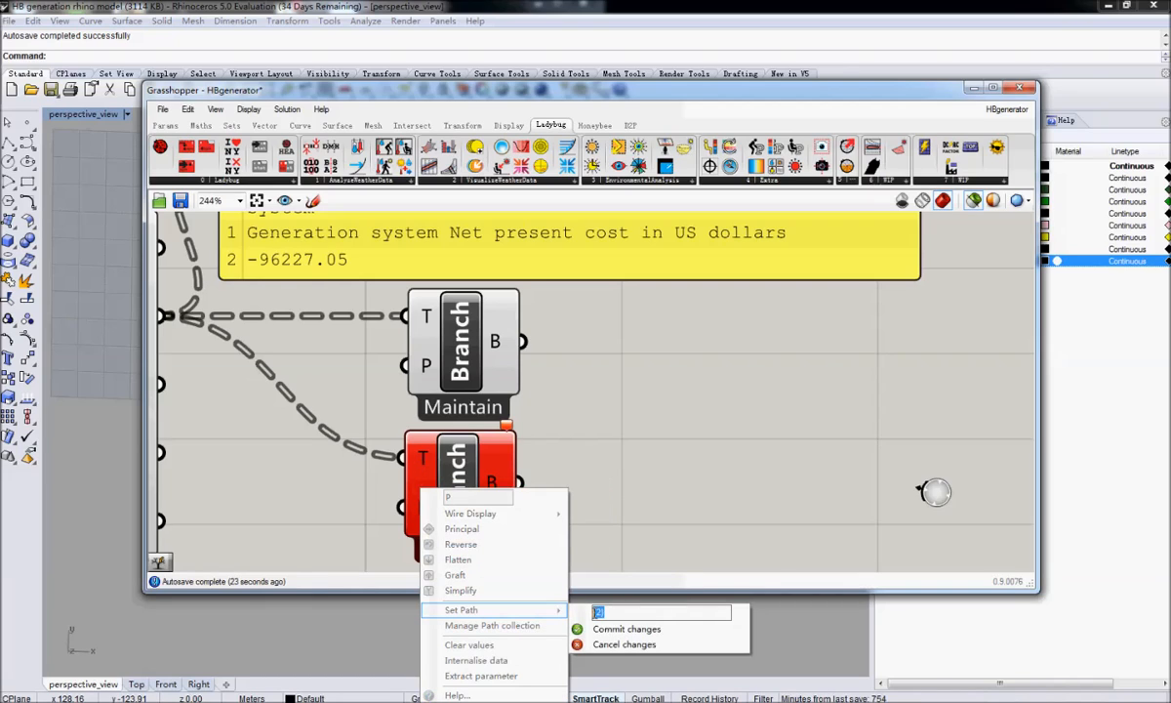
key(Return)
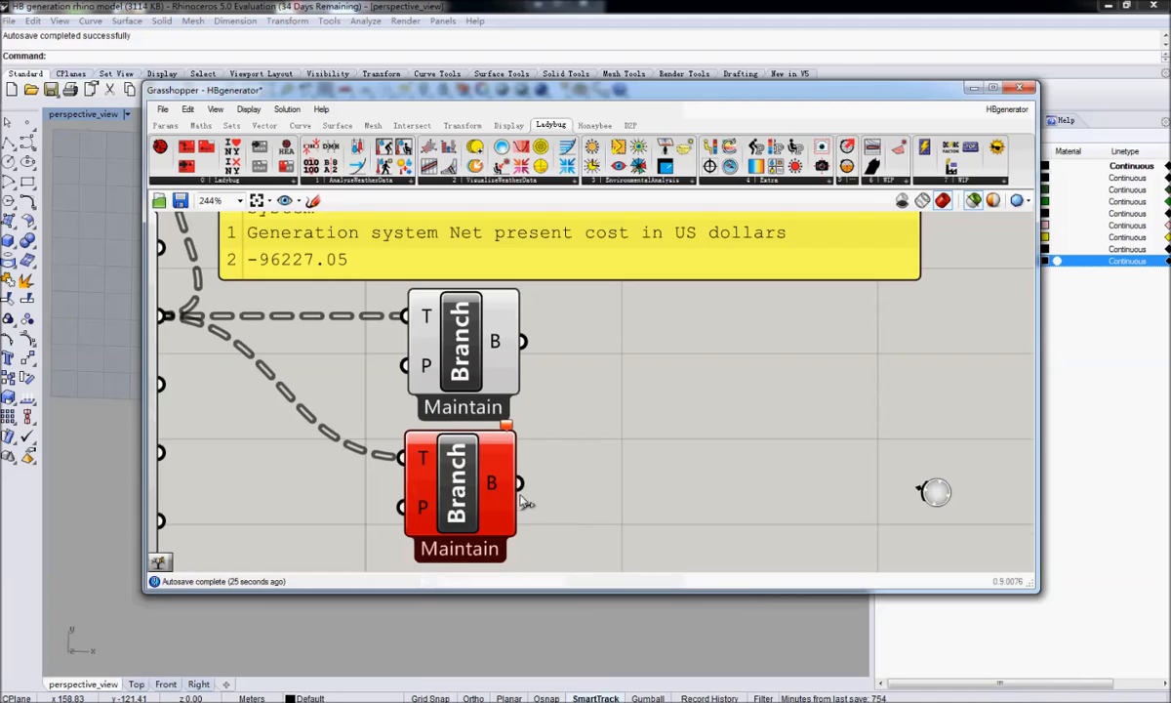
Check the paths stored in both Tree Branch components and set the upper one's P input to the PV system's branch {0}
right_drag(521, 496, 553, 506)
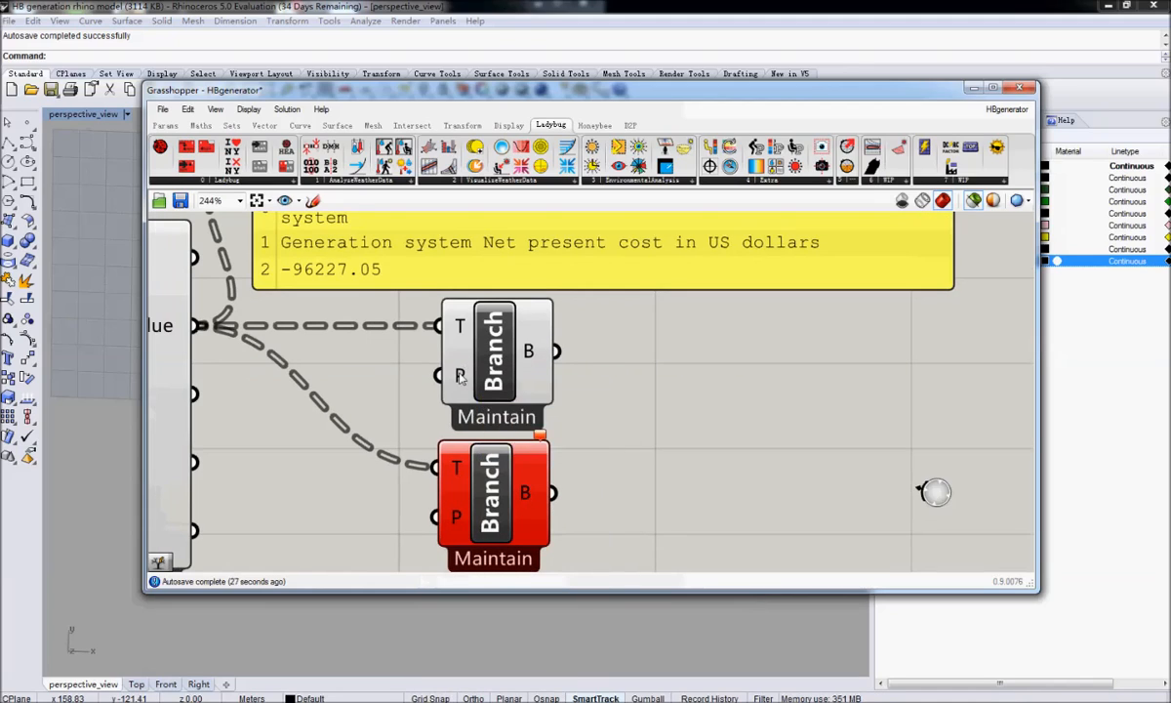
right_click(461, 377)
click(388, 493)
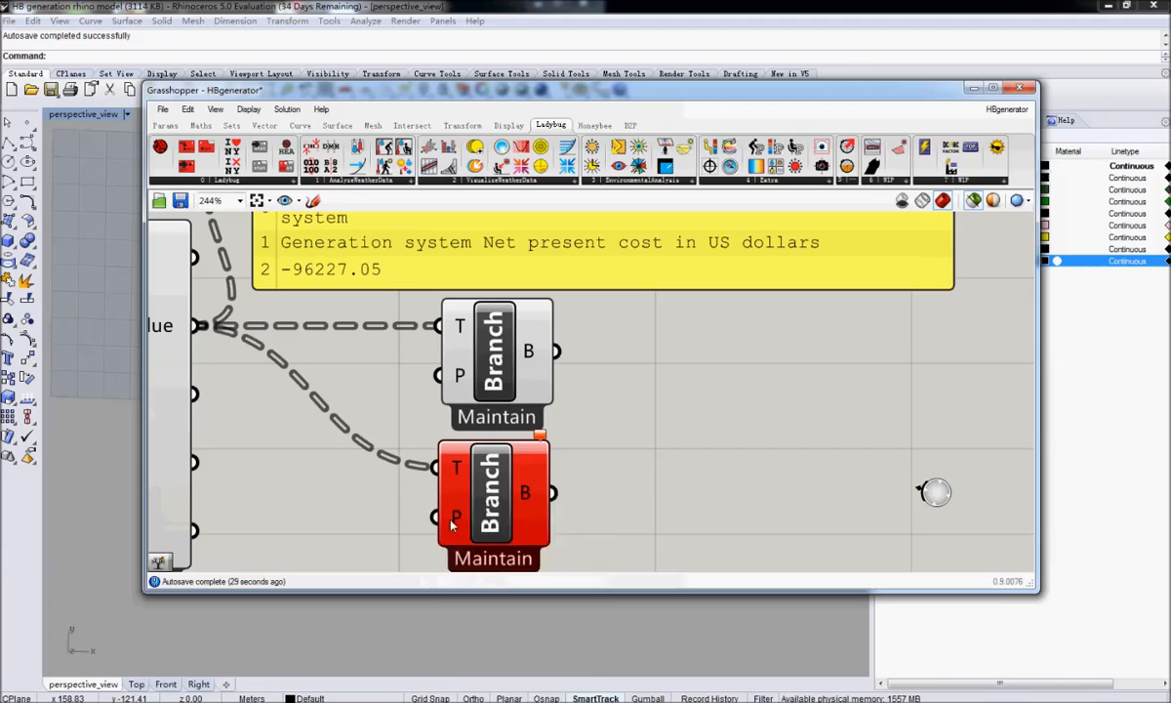
right_click(452, 525)
mouse_move(546, 610)
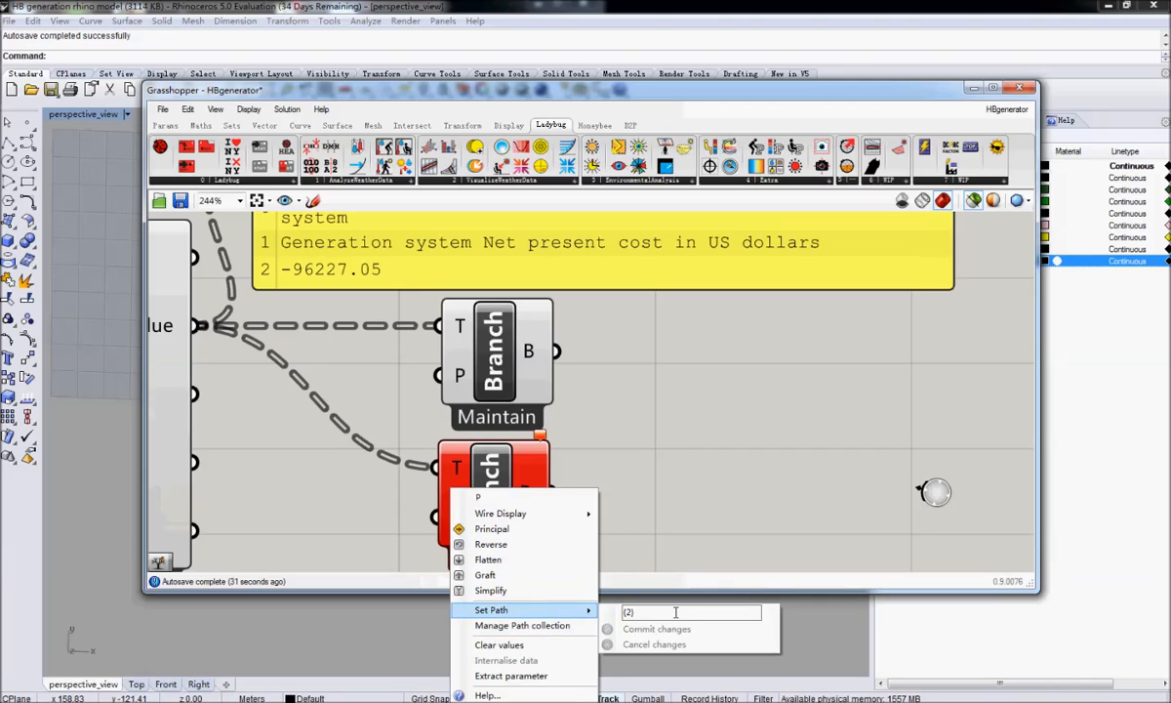
key(Escape)
right_click(461, 375)
mouse_move(537, 496)
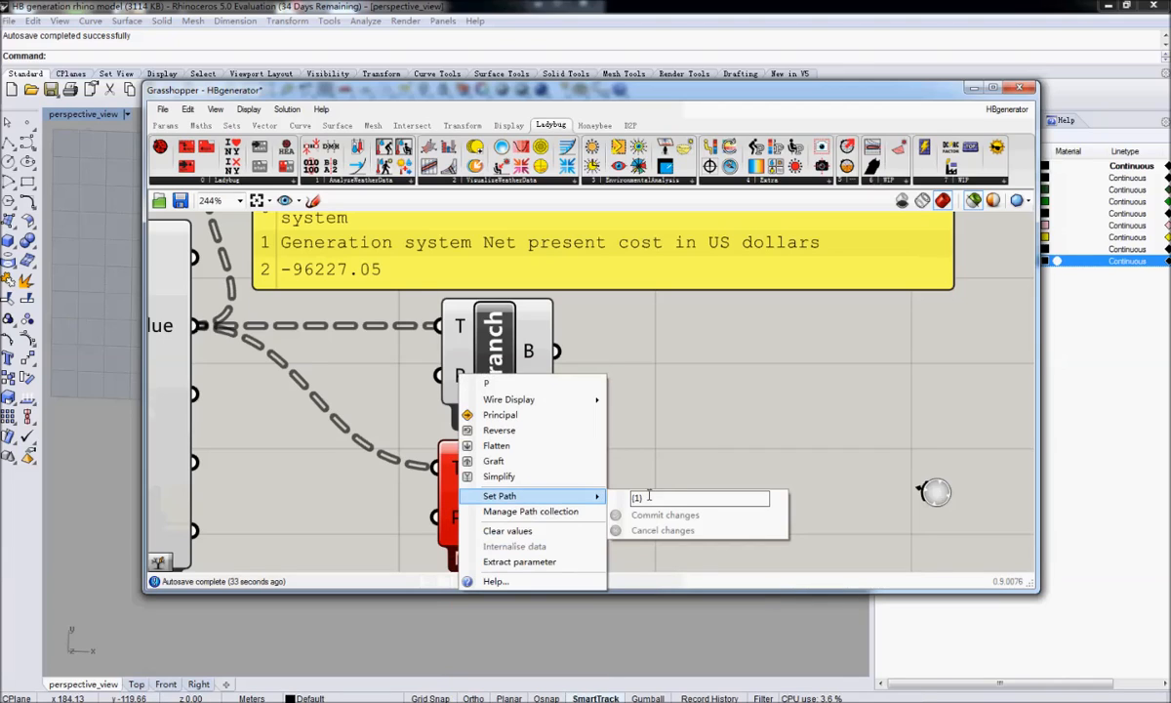
click(665, 515)
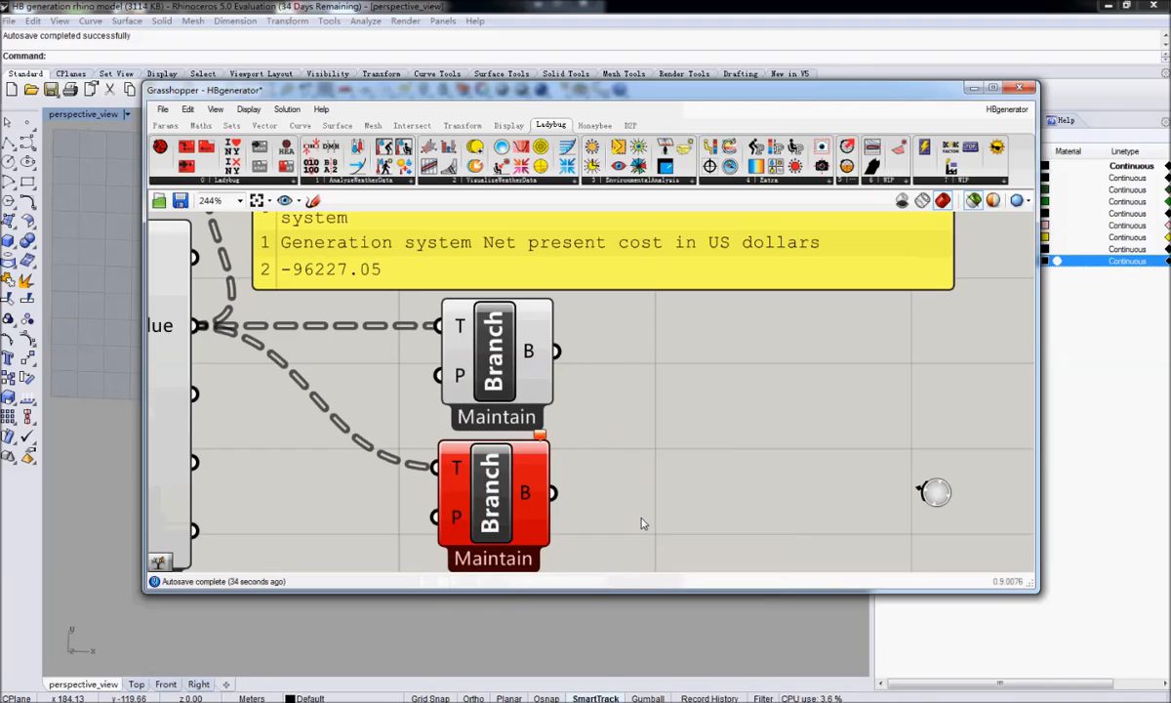
Set the path of the lower Tree Branch's P input to 1 to extract the wind turbine system's branch
right_click(467, 518)
mouse_move(527, 609)
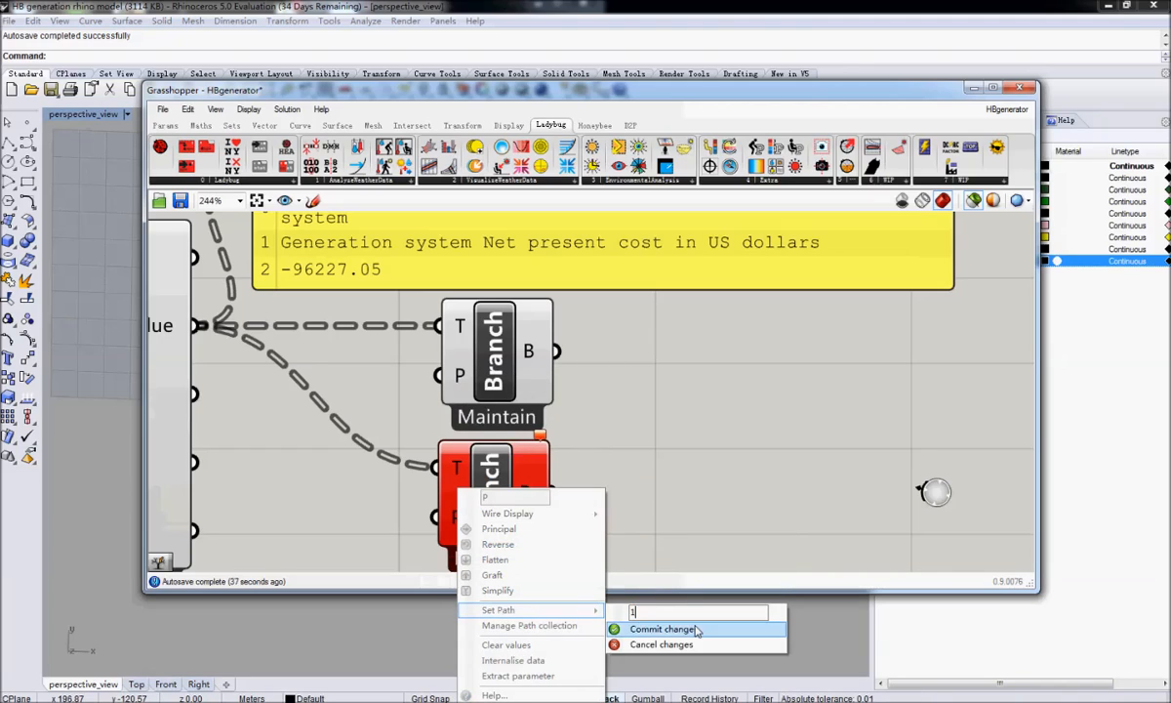
click(664, 628)
right_drag(470, 499, 439, 501)
scroll(441, 500, down, 3)
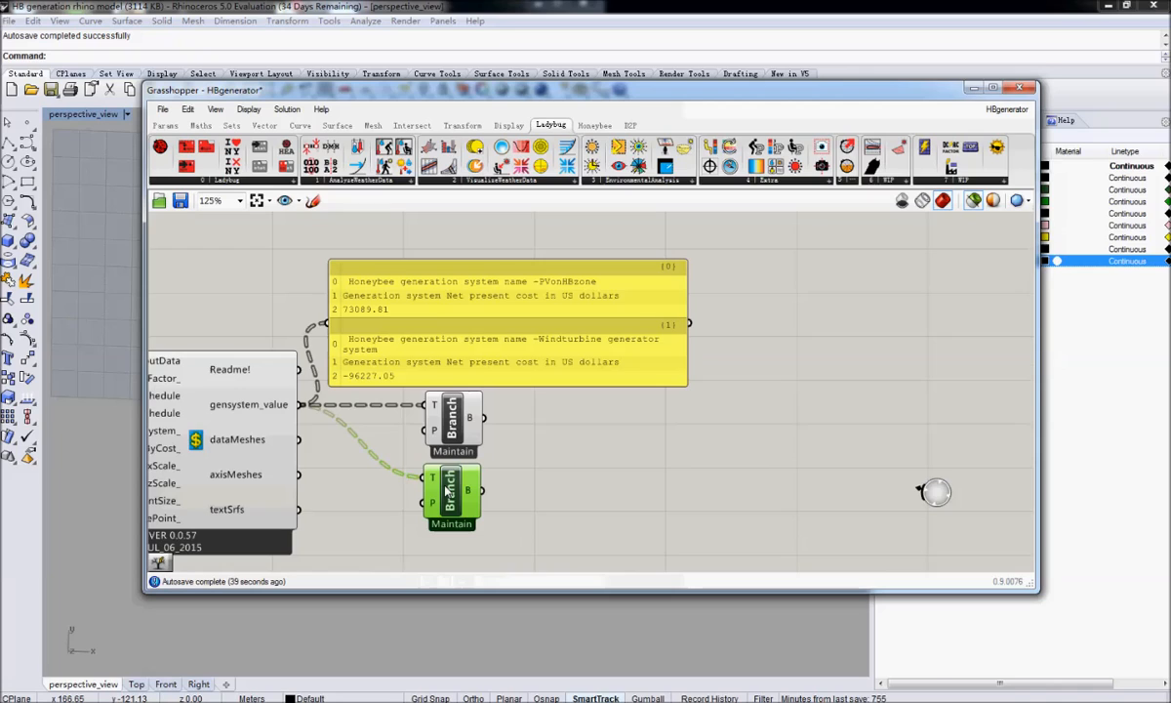
Move the lower Tree Branch component further down to leave more space below the upper one
scroll(441, 457, up, 2)
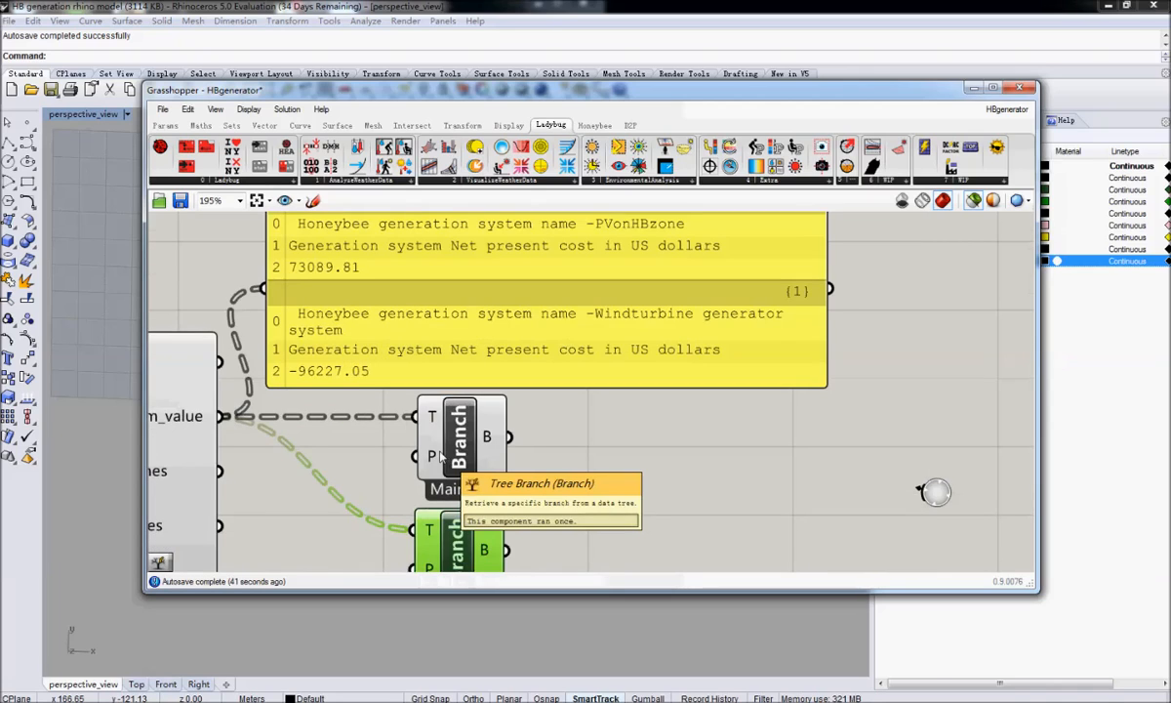
right_drag(441, 456, 404, 456)
drag(404, 456, 424, 494)
right_drag(479, 435, 515, 449)
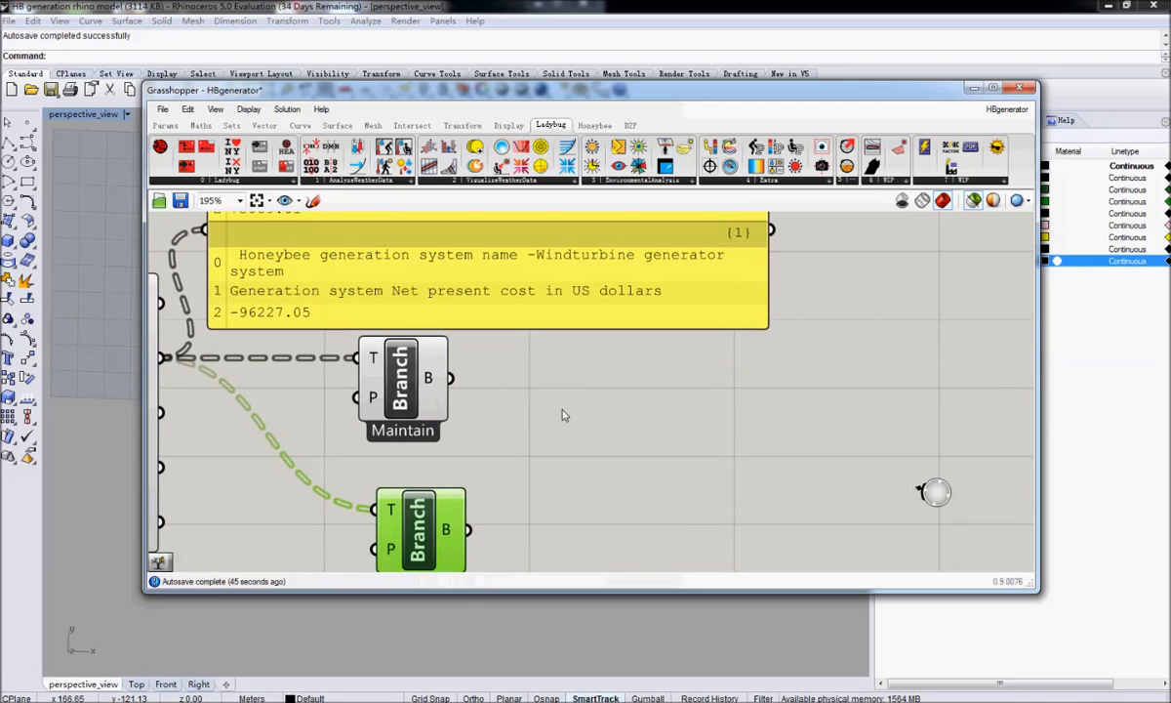
Place a Ladybug Analysis Period component beside the Tree Branch components
click(332, 183)
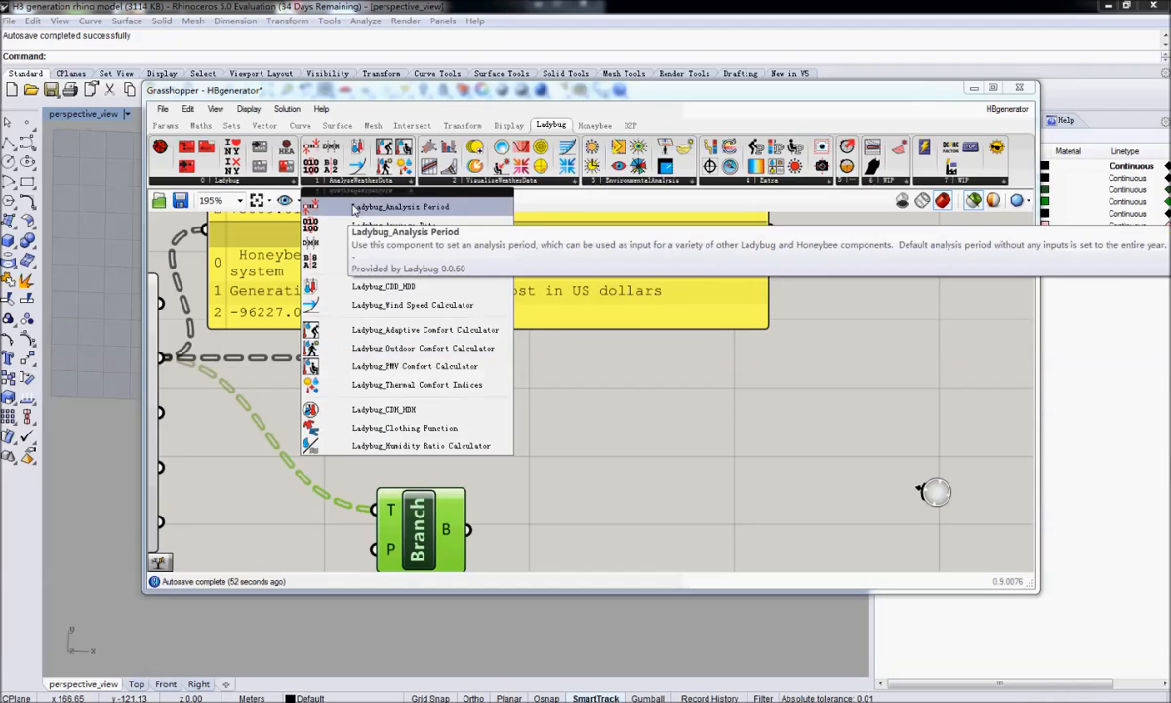
click(227, 182)
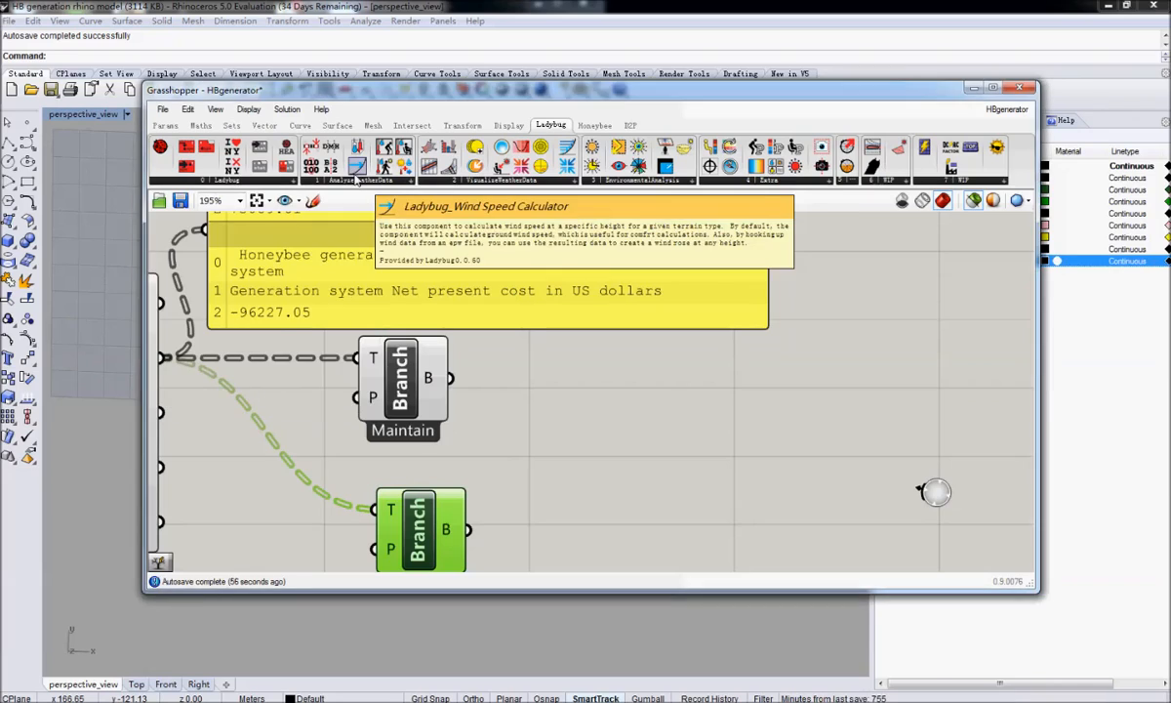
click(358, 182)
drag(391, 207, 536, 397)
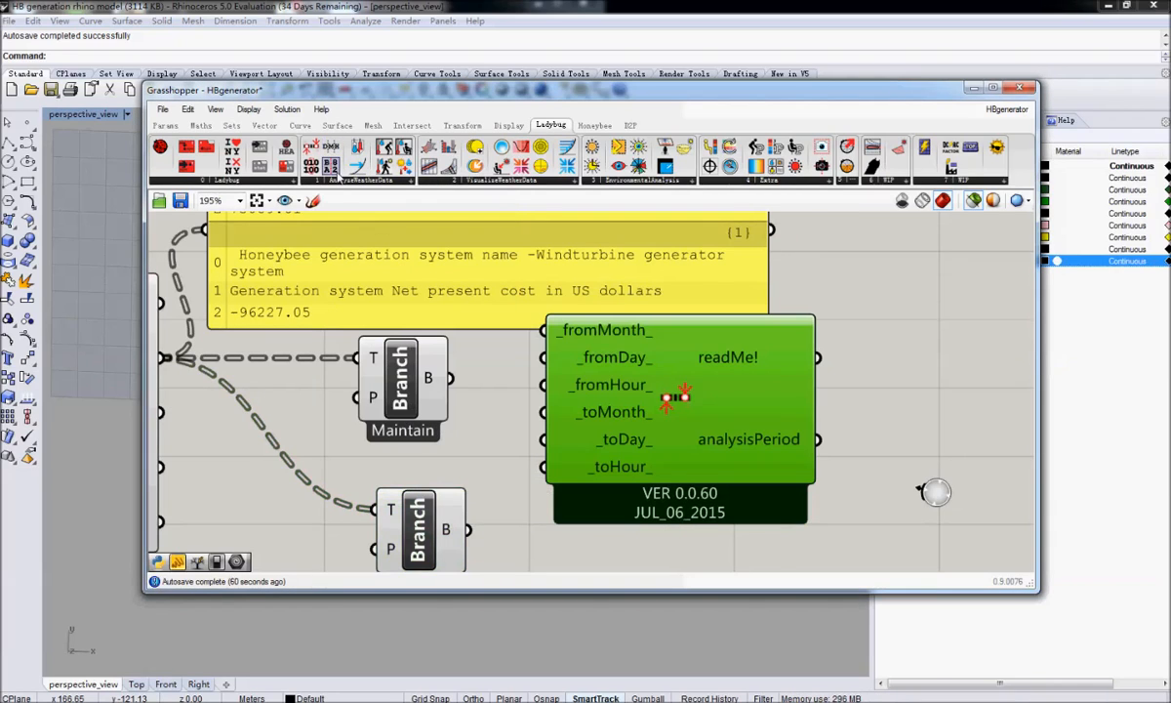
Place a Ladybug Separate data component beside the upper Tree Branch component
click(341, 183)
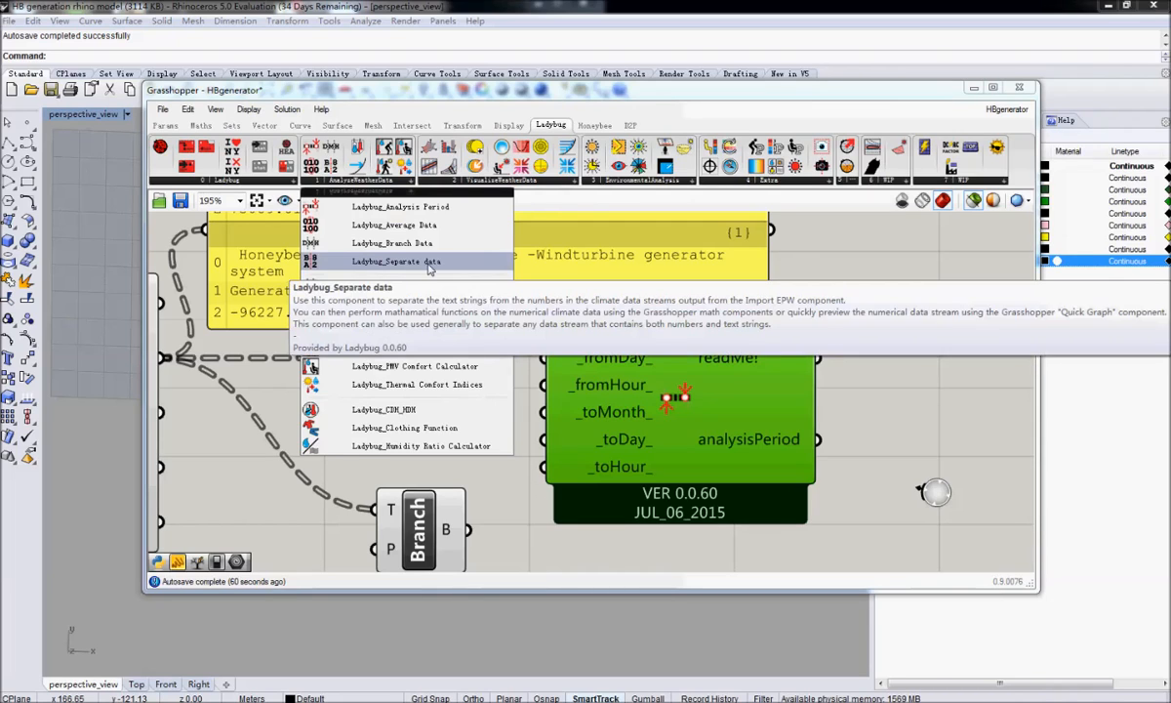
drag(395, 261, 402, 386)
click(554, 421)
drag(549, 423, 572, 404)
right_drag(732, 420, 829, 432)
Delete the Analysis Period component overlapping the Separate data component
click(829, 433)
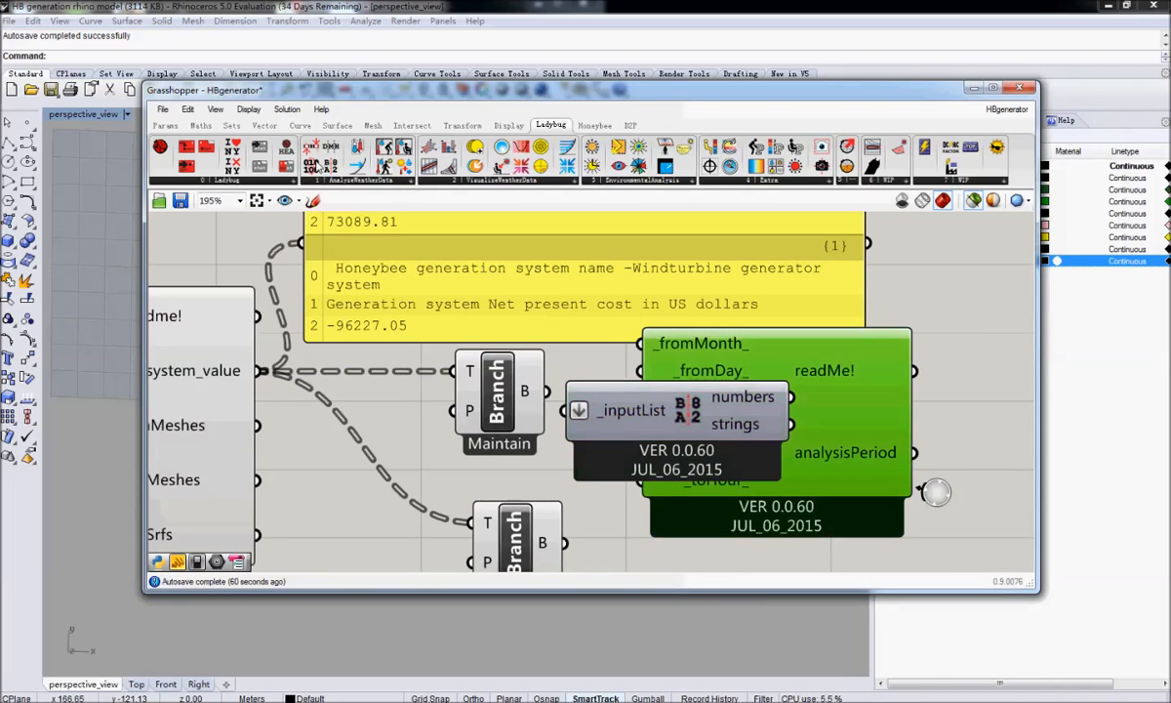
click(188, 109)
click(214, 256)
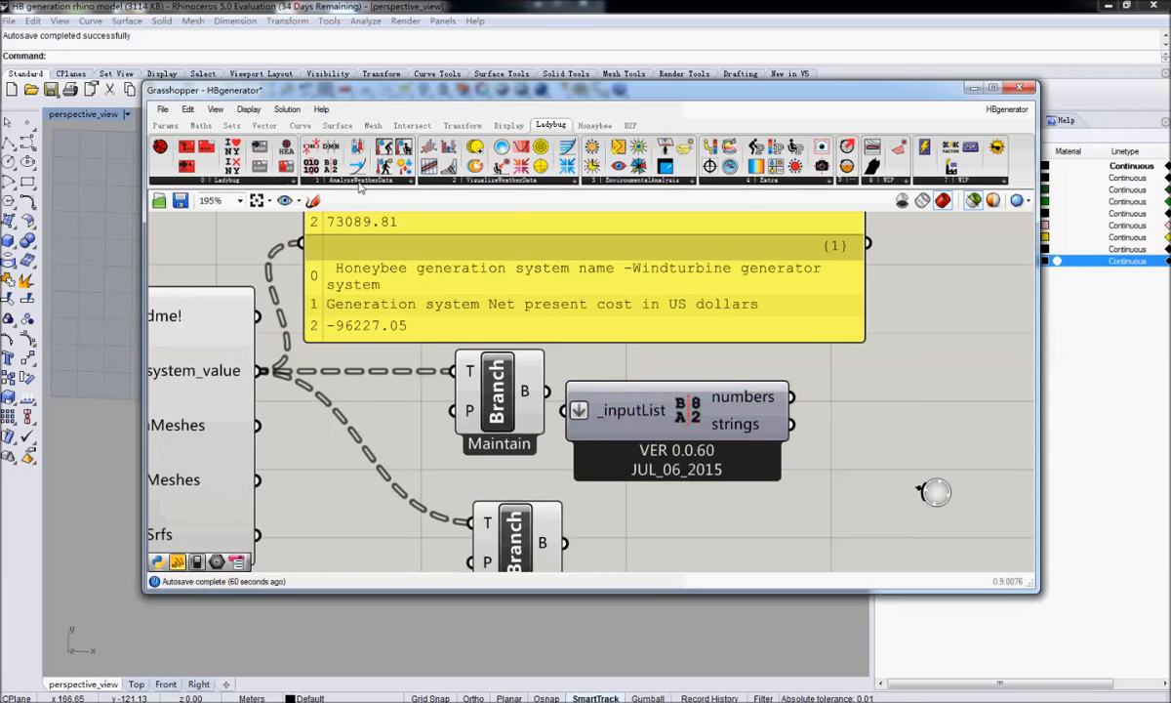
Add a second Separate data component beside the lower Tree Branch, connect each B output to its _inputList, and space the components apart
click(363, 180)
click(411, 264)
right_drag(706, 509, 478, 440)
click(478, 435)
drag(507, 444, 573, 487)
drag(335, 473, 431, 474)
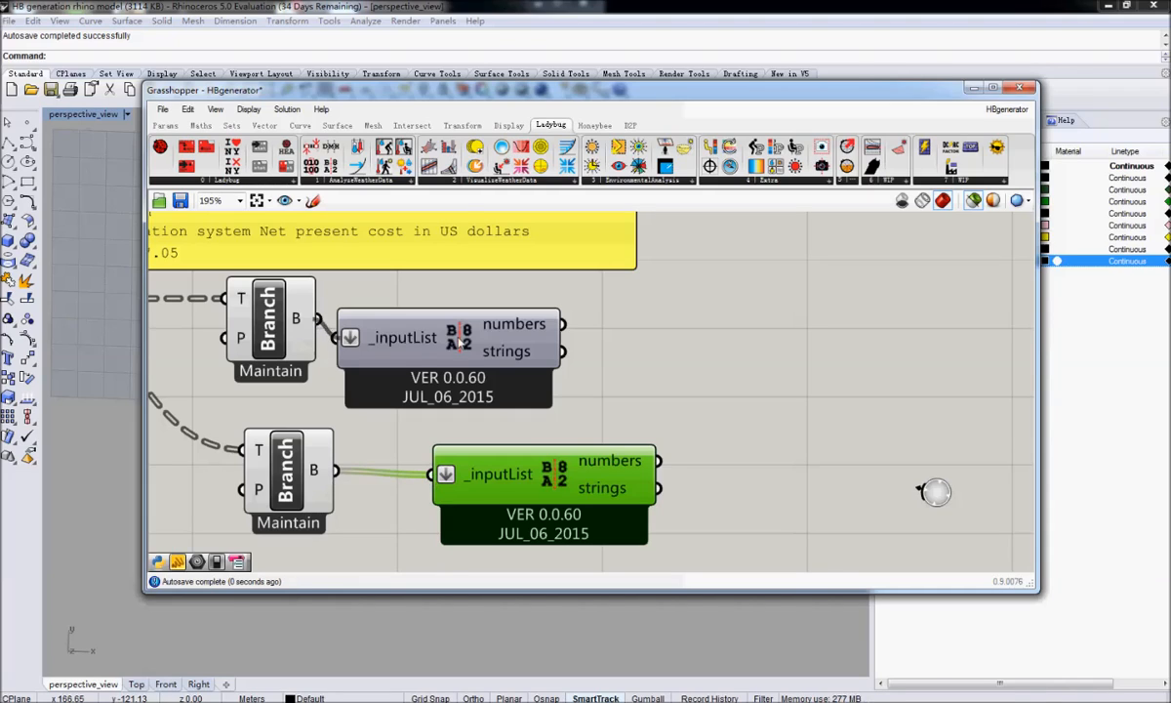
drag(410, 317, 556, 293)
right_drag(473, 217, 327, 212)
Add a panel beside each Separate data component and feed it from that component's numbers output
click(165, 125)
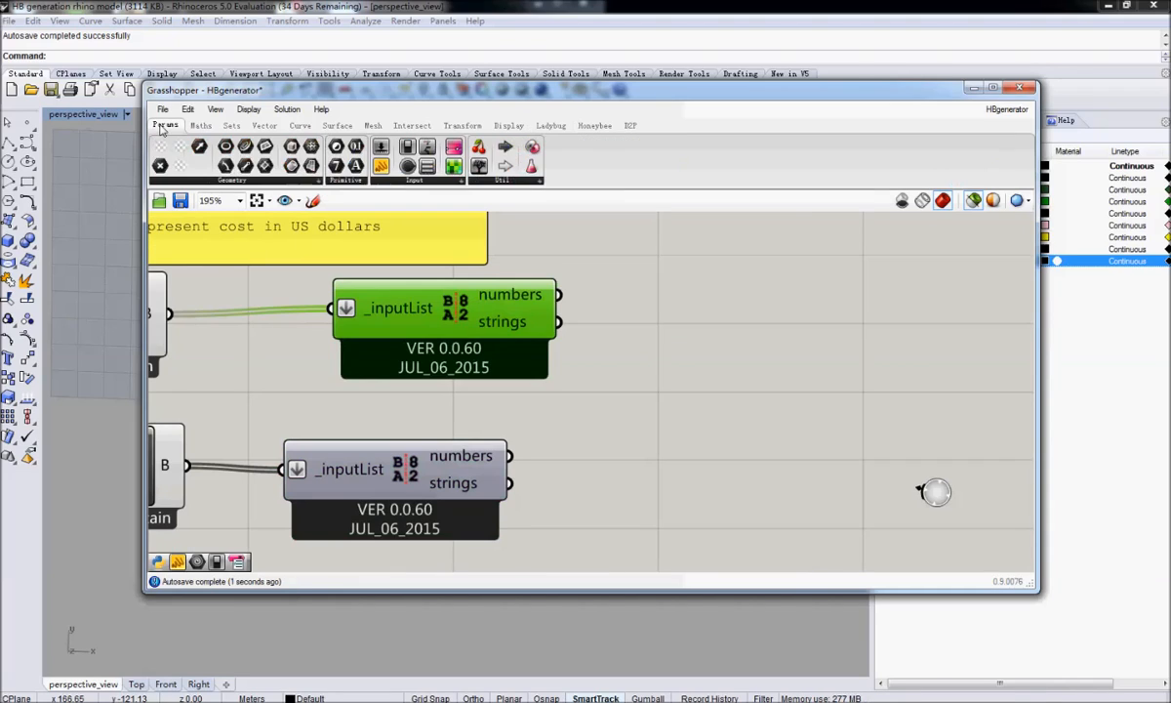
drag(381, 166, 717, 297)
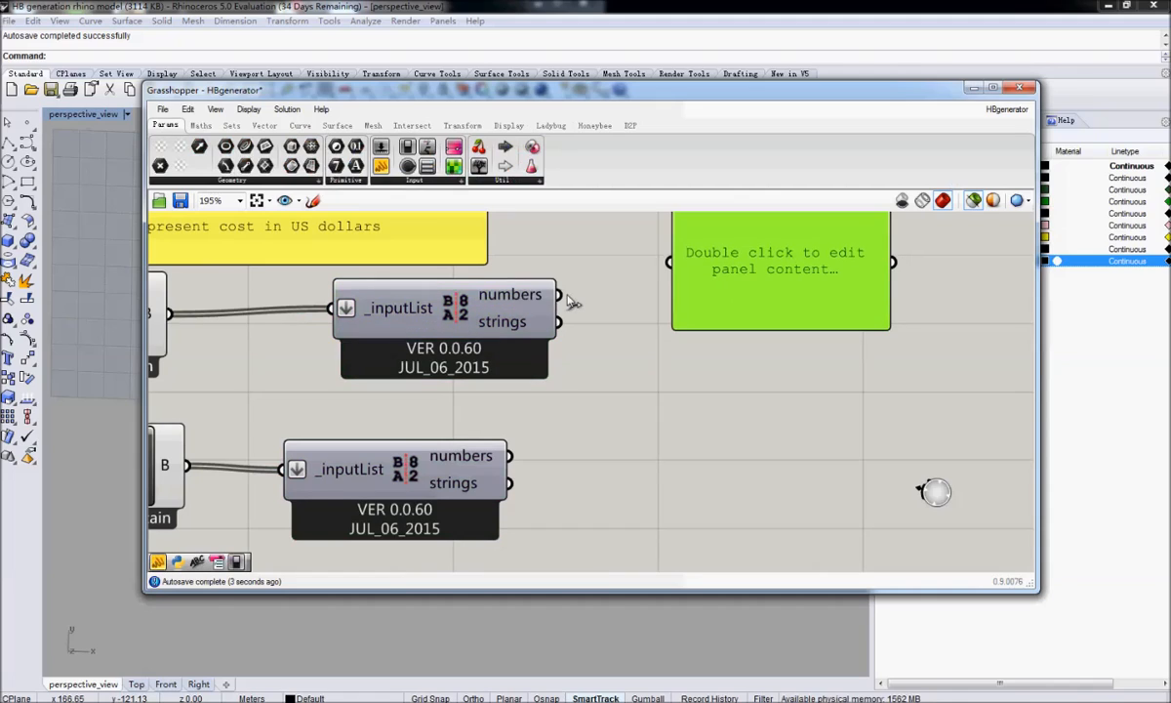
drag(558, 294, 669, 261)
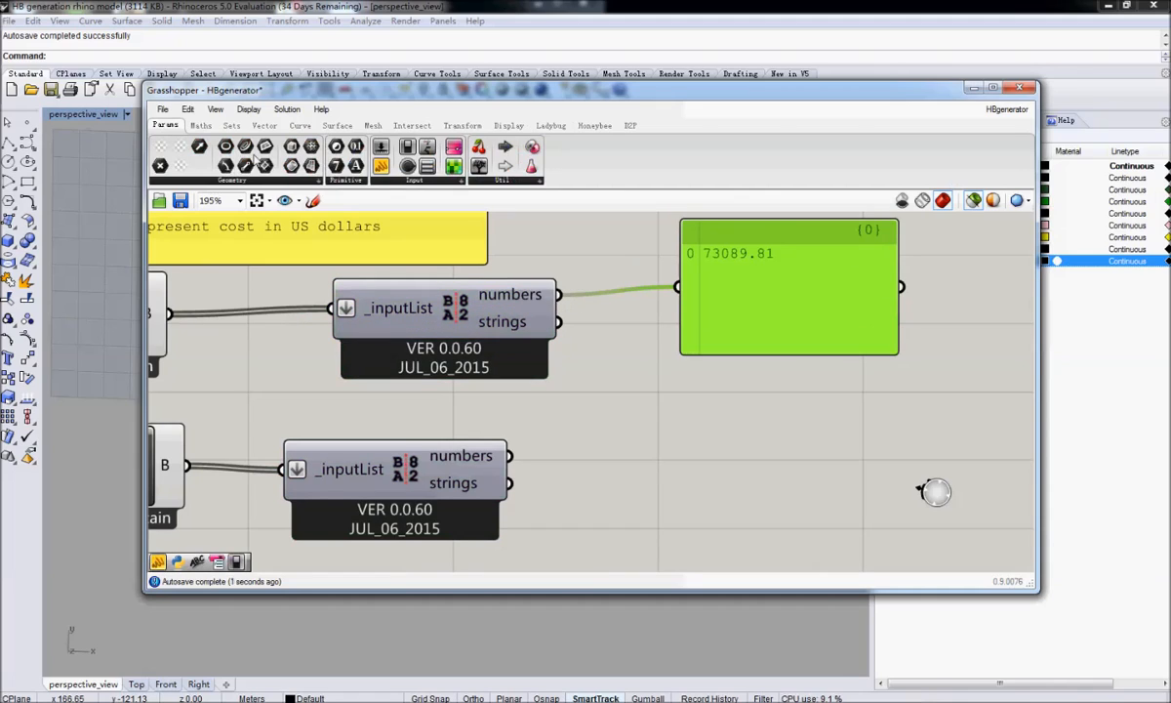
drag(381, 166, 663, 492)
drag(509, 456, 553, 491)
Examine the overall definition, from the EnergyPlus simulation component through the generation results reader to the net present cost component and its panels
scroll(394, 386, down, 6)
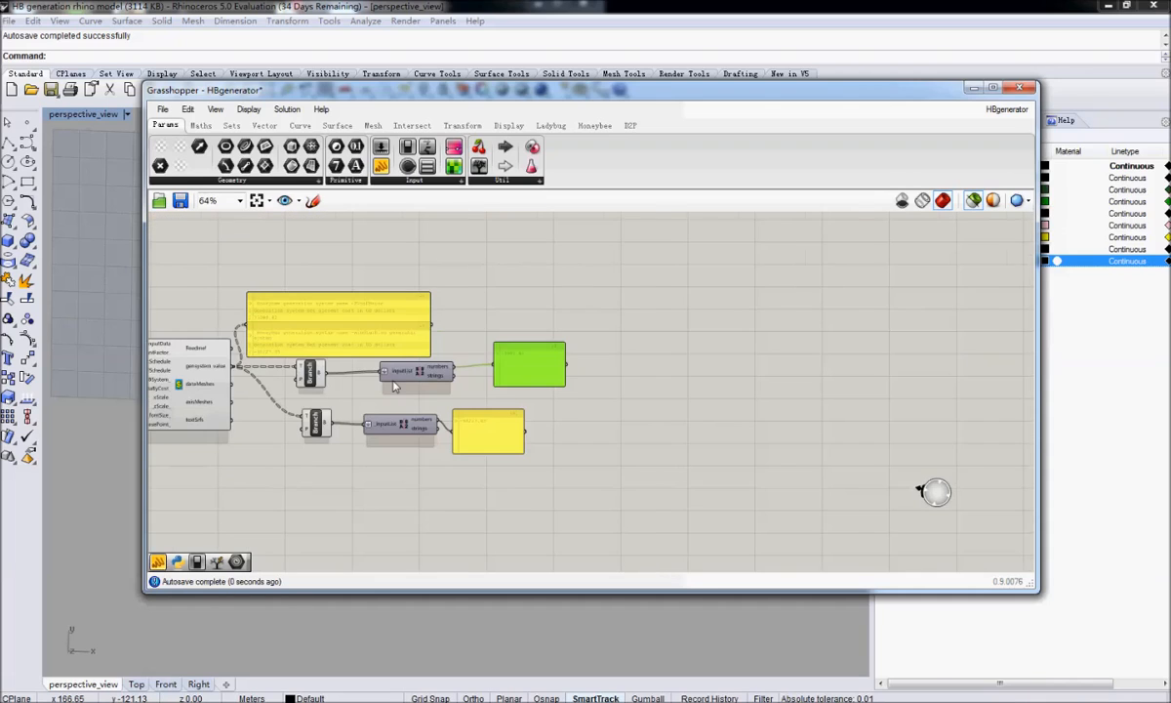
right_drag(395, 387, 648, 429)
right_drag(391, 341, 479, 368)
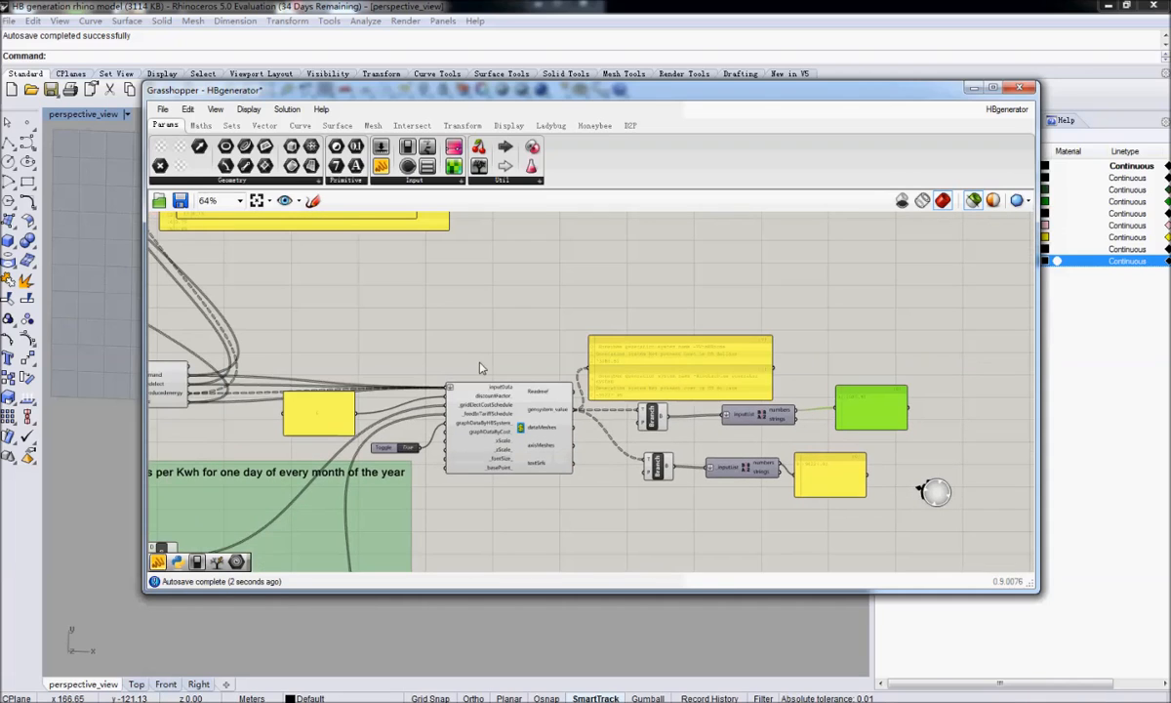
scroll(468, 346, down, 4)
scroll(488, 410, up, 2)
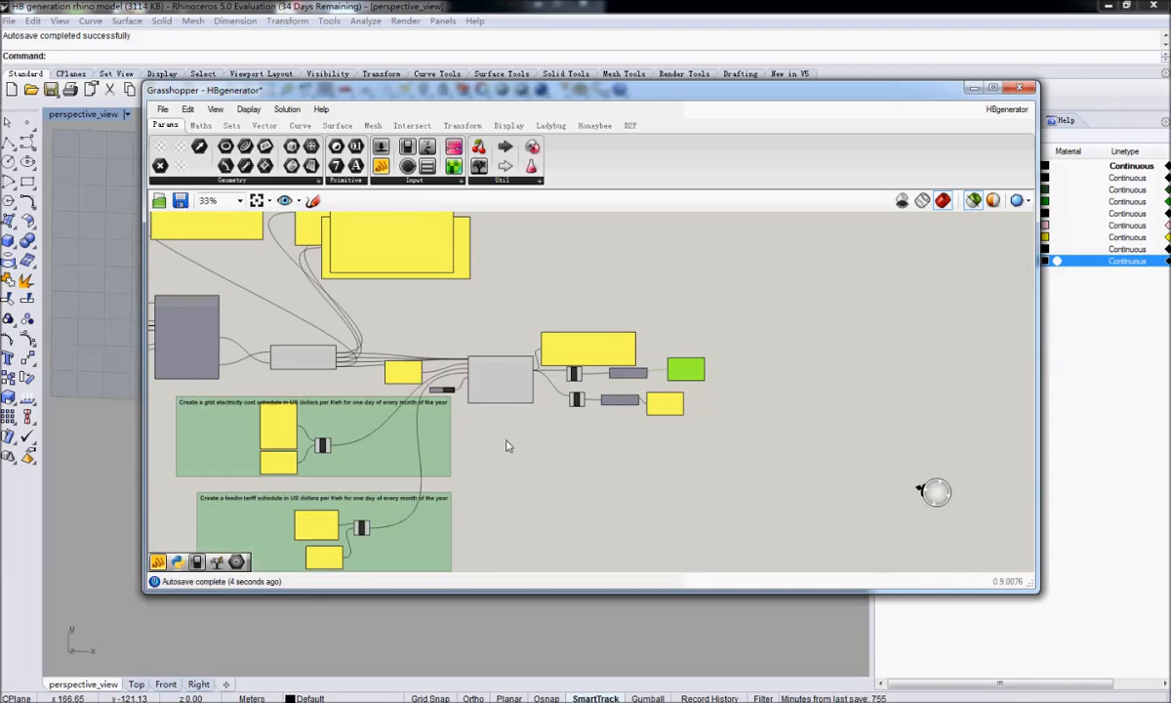
right_drag(367, 392, 552, 410)
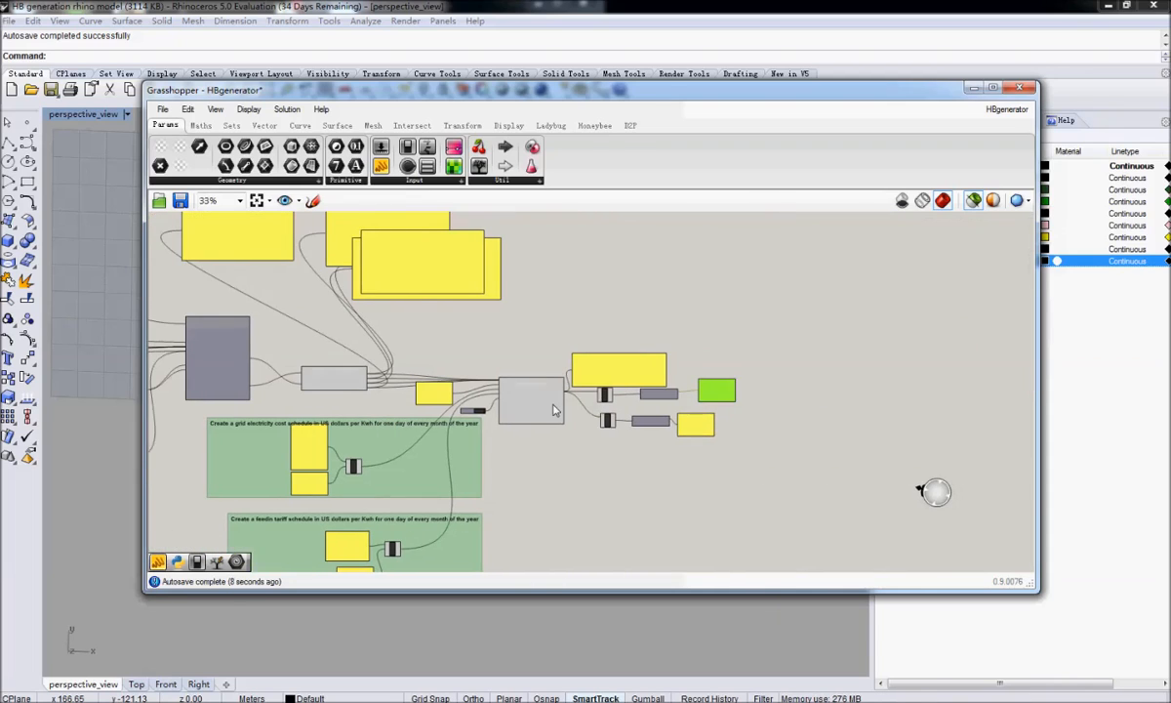
right_drag(258, 330, 384, 375)
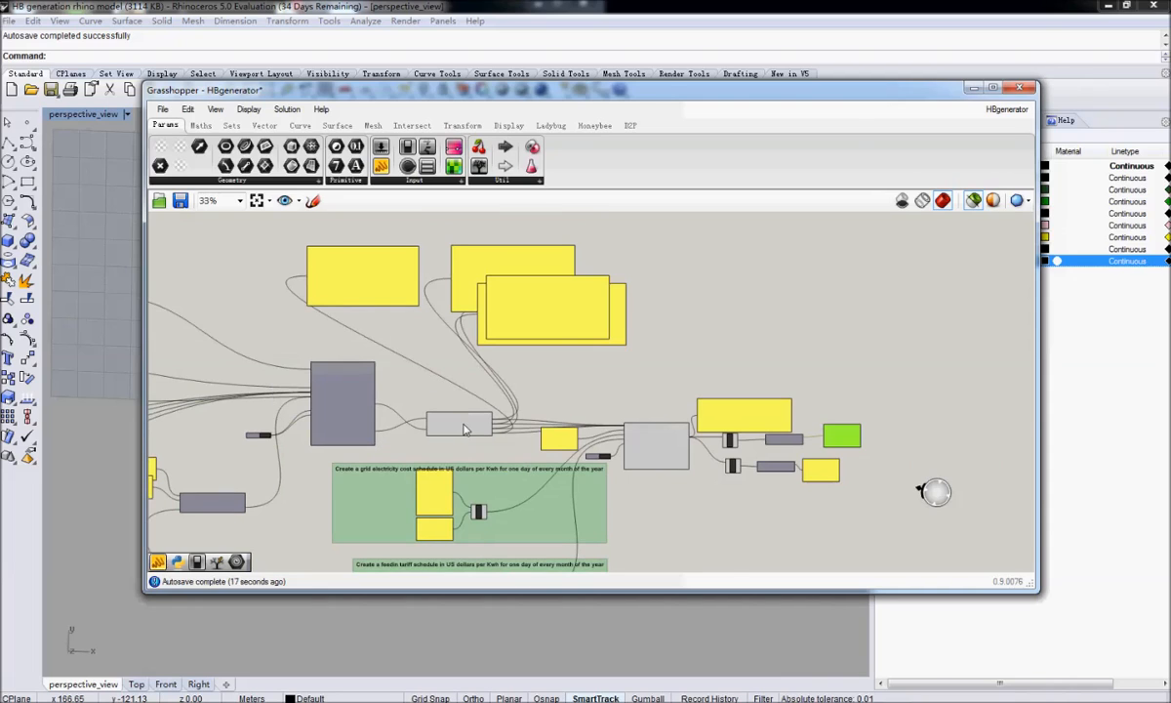
scroll(465, 429, up, 4)
scroll(464, 429, down, 4)
scroll(343, 408, up, 5)
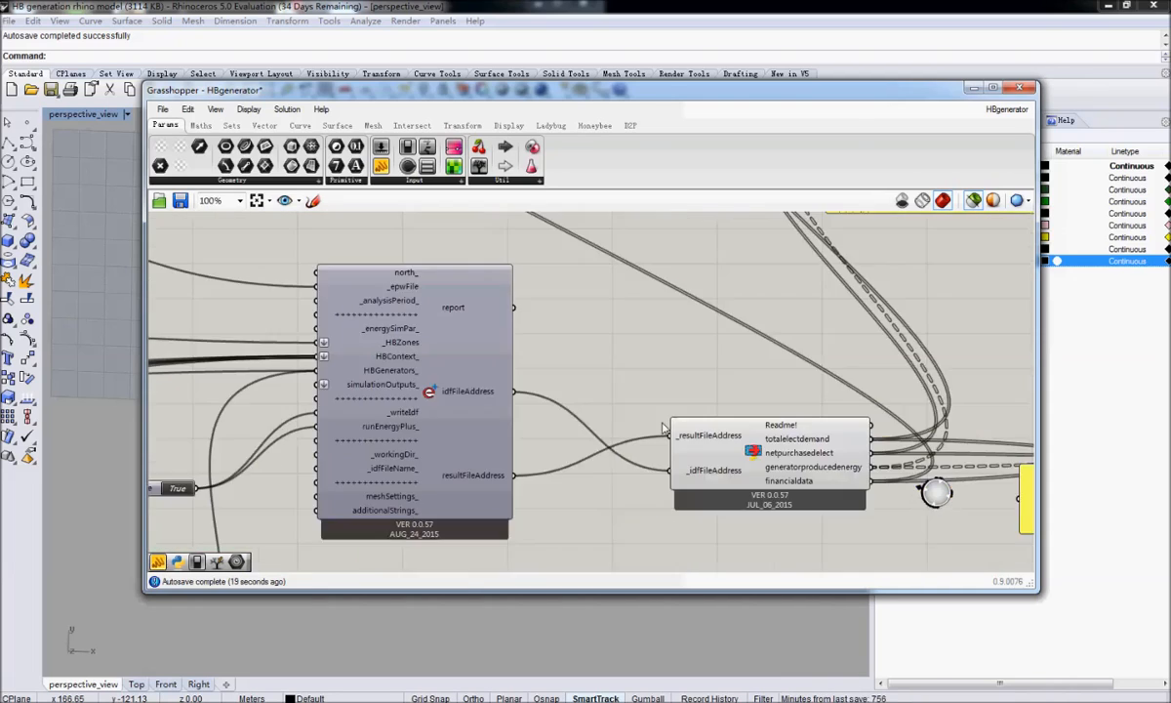
Open the source code of the net present cost component, highlight the author's contact e-mail in the copyright line, and close the editor
right_drag(836, 468, 166, 403)
click(720, 458)
double_click(721, 459)
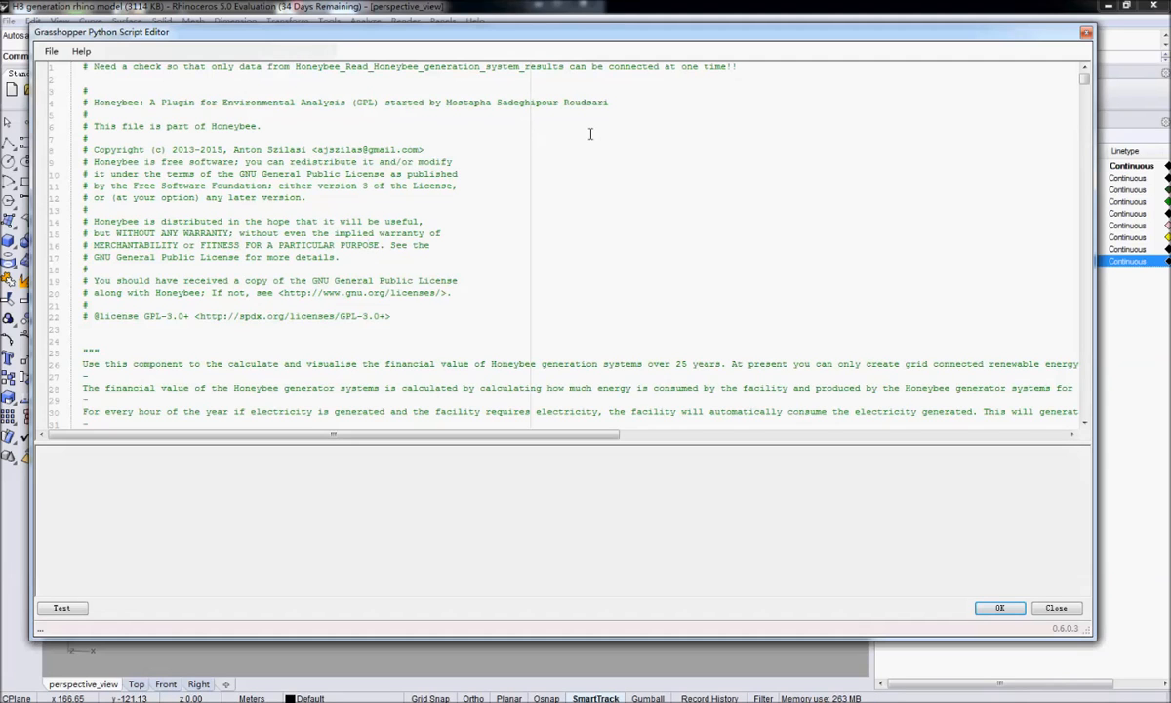
drag(316, 151, 324, 150)
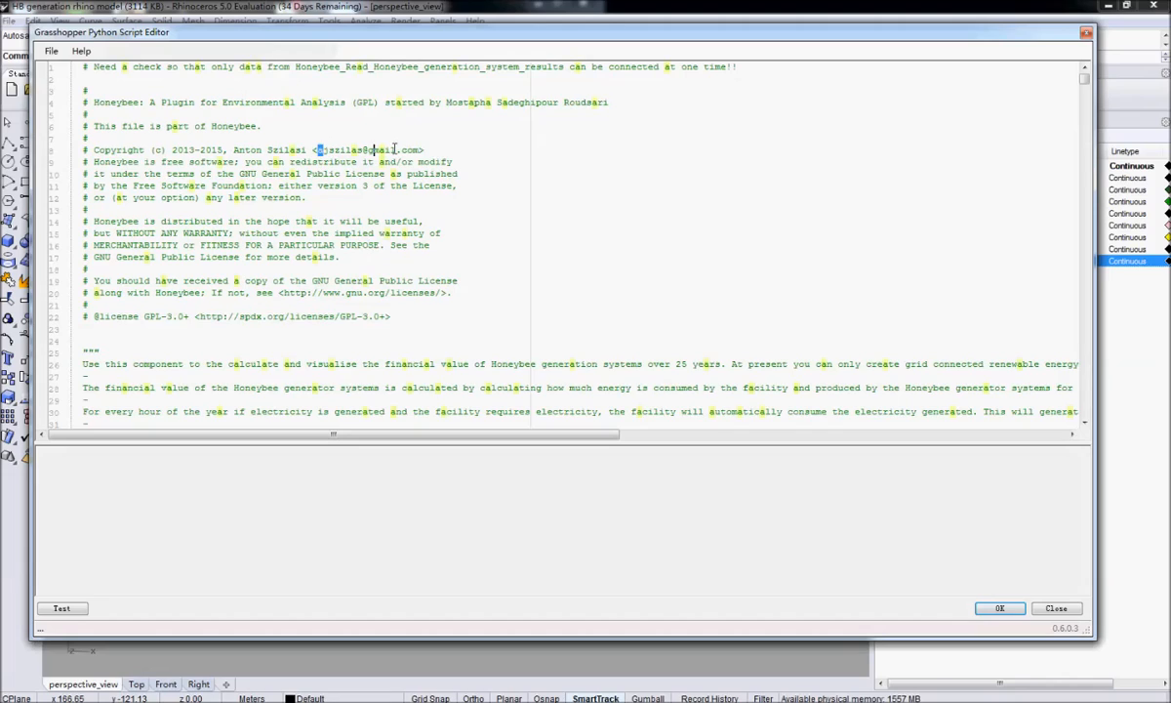
drag(395, 148, 420, 151)
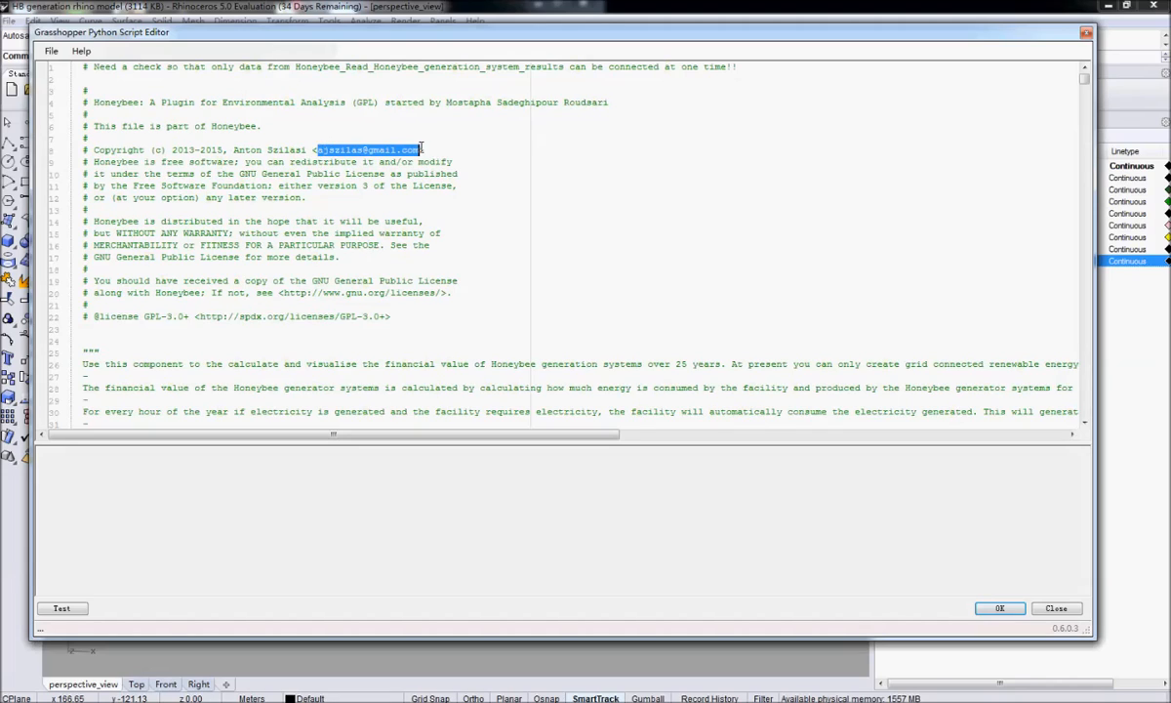
click(1050, 608)
Open the source code of the generation results reader component and move the script editor window lower on the screen
right_drag(401, 496, 735, 465)
double_click(397, 365)
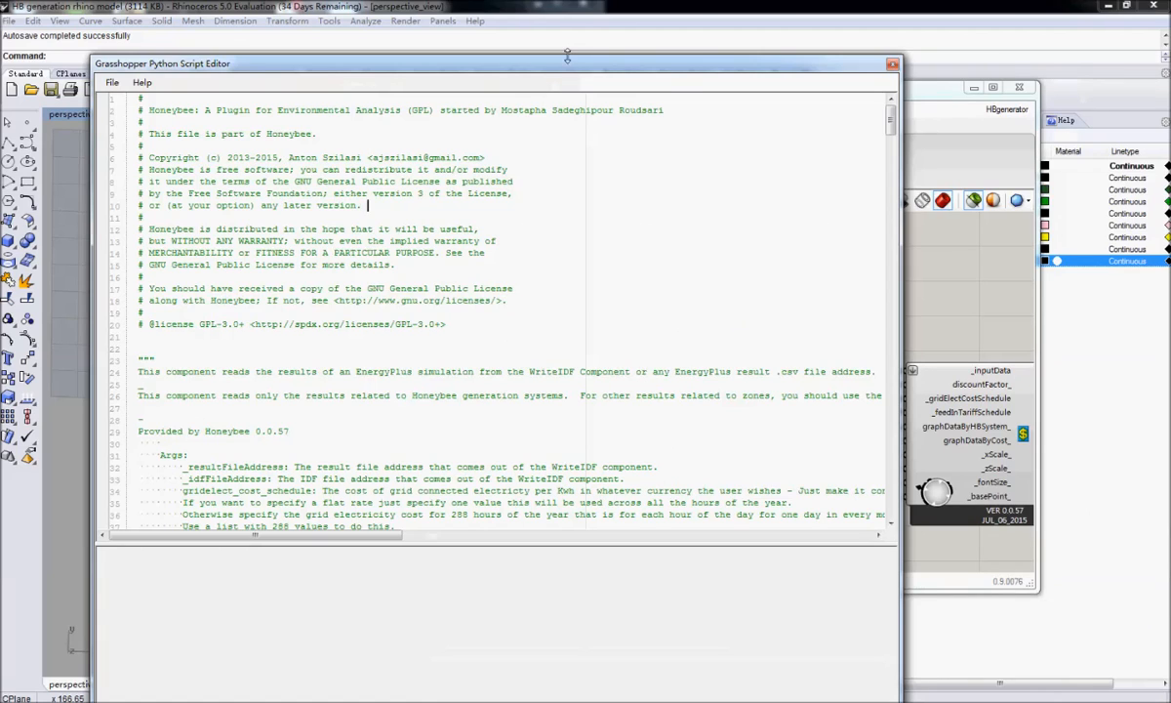
drag(567, 56, 567, 274)
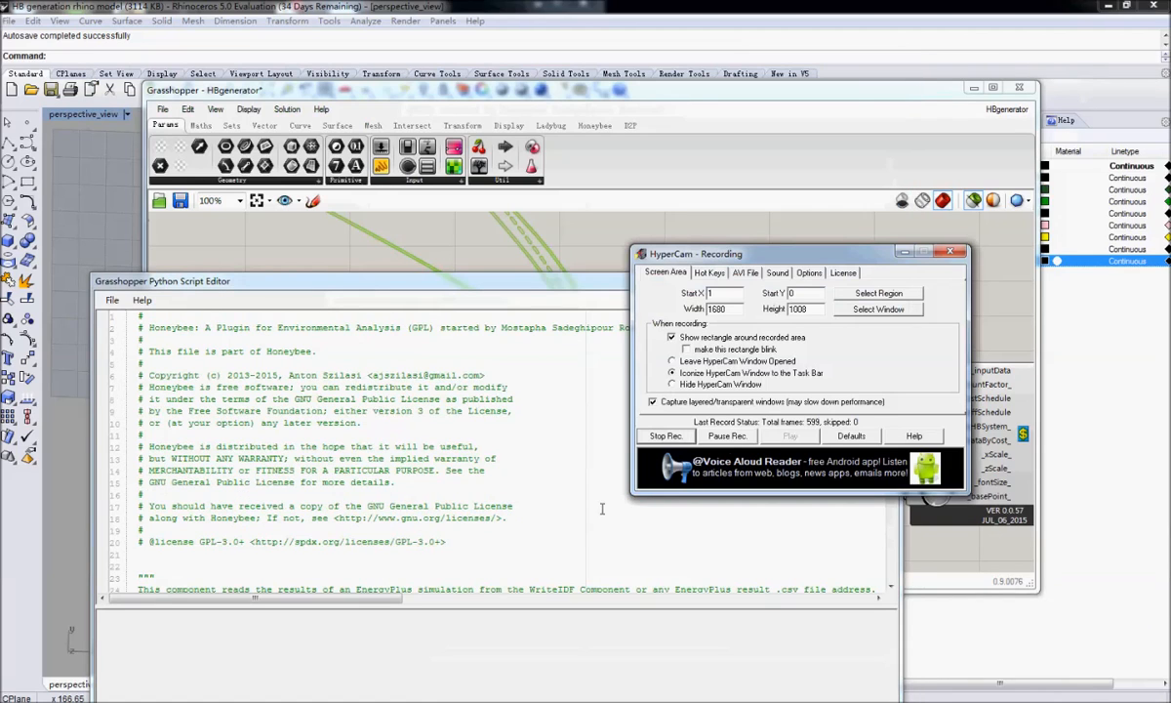